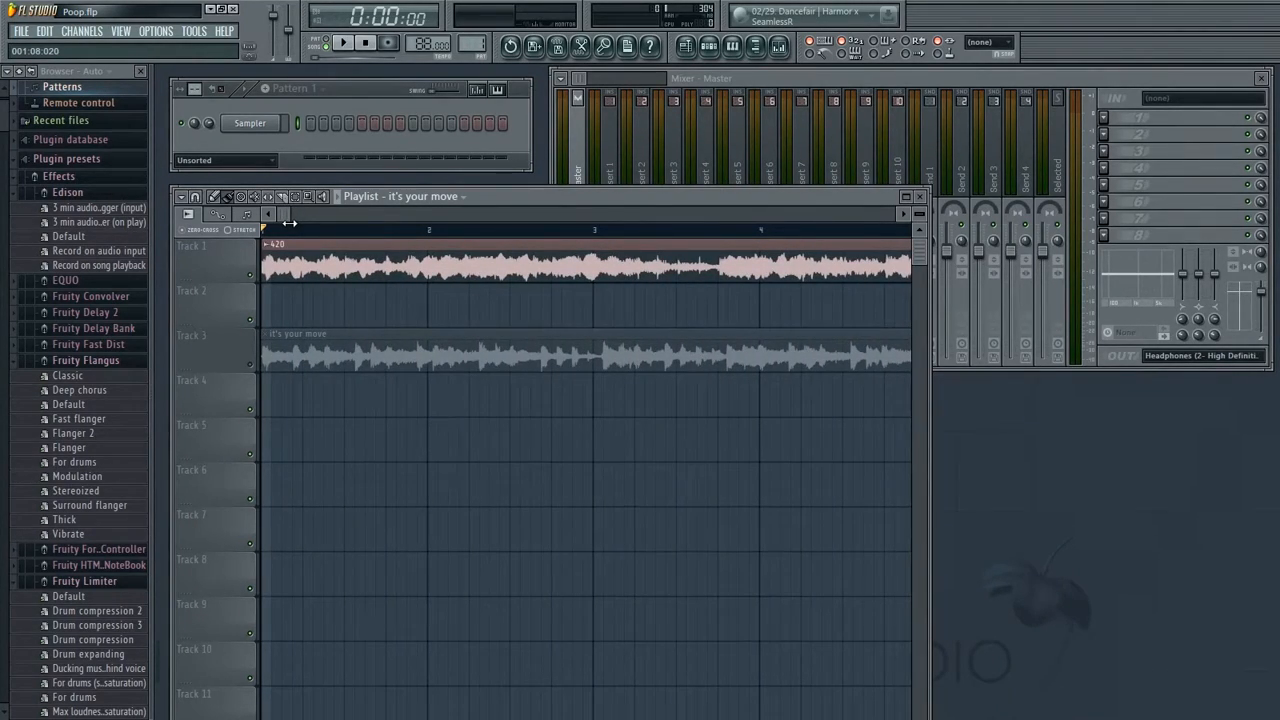
Play the arrangement to listen to both audio clips together
{"action": "left_click_drag", "start_coordinate": [289, 223], "coordinate": [284, 242]}
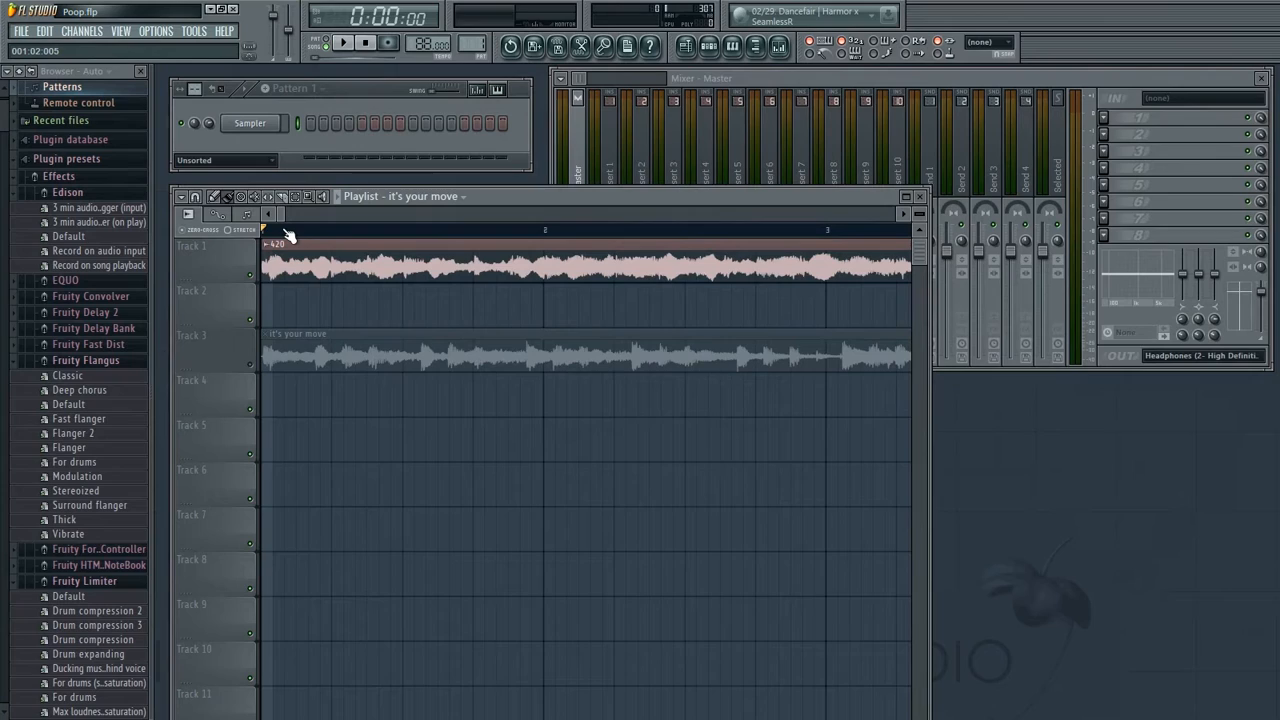
{"action": "key", "text": "space"}
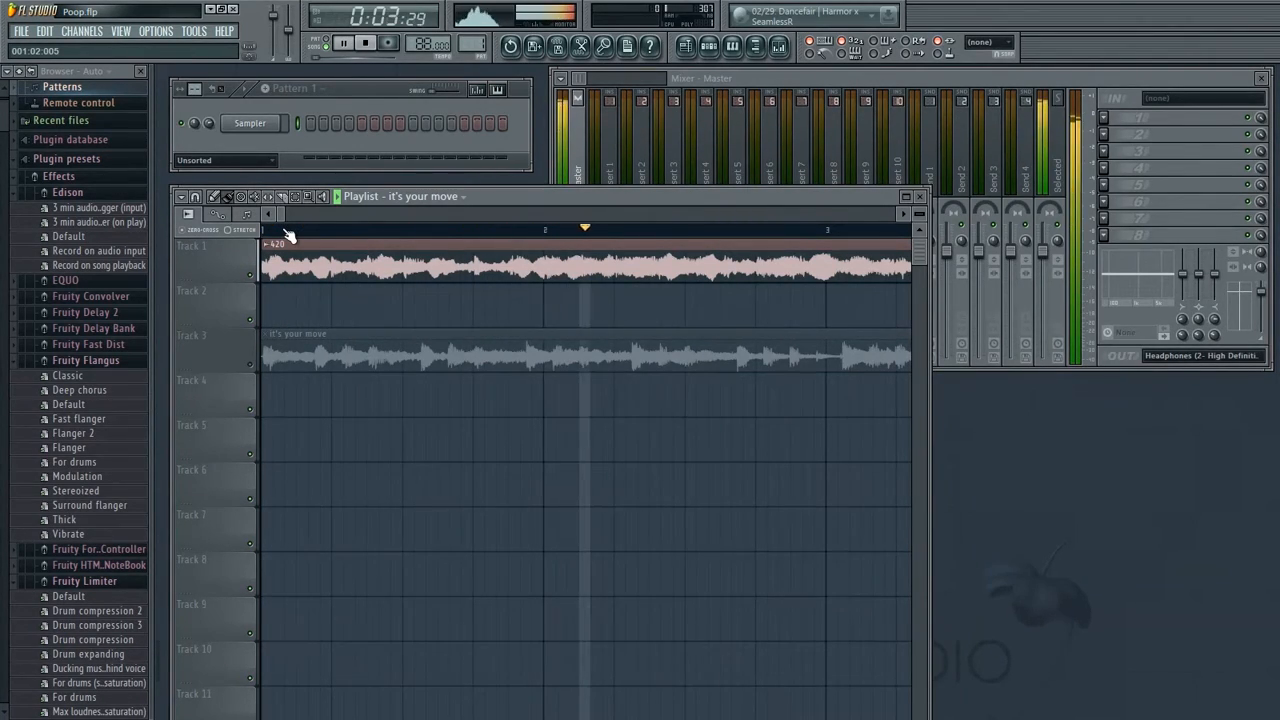
{"action": "key", "text": "space"}
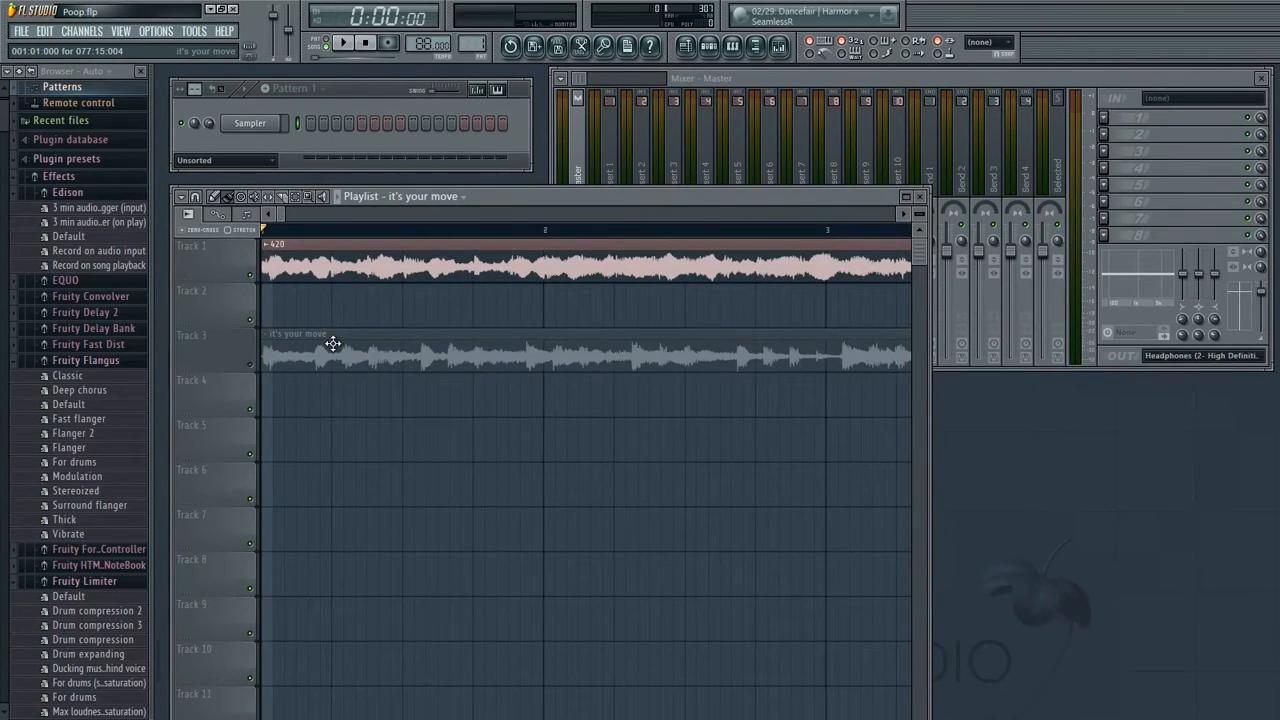
Mute Track 1 and play Track 3 on its own
{"action": "left_click", "coordinate": [255, 367]}
{"action": "left_click", "coordinate": [253, 277]}
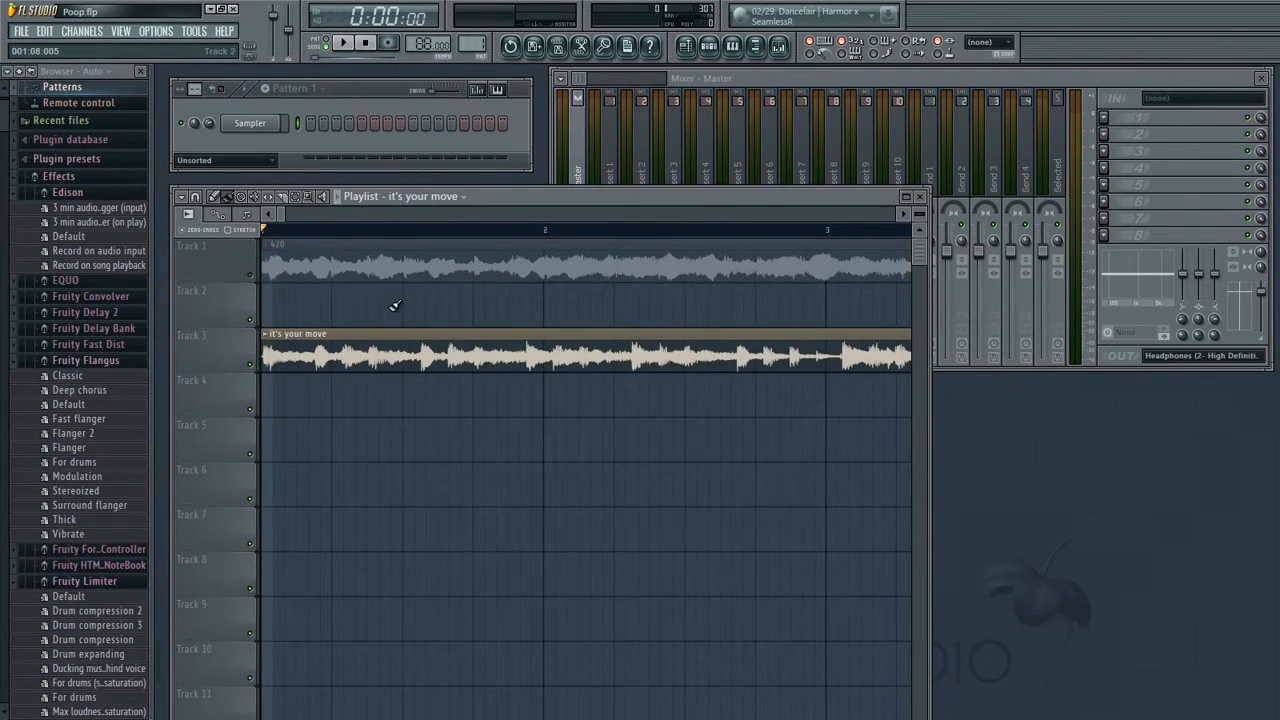
{"action": "key", "text": "space"}
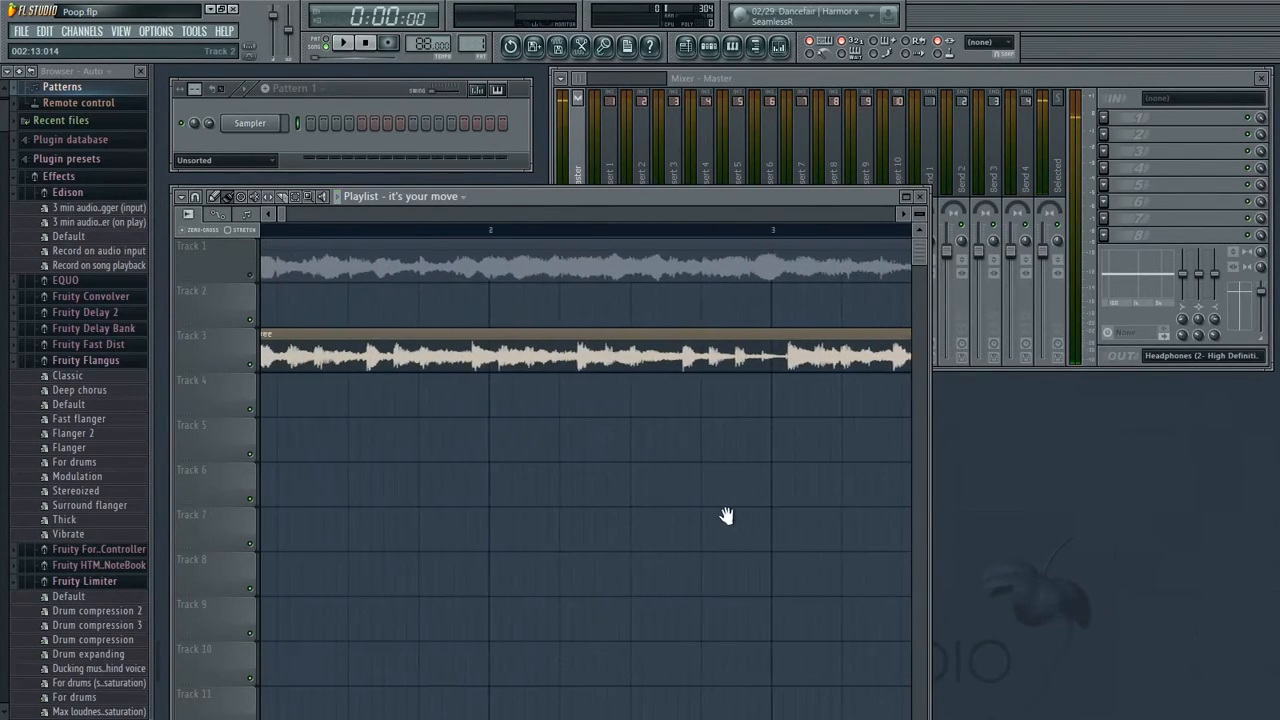
{"action": "key", "text": "space"}
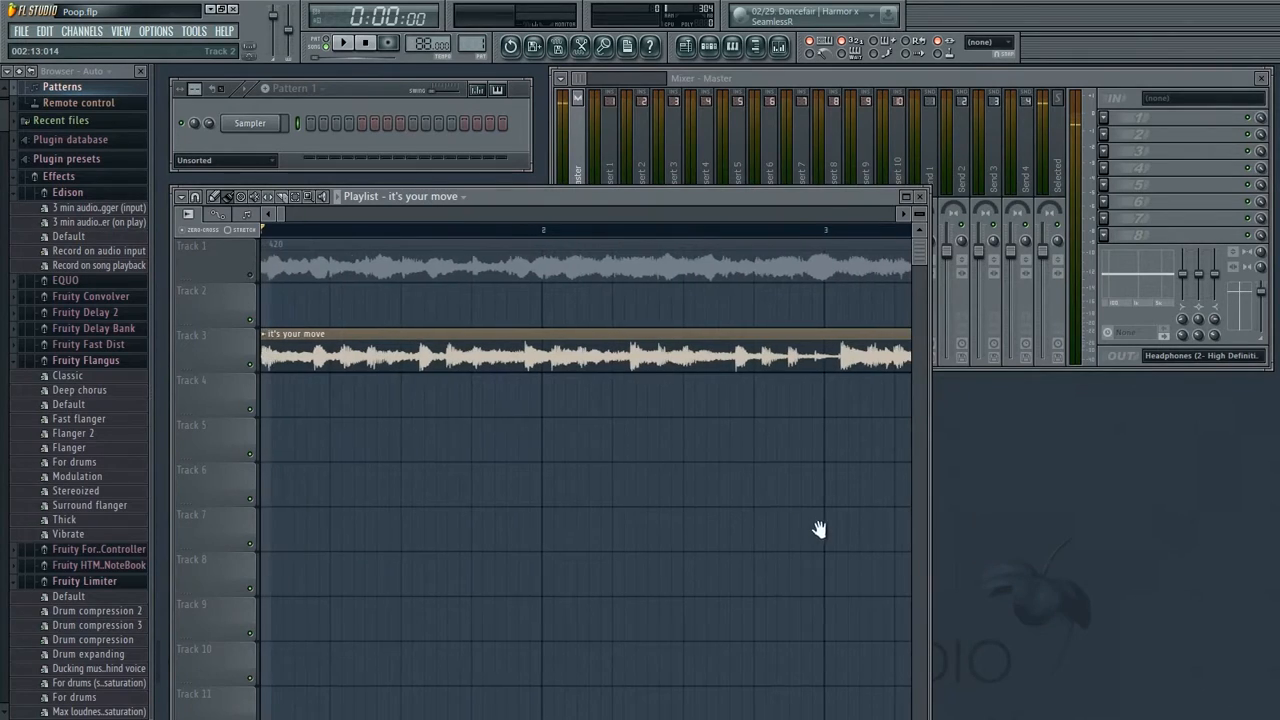
Switch to hearing only Track 1 and play it through while following along the playlist
{"action": "left_click", "coordinate": [254, 279]}
{"action": "left_click", "coordinate": [255, 364]}
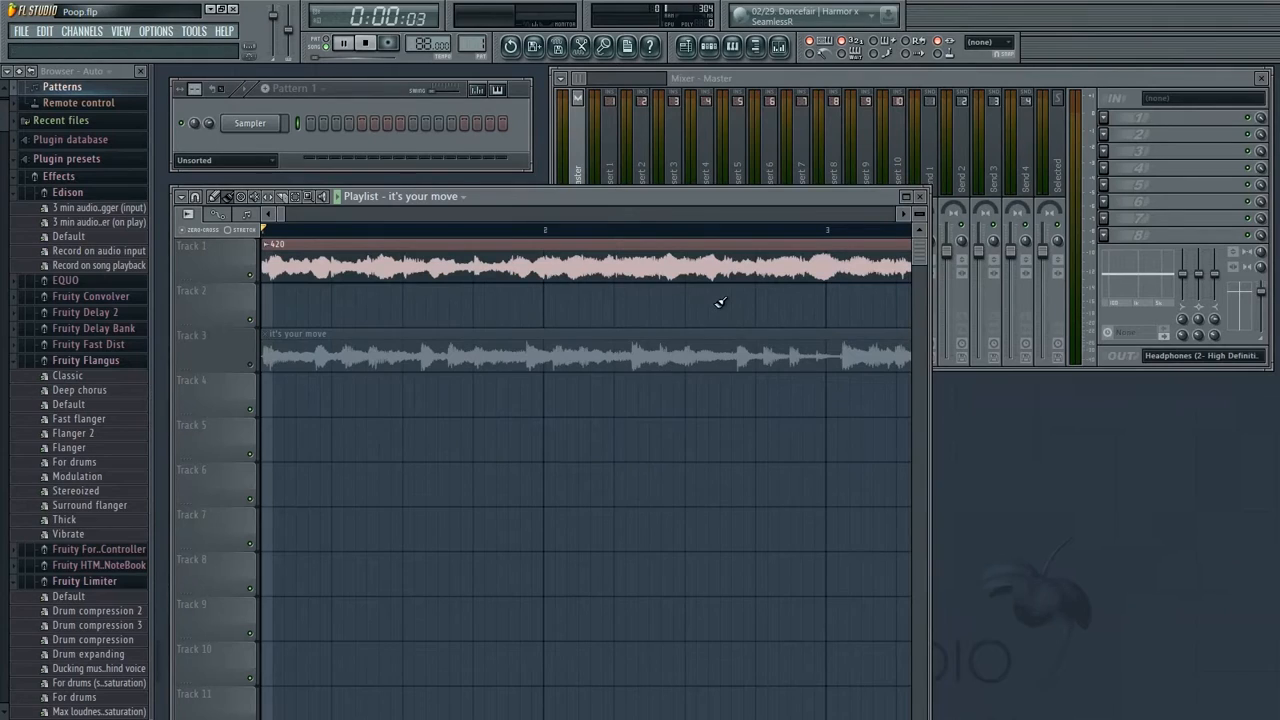
{"action": "key", "text": "space"}
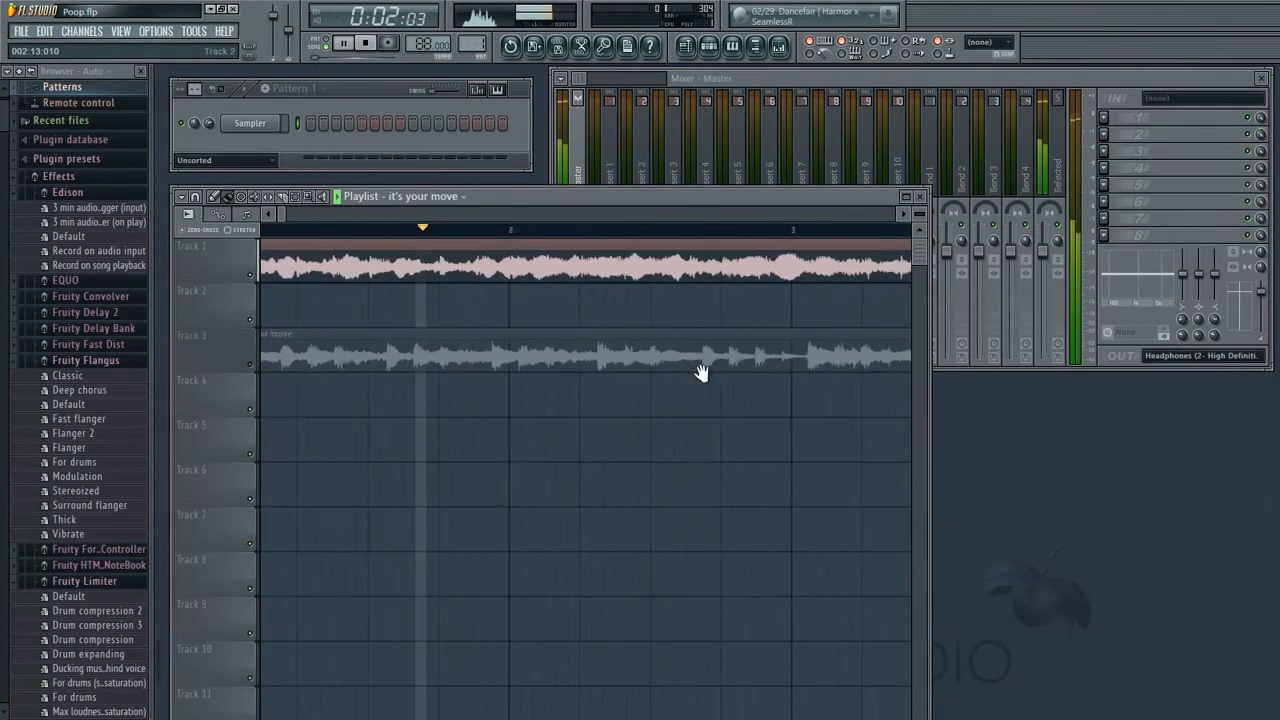
{"action": "left_click_drag", "start_coordinate": [281, 216], "coordinate": [290, 216]}
{"action": "left_click_drag", "start_coordinate": [635, 310], "coordinate": [460, 338]}
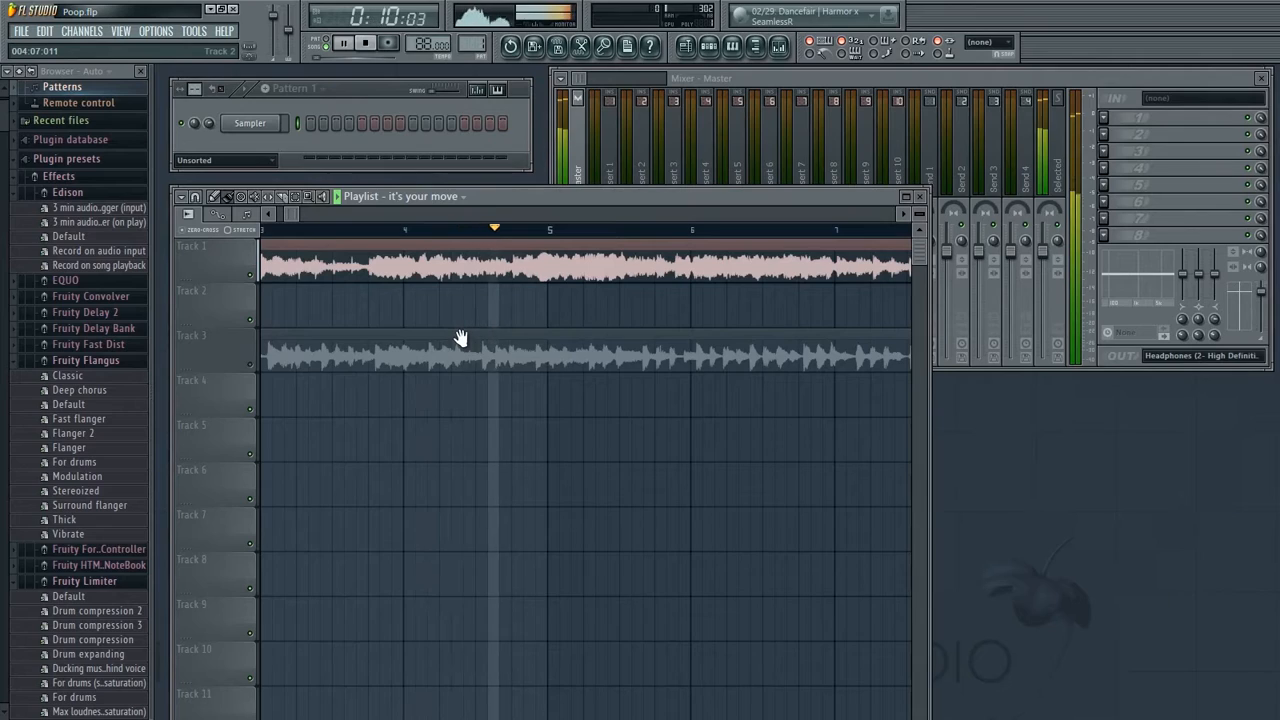
{"action": "left_click_drag", "start_coordinate": [458, 338], "coordinate": [451, 338]}
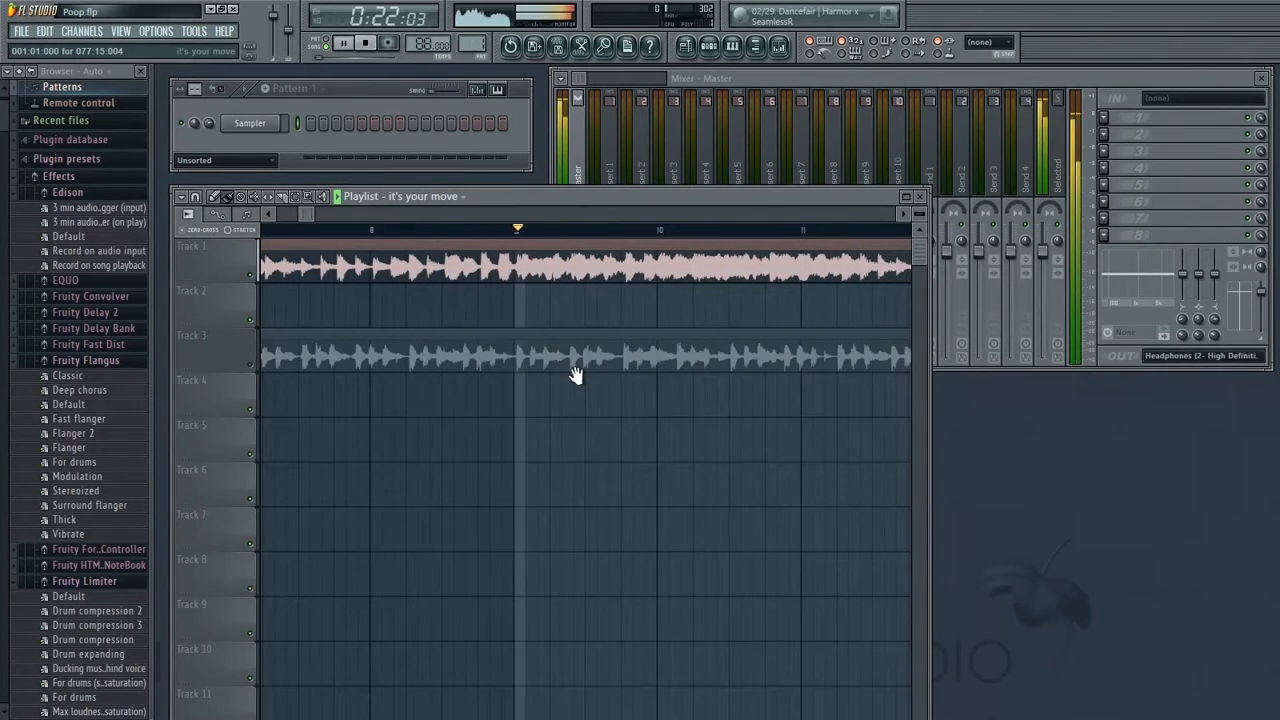
{"action": "key", "text": "space"}
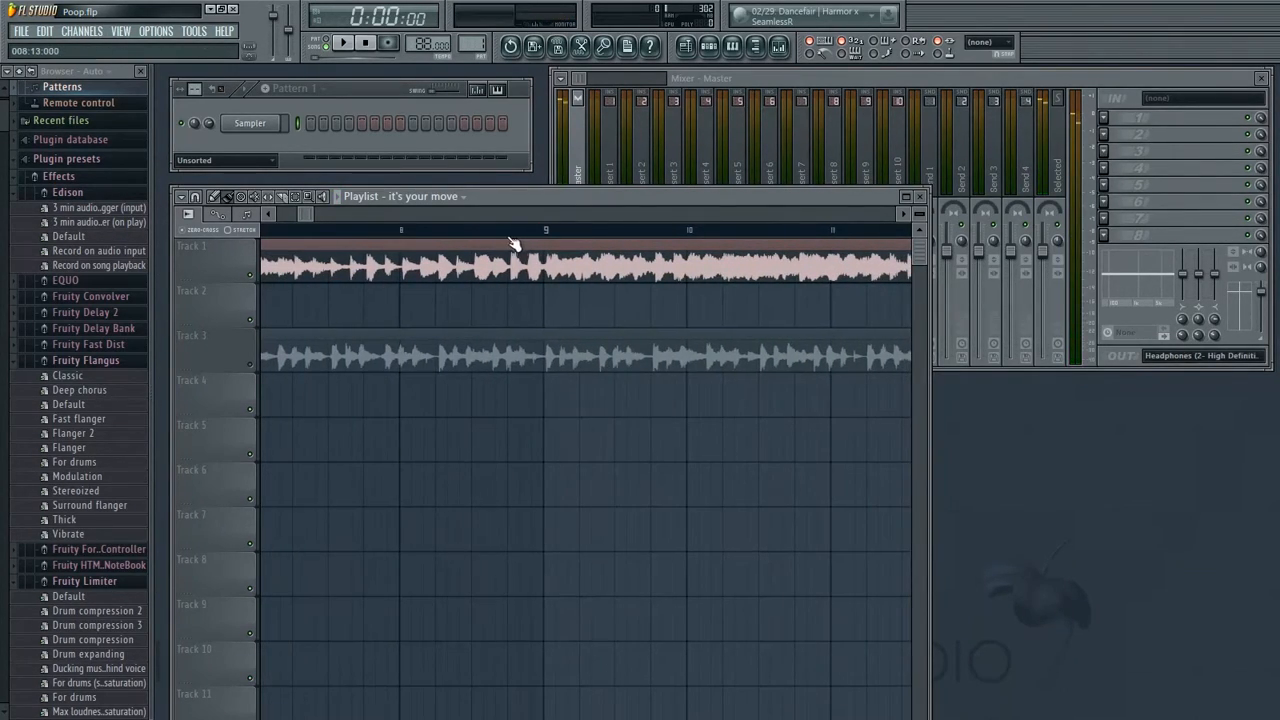
Audition Track 1 from several start points around bar 9 to locate a beat
{"action": "left_click", "coordinate": [507, 231]}
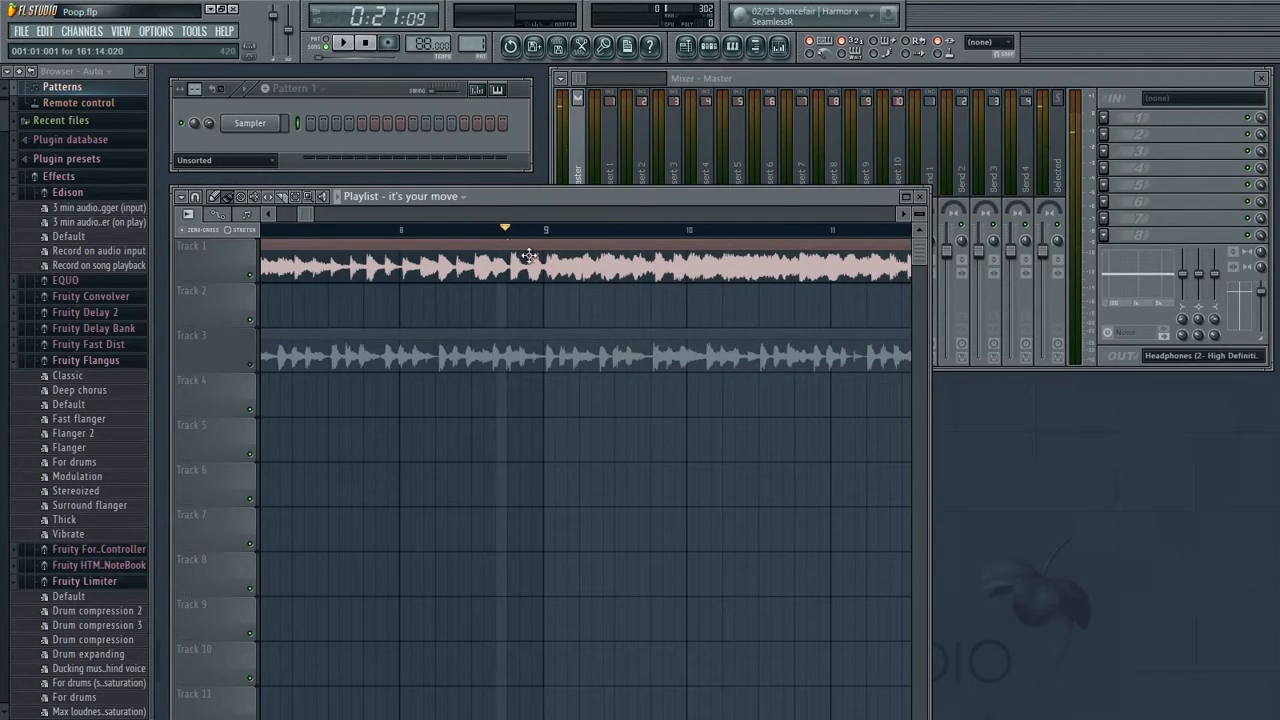
{"action": "key", "text": "space"}
{"action": "key", "text": "space"}
{"action": "left_click", "coordinate": [524, 230]}
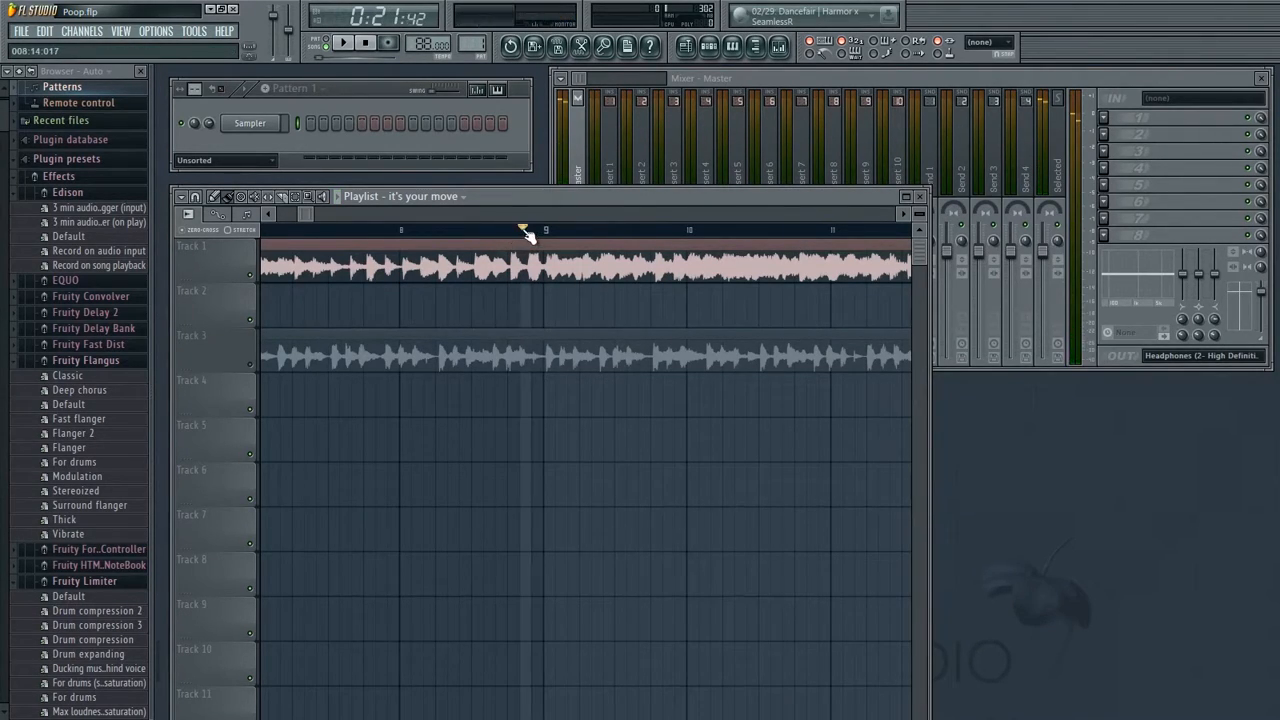
{"action": "left_click", "coordinate": [519, 232]}
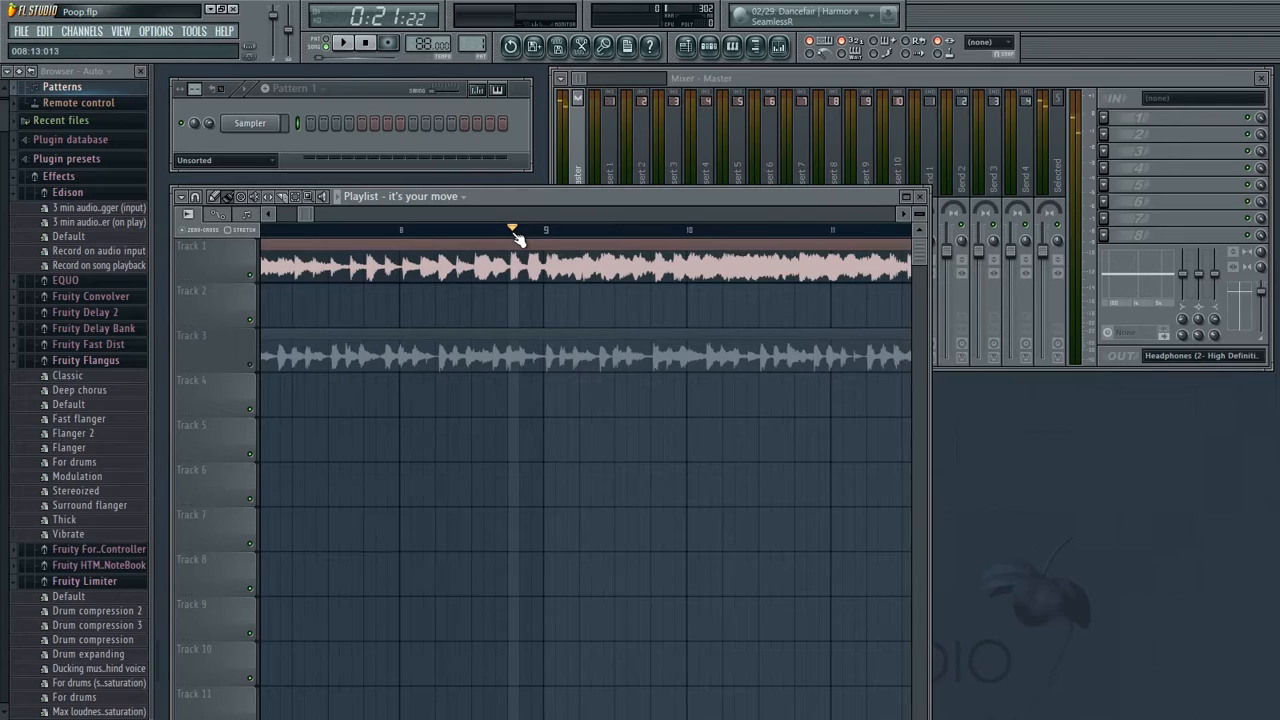
{"action": "key", "text": "space"}
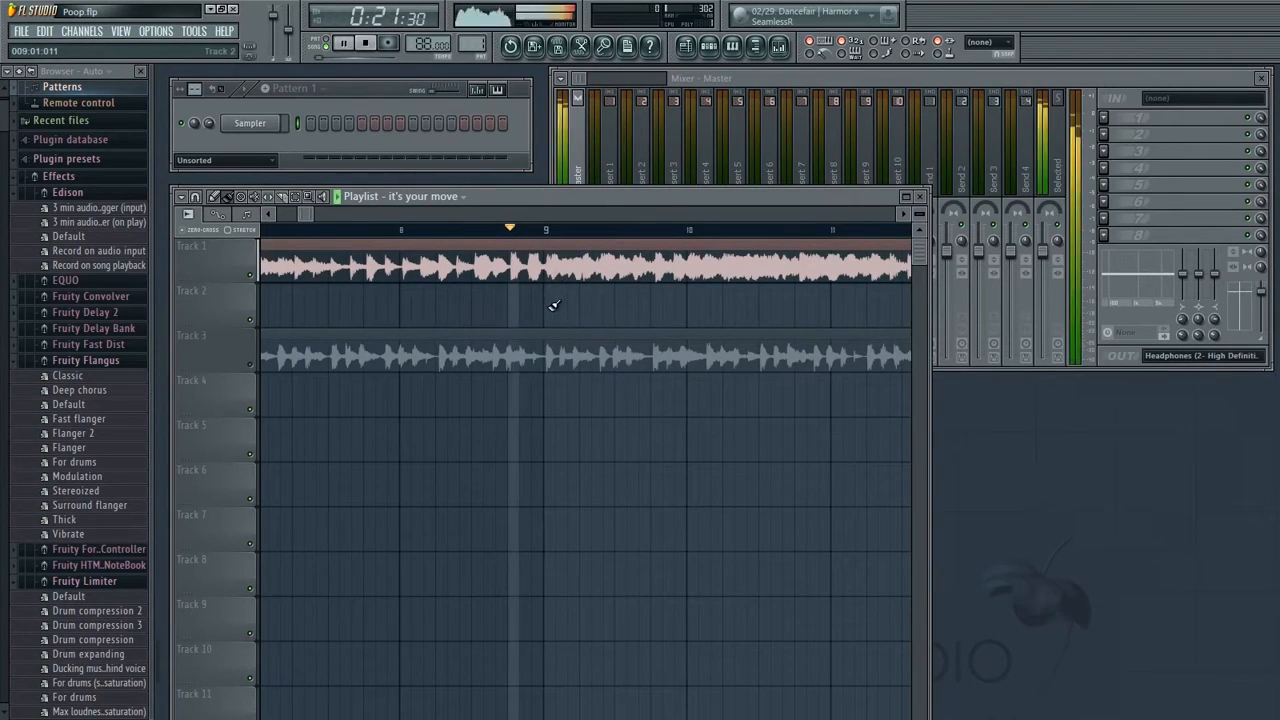
{"action": "key", "text": "space"}
{"action": "left_click", "coordinate": [536, 230]}
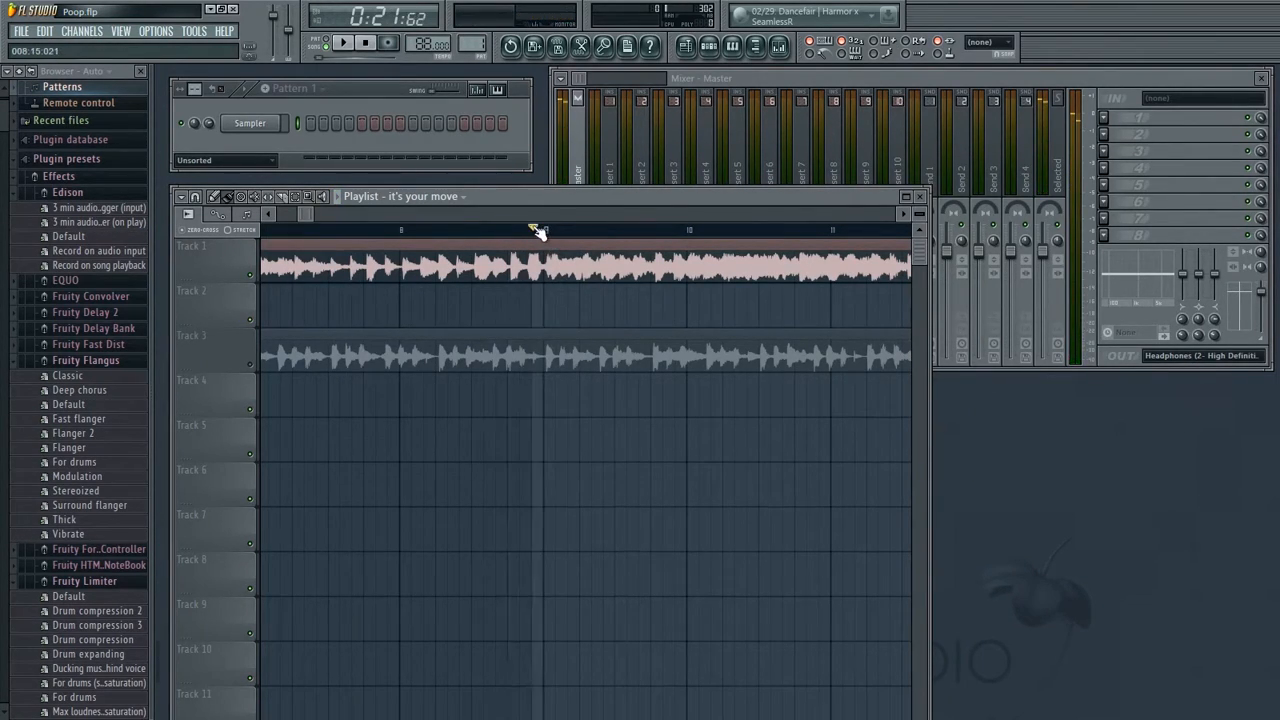
{"action": "left_click_drag", "start_coordinate": [562, 306], "coordinate": [526, 333]}
{"action": "left_click", "coordinate": [502, 230]}
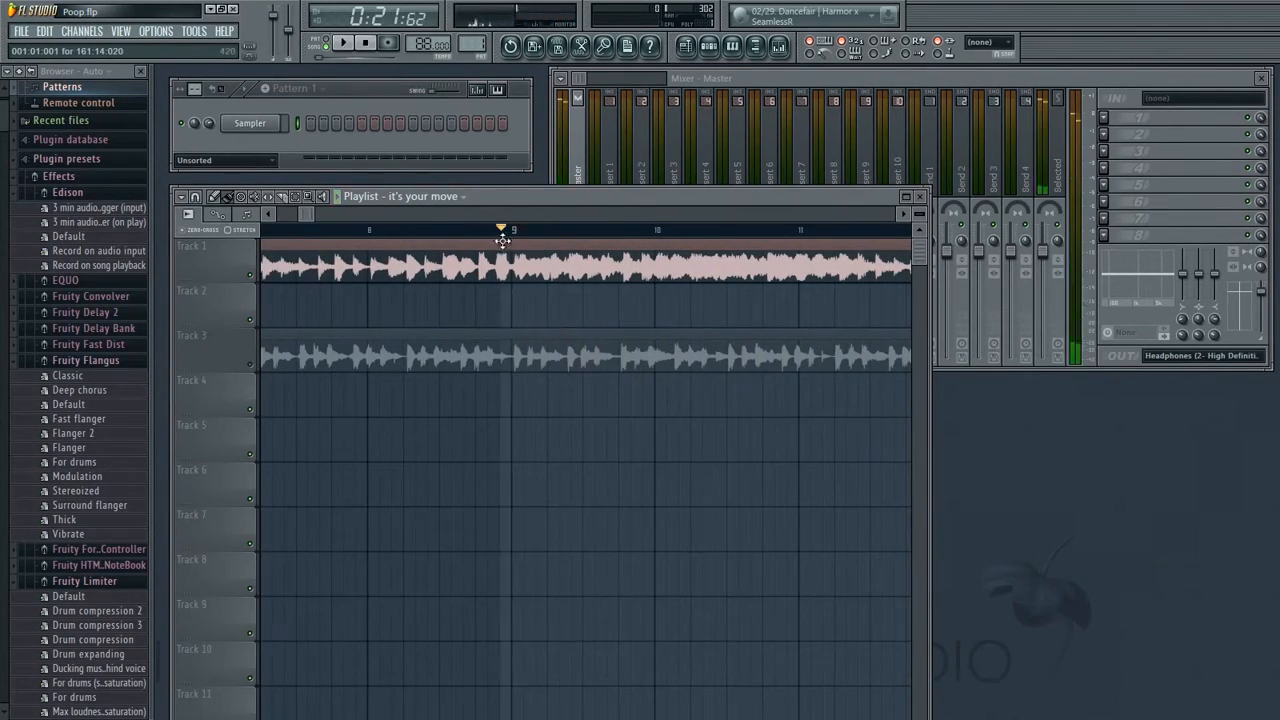
{"action": "key", "text": "space"}
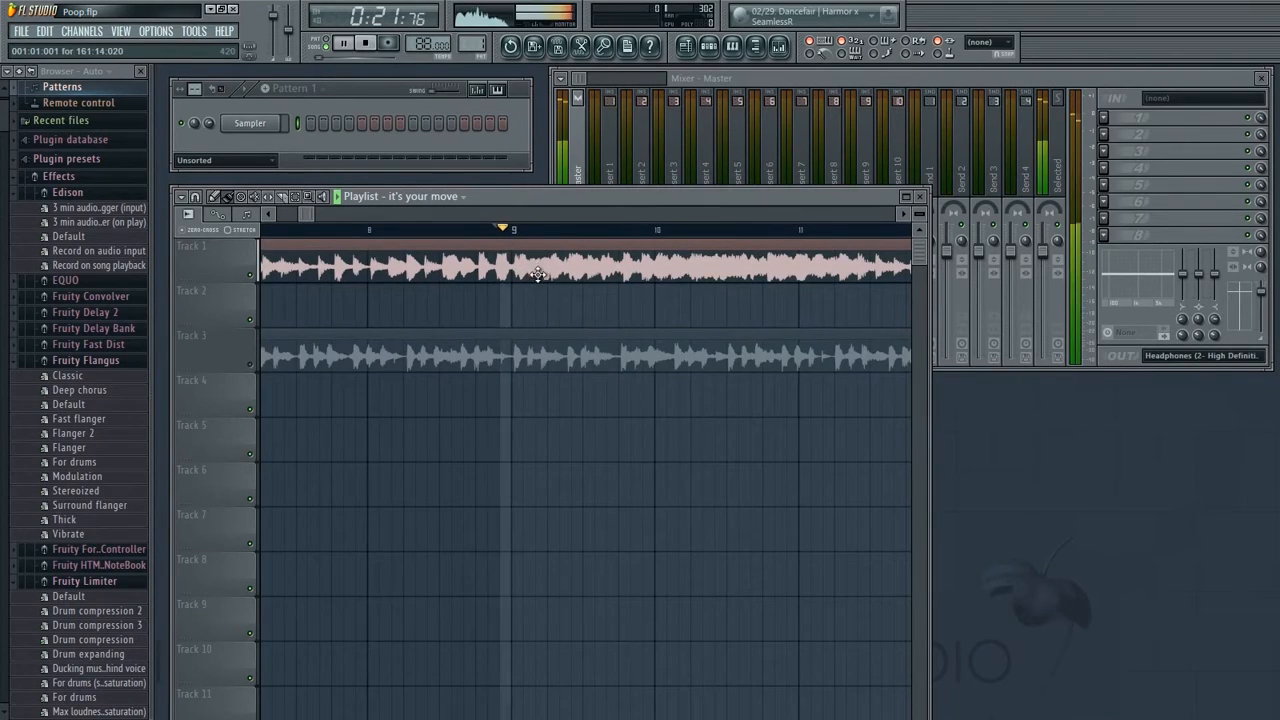
{"action": "key", "text": "space"}
Switch back to hearing only Track 3 and play it from around bar 3
{"action": "left_click_drag", "start_coordinate": [451, 297], "coordinate": [886, 317]}
{"action": "left_click_drag", "start_coordinate": [320, 312], "coordinate": [780, 310]}
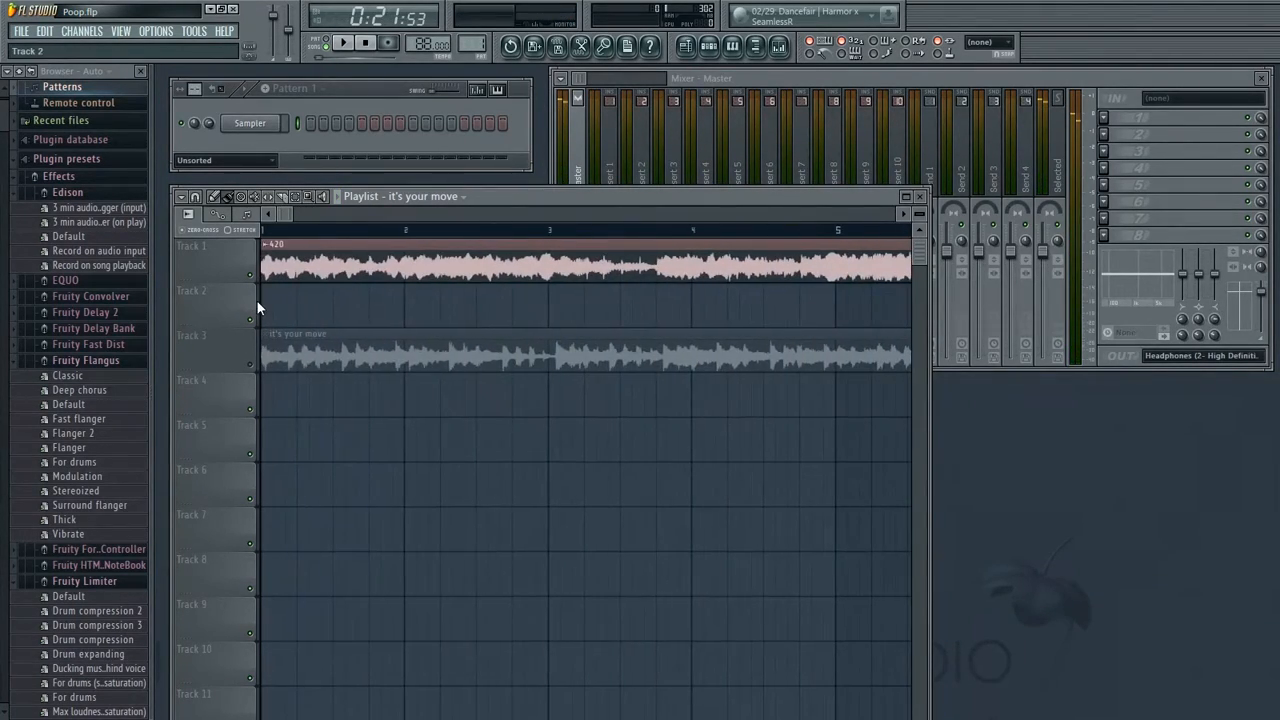
{"action": "left_click", "coordinate": [250, 275]}
{"action": "left_click", "coordinate": [250, 364]}
{"action": "left_click_drag", "start_coordinate": [318, 241], "coordinate": [550, 266]}
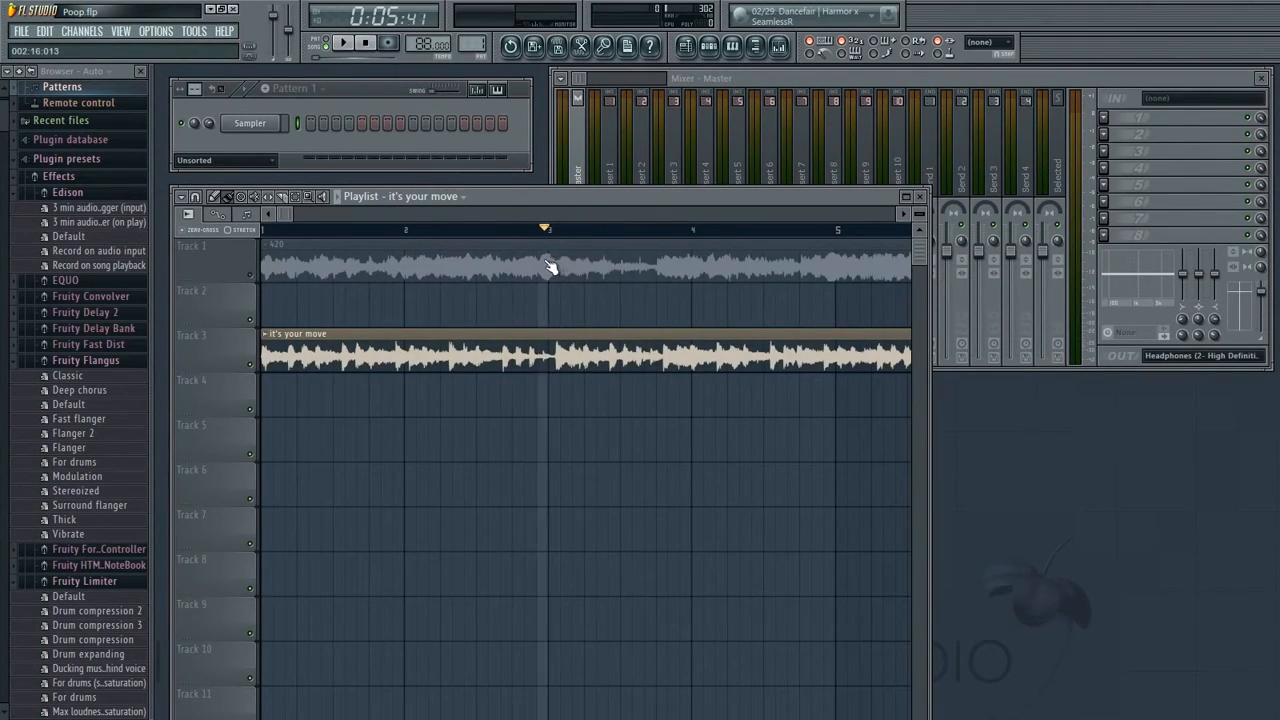
{"action": "key", "text": "space"}
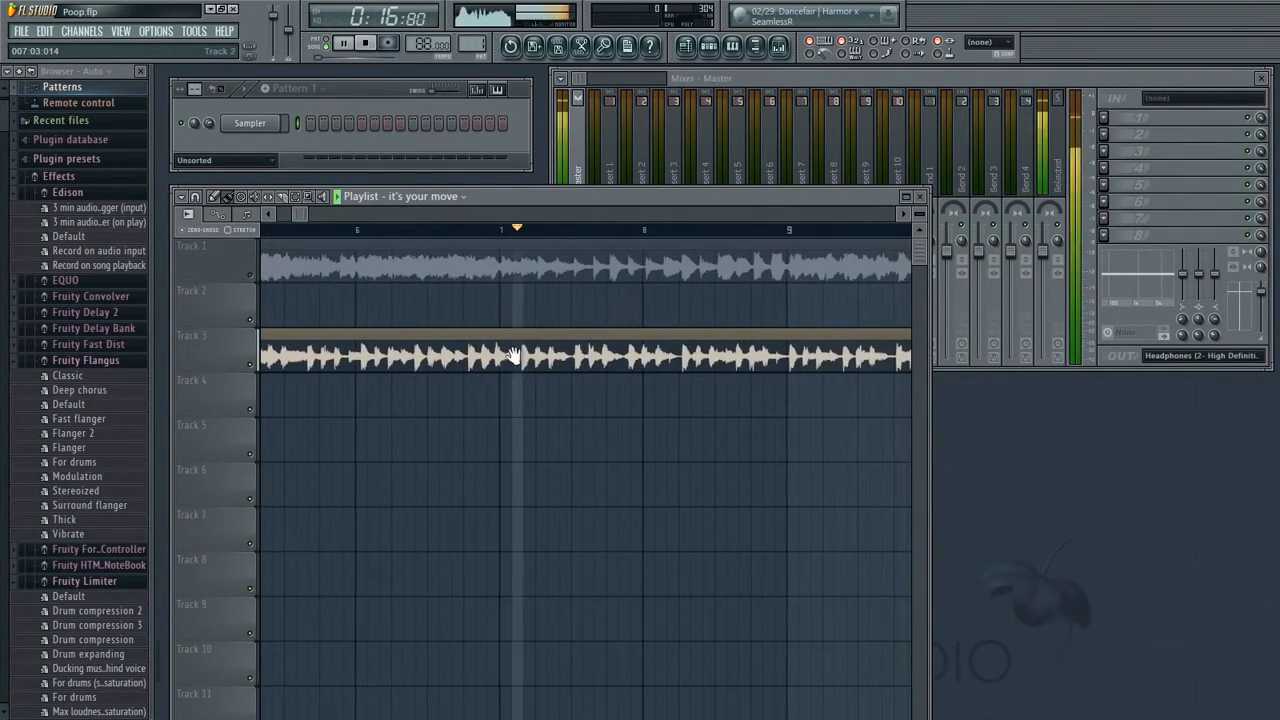
{"action": "key", "text": "space"}
Zoom into the Track 3 clip and audition it from several nearby start points to find a cut position
{"action": "left_click", "coordinate": [441, 231]}
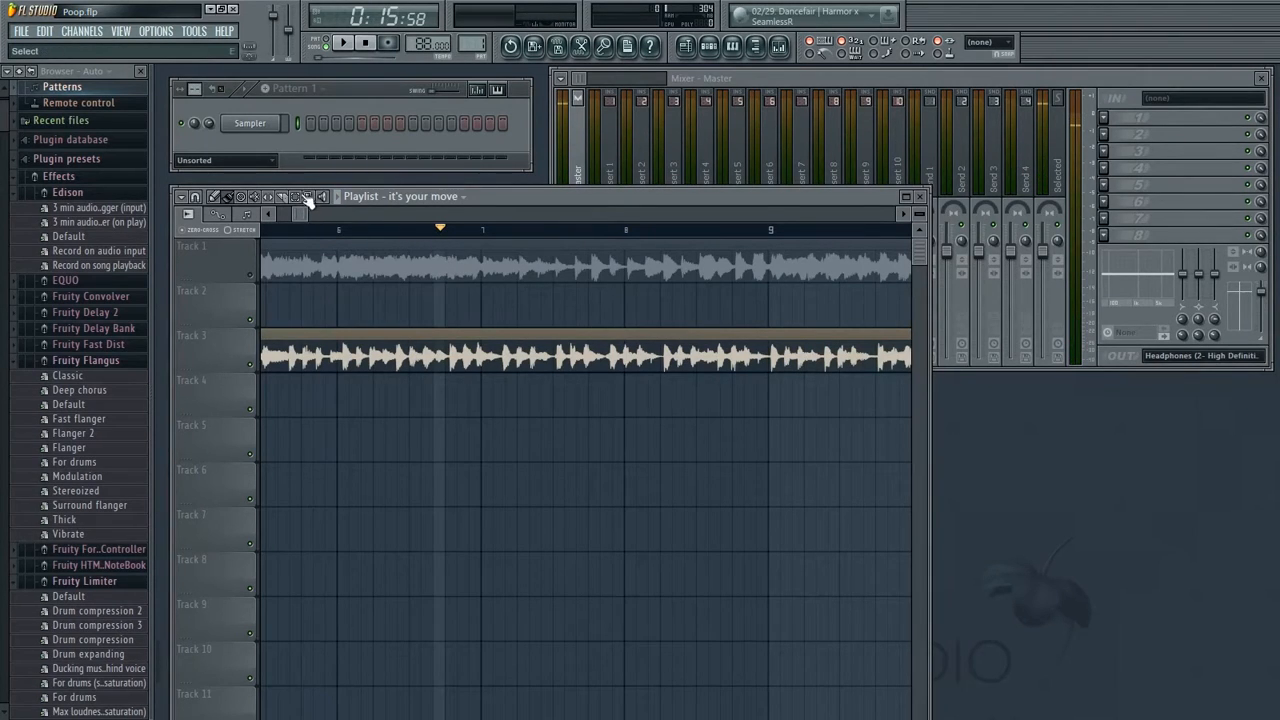
{"action": "left_click_drag", "start_coordinate": [422, 308], "coordinate": [636, 412]}
{"action": "left_click_drag", "start_coordinate": [552, 366], "coordinate": [706, 334]}
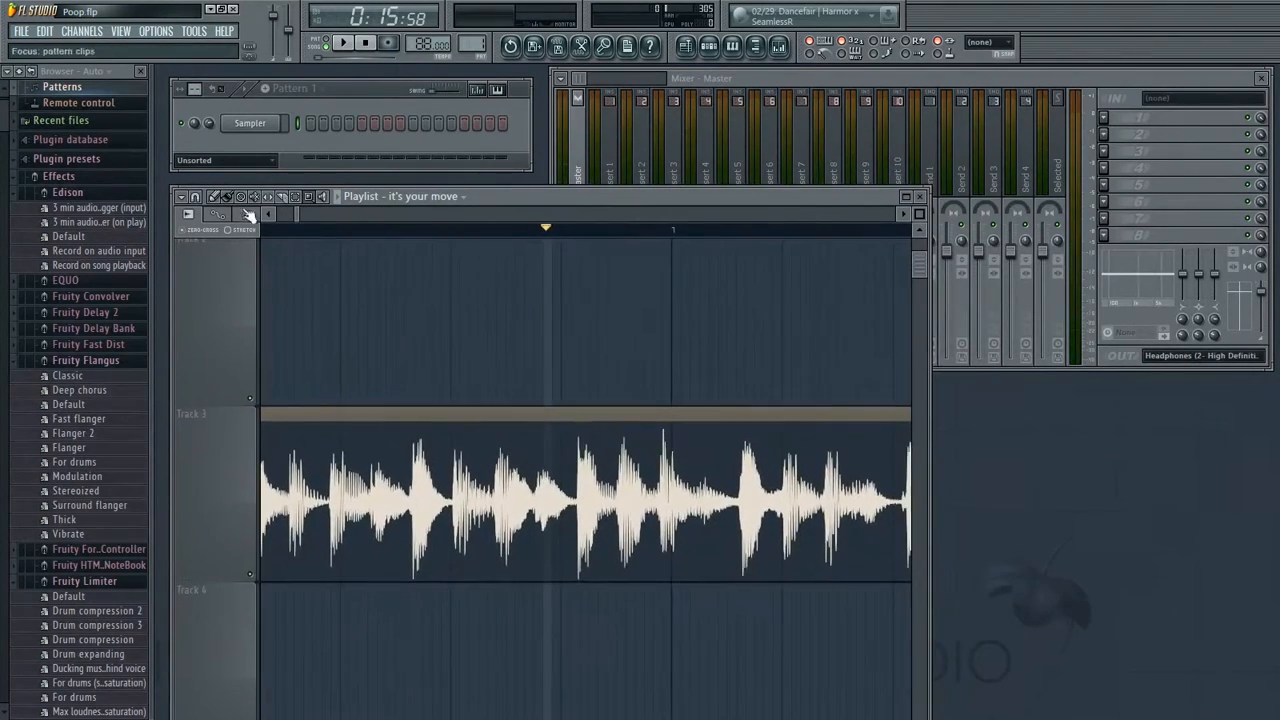
{"action": "left_click_drag", "start_coordinate": [701, 461], "coordinate": [562, 412]}
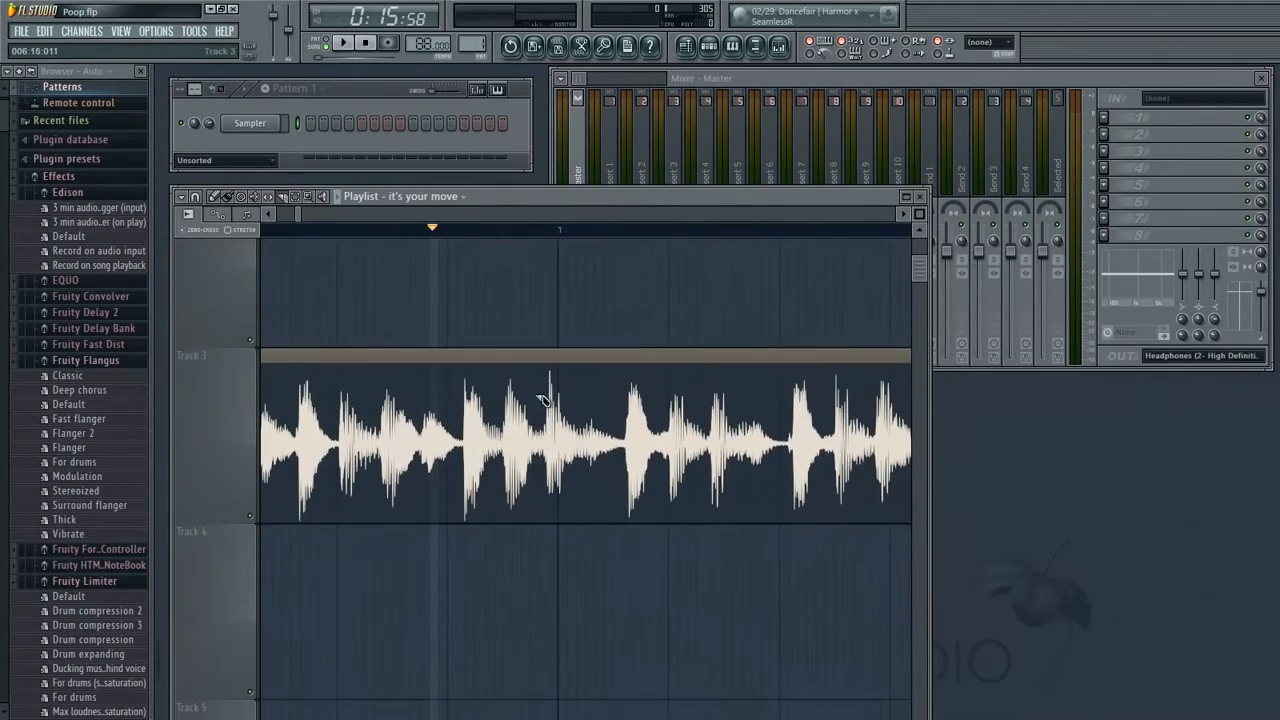
{"action": "left_click_drag", "start_coordinate": [527, 335], "coordinate": [540, 367]}
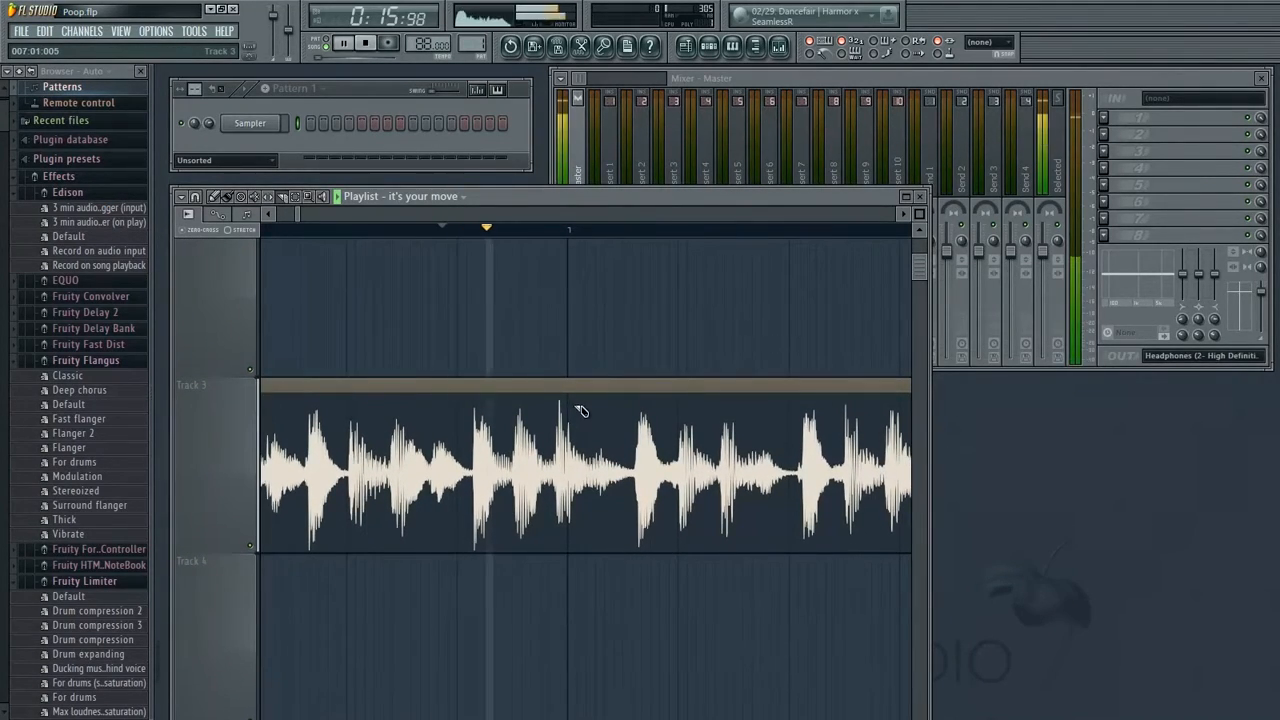
{"action": "left_click", "coordinate": [504, 231]}
{"action": "key", "text": "space"}
{"action": "key", "text": "space"}
{"action": "left_click", "coordinate": [527, 231]}
{"action": "key", "text": "space"}
{"action": "key", "text": "space"}
{"action": "left_click", "coordinate": [551, 231]}
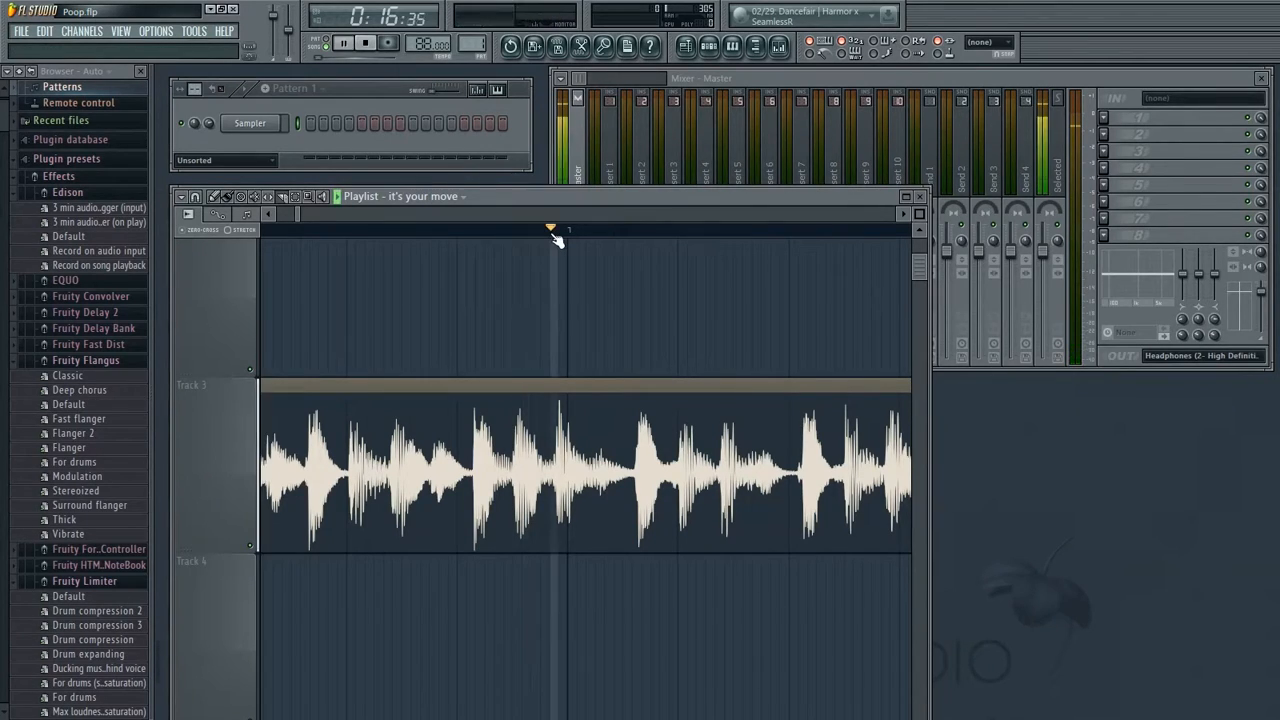
{"action": "left_click", "coordinate": [567, 232]}
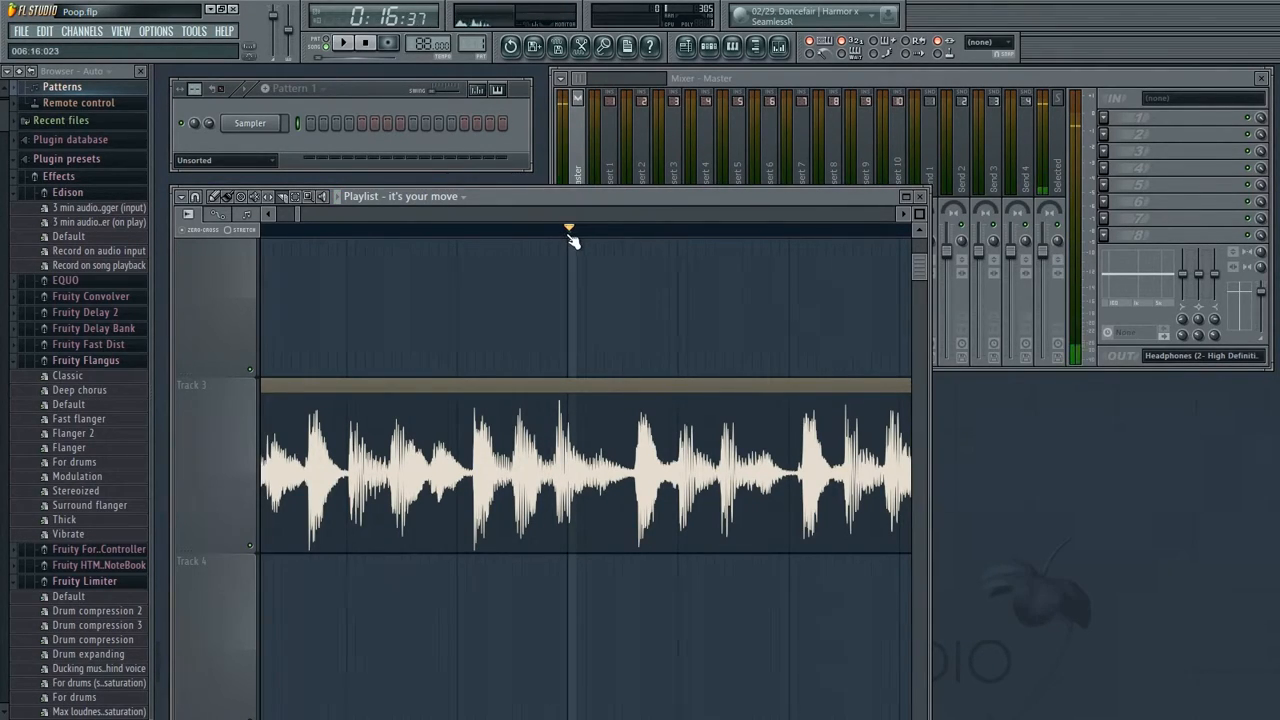
{"action": "left_click", "coordinate": [570, 232]}
Slice the Track 3 clip at the playhead position
{"action": "left_click_drag", "start_coordinate": [572, 375], "coordinate": [575, 611]}
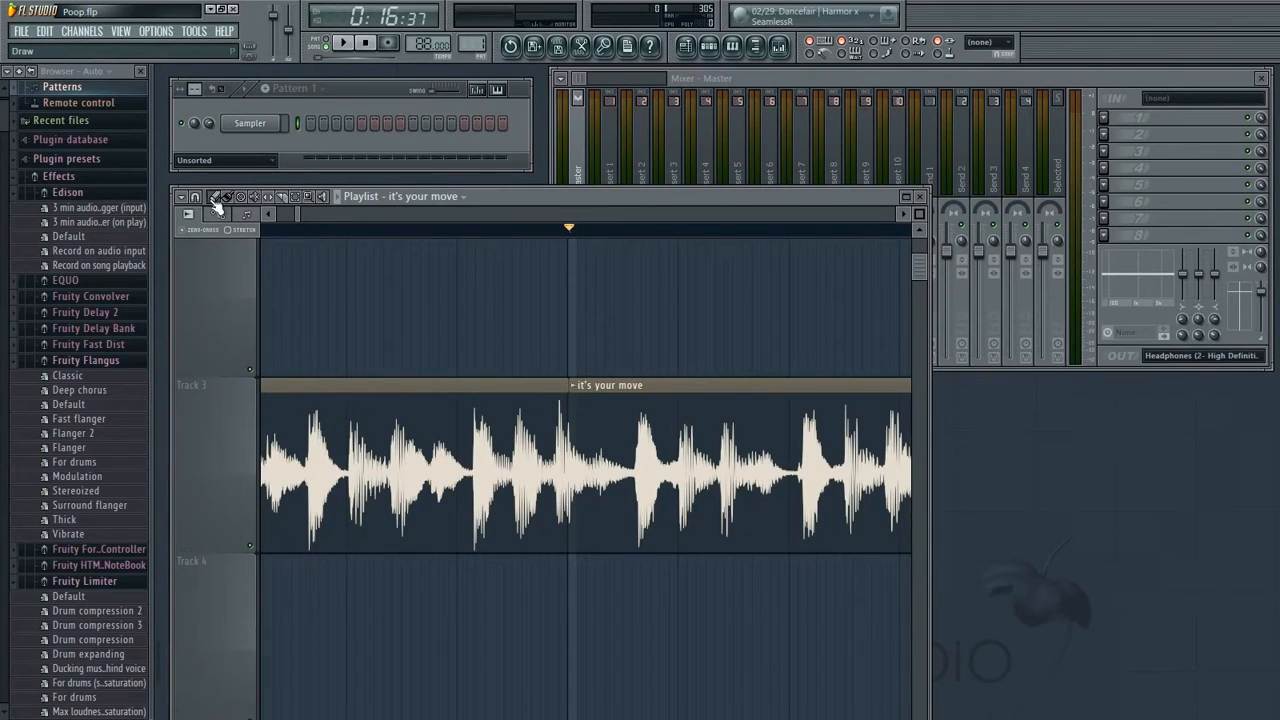
{"action": "scroll", "coordinate": [300, 540], "scroll_direction": "down", "scroll_amount": 2}
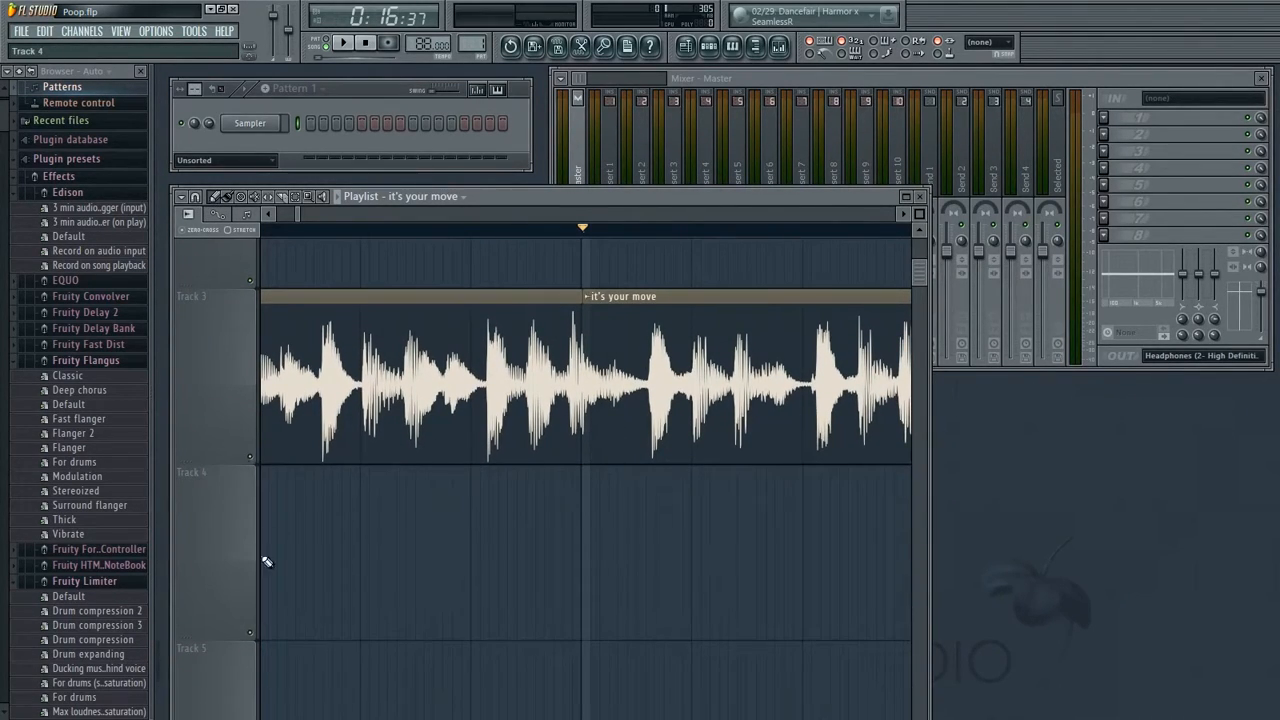
Move the slice after the cut down to Track 4 and undo the move
{"action": "left_click_drag", "start_coordinate": [660, 385], "coordinate": [650, 604]}
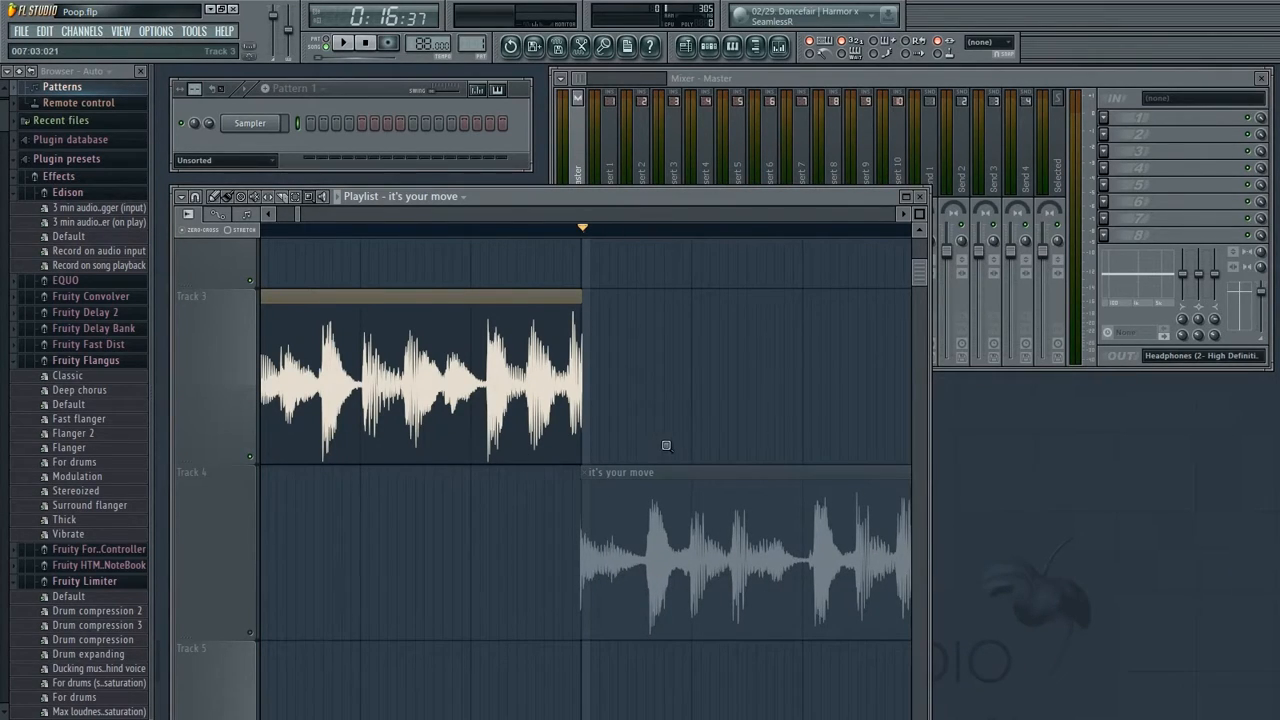
{"action": "key", "text": "ctrl+z"}
Set the snap to 1/2 beat and move the second slice of the clip down to Track 4
{"action": "left_click", "coordinate": [188, 214]}
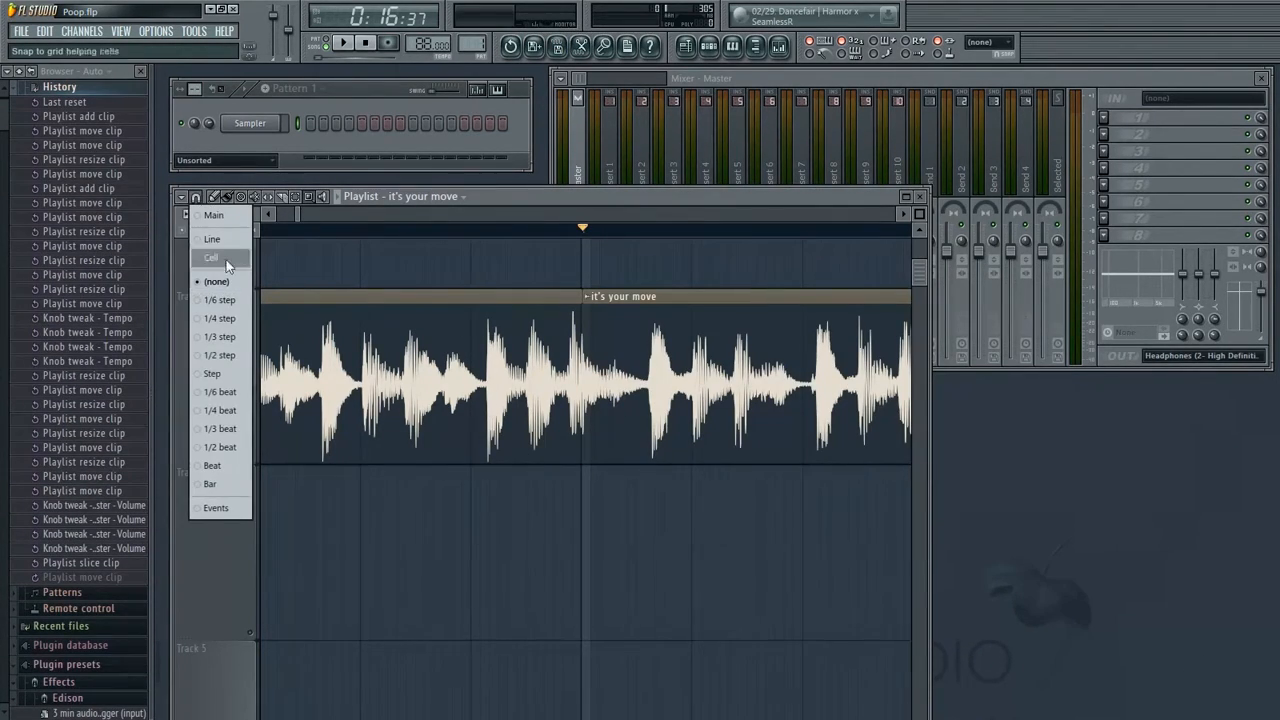
{"action": "left_click", "coordinate": [236, 447]}
{"action": "left_click_drag", "start_coordinate": [638, 378], "coordinate": [648, 464]}
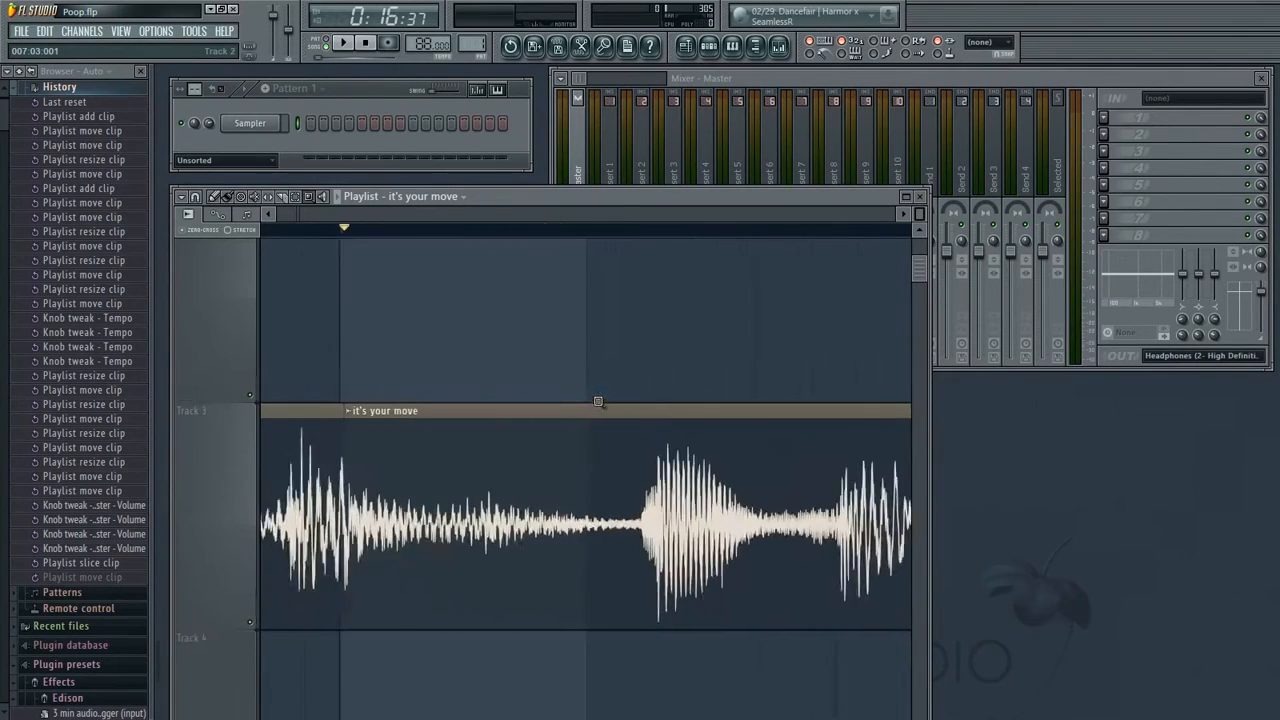
{"action": "key", "text": "ctrl+z"}
{"action": "left_click_drag", "start_coordinate": [389, 420], "coordinate": [603, 331]}
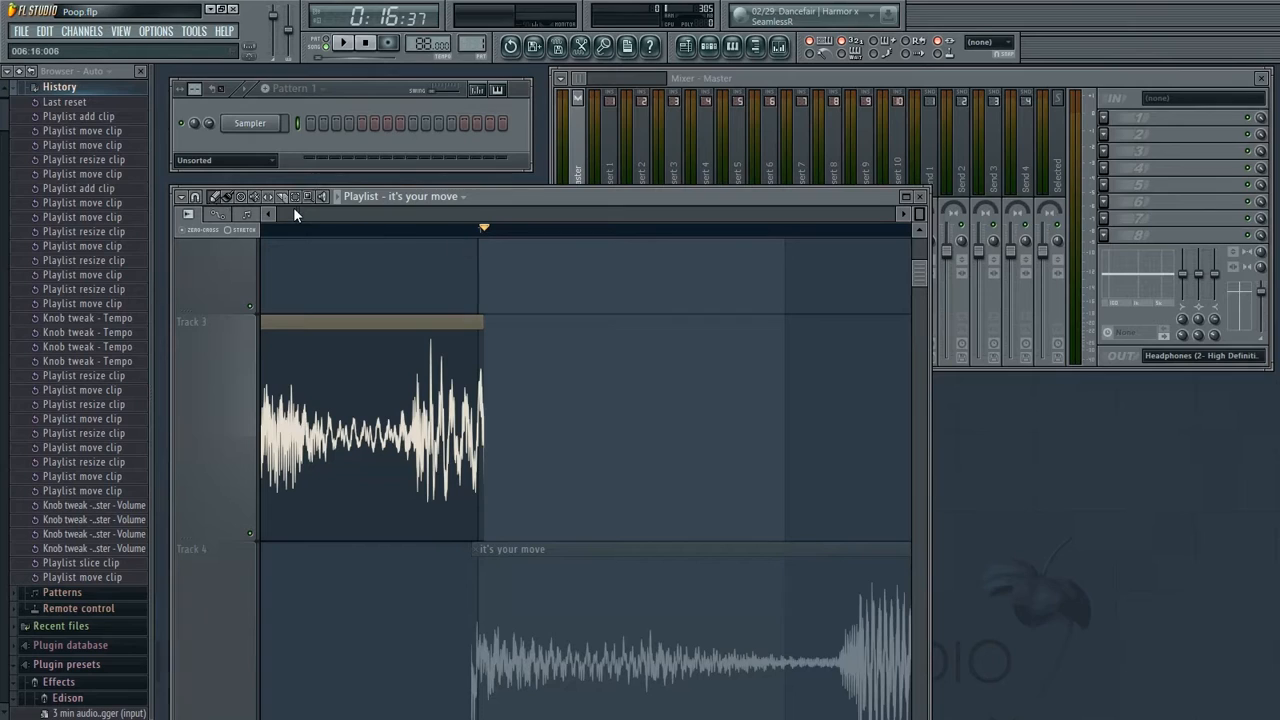
Play back the rearranged clips to check their timing
{"action": "left_click_drag", "start_coordinate": [300, 213], "coordinate": [319, 214]}
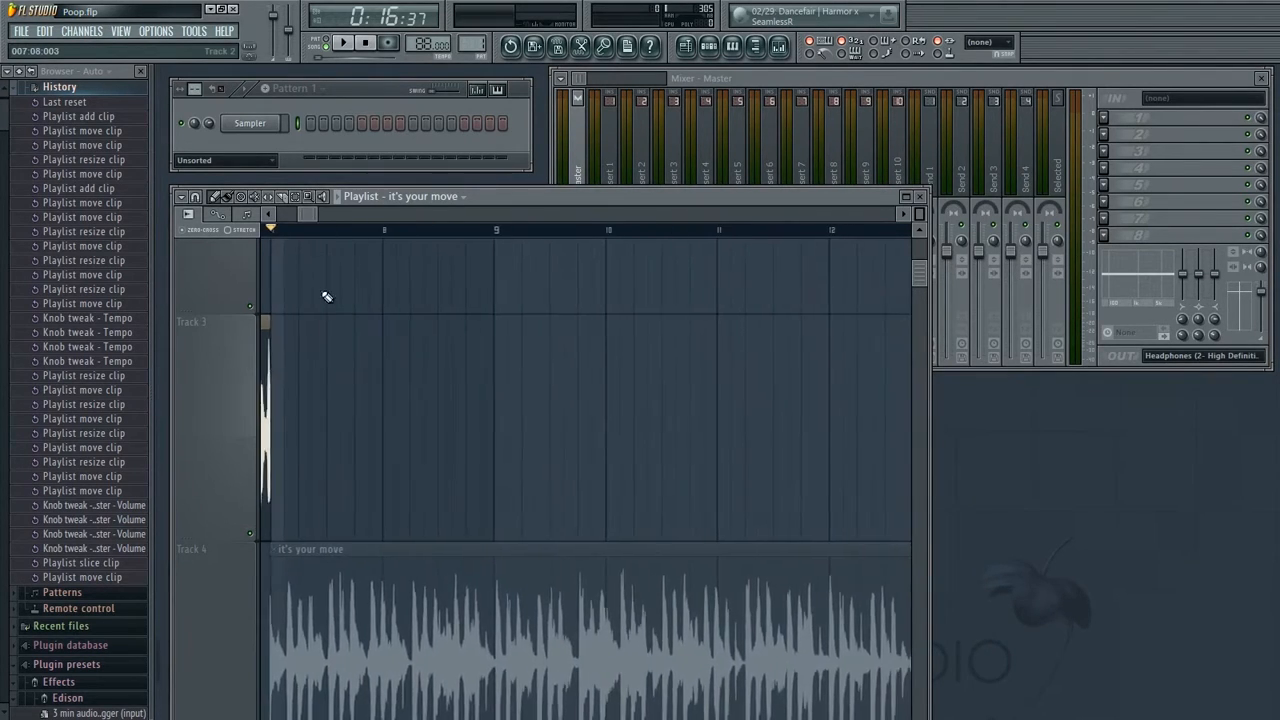
{"action": "left_click_drag", "start_coordinate": [323, 286], "coordinate": [645, 257]}
{"action": "mouse_move", "coordinate": [825, 362]}
{"action": "left_mouse_down"}
{"action": "mouse_move", "coordinate": [689, 371]}
{"action": "mouse_move", "coordinate": [613, 360]}
{"action": "mouse_move", "coordinate": [620, 344]}
{"action": "mouse_move", "coordinate": [631, 380]}
{"action": "mouse_move", "coordinate": [712, 390]}
{"action": "mouse_move", "coordinate": [1200, 343]}
{"action": "left_mouse_up"}
{"action": "key", "text": "space"}
{"action": "key", "text": "space"}
Make the Track 3 clip unique as a sample, saving it as it's your move - Part_1.wav in the 420 folder and replacing the existing file
{"action": "left_click", "coordinate": [267, 321]}
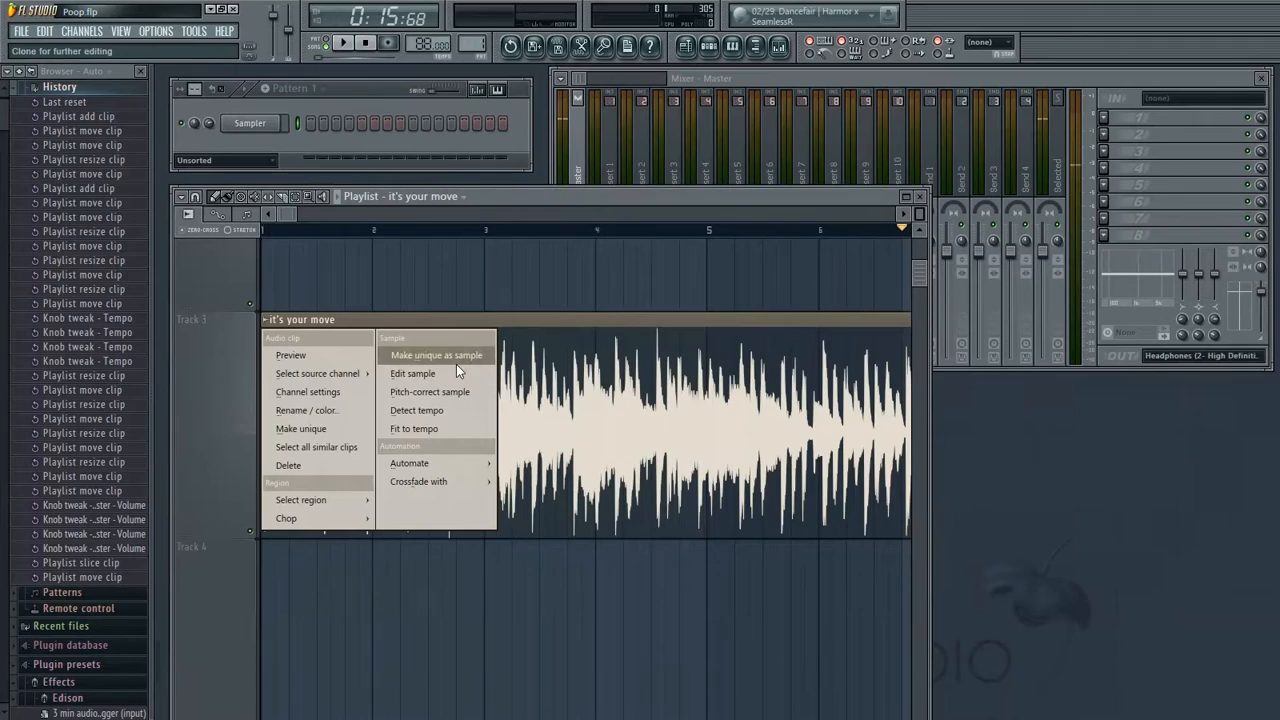
{"action": "left_click", "coordinate": [456, 364]}
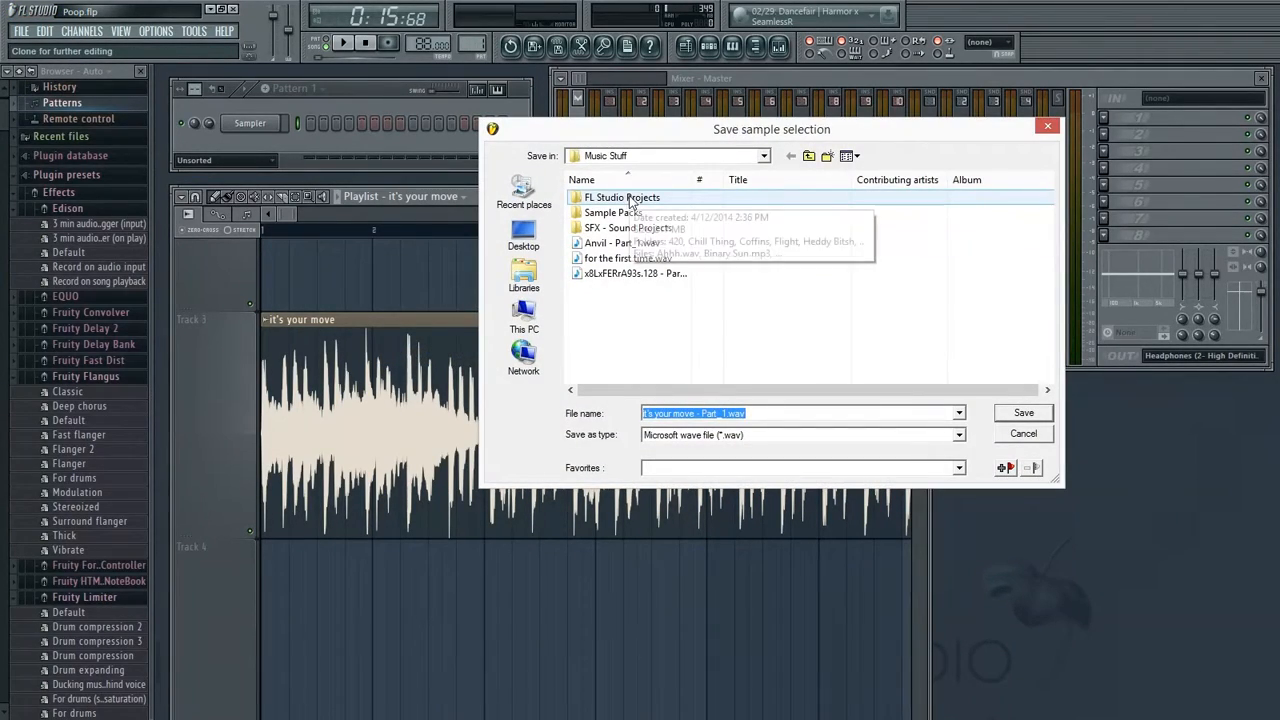
{"action": "double_click", "coordinate": [622, 197]}
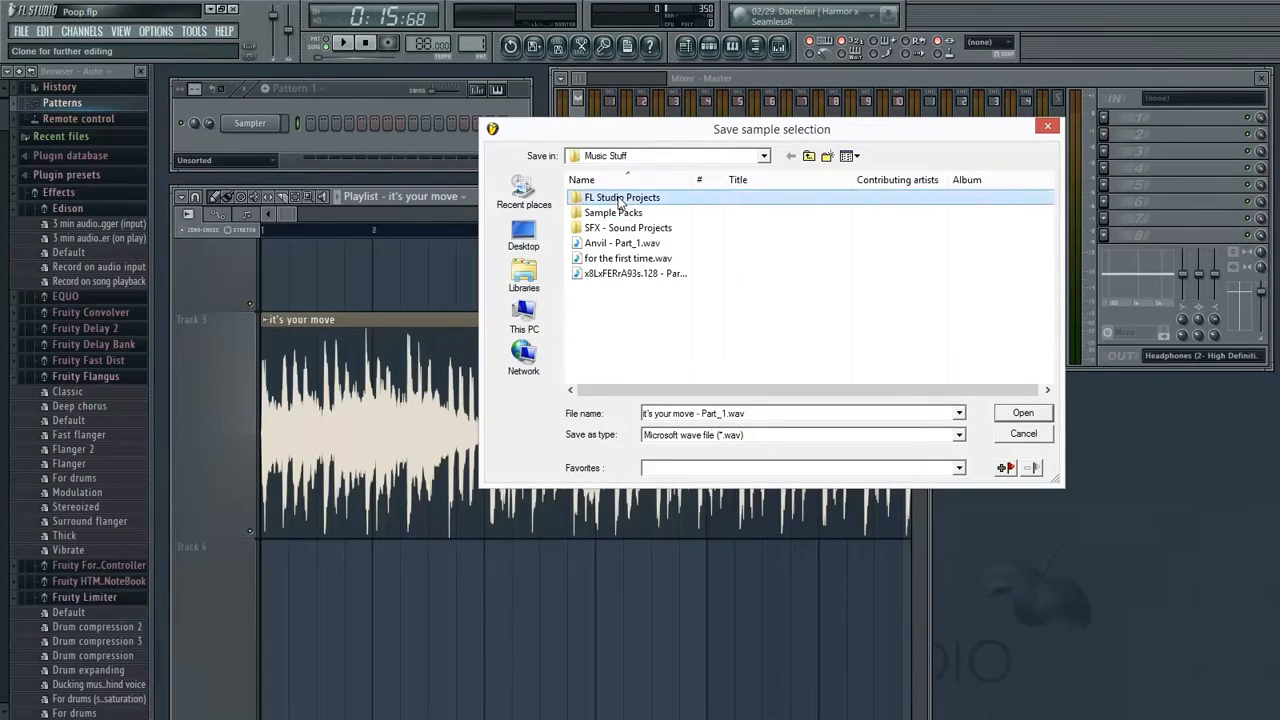
{"action": "double_click", "coordinate": [592, 198]}
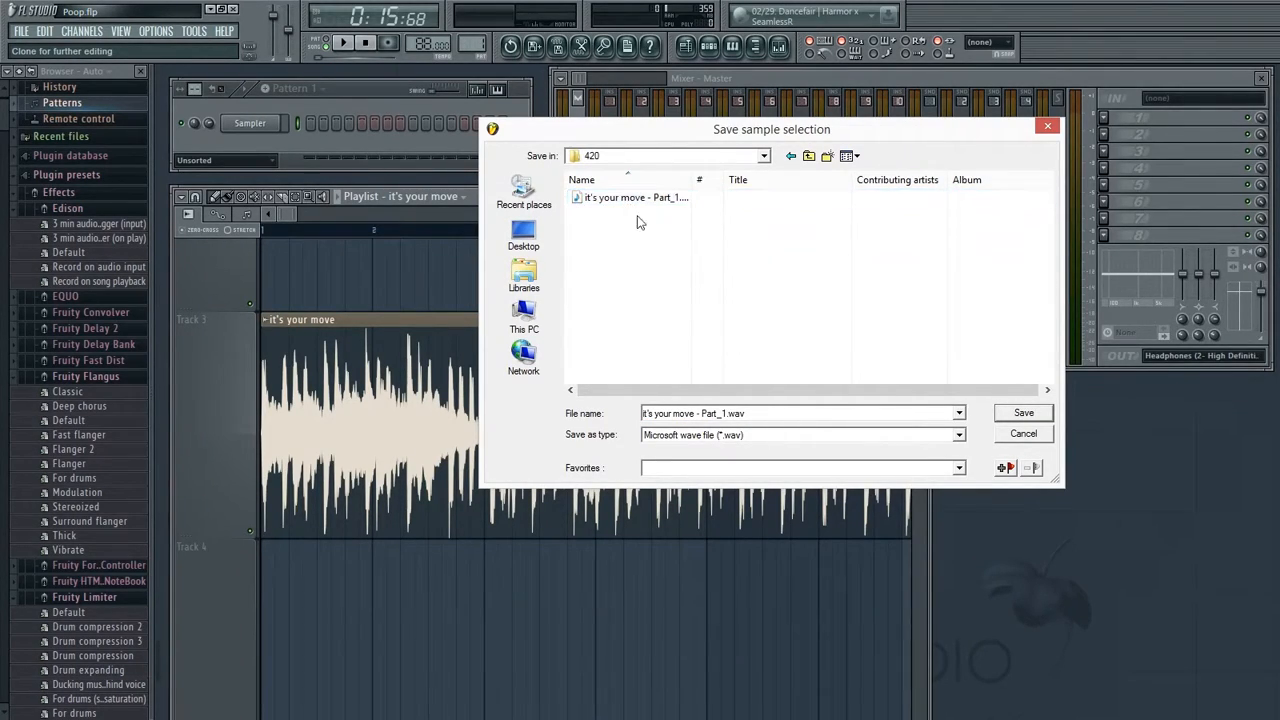
{"action": "left_click", "coordinate": [1024, 414]}
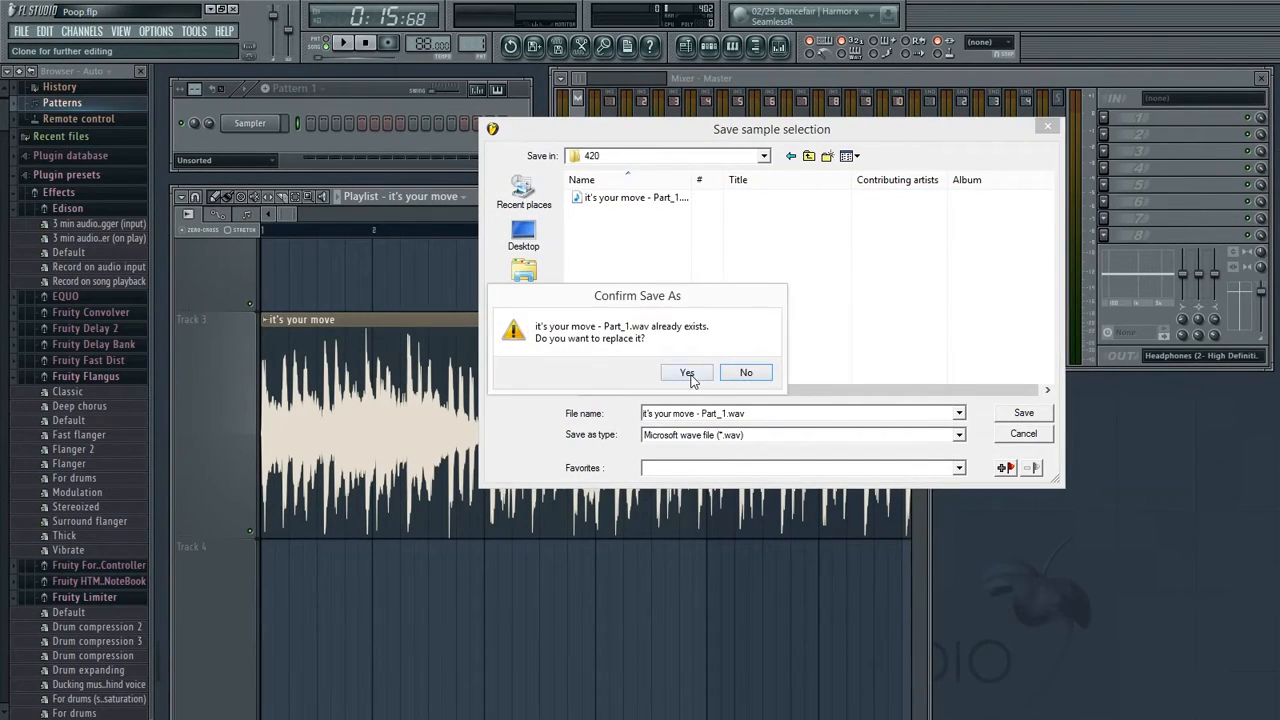
{"action": "left_click", "coordinate": [688, 374]}
Open the Part_1 sample's channel settings and raise the time-stretch TIME knob to lengthen the clip
{"action": "left_click_drag", "start_coordinate": [349, 215], "coordinate": [941, 224]}
{"action": "scroll", "coordinate": [918, 214], "scroll_direction": "down", "scroll_amount": 2}
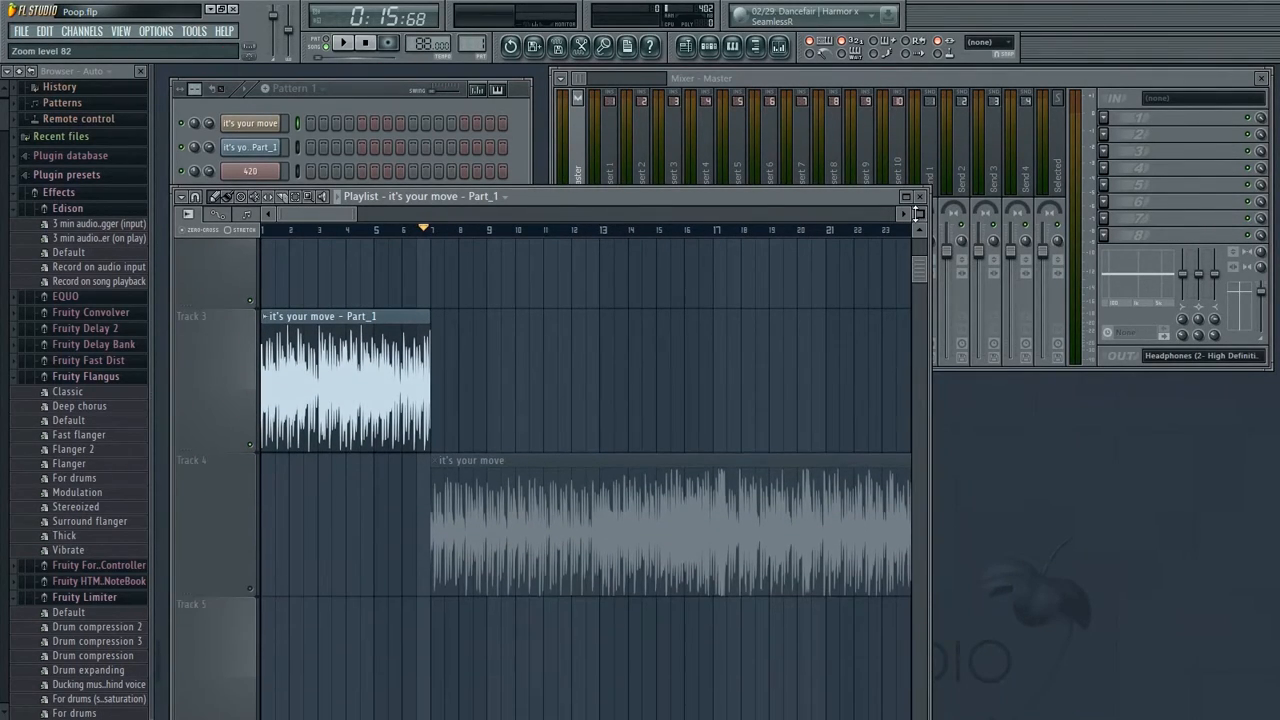
{"action": "scroll", "coordinate": [918, 214], "scroll_direction": "down", "scroll_amount": 2}
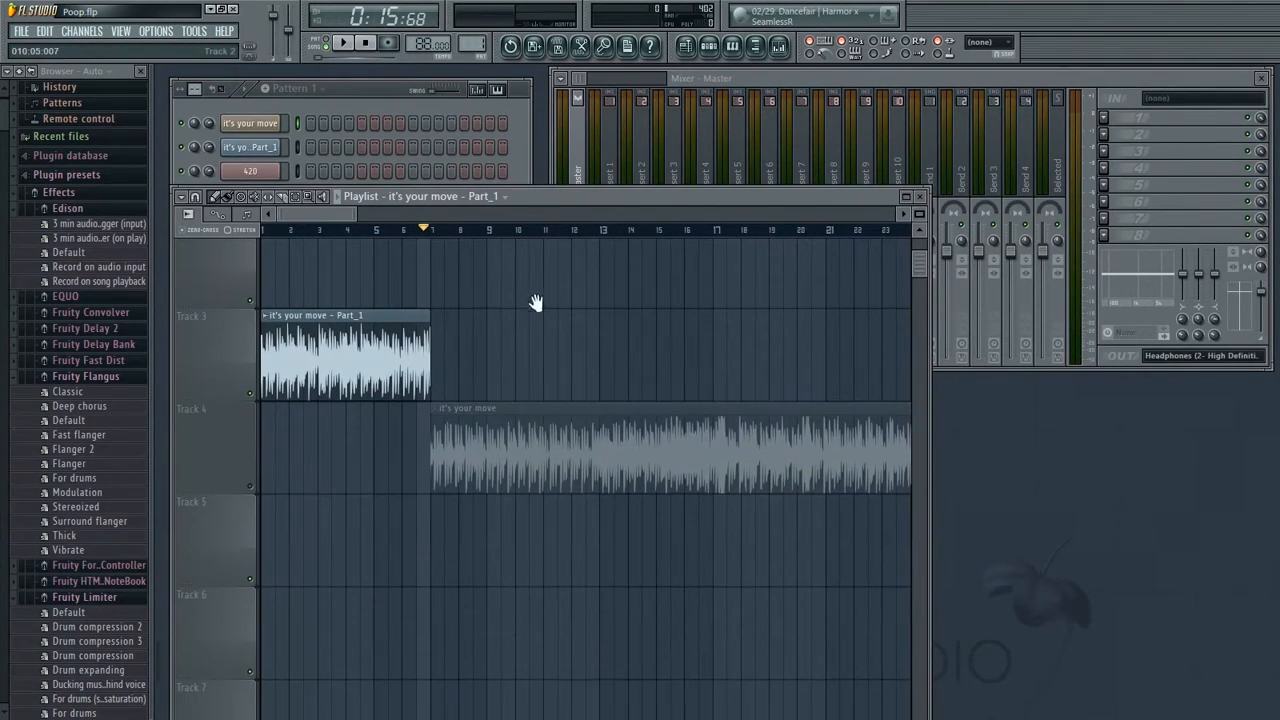
{"action": "scroll", "coordinate": [528, 300], "scroll_direction": "up", "scroll_amount": 2}
{"action": "left_click_drag", "start_coordinate": [358, 216], "coordinate": [309, 231]}
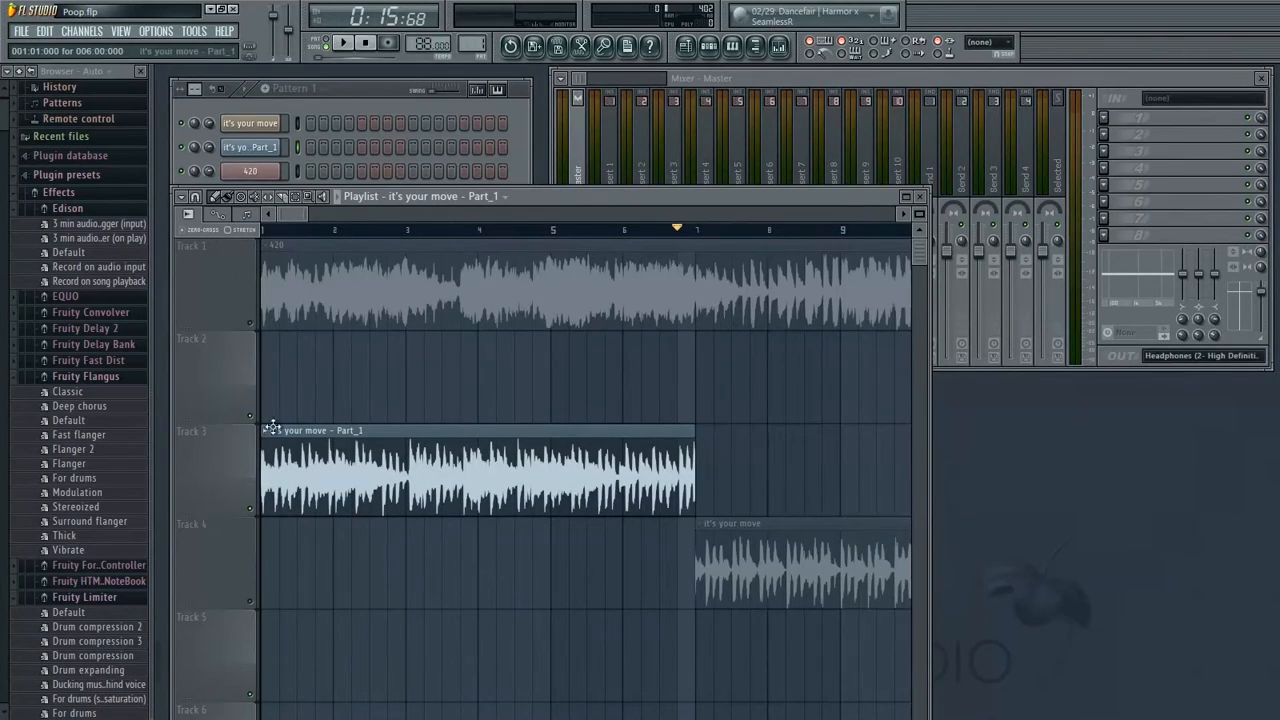
{"action": "left_click", "coordinate": [252, 148]}
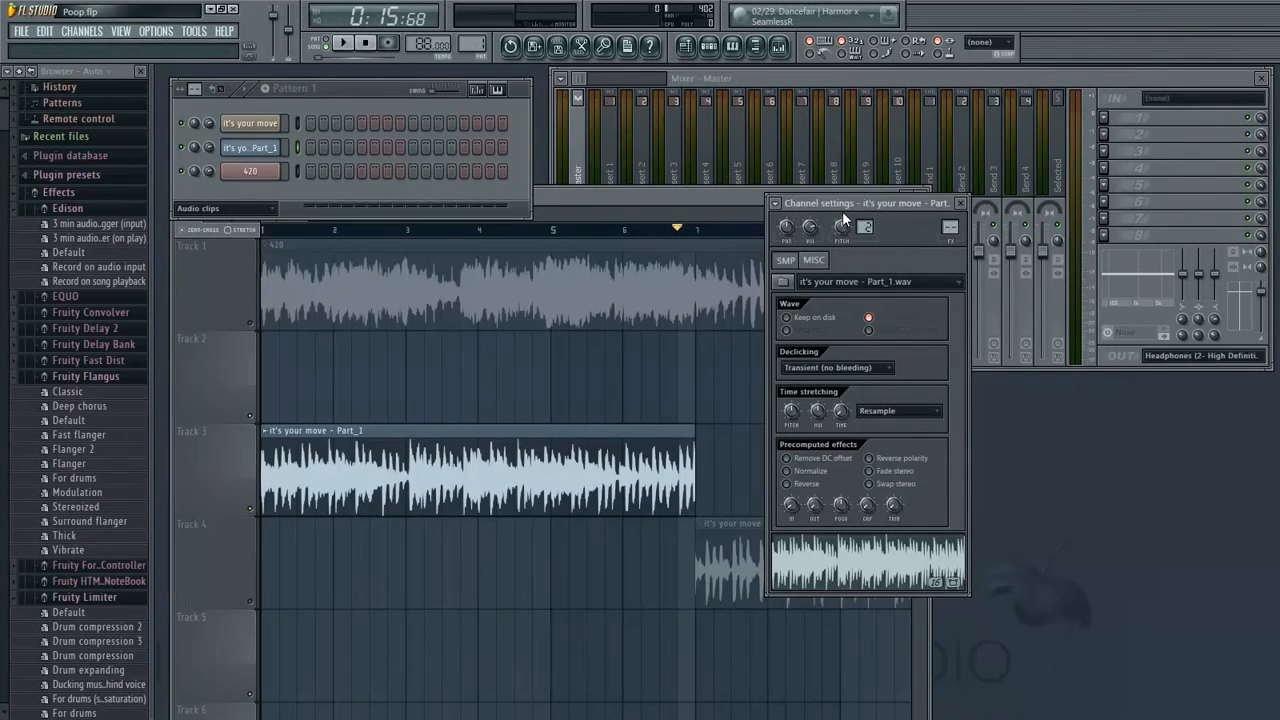
{"action": "left_click_drag", "start_coordinate": [880, 199], "coordinate": [963, 151]}
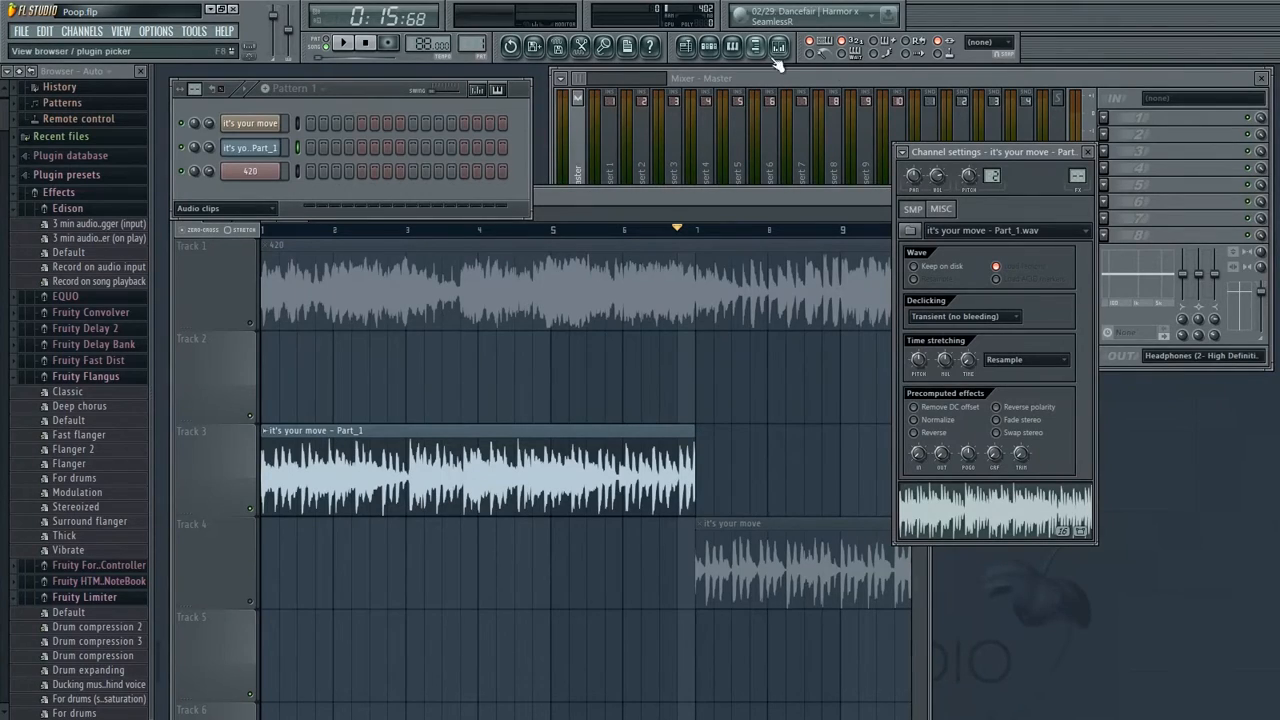
{"action": "left_click_drag", "start_coordinate": [967, 365], "coordinate": [967, 315]}
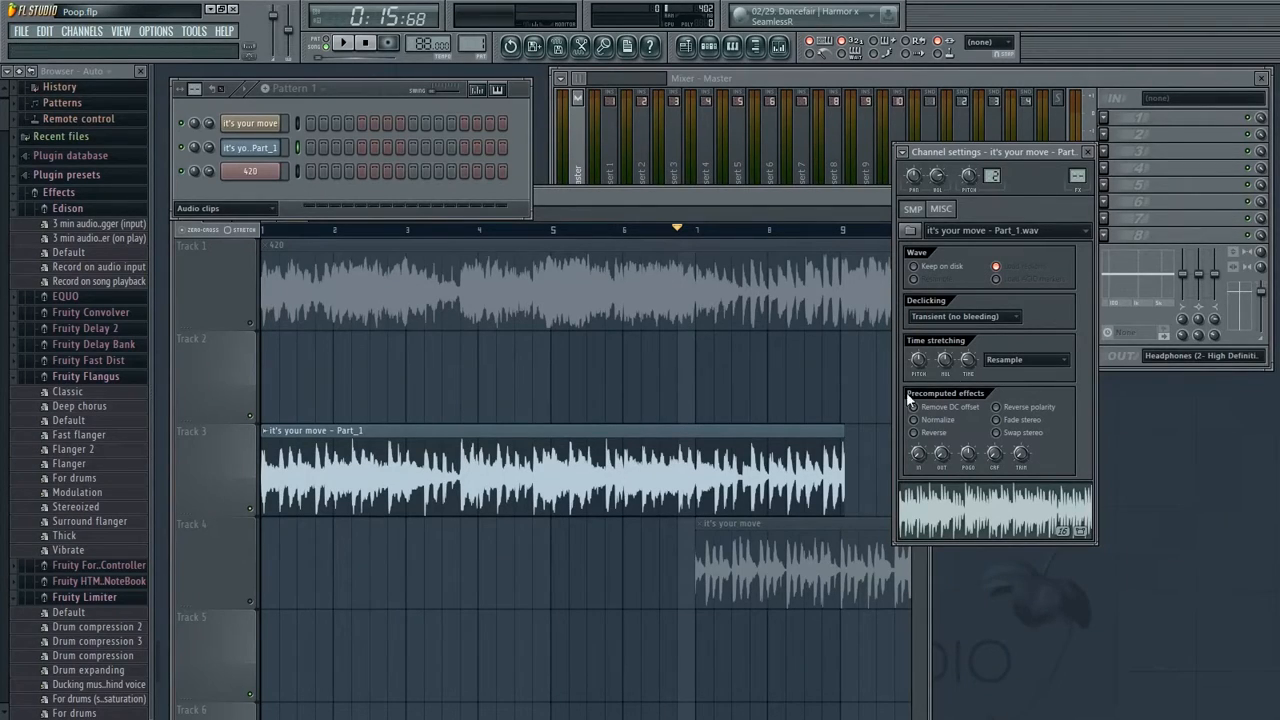
Play back the project from the start to check the stretched clip against the beat
{"action": "left_click", "coordinate": [258, 248]}
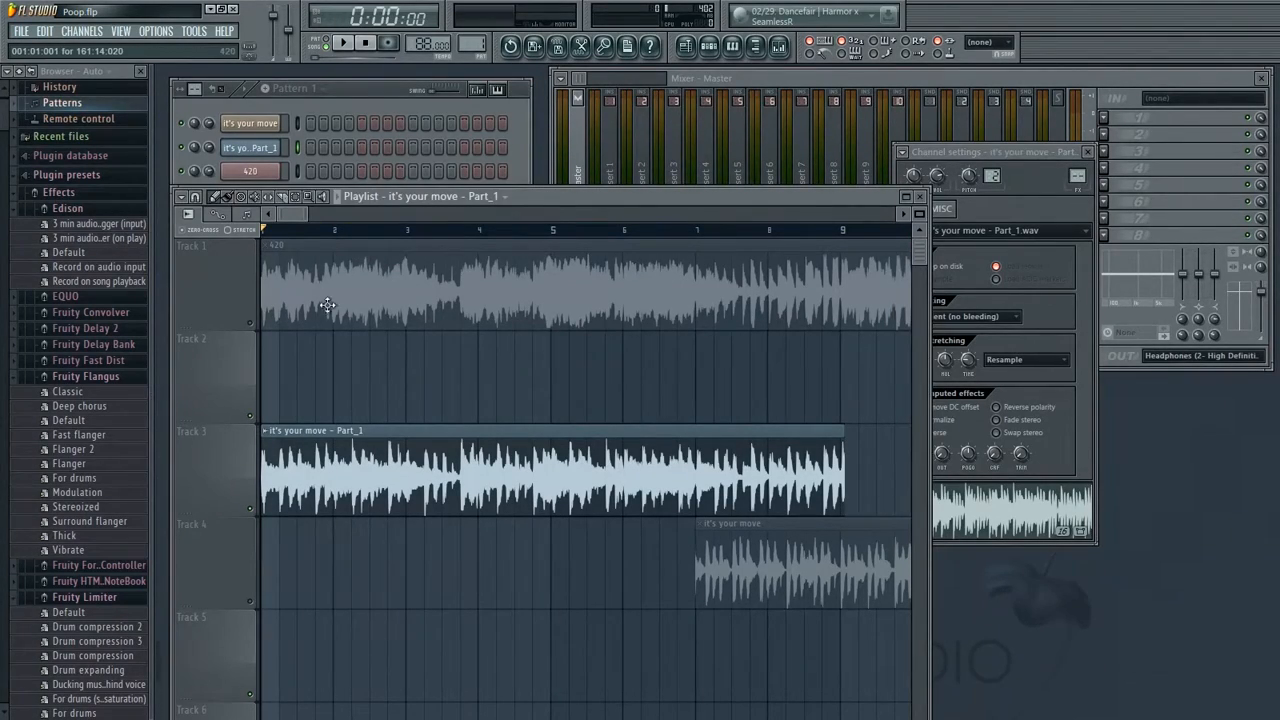
{"action": "key", "text": "space"}
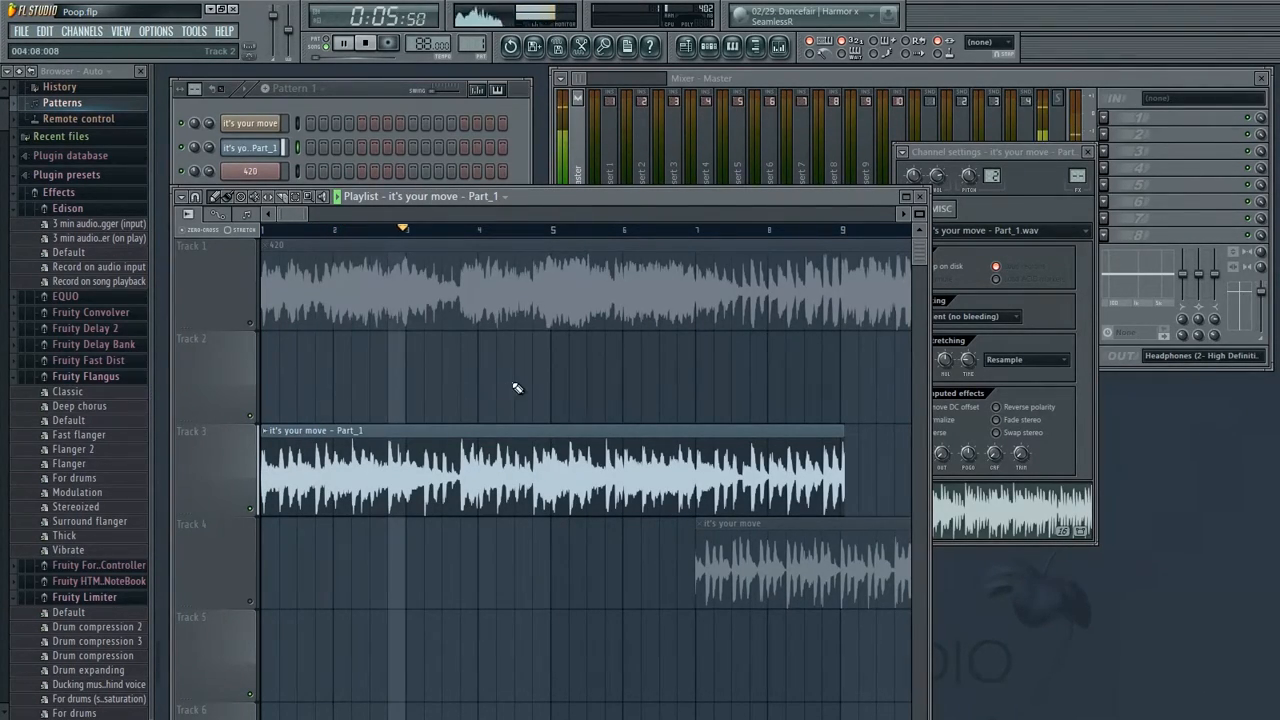
{"action": "left_click_drag", "start_coordinate": [300, 209], "coordinate": [429, 366]}
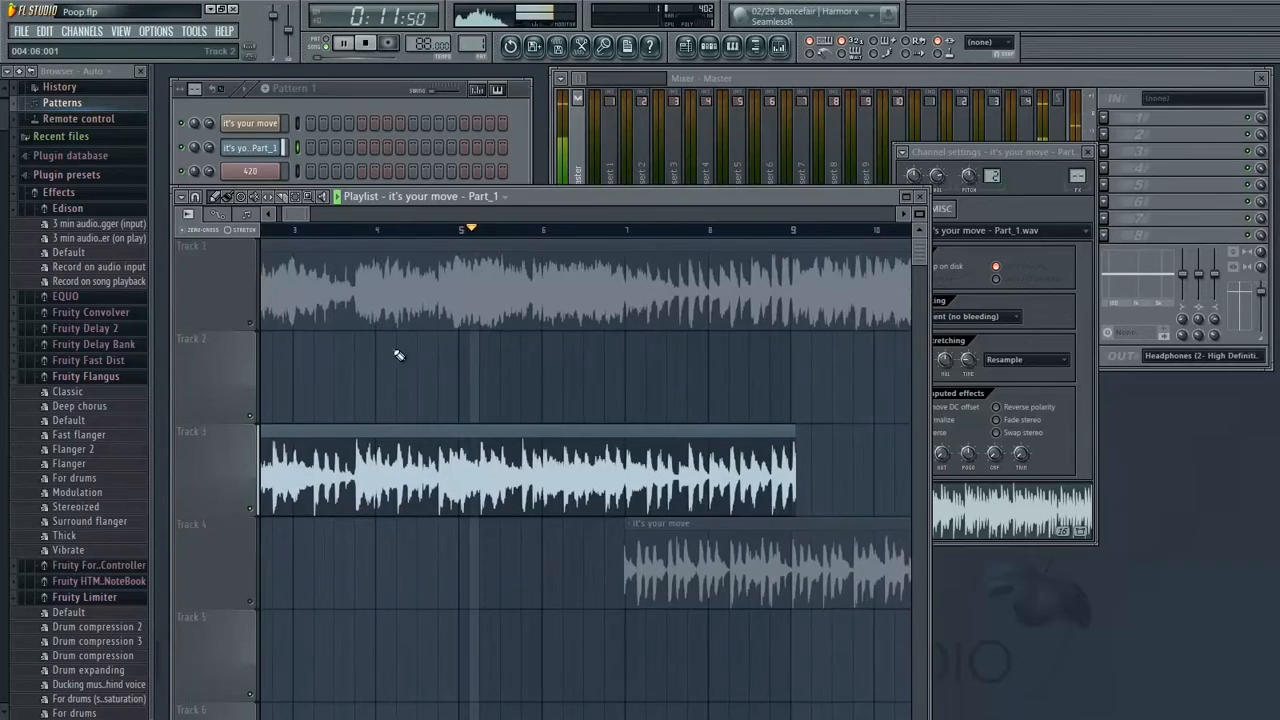
{"action": "key", "text": "space"}
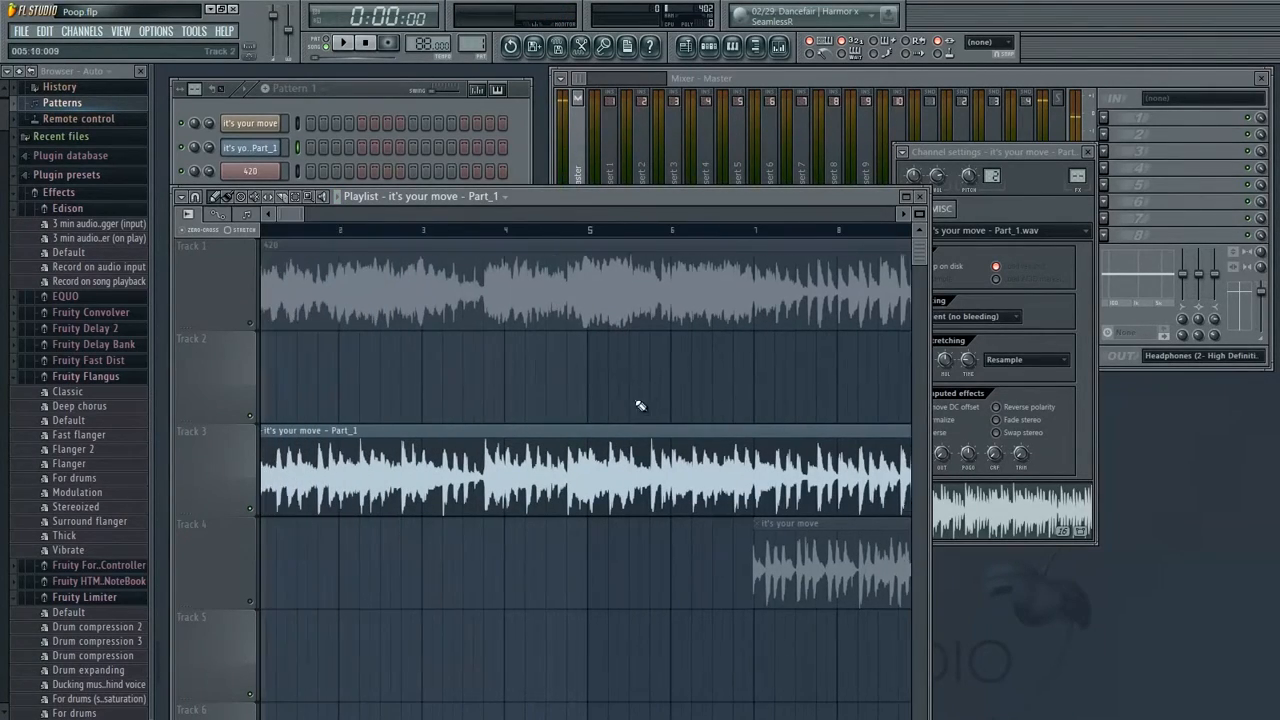
Unmute the 420 track and play back from bar 3 to compare the vocal with the beat
{"action": "left_click", "coordinate": [428, 231]}
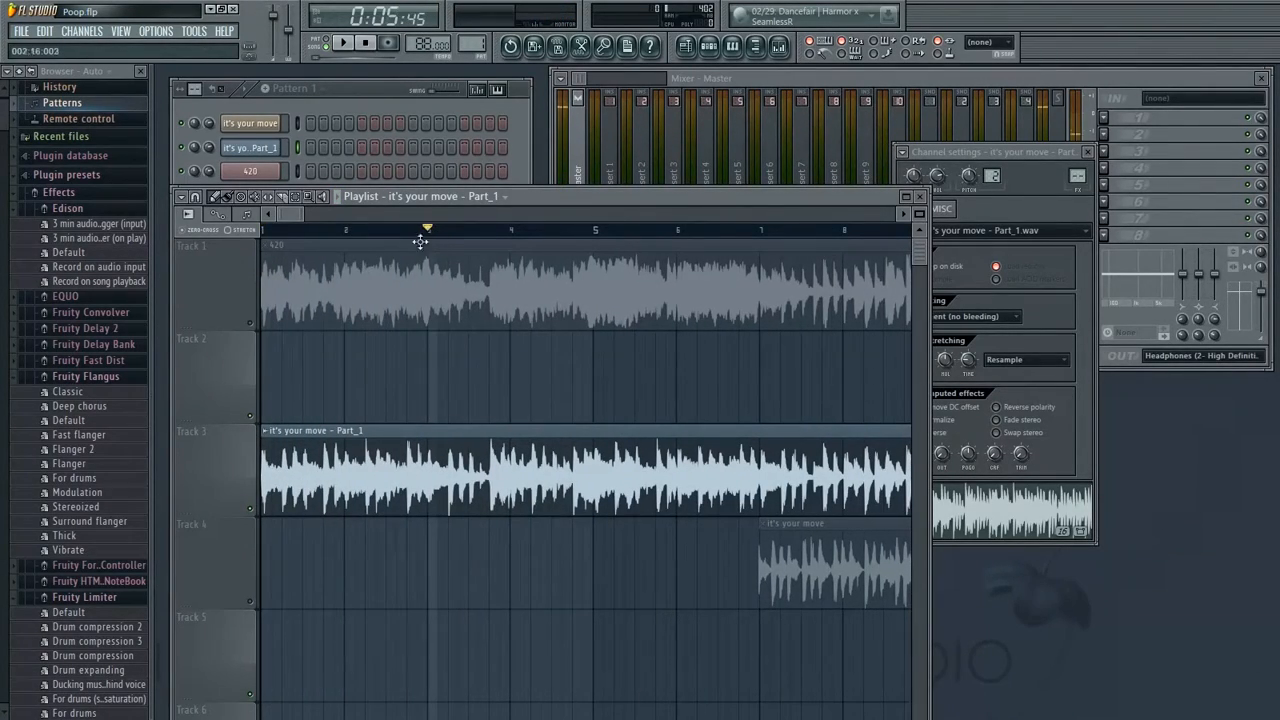
{"action": "left_click", "coordinate": [256, 330]}
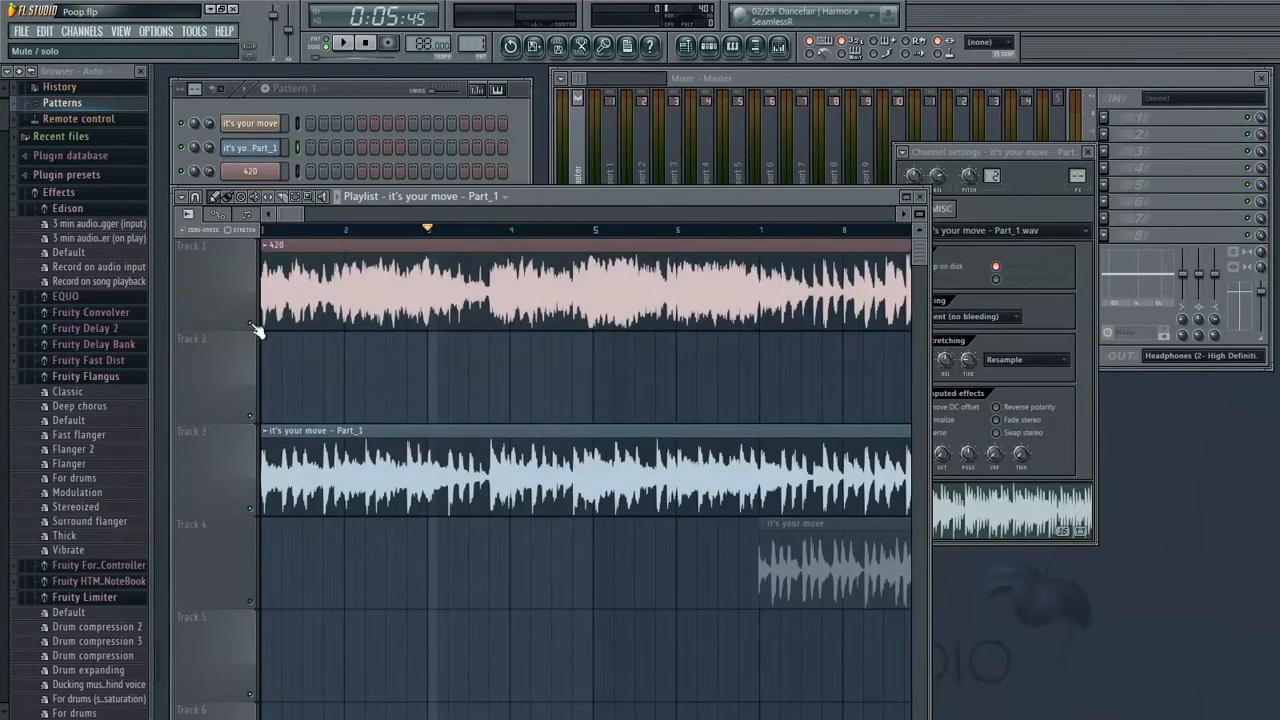
{"action": "key", "text": "space"}
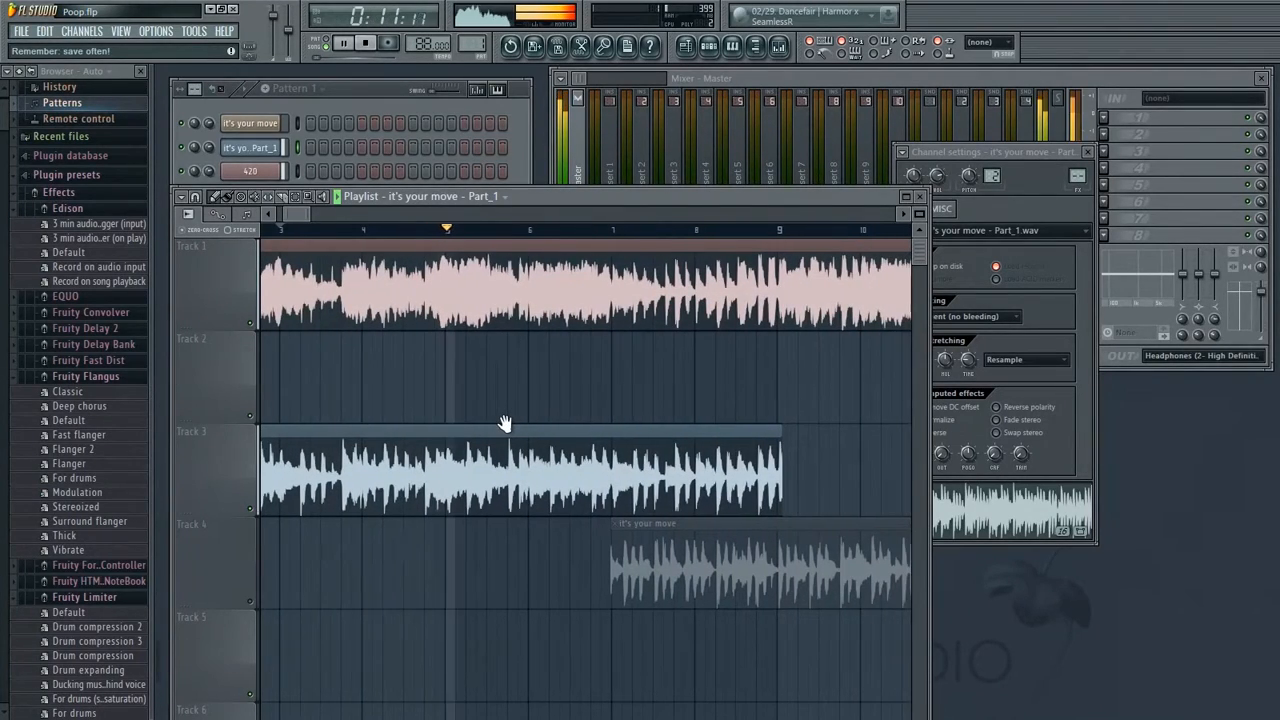
{"action": "key", "text": "space"}
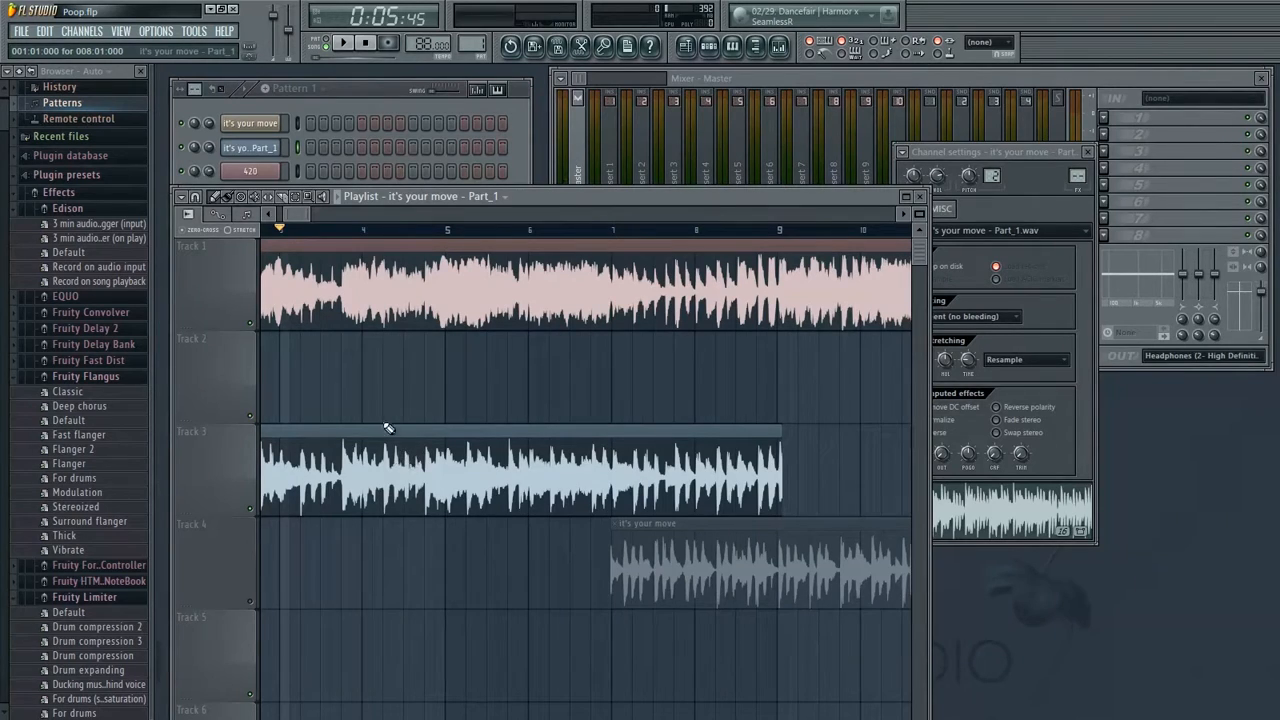
Extend the end of the Track 3 clip back out to its full length
{"action": "scroll", "coordinate": [400, 425], "scroll_direction": "left", "scroll_amount": 1}
{"action": "scroll", "coordinate": [631, 386], "scroll_direction": "right", "scroll_amount": 3}
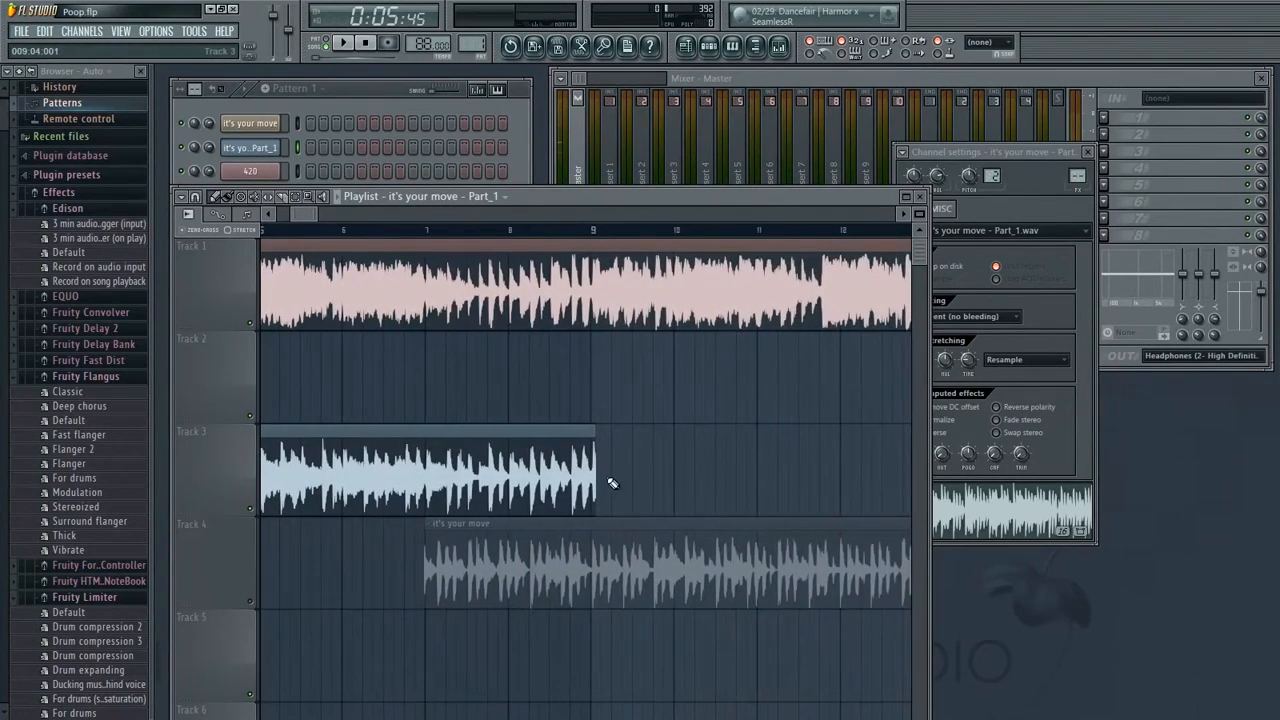
{"action": "left_click", "coordinate": [612, 484]}
{"action": "left_click_drag", "start_coordinate": [660, 487], "coordinate": [656, 492]}
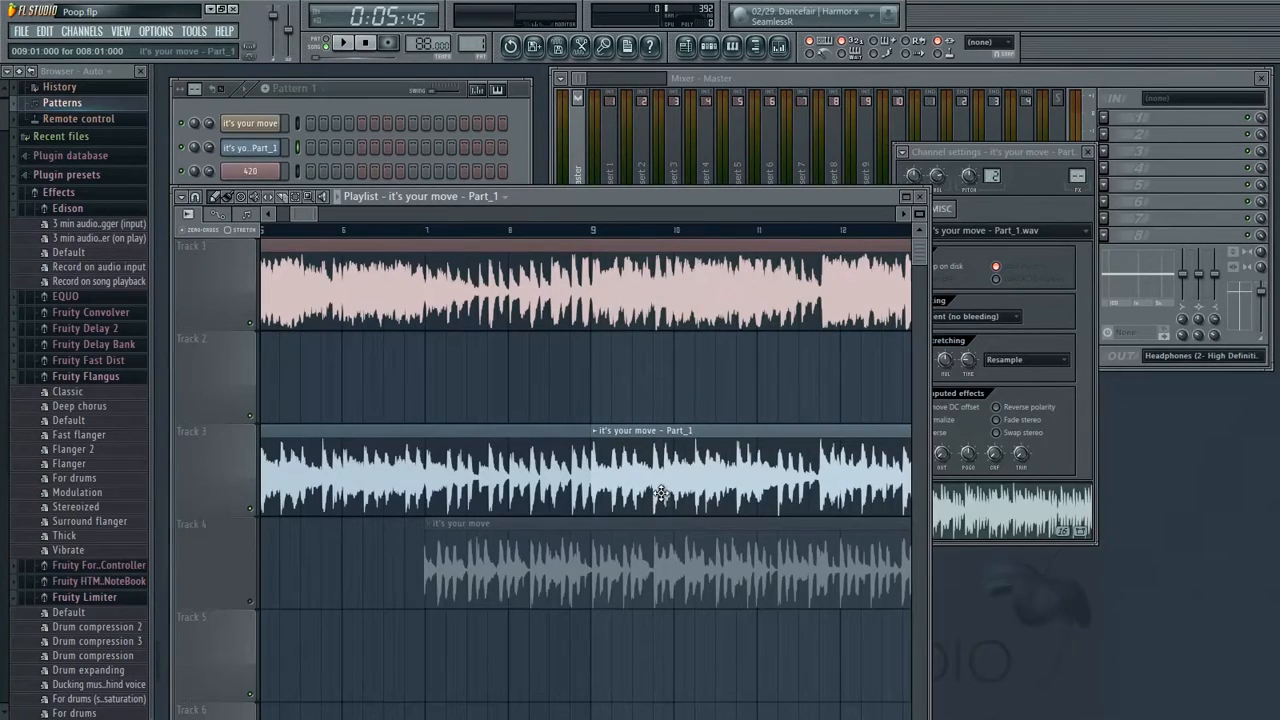
Mute the 420 track and play back the vocal clips from around bar 8
{"action": "left_click", "coordinate": [508, 230]}
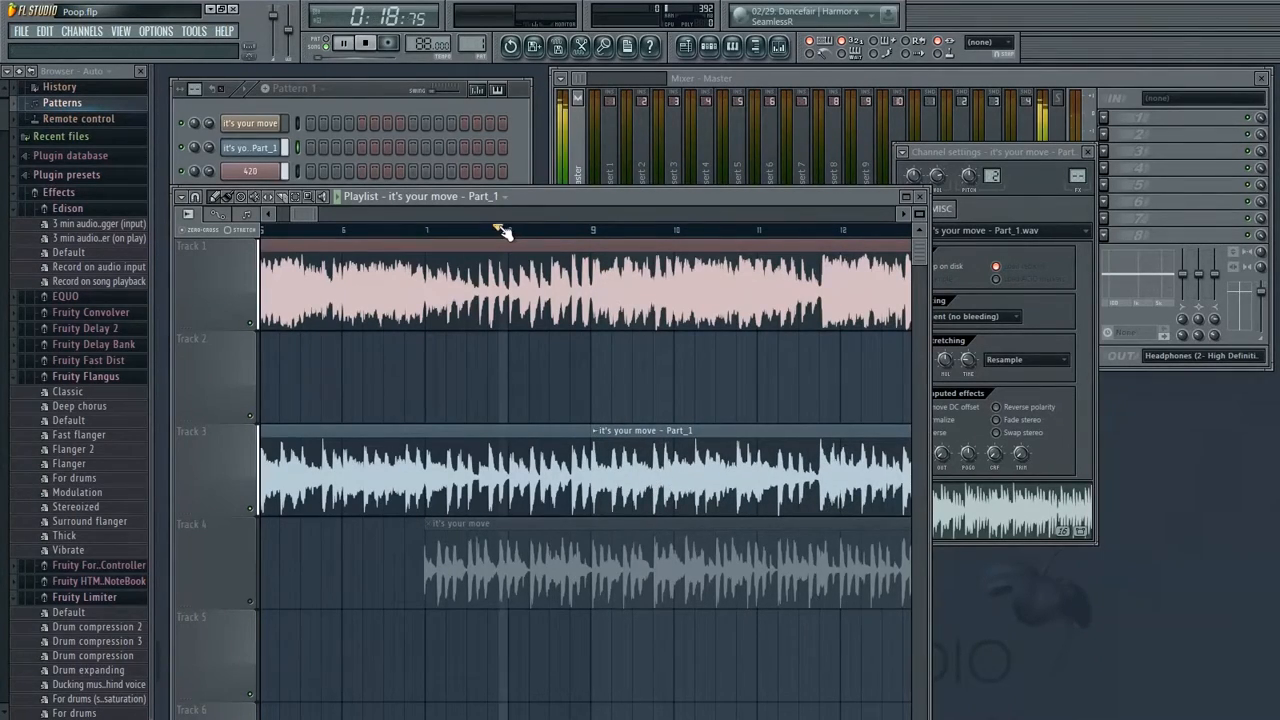
{"action": "left_click", "coordinate": [251, 323]}
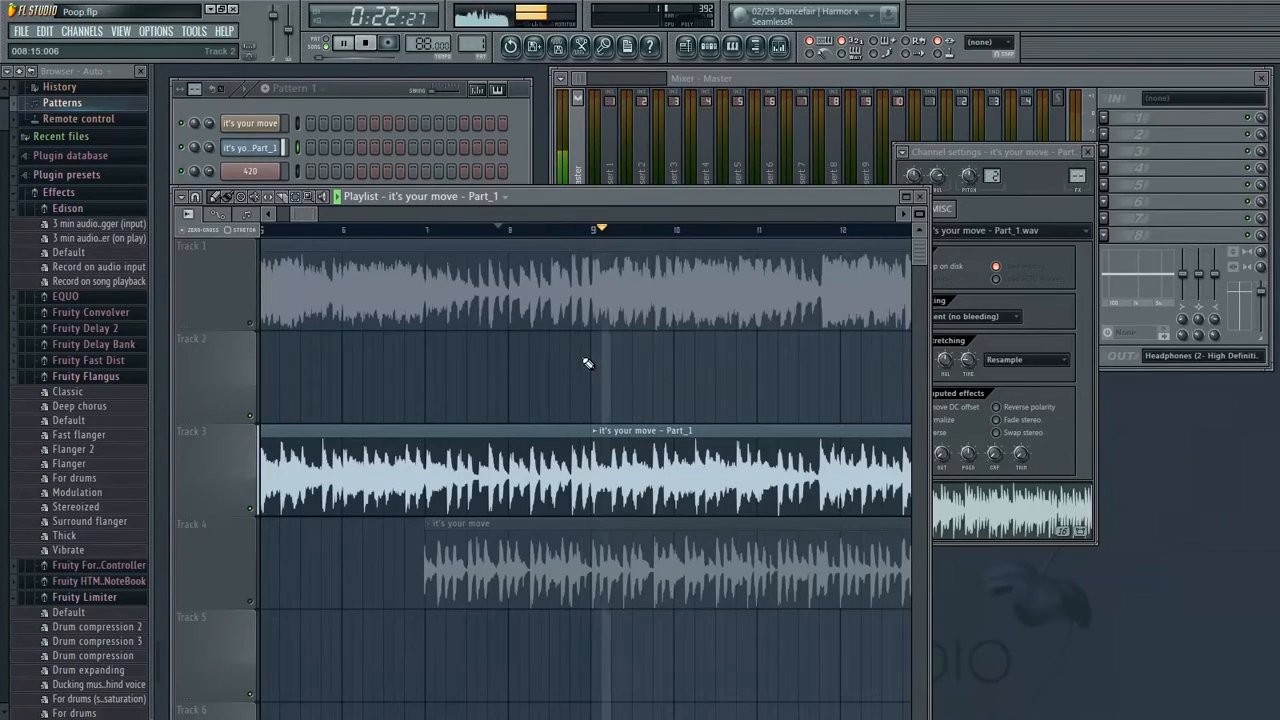
{"action": "key", "text": "space"}
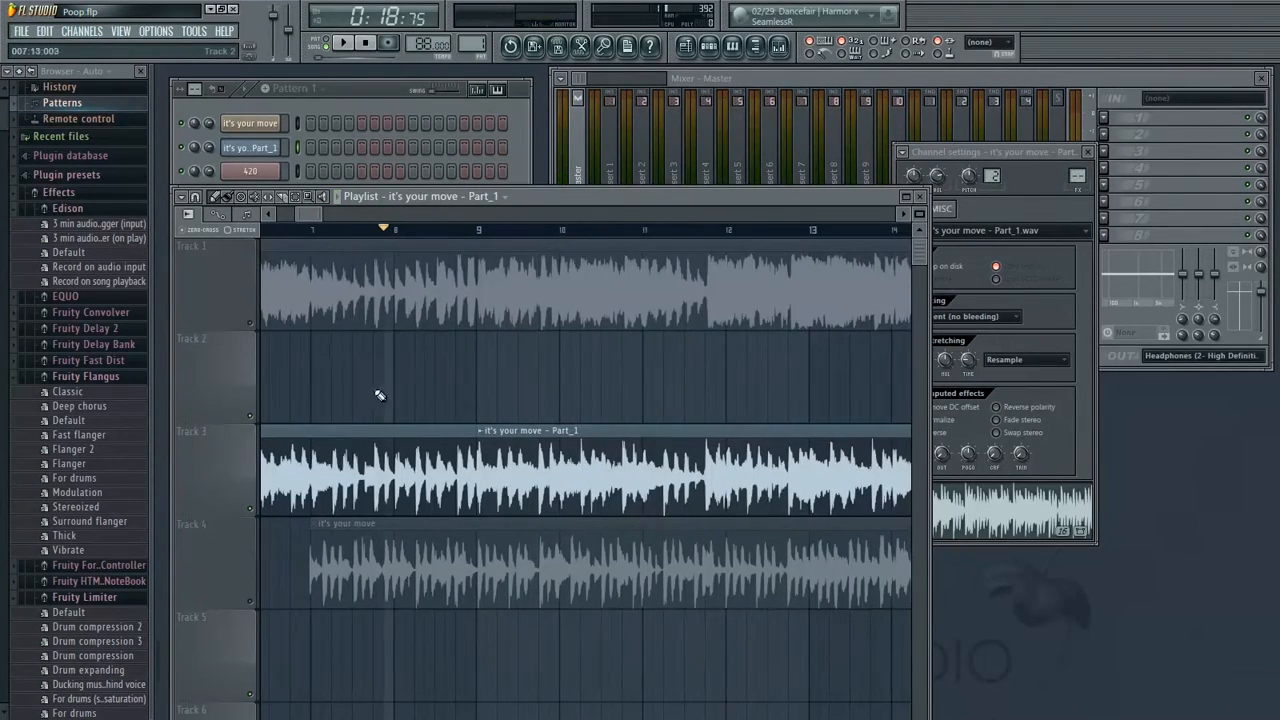
{"action": "left_click_drag", "start_coordinate": [338, 383], "coordinate": [461, 396]}
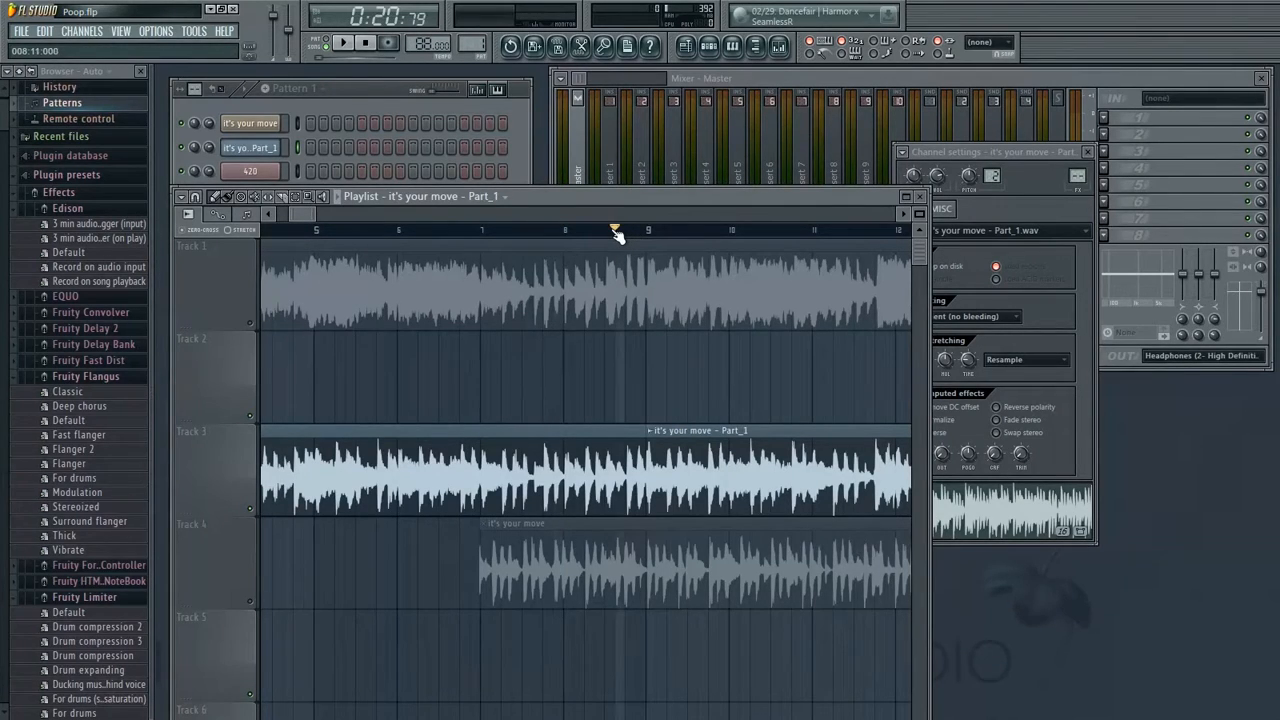
{"action": "left_click_drag", "start_coordinate": [677, 341], "coordinate": [262, 323]}
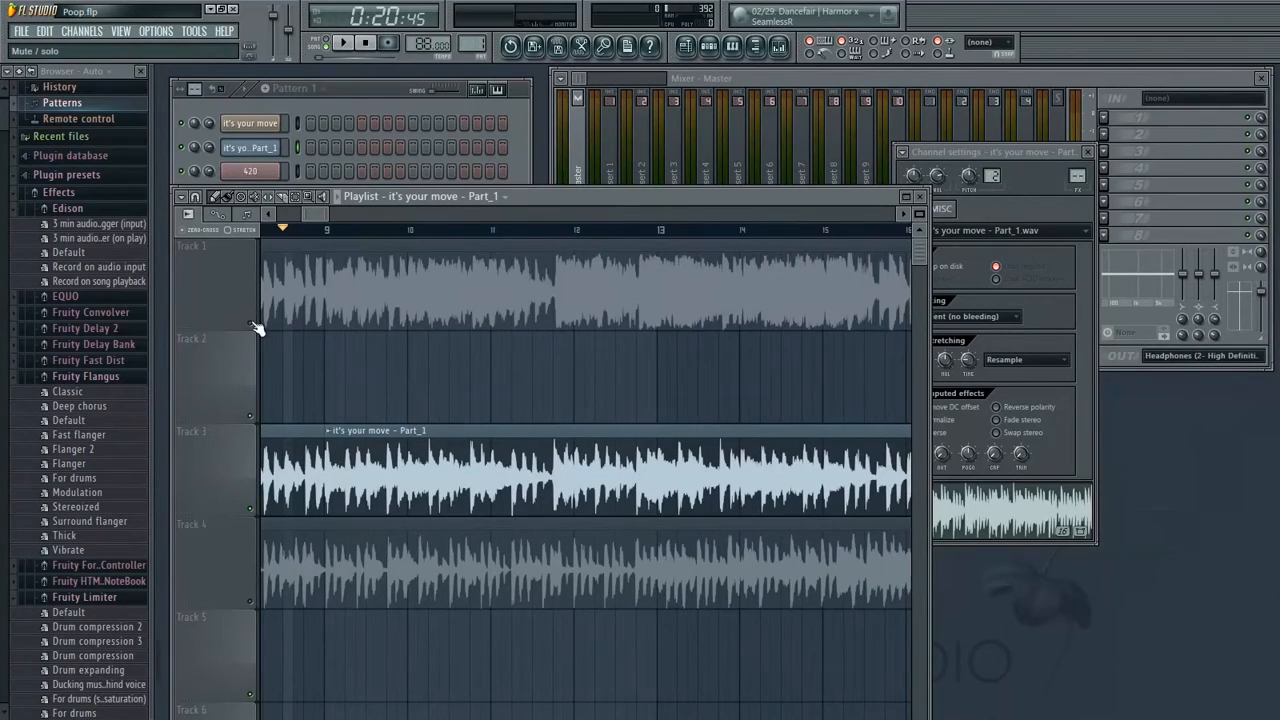
Unmute the 420 track and play back the clips around bars 8 to 12 together with the beat
{"action": "left_click", "coordinate": [251, 323]}
{"action": "left_click_drag", "start_coordinate": [403, 351], "coordinate": [481, 429]}
{"action": "key", "text": "space"}
{"action": "left_click_drag", "start_coordinate": [586, 402], "coordinate": [397, 395]}
{"action": "left_click_drag", "start_coordinate": [661, 385], "coordinate": [789, 400]}
{"action": "left_click_drag", "start_coordinate": [623, 380], "coordinate": [666, 382]}
{"action": "key", "text": "space"}
{"action": "mouse_move", "coordinate": [526, 368]}
{"action": "left_mouse_down"}
{"action": "mouse_move", "coordinate": [428, 391]}
{"action": "mouse_move", "coordinate": [535, 371]}
{"action": "left_mouse_up"}
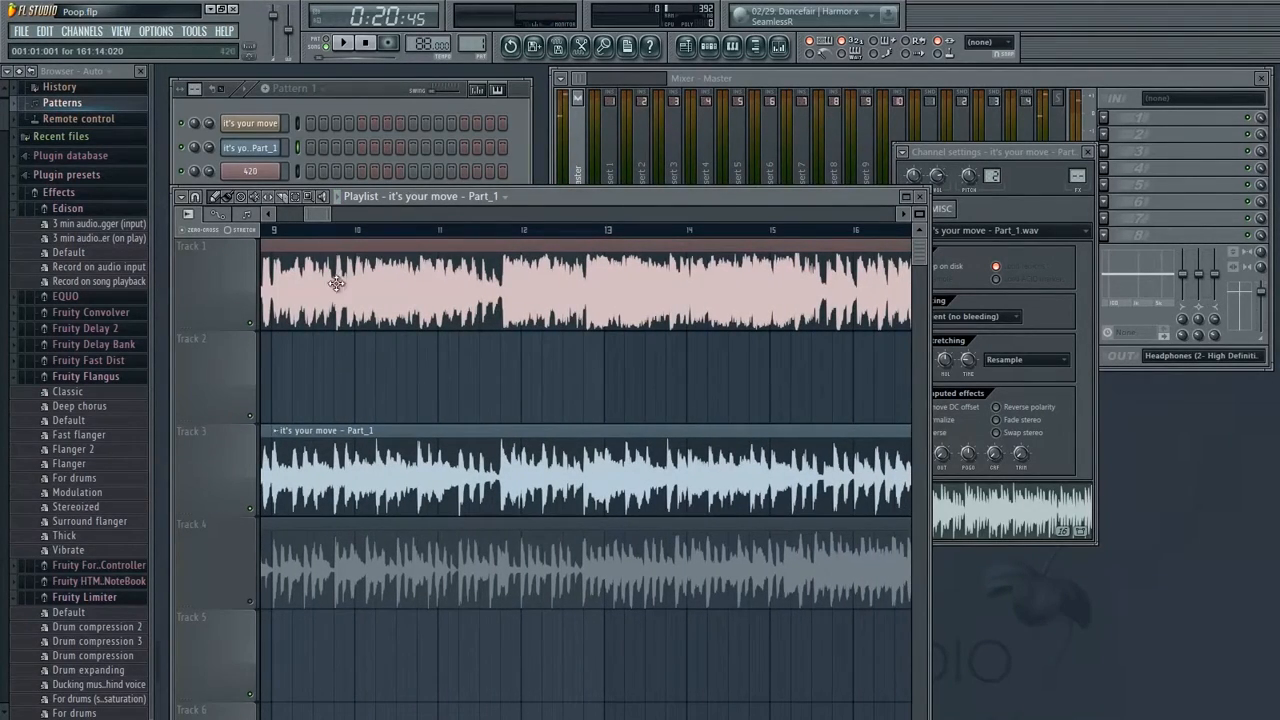
{"action": "left_click_drag", "start_coordinate": [336, 272], "coordinate": [526, 366]}
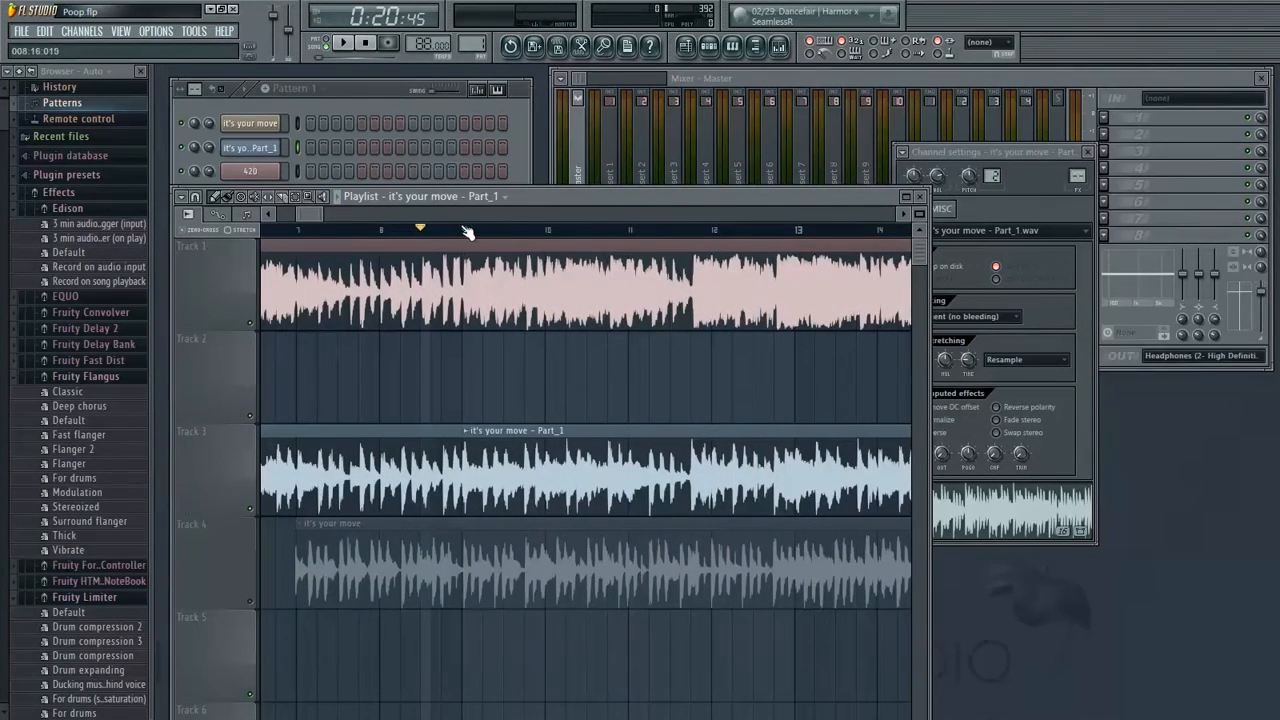
{"action": "key", "text": "space"}
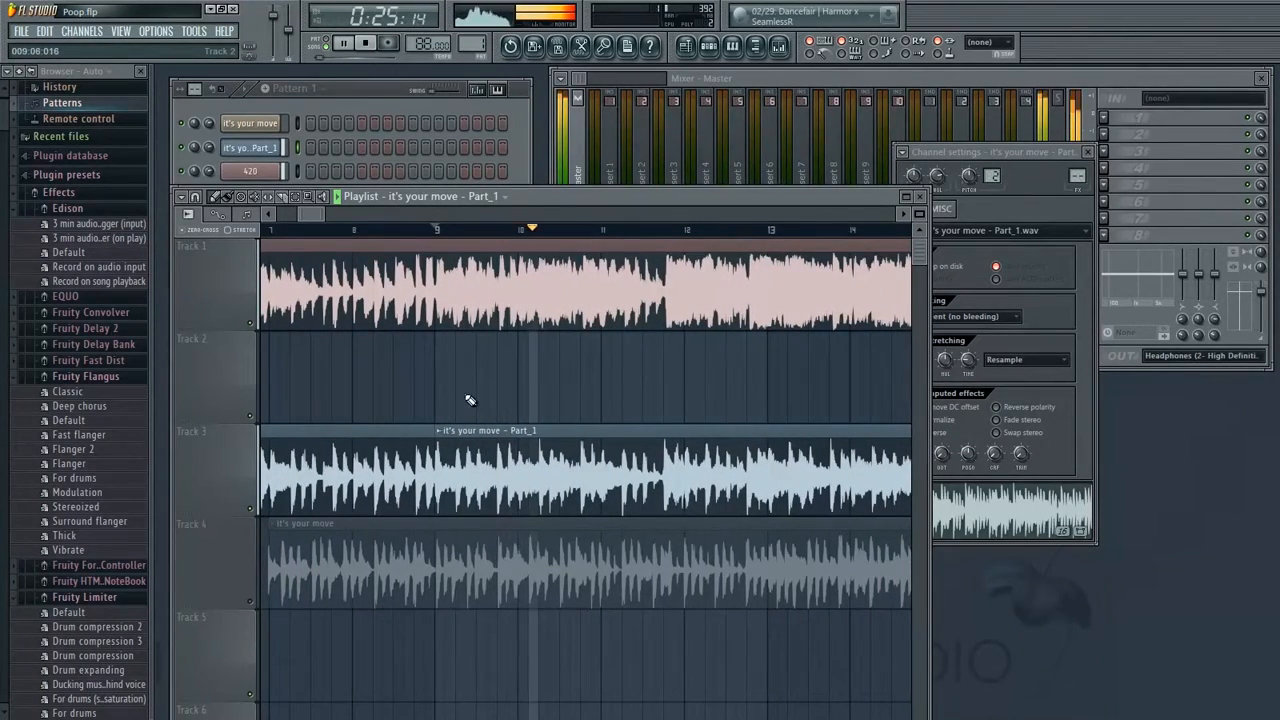
Split off the part of the Track 3 clip after bar 9 and move it up to Track 2
{"action": "key", "text": "space"}
{"action": "left_click_drag", "start_coordinate": [475, 475], "coordinate": [466, 380]}
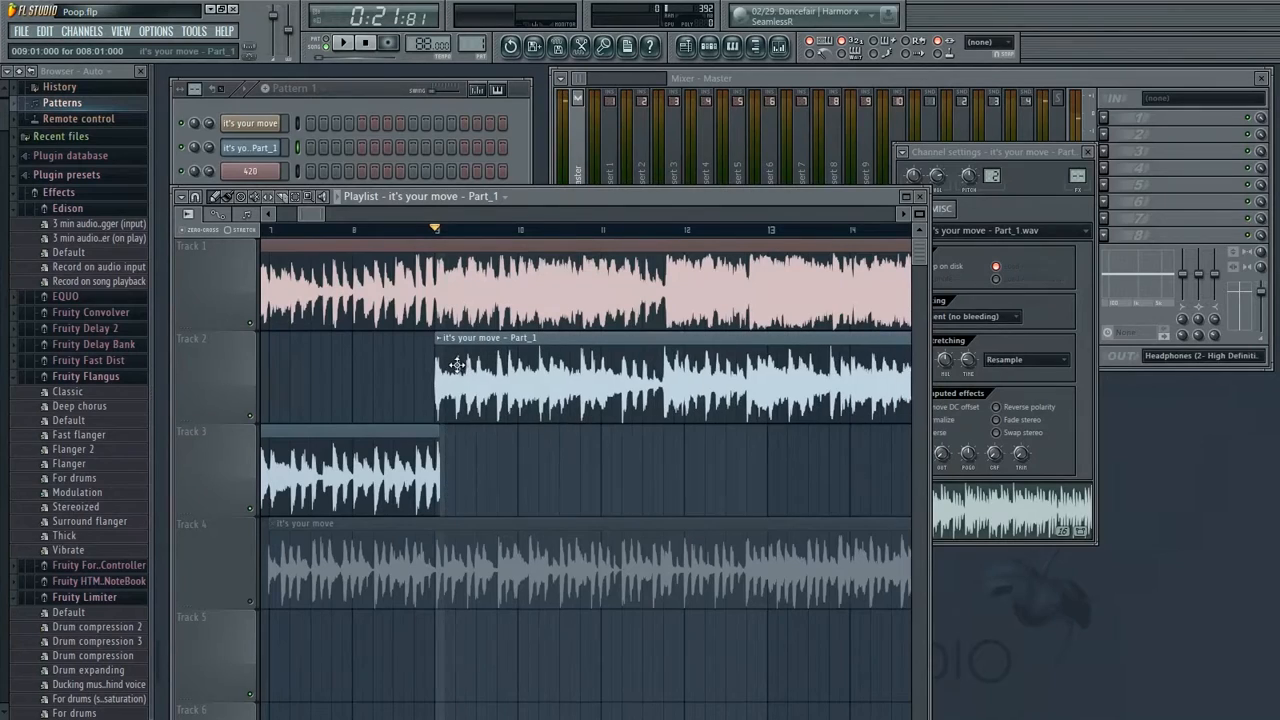
Set the snap to 1/6 step and slide the Track 2 clip earlier so its start lines up with the beat
{"action": "left_click_drag", "start_coordinate": [325, 214], "coordinate": [311, 214]}
{"action": "left_click_drag", "start_coordinate": [643, 334], "coordinate": [476, 356]}
{"action": "left_click", "coordinate": [196, 196]}
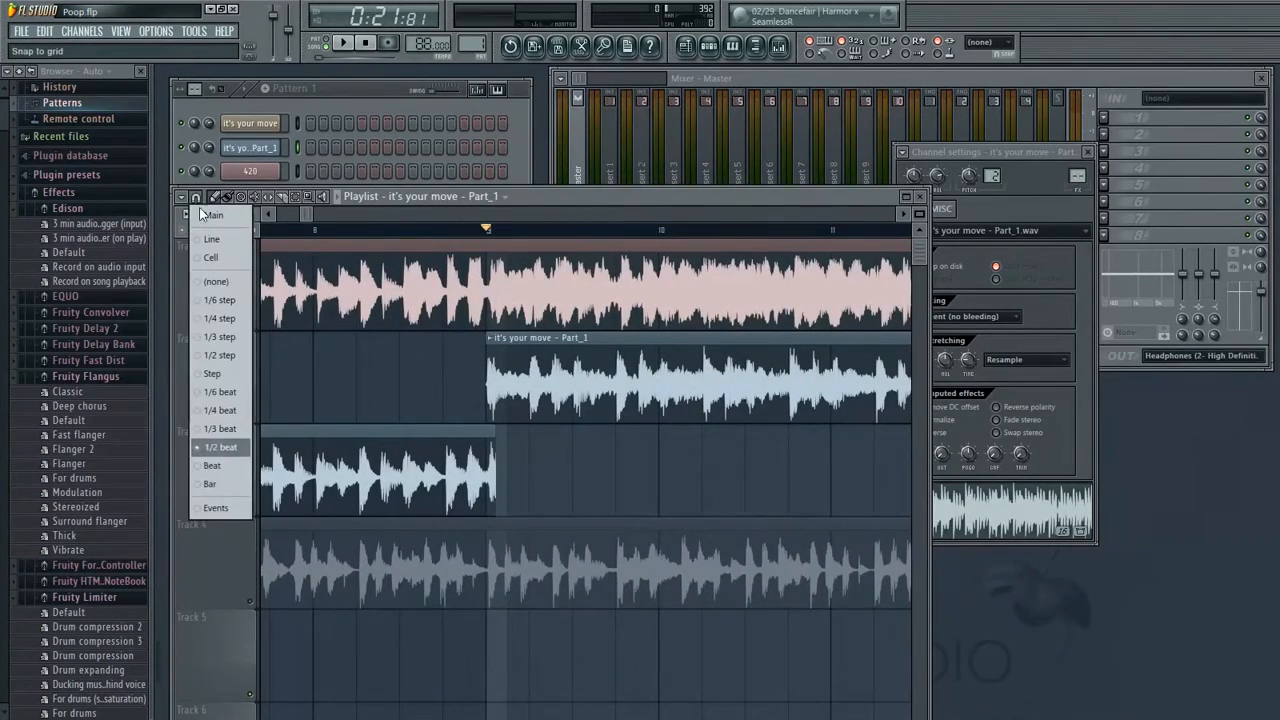
{"action": "left_click", "coordinate": [226, 303]}
{"action": "left_click_drag", "start_coordinate": [622, 298], "coordinate": [583, 303]}
{"action": "left_click_drag", "start_coordinate": [318, 214], "coordinate": [307, 217]}
{"action": "left_click_drag", "start_coordinate": [790, 372], "coordinate": [599, 373]}
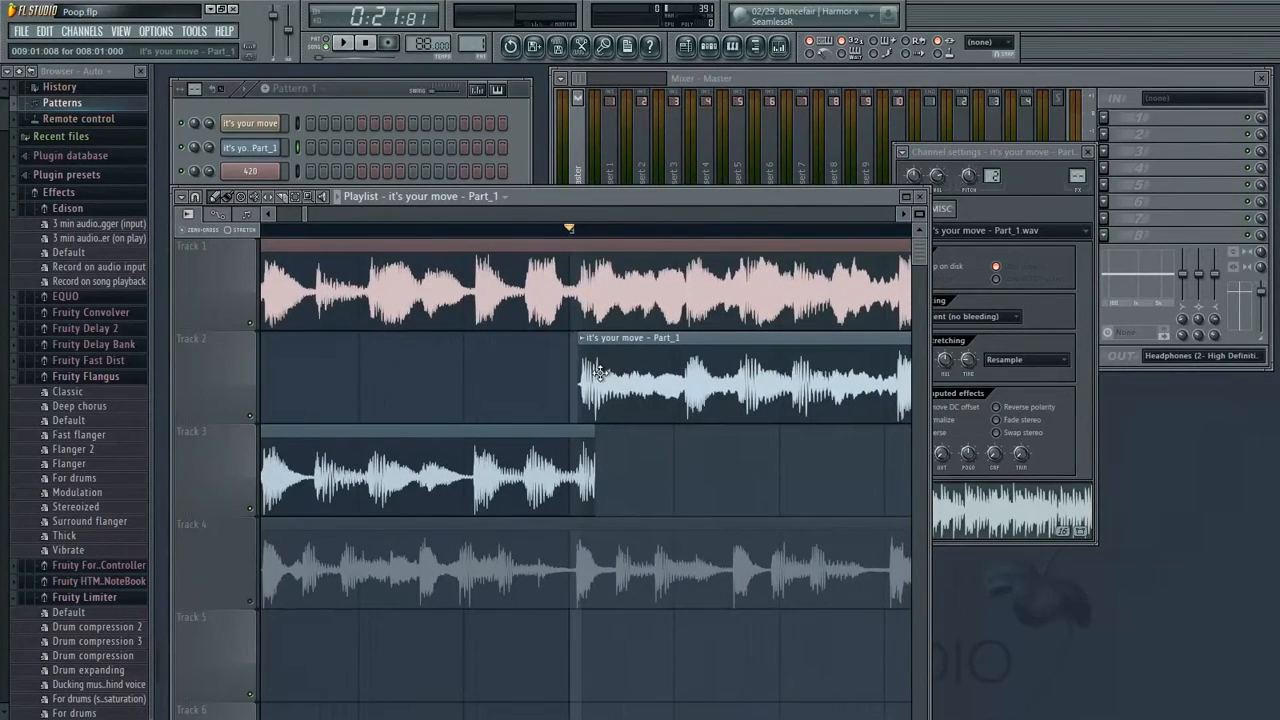
Play back the realigned clips to check their timing against the beat
{"action": "scroll", "coordinate": [619, 380], "scroll_direction": "right", "scroll_amount": 3}
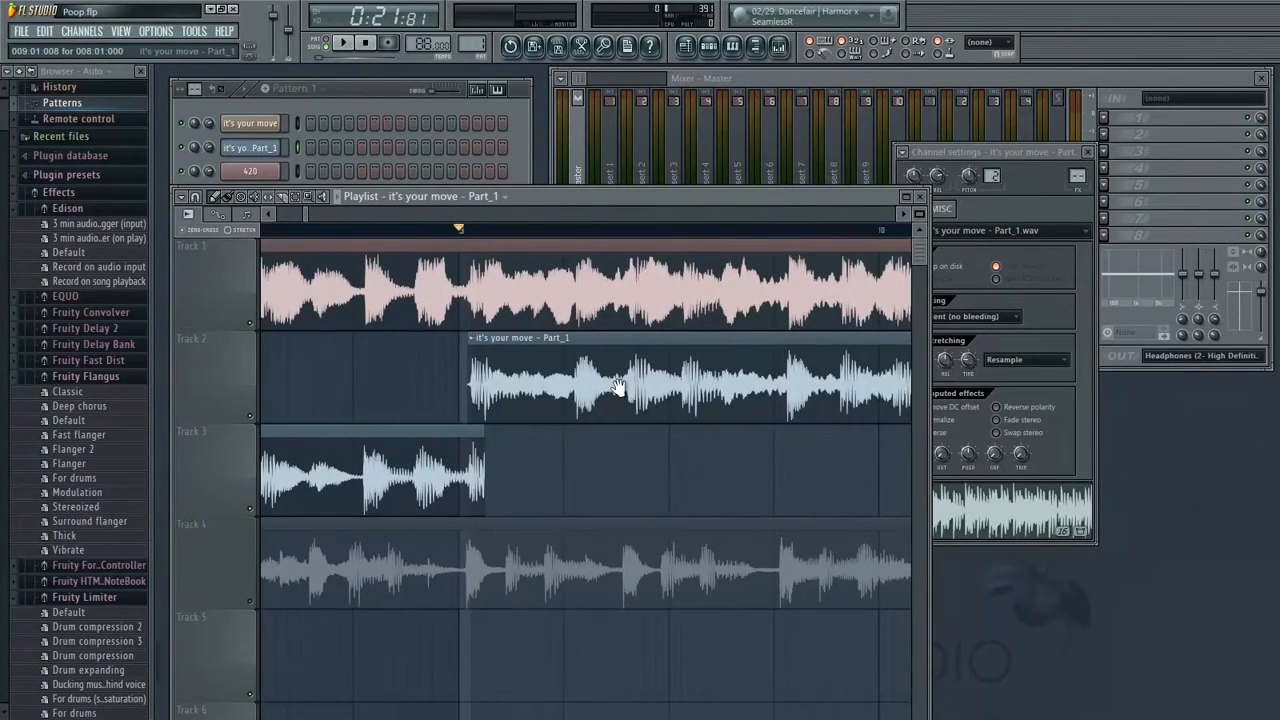
{"action": "scroll", "coordinate": [619, 388], "scroll_direction": "left", "scroll_amount": 2}
{"action": "key", "text": "space"}
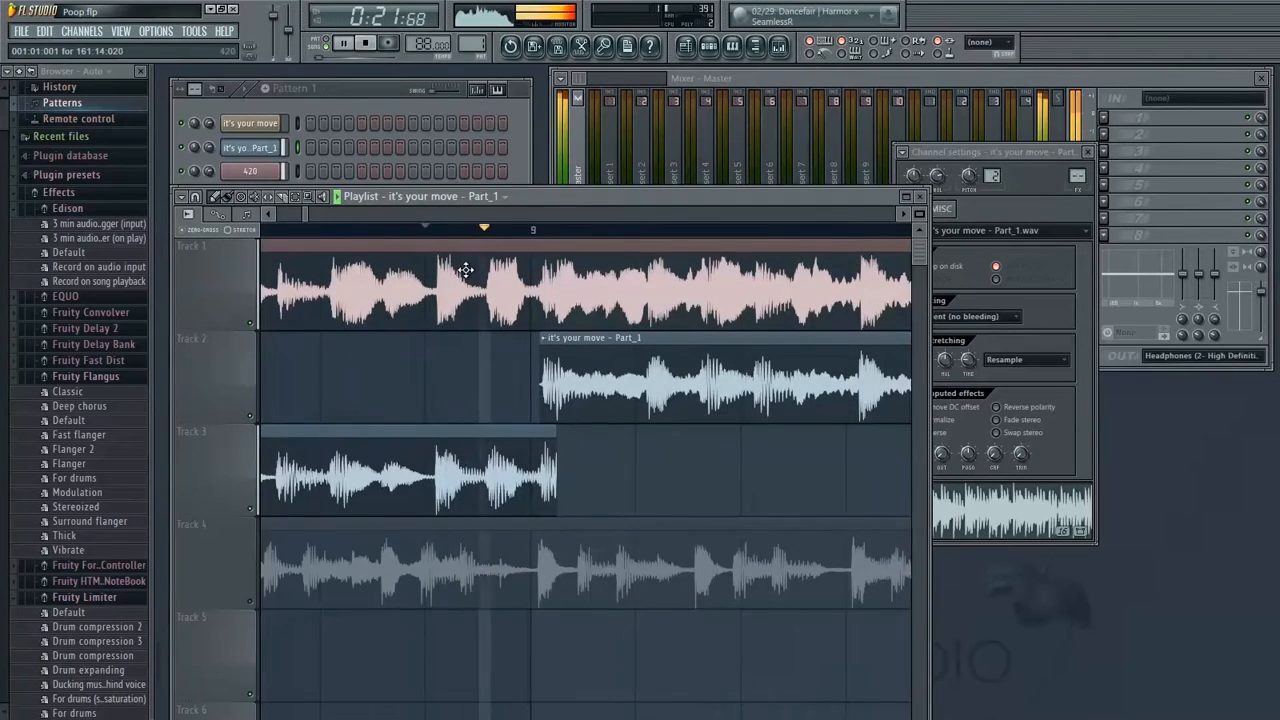
{"action": "scroll", "coordinate": [524, 415], "scroll_direction": "right", "scroll_amount": 5}
{"action": "scroll", "coordinate": [609, 423], "scroll_direction": "right", "scroll_amount": 3}
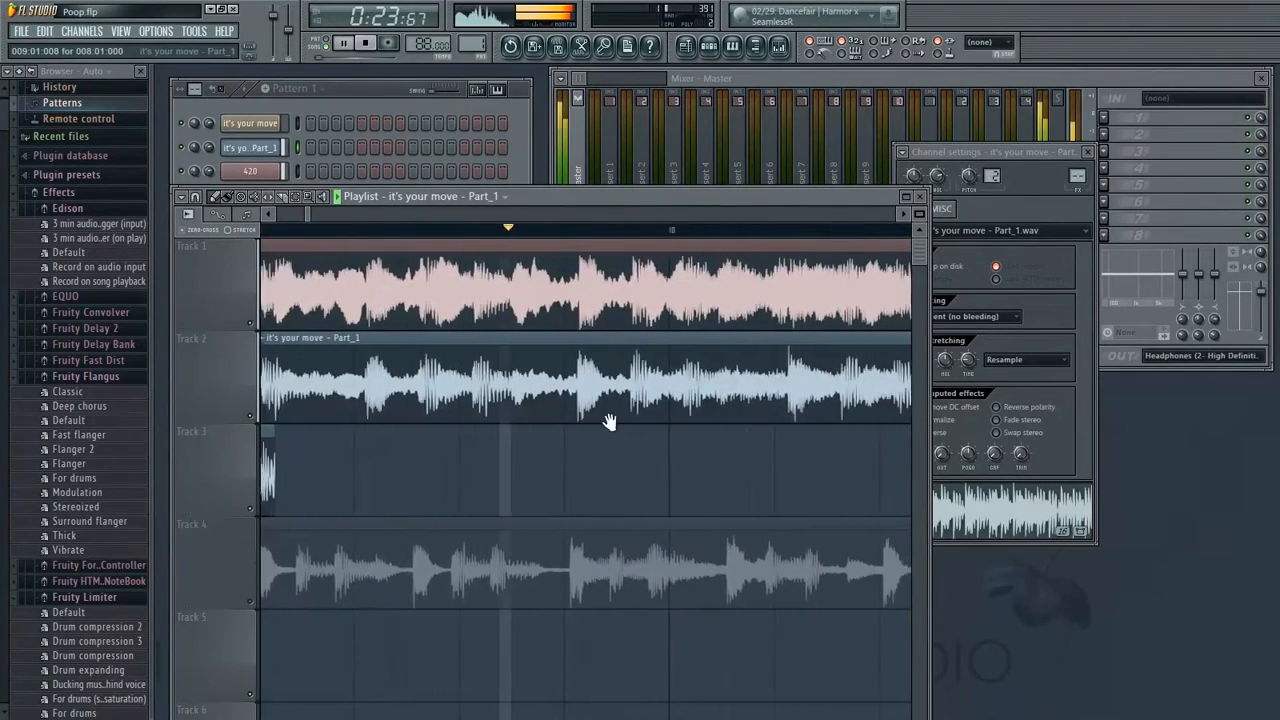
Play back and scroll through the clips around bar 9 to check their timing against the beat
{"action": "scroll", "coordinate": [552, 421], "scroll_direction": "right", "scroll_amount": 4}
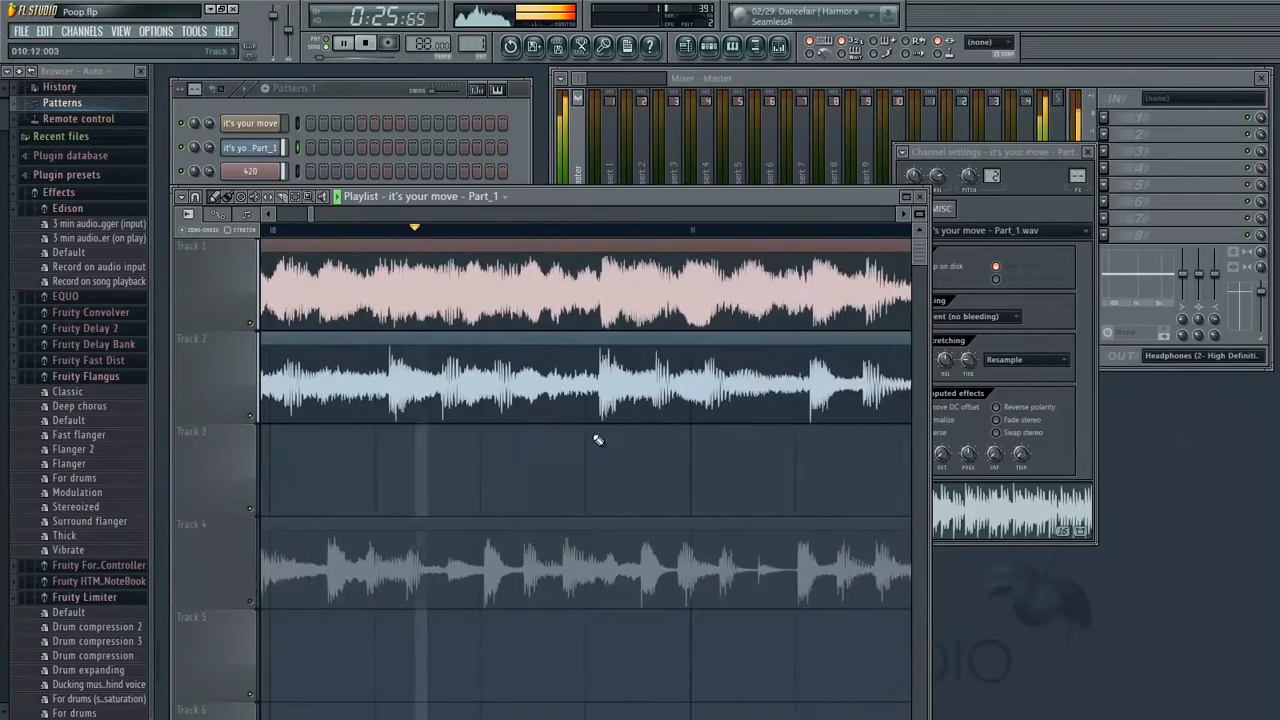
{"action": "key", "text": "space"}
{"action": "scroll", "coordinate": [570, 380], "scroll_direction": "left", "scroll_amount": 5}
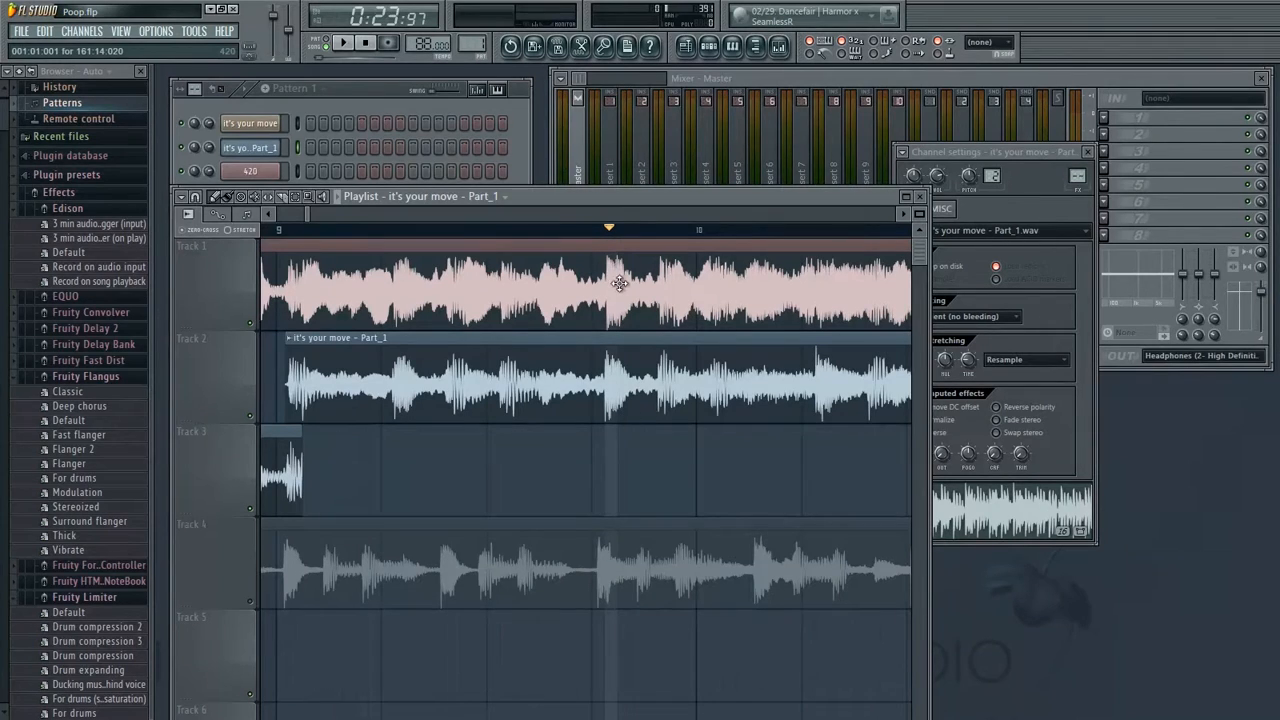
{"action": "scroll", "coordinate": [800, 347], "scroll_direction": "right", "scroll_amount": 15}
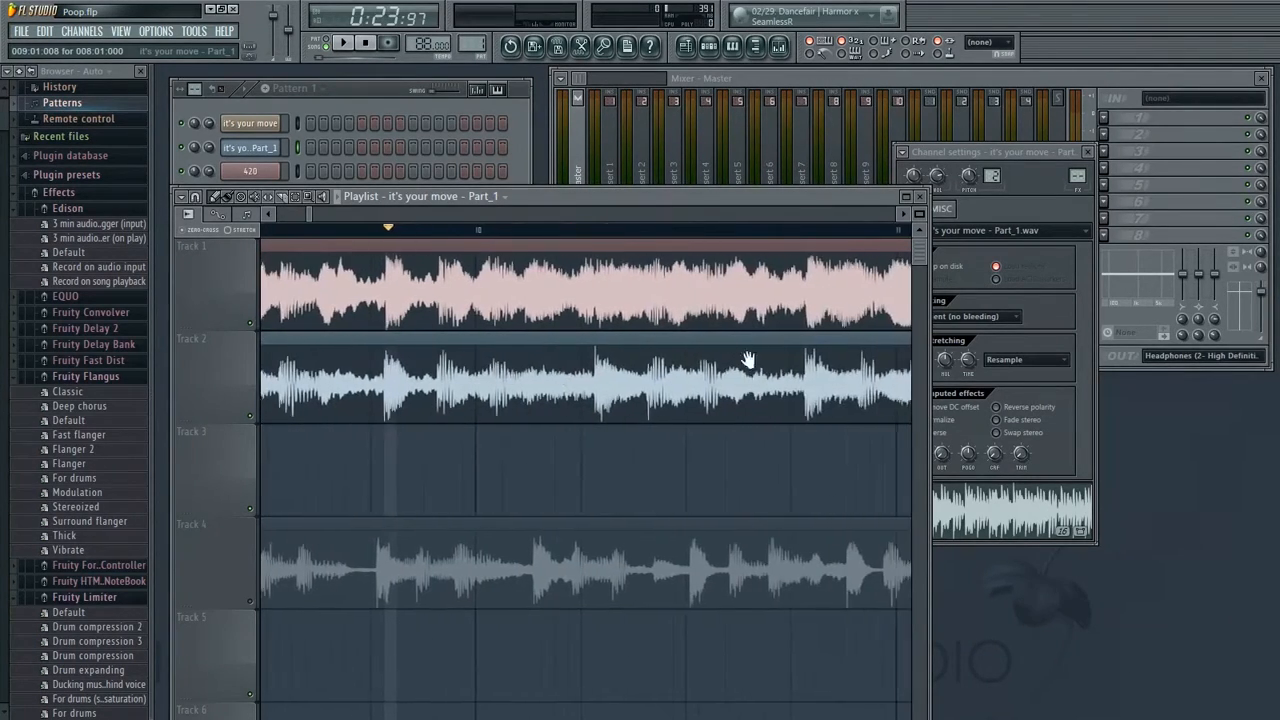
{"action": "left_click_drag", "start_coordinate": [804, 357], "coordinate": [461, 410]}
{"action": "scroll", "coordinate": [469, 354], "scroll_direction": "left", "scroll_amount": 5}
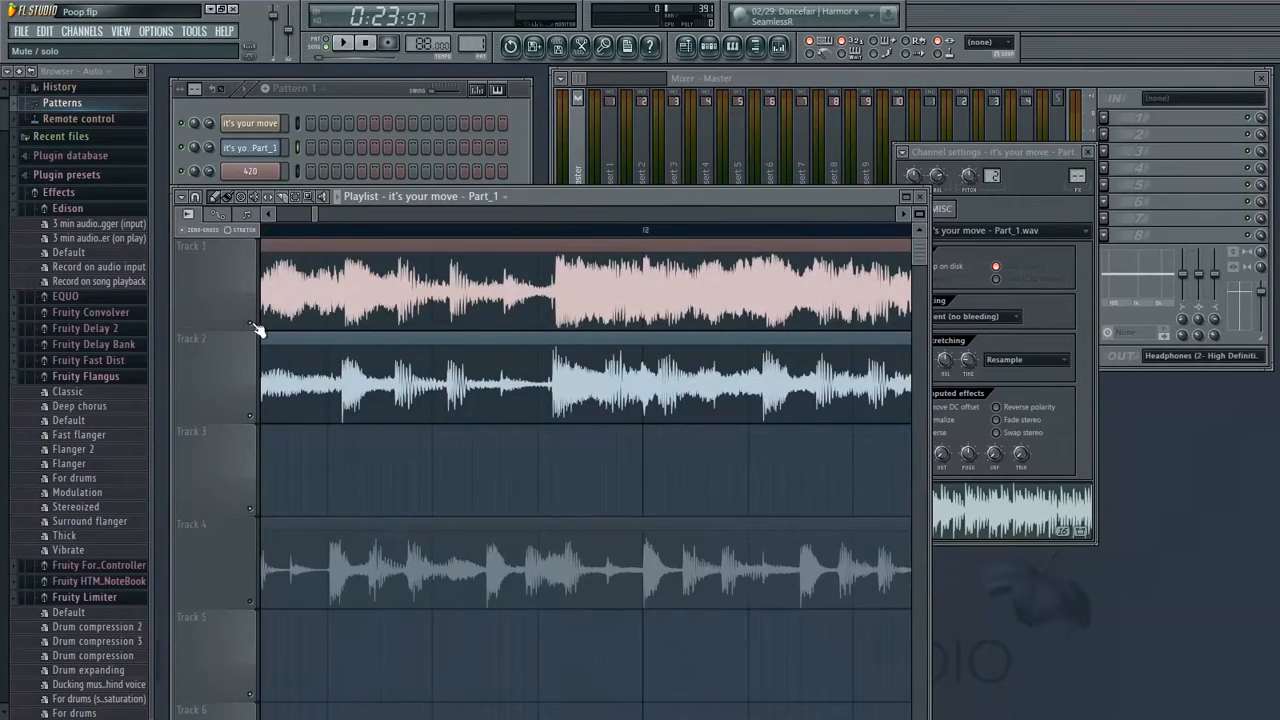
Navigate and play back the playlist to inspect the clip boundaries on Tracks 2 to 4 around bar 9
{"action": "right_click", "coordinate": [254, 325]}
{"action": "left_click_drag", "start_coordinate": [511, 362], "coordinate": [851, 380]}
{"action": "left_click_drag", "start_coordinate": [310, 350], "coordinate": [700, 346]}
{"action": "mouse_move", "coordinate": [329, 371]}
{"action": "left_mouse_down"}
{"action": "mouse_move", "coordinate": [521, 377]}
{"action": "mouse_move", "coordinate": [429, 219]}
{"action": "left_mouse_up"}
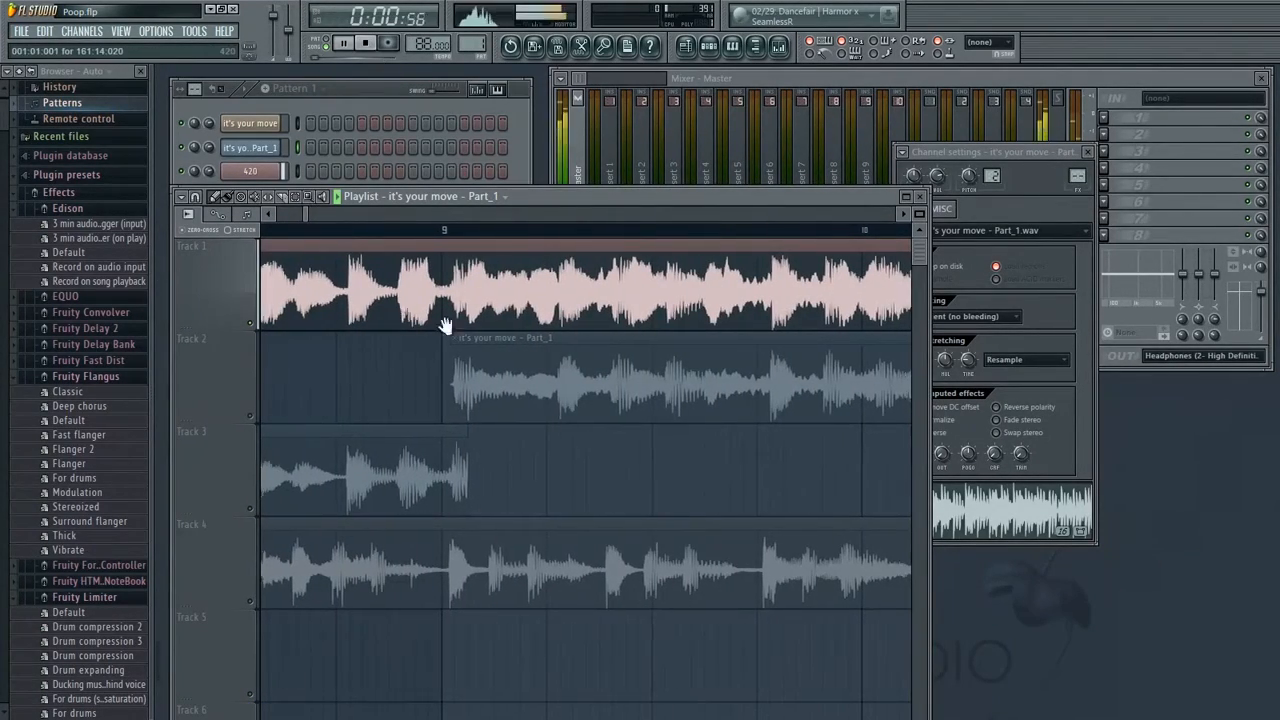
{"action": "left_click_drag", "start_coordinate": [420, 322], "coordinate": [883, 328]}
{"action": "left_click_drag", "start_coordinate": [517, 331], "coordinate": [798, 328]}
{"action": "left_click_drag", "start_coordinate": [451, 324], "coordinate": [684, 313]}
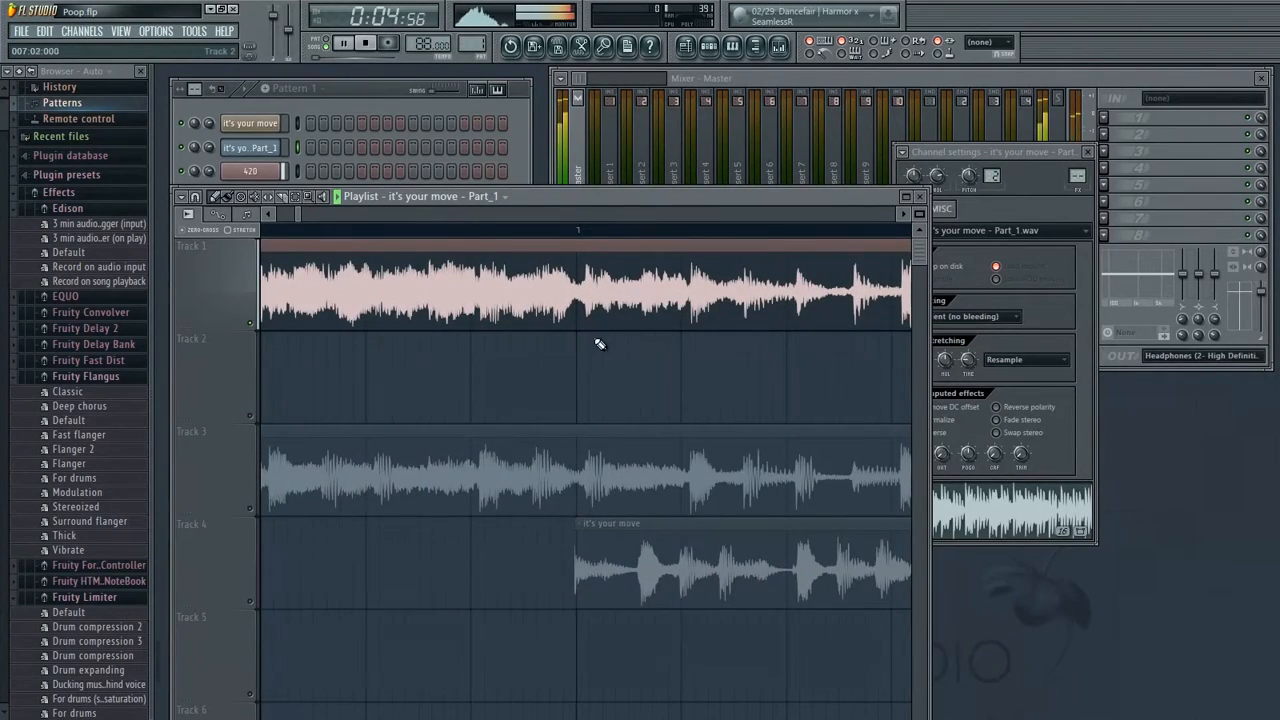
{"action": "left_click_drag", "start_coordinate": [559, 354], "coordinate": [832, 358]}
{"action": "left_click_drag", "start_coordinate": [520, 377], "coordinate": [820, 365]}
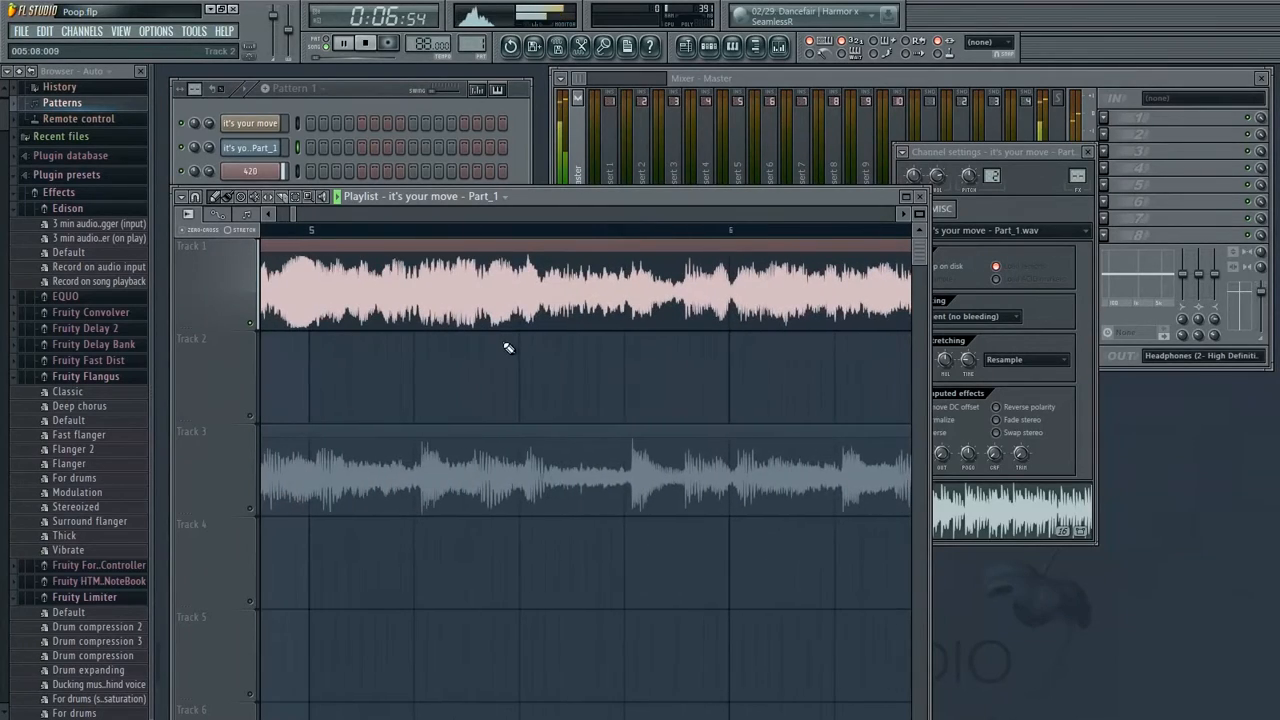
{"action": "left_click_drag", "start_coordinate": [700, 362], "coordinate": [644, 355]}
{"action": "left_click_drag", "start_coordinate": [293, 214], "coordinate": [303, 215]}
{"action": "left_click_drag", "start_coordinate": [350, 350], "coordinate": [810, 400]}
{"action": "left_click_drag", "start_coordinate": [689, 406], "coordinate": [428, 410]}
{"action": "left_click_drag", "start_coordinate": [685, 339], "coordinate": [543, 400]}
{"action": "mouse_move", "coordinate": [671, 371]}
{"action": "left_mouse_down"}
{"action": "mouse_move", "coordinate": [559, 386]}
{"action": "mouse_move", "coordinate": [629, 383]}
{"action": "left_mouse_up"}
{"action": "left_click_drag", "start_coordinate": [303, 212], "coordinate": [313, 214]}
{"action": "left_click_drag", "start_coordinate": [450, 352], "coordinate": [485, 357]}
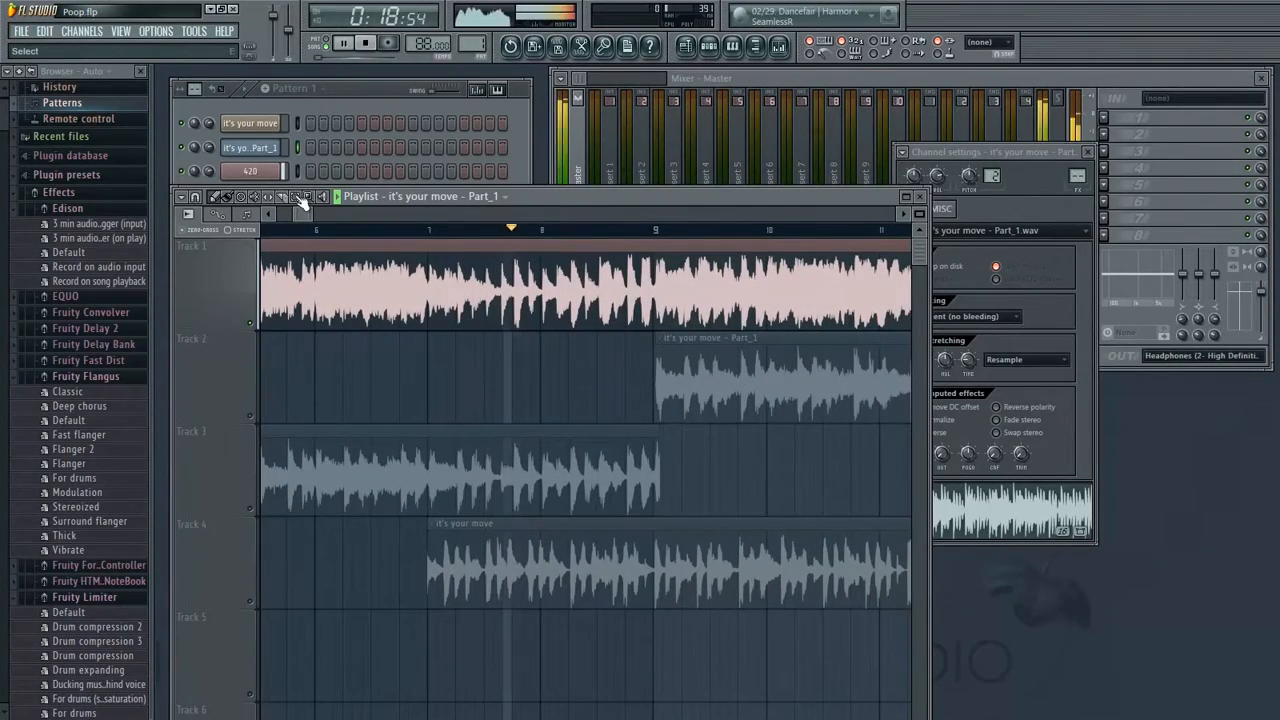
{"action": "left_click_drag", "start_coordinate": [662, 396], "coordinate": [589, 399]}
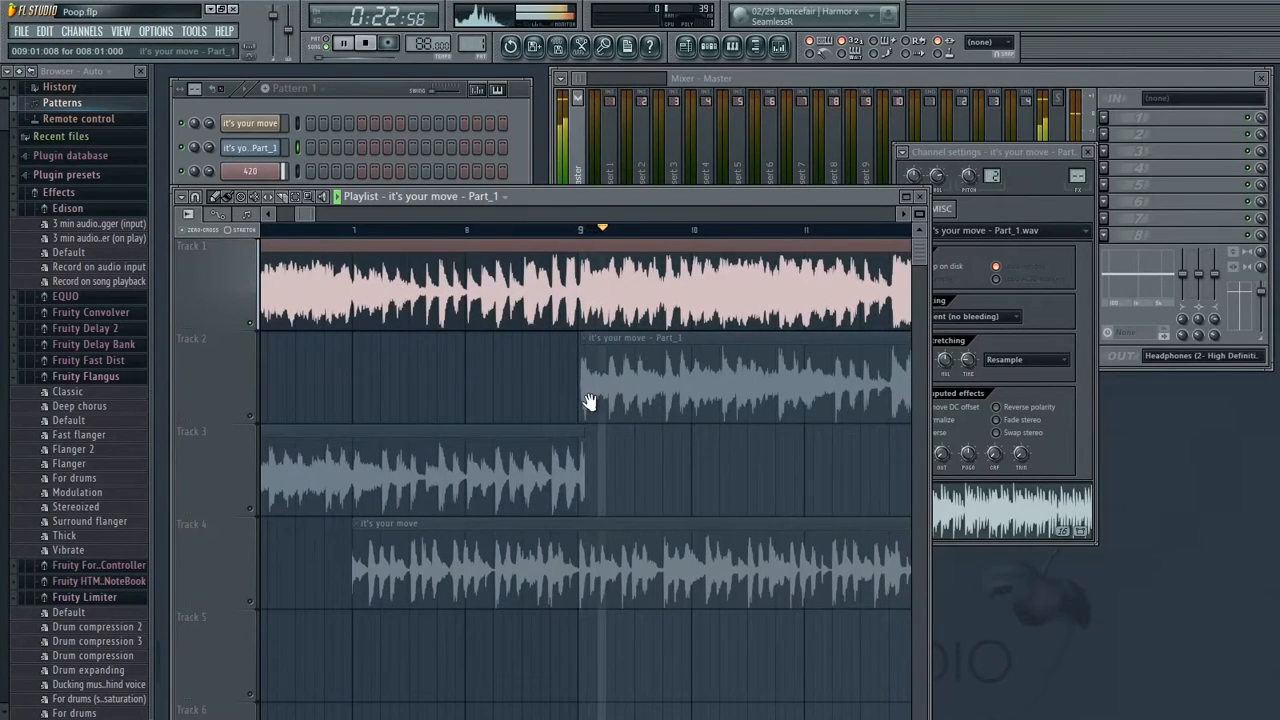
{"action": "key", "text": "space"}
{"action": "left_click_drag", "start_coordinate": [505, 361], "coordinate": [537, 377]}
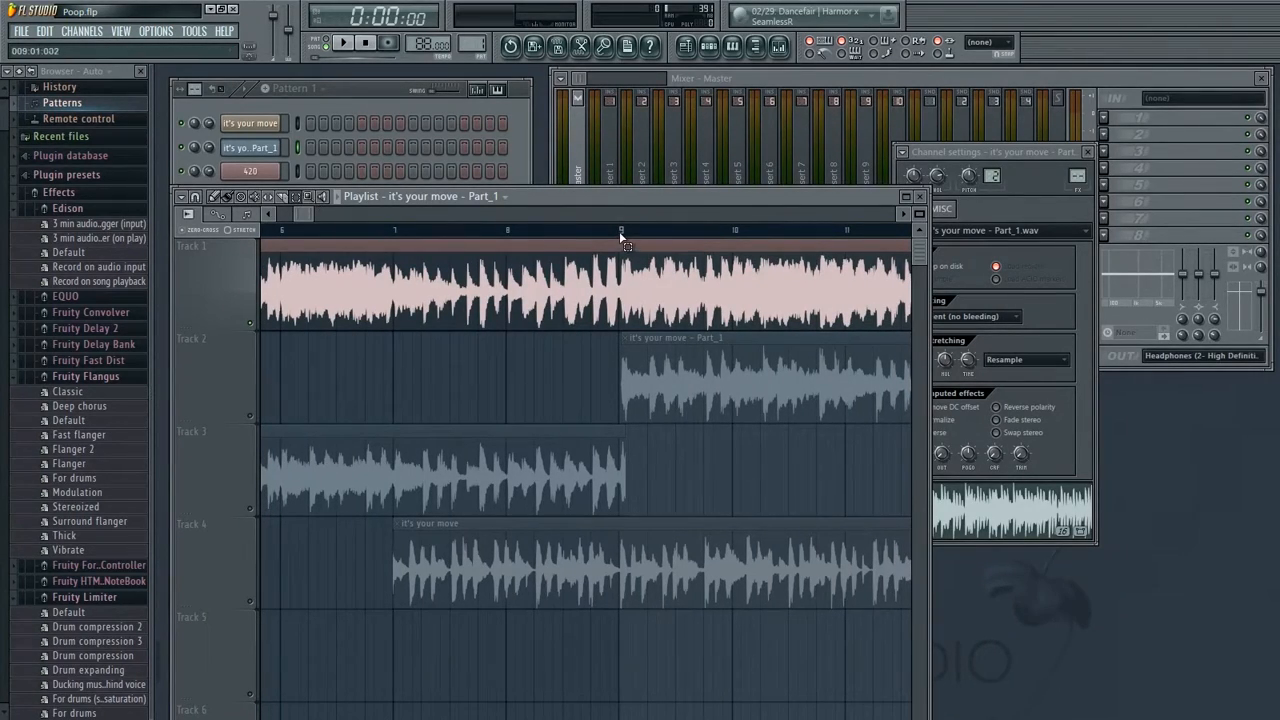
{"action": "left_click_drag", "start_coordinate": [619, 231], "coordinate": [36, 347]}
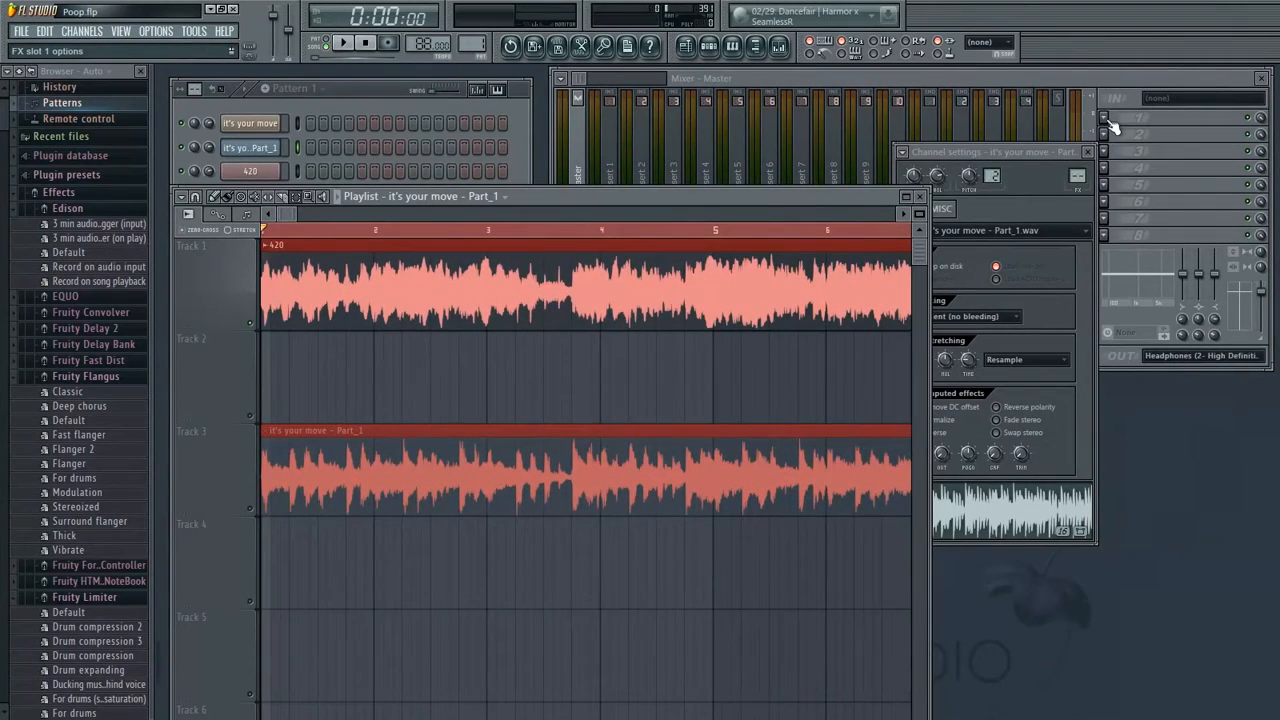
Load Fruity Filter into the first effect slot of the master mixer track
{"action": "left_click", "coordinate": [1110, 119]}
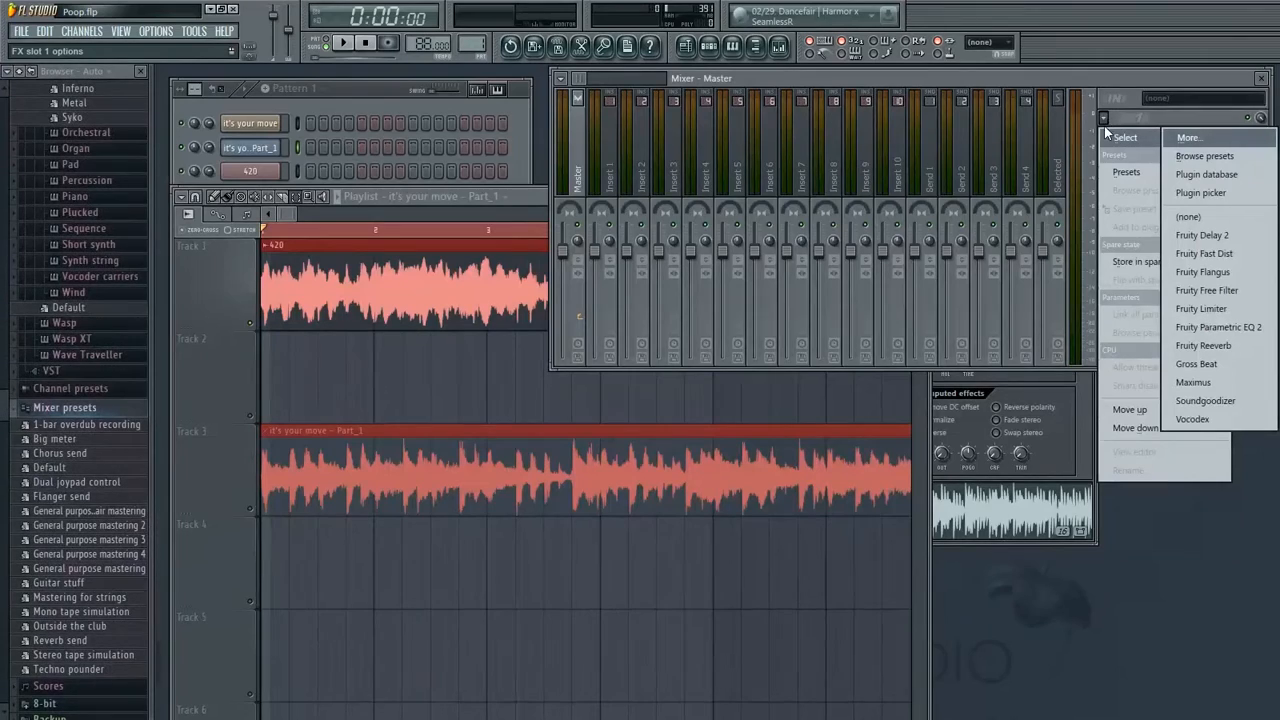
{"action": "left_click", "coordinate": [1207, 138]}
{"action": "left_click_drag", "start_coordinate": [733, 268], "coordinate": [741, 507]}
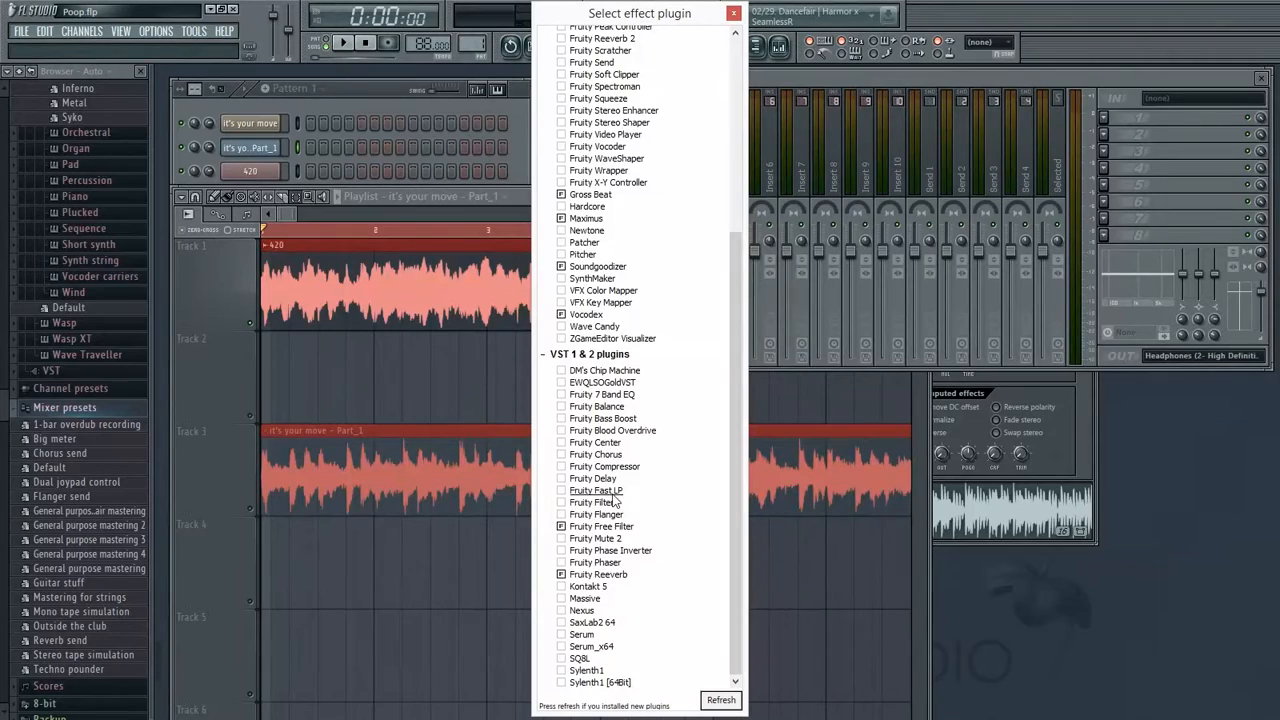
{"action": "double_click", "coordinate": [595, 503]}
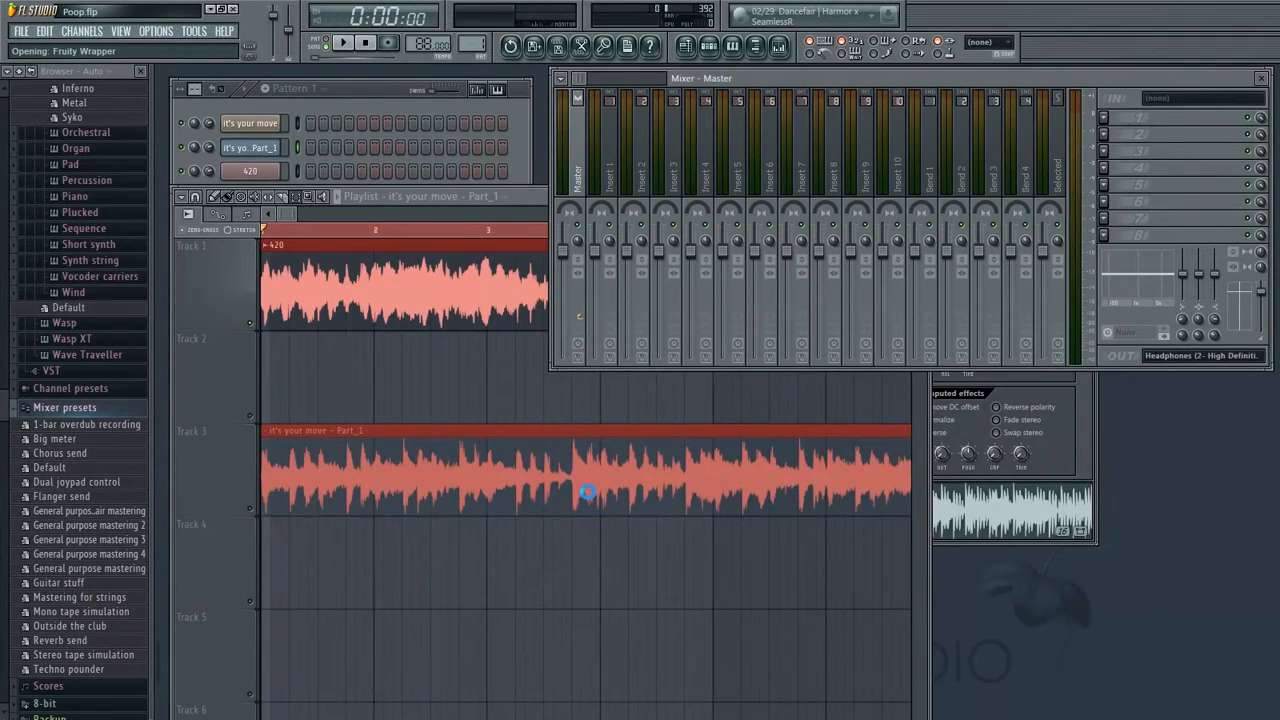
Move the filter window aside and mute the 420 track in the playlist
{"action": "left_click_drag", "start_coordinate": [420, 189], "coordinate": [522, 185]}
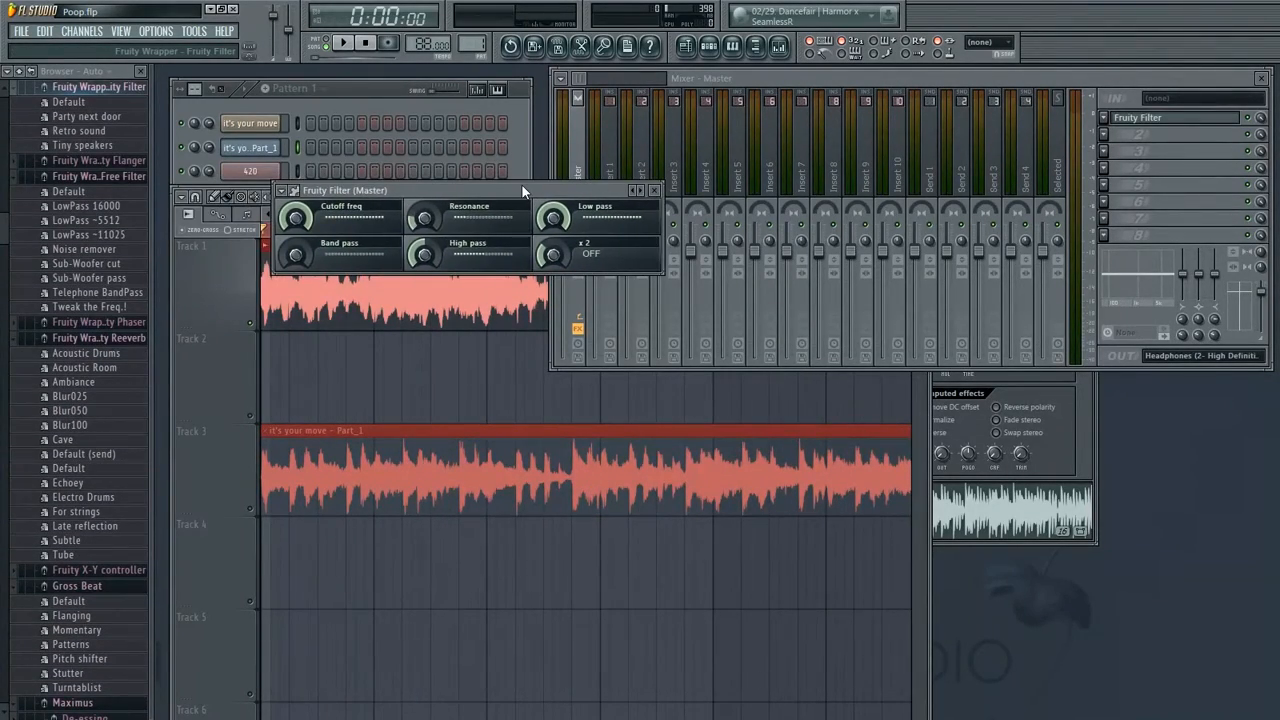
{"action": "left_click", "coordinate": [250, 323]}
{"action": "left_click", "coordinate": [250, 509]}
Turn up the Fruity Filter's High pass knob to audition the filtered vocal
{"action": "left_click", "coordinate": [1145, 118]}
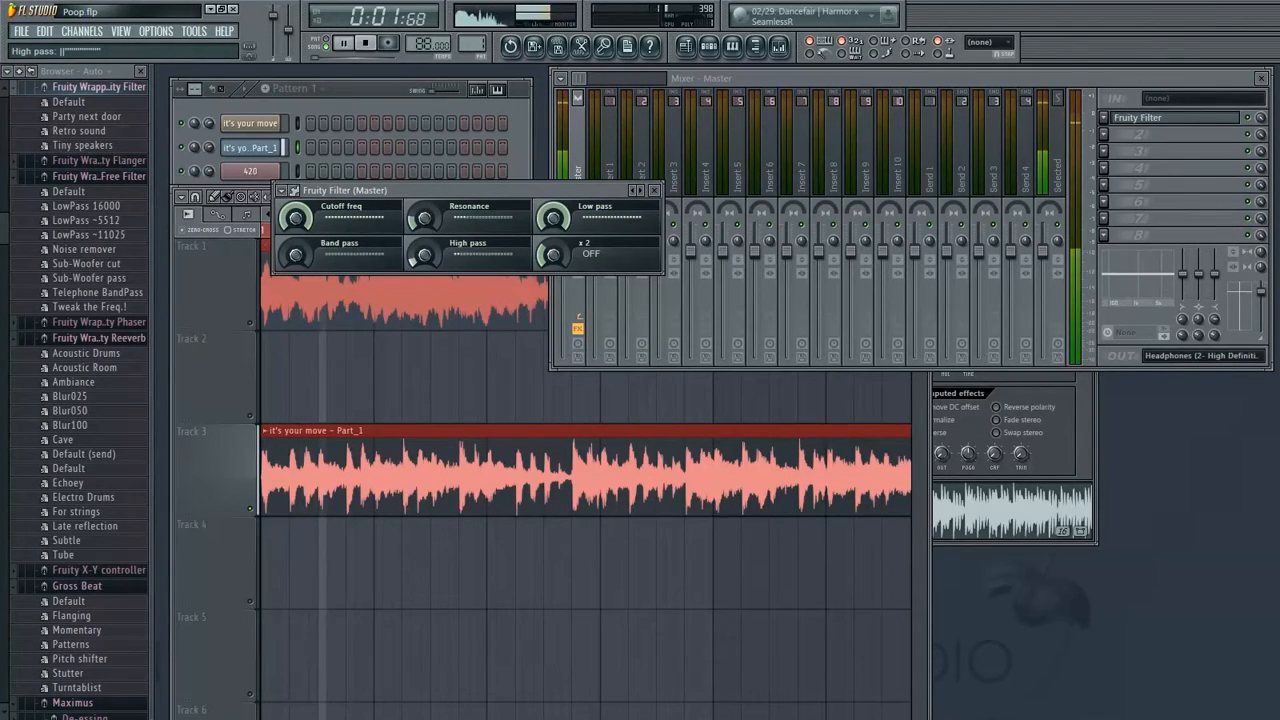
{"action": "left_click_drag", "start_coordinate": [425, 256], "coordinate": [425, 166]}
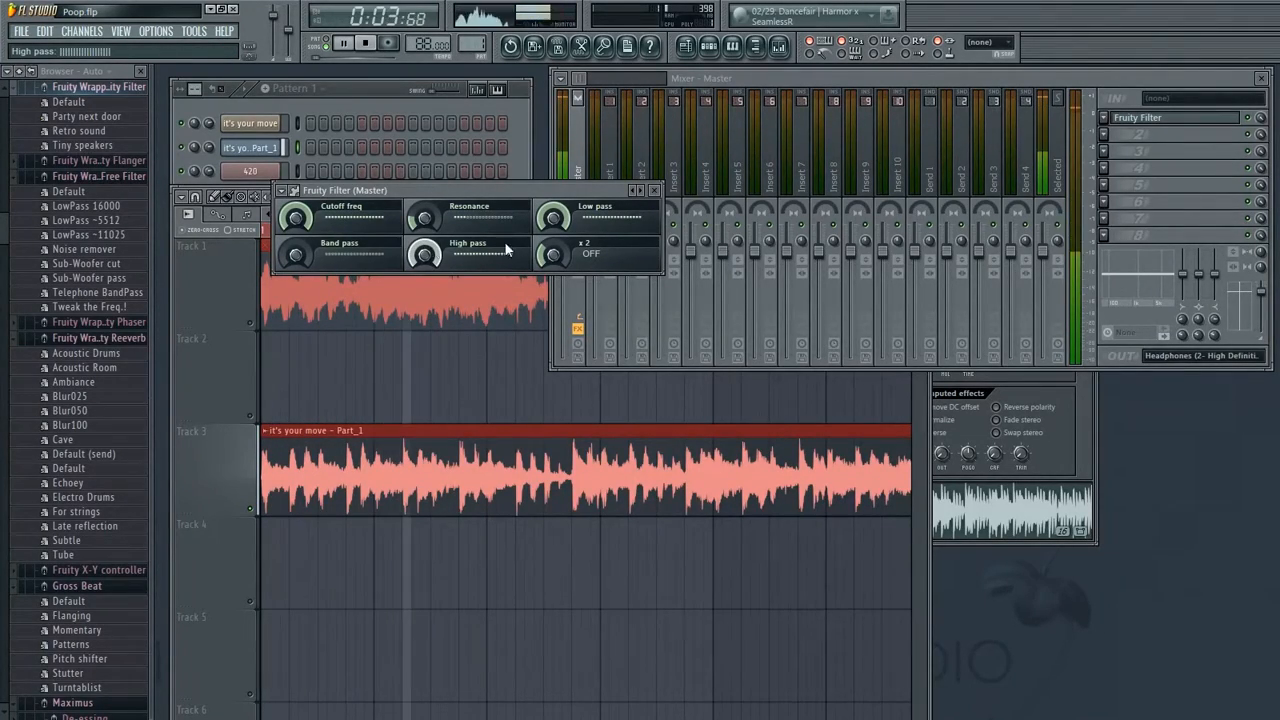
{"action": "mouse_move", "coordinate": [561, 220]}
{"action": "left_mouse_down"}
{"action": "mouse_move", "coordinate": [561, 266]}
{"action": "mouse_move", "coordinate": [561, 220]}
{"action": "left_mouse_up"}
{"action": "mouse_move", "coordinate": [425, 256]}
{"action": "left_mouse_down"}
{"action": "mouse_move", "coordinate": [425, 326]}
{"action": "mouse_move", "coordinate": [425, 252]}
{"action": "left_mouse_up"}
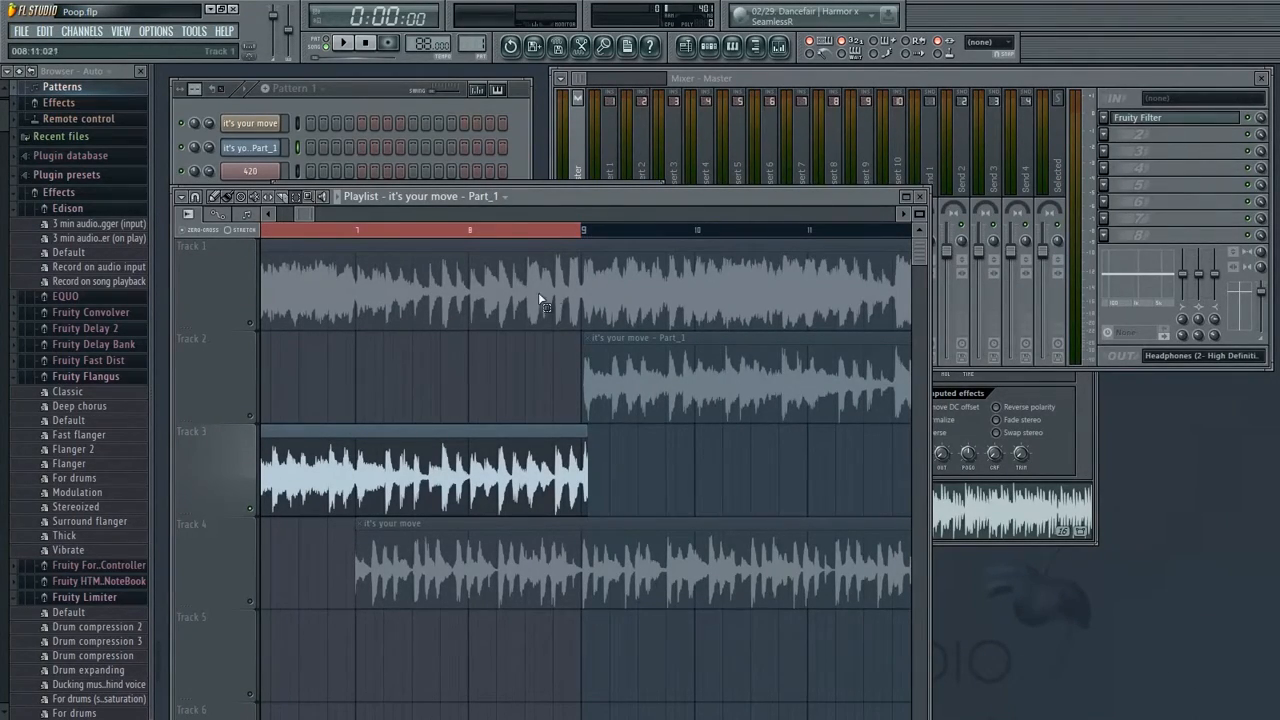
Create an automation clip for the Fruity Filter's High pass knob
{"action": "left_click", "coordinate": [1157, 118]}
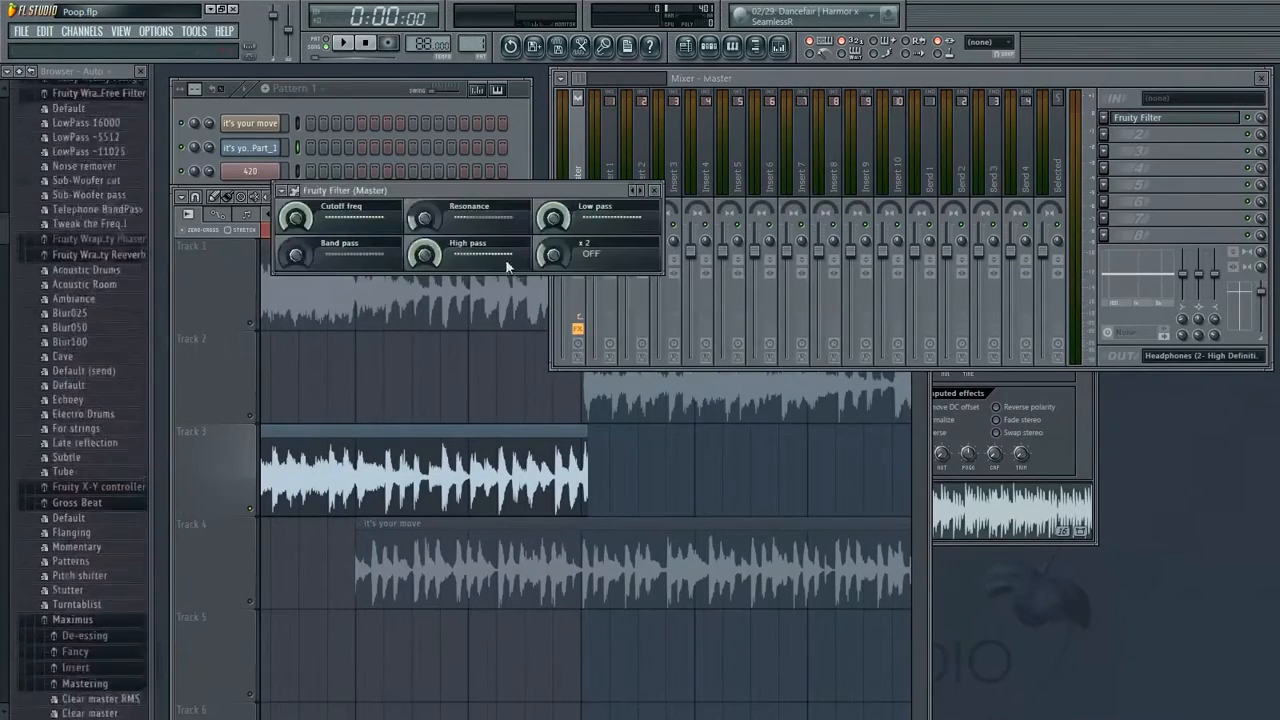
{"action": "right_click", "coordinate": [429, 251]}
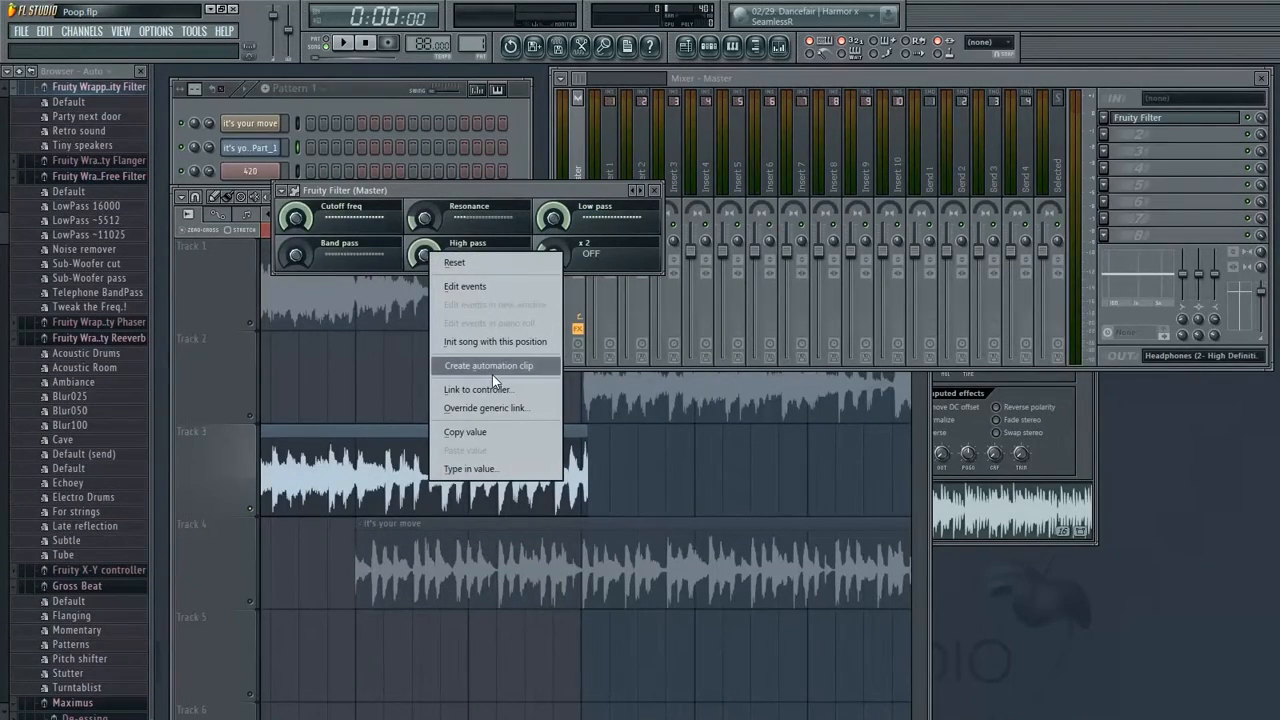
{"action": "left_click", "coordinate": [490, 366]}
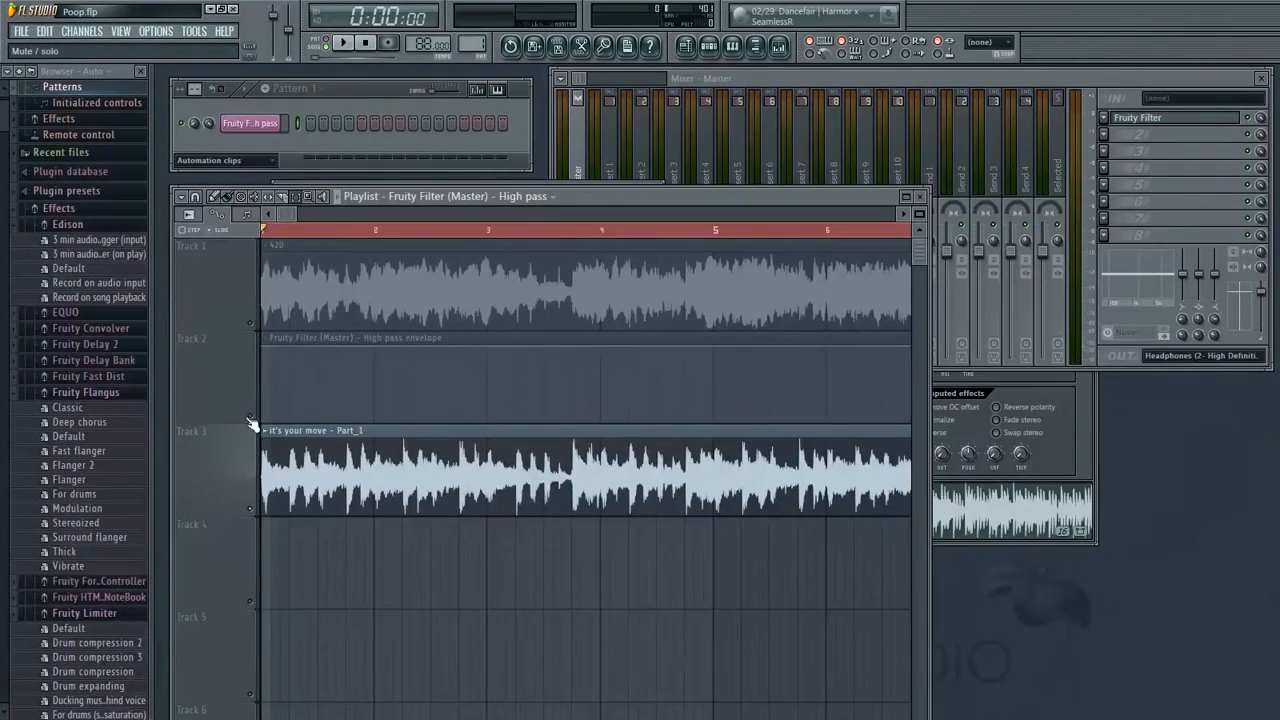
Move the High pass automation clip from Track 2 down to Track 4
{"action": "scroll", "coordinate": [758, 347], "scroll_direction": "right", "scroll_amount": 5}
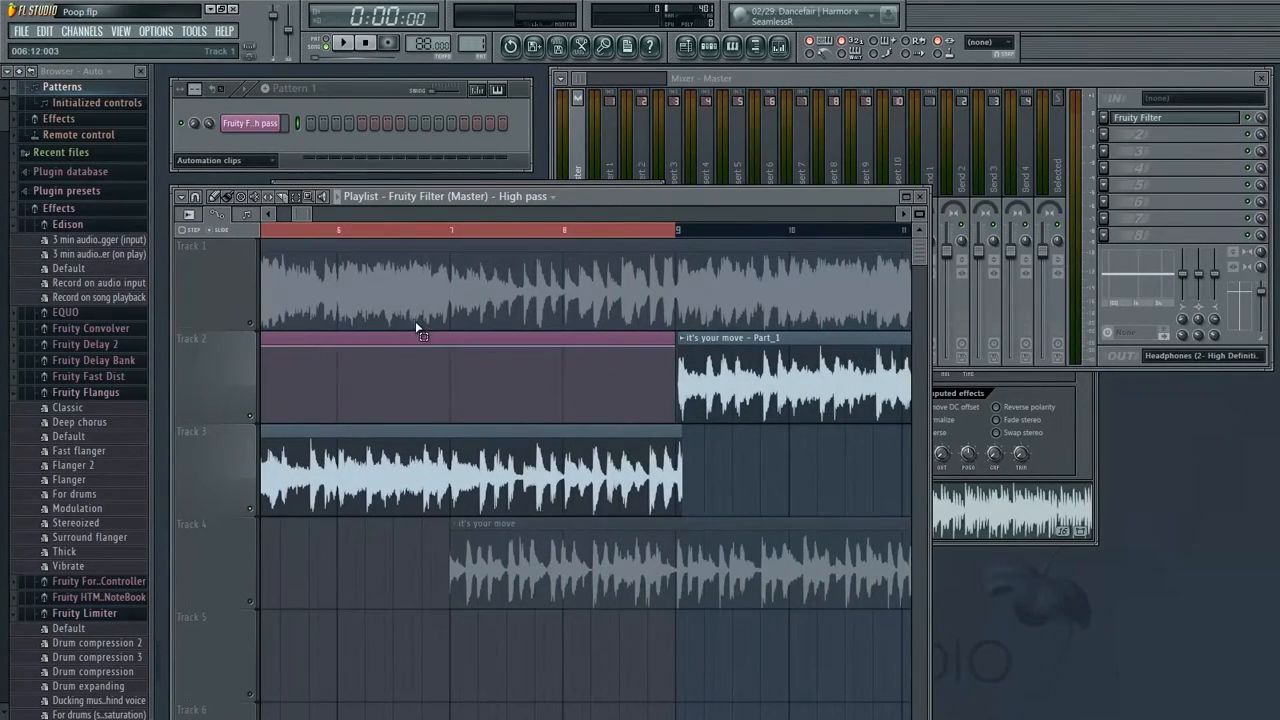
{"action": "left_click_drag", "start_coordinate": [308, 317], "coordinate": [800, 320]}
{"action": "left_click", "coordinate": [214, 200]}
{"action": "mouse_move", "coordinate": [411, 333]}
{"action": "left_mouse_down"}
{"action": "mouse_move", "coordinate": [464, 289]}
{"action": "mouse_move", "coordinate": [367, 529]}
{"action": "left_mouse_up"}
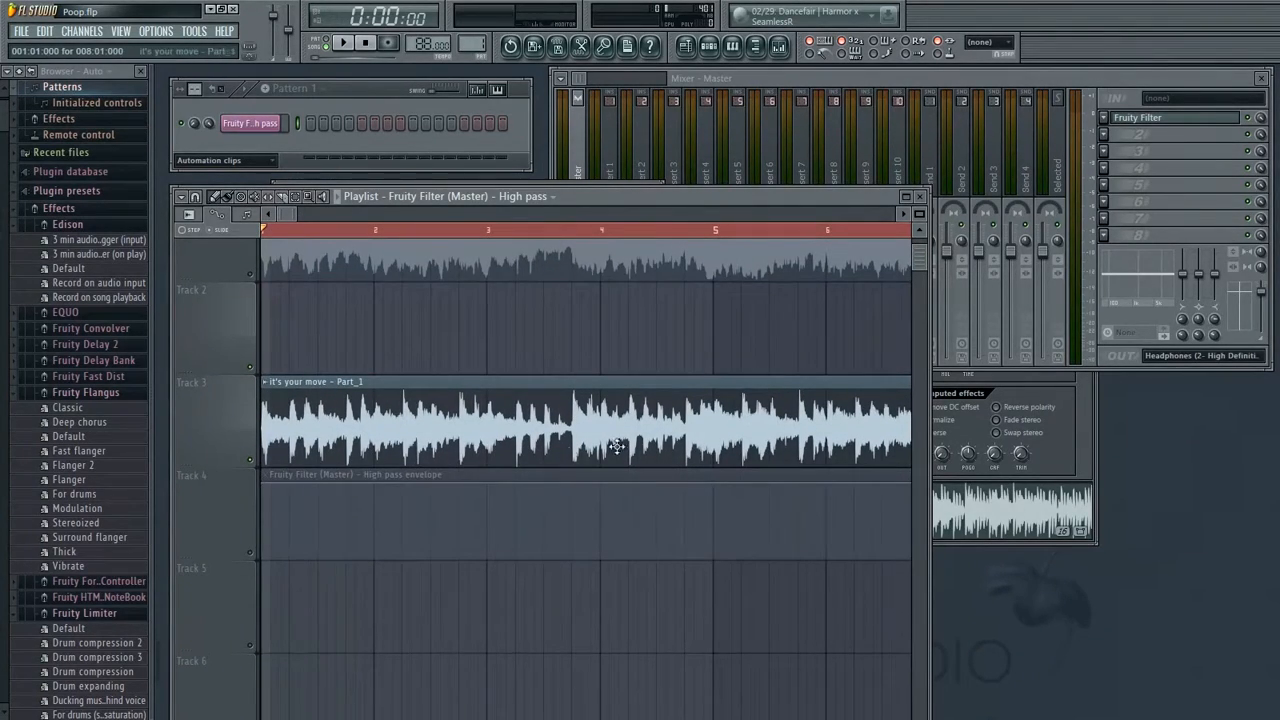
Move the 'it's your move' clip from Track 4 down to Track 5 so the automation clip has its own track
{"action": "left_click", "coordinate": [250, 553]}
{"action": "left_click_drag", "start_coordinate": [488, 502], "coordinate": [20, 518]}
{"action": "left_click_drag", "start_coordinate": [394, 520], "coordinate": [621, 504]}
{"action": "left_click_drag", "start_coordinate": [487, 510], "coordinate": [251, 520]}
{"action": "left_click_drag", "start_coordinate": [720, 517], "coordinate": [750, 632]}
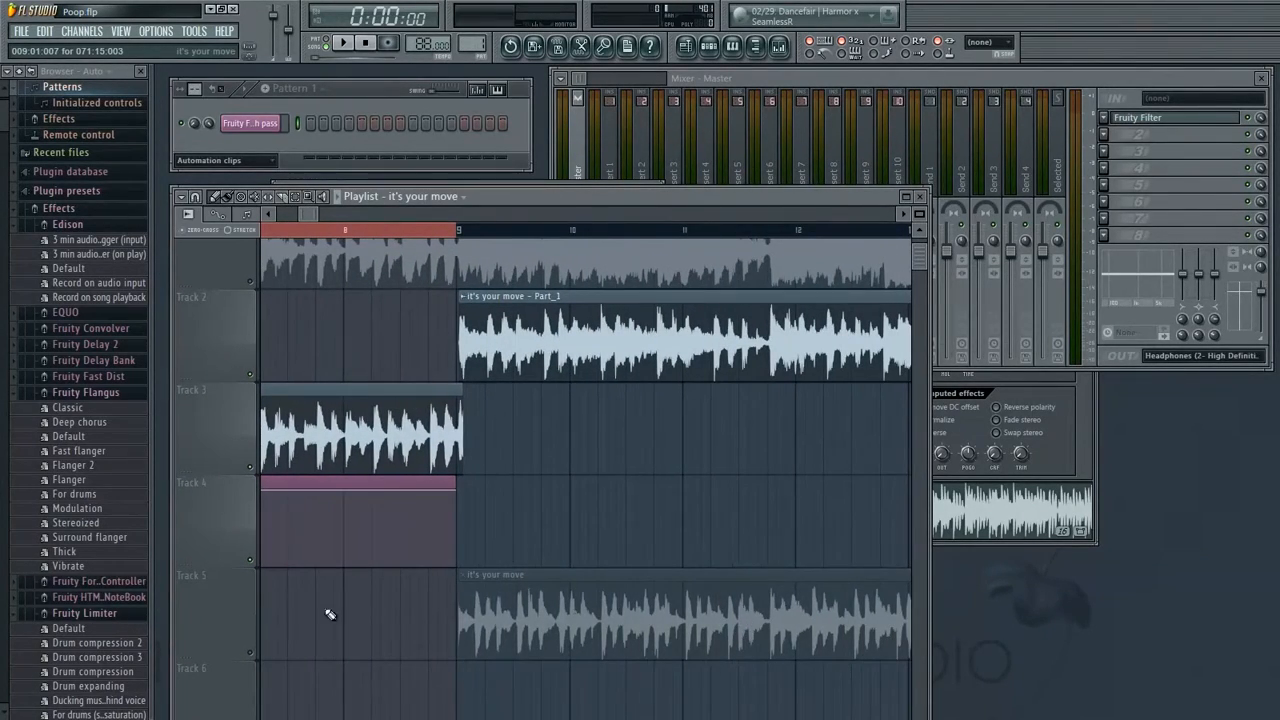
Lower the High pass envelope's start point to the minimum and play it back
{"action": "left_click", "coordinate": [250, 653]}
{"action": "left_click_drag", "start_coordinate": [323, 560], "coordinate": [546, 518]}
{"action": "scroll", "coordinate": [313, 464], "scroll_direction": "down", "scroll_amount": 1}
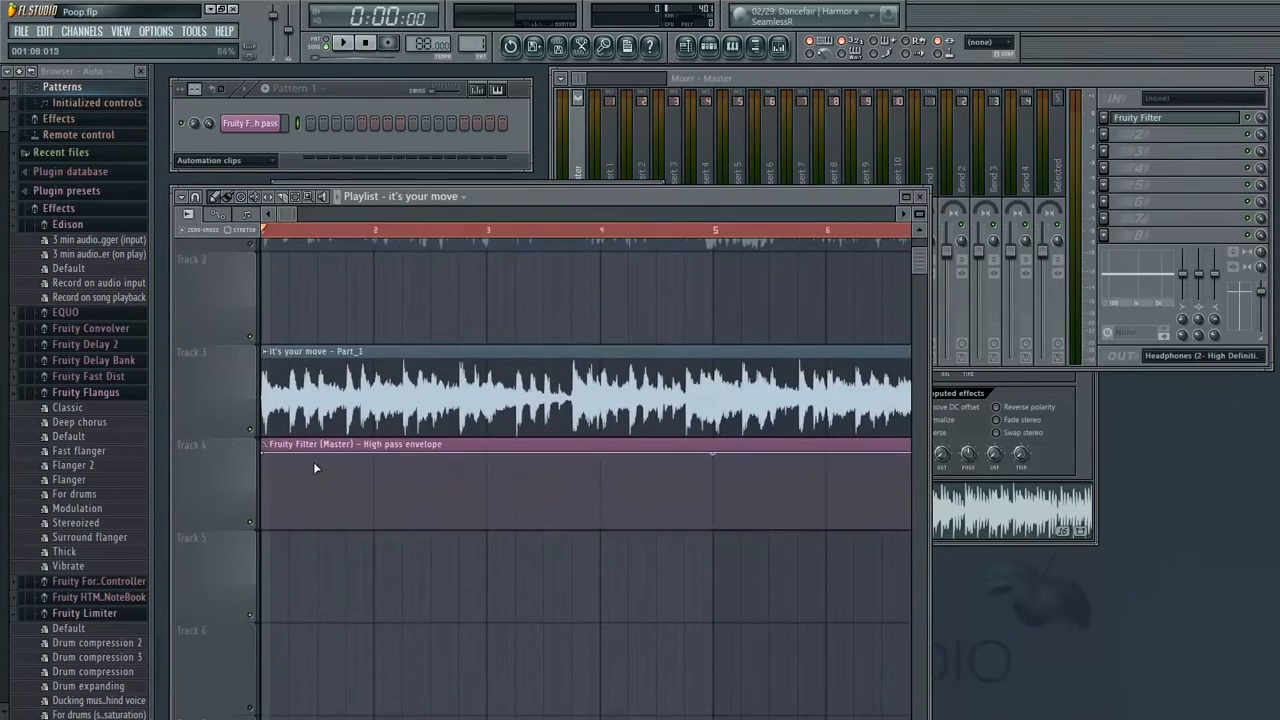
{"action": "left_click_drag", "start_coordinate": [267, 453], "coordinate": [251, 528]}
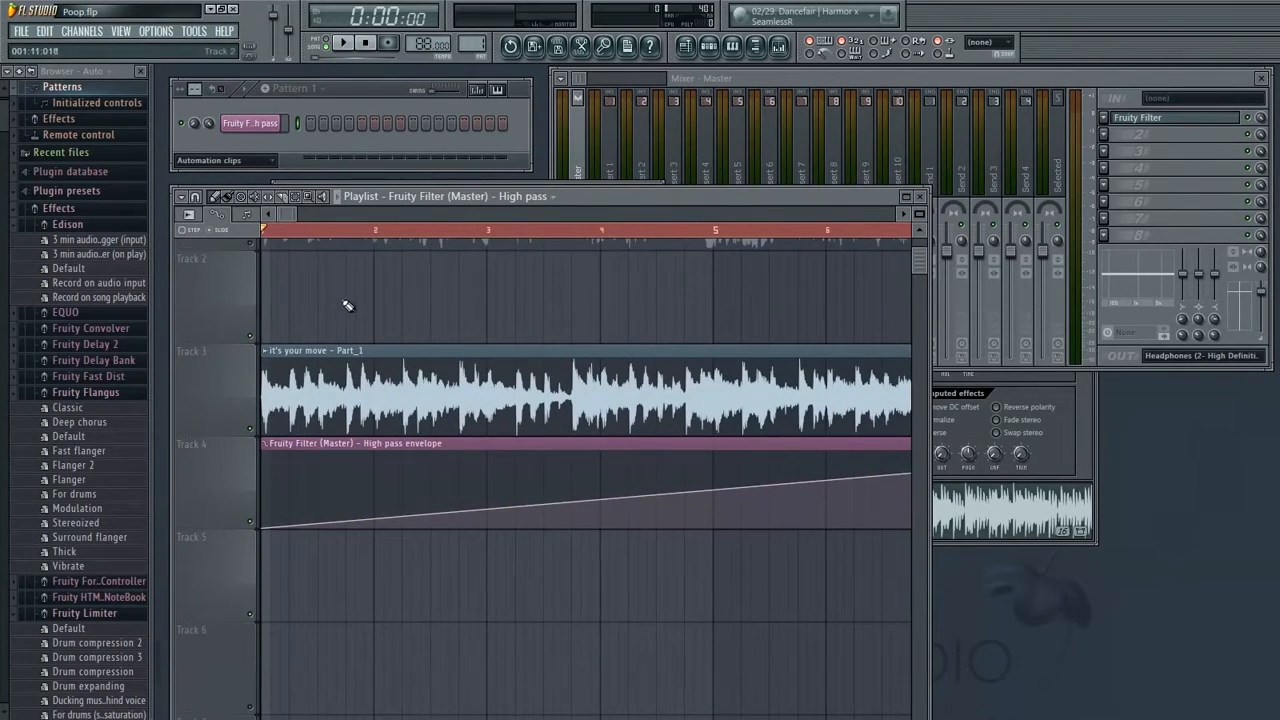
{"action": "key", "text": "space"}
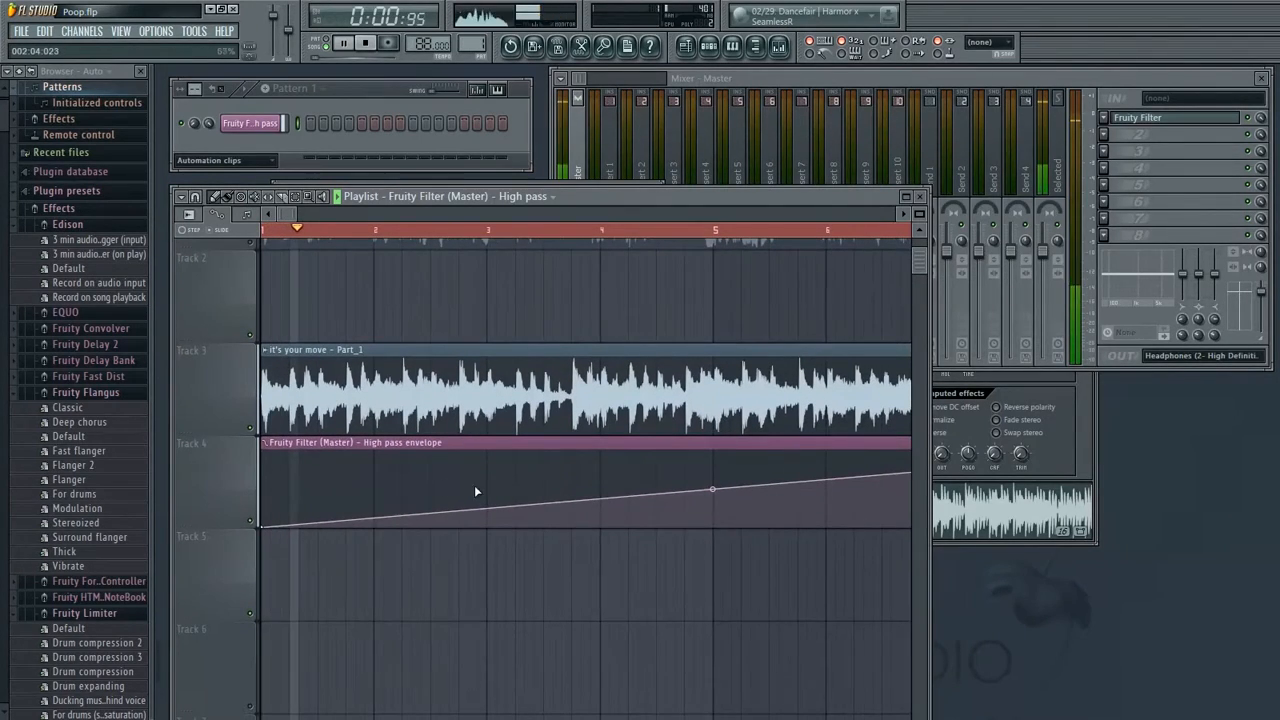
Shape the High pass envelope to hold high, then curve down to its minimum at bar 9
{"action": "left_click_drag", "start_coordinate": [265, 527], "coordinate": [260, 428]}
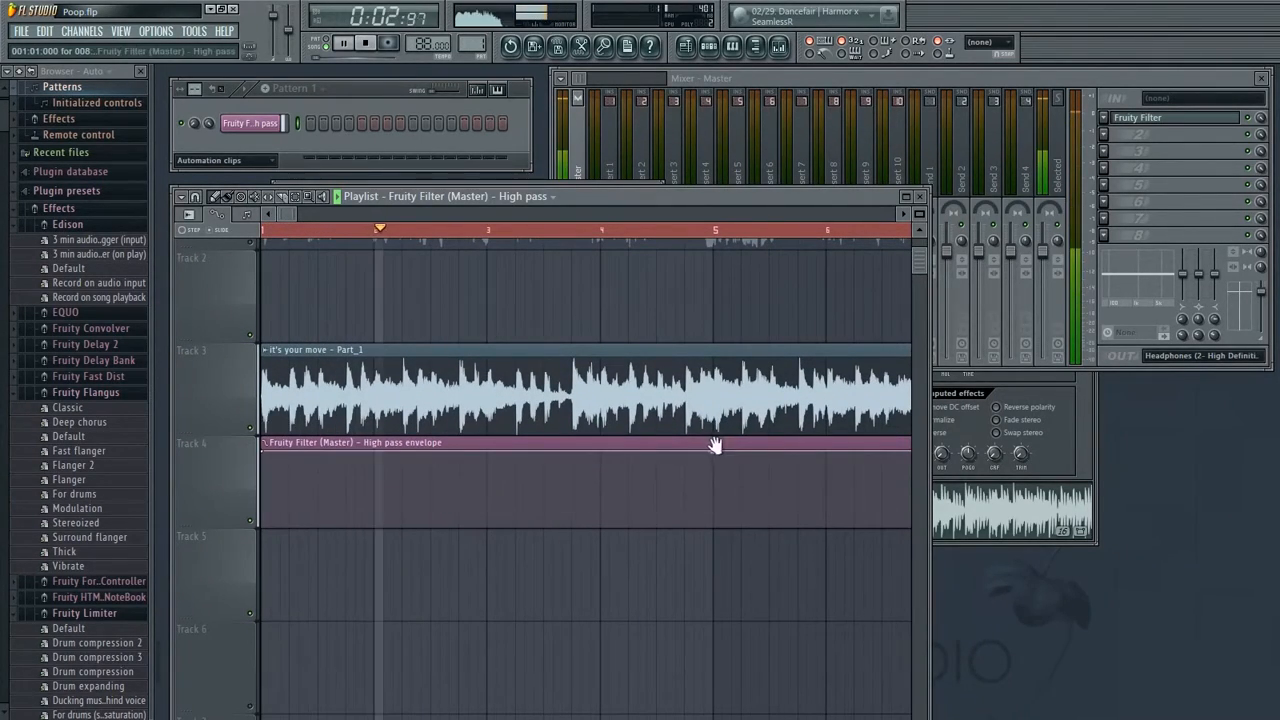
{"action": "left_click_drag", "start_coordinate": [717, 446], "coordinate": [405, 398]}
{"action": "left_click_drag", "start_coordinate": [738, 407], "coordinate": [607, 410]}
{"action": "left_click_drag", "start_coordinate": [720, 400], "coordinate": [712, 462]}
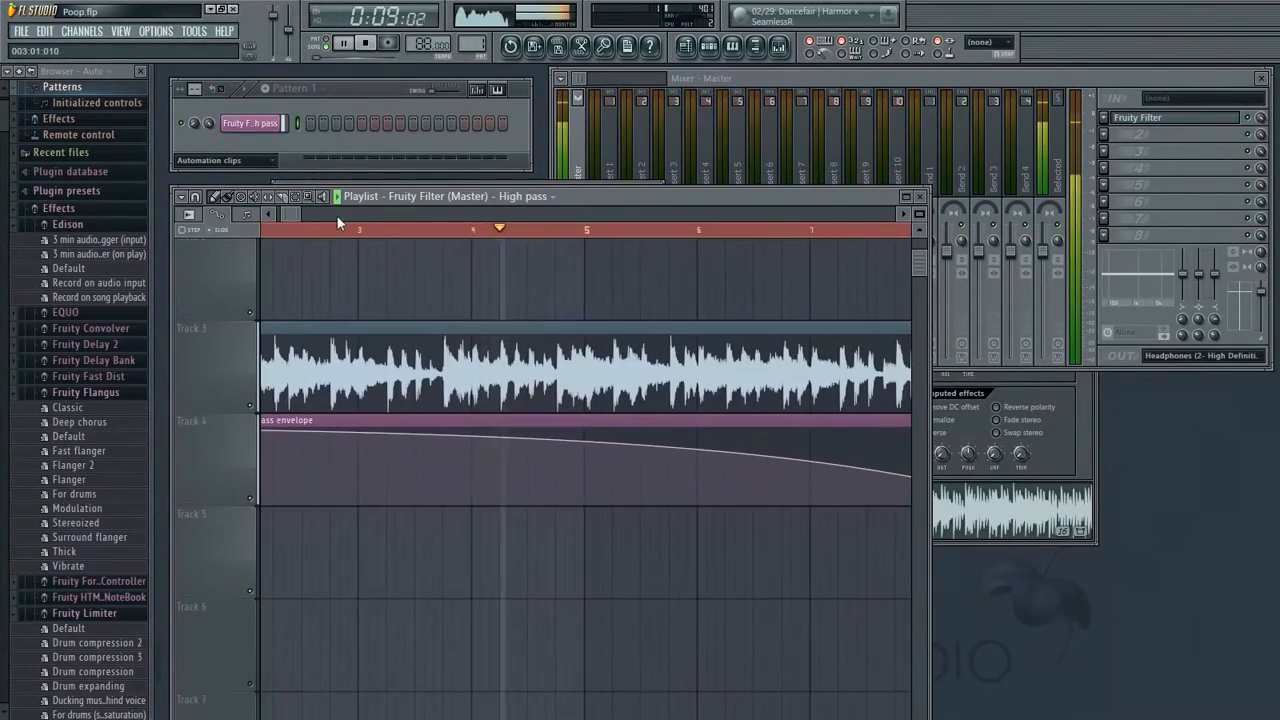
{"action": "left_click_drag", "start_coordinate": [305, 212], "coordinate": [352, 220]}
{"action": "left_click_drag", "start_coordinate": [453, 440], "coordinate": [452, 432]}
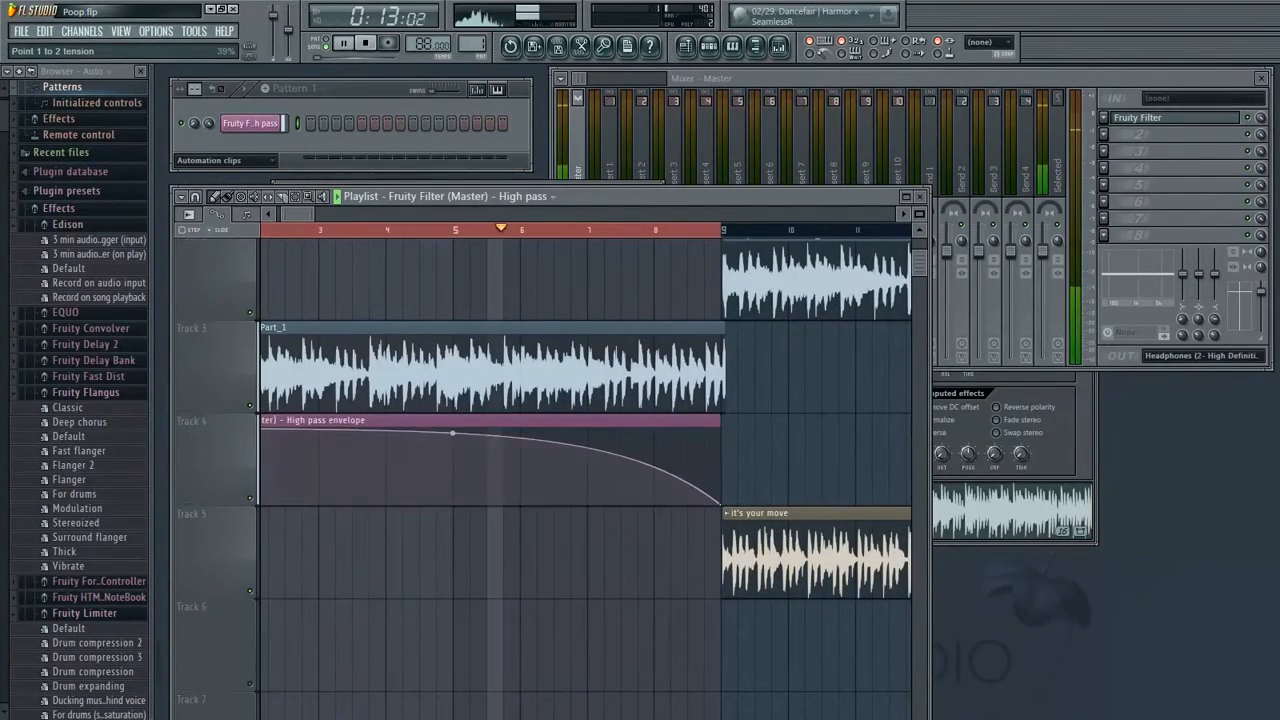
Mute Track 5 and play the arrangement from bar 3 to hear the filter sweep
{"action": "scroll", "coordinate": [491, 509], "scroll_direction": "left", "scroll_amount": 2}
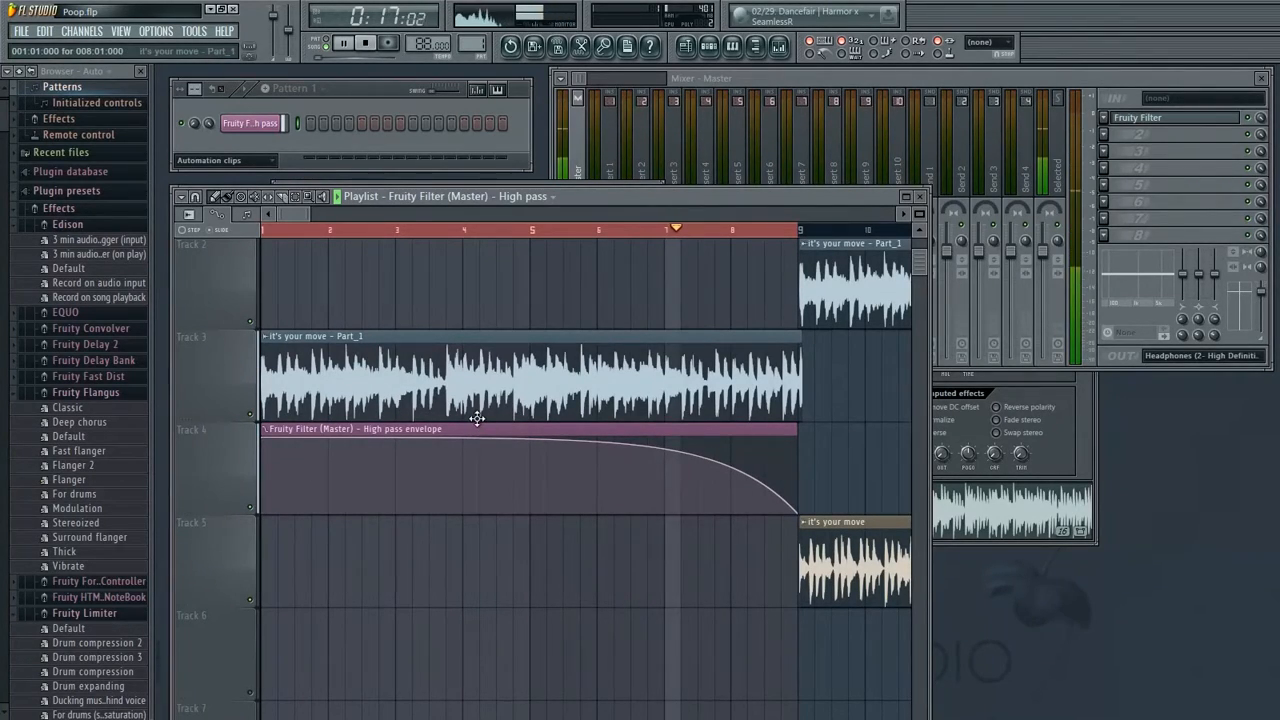
{"action": "scroll", "coordinate": [600, 395], "scroll_direction": "up", "scroll_amount": 1}
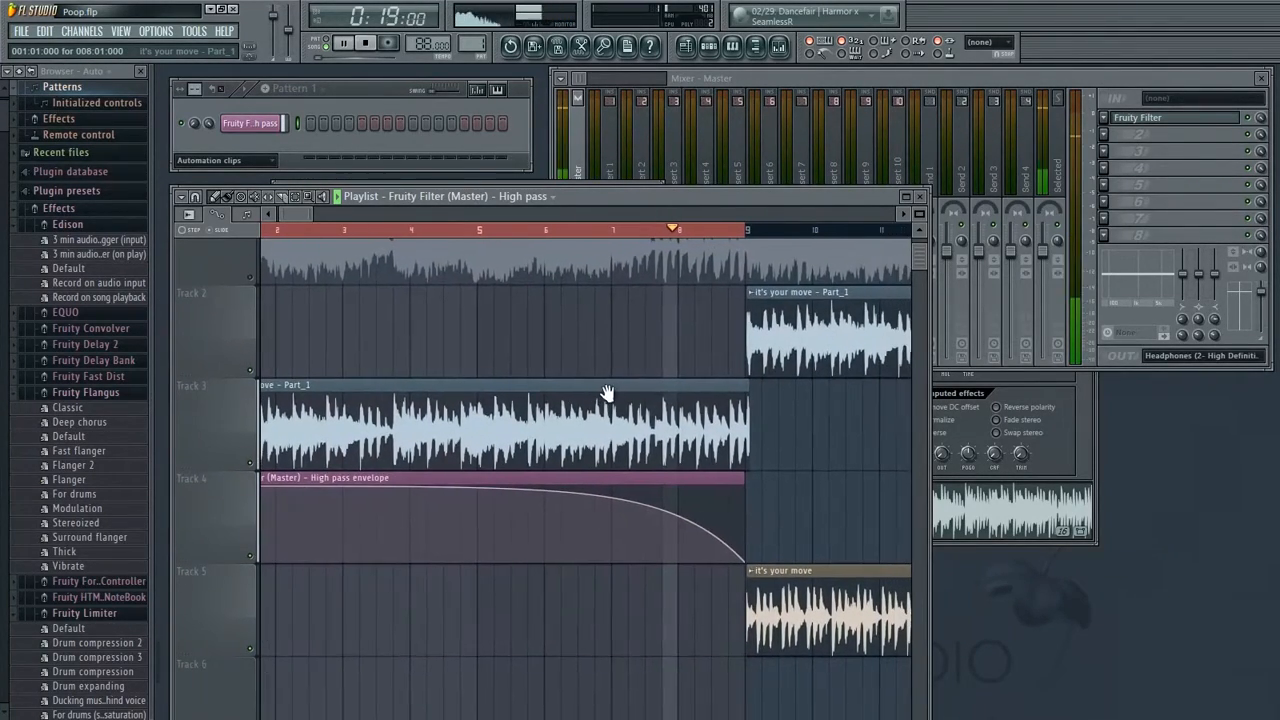
{"action": "left_click", "coordinate": [251, 647]}
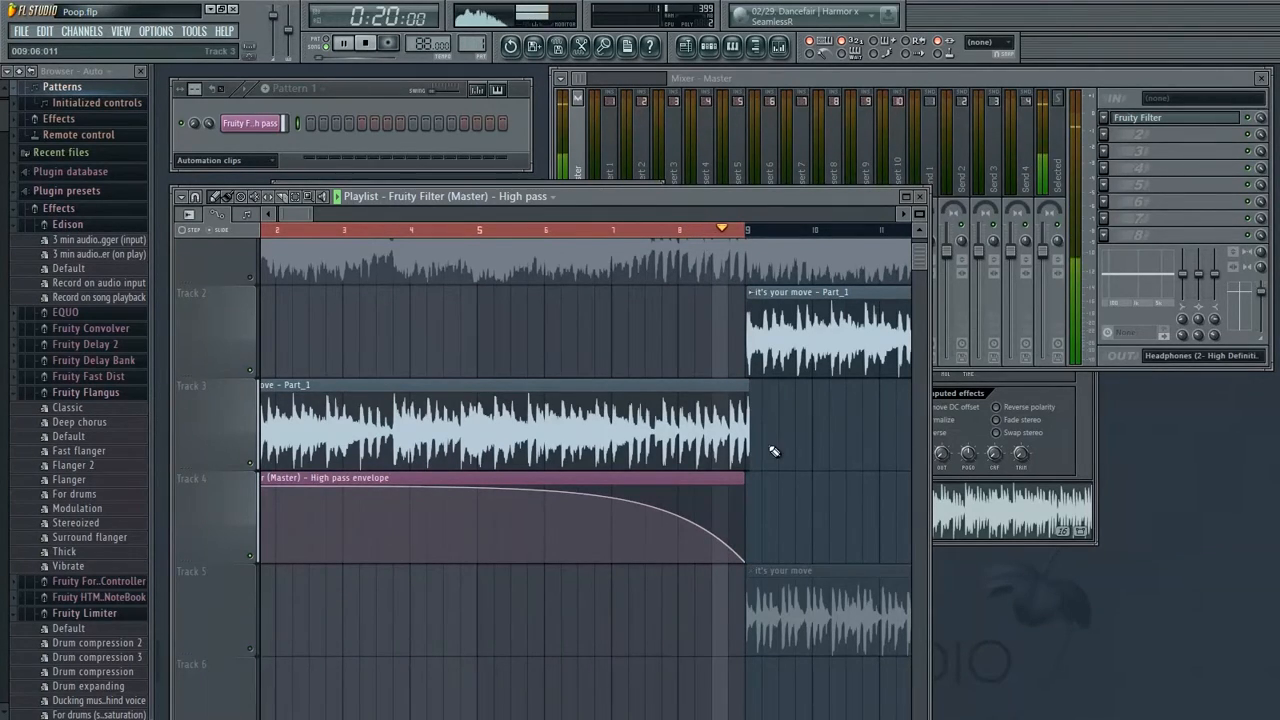
{"action": "key", "text": "space"}
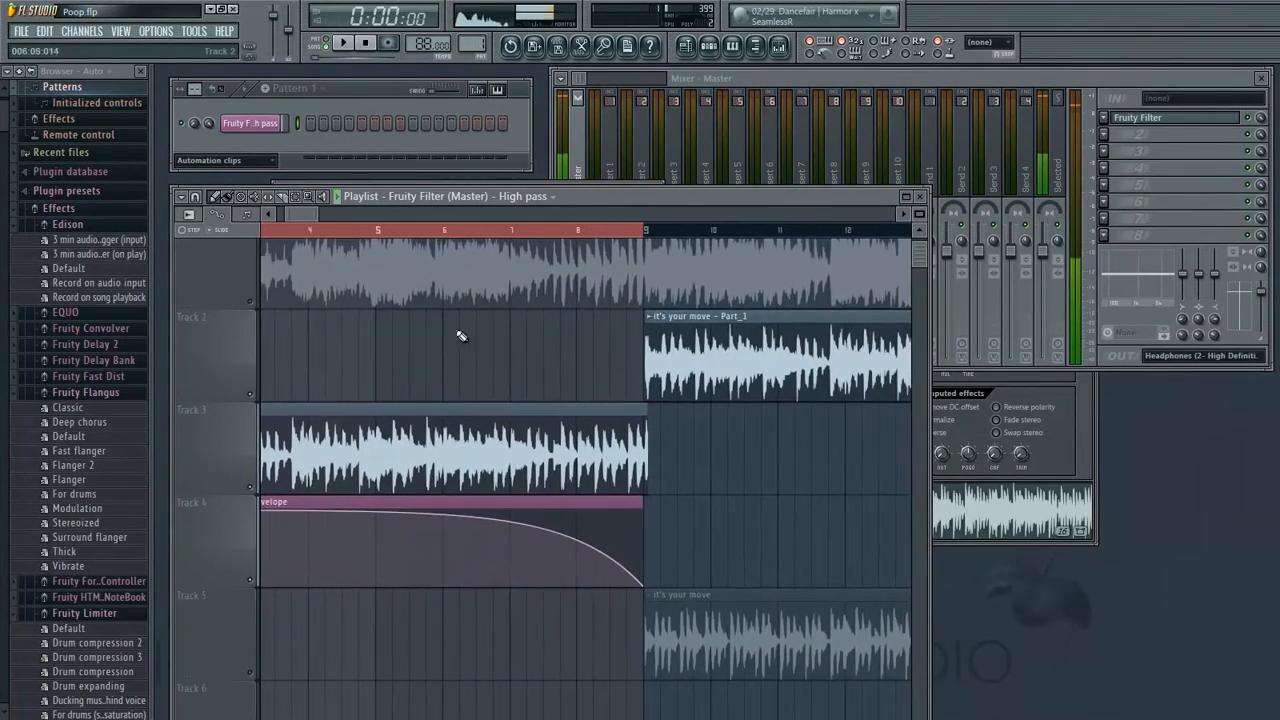
{"action": "left_click", "coordinate": [403, 236], "text": "ctrl"}
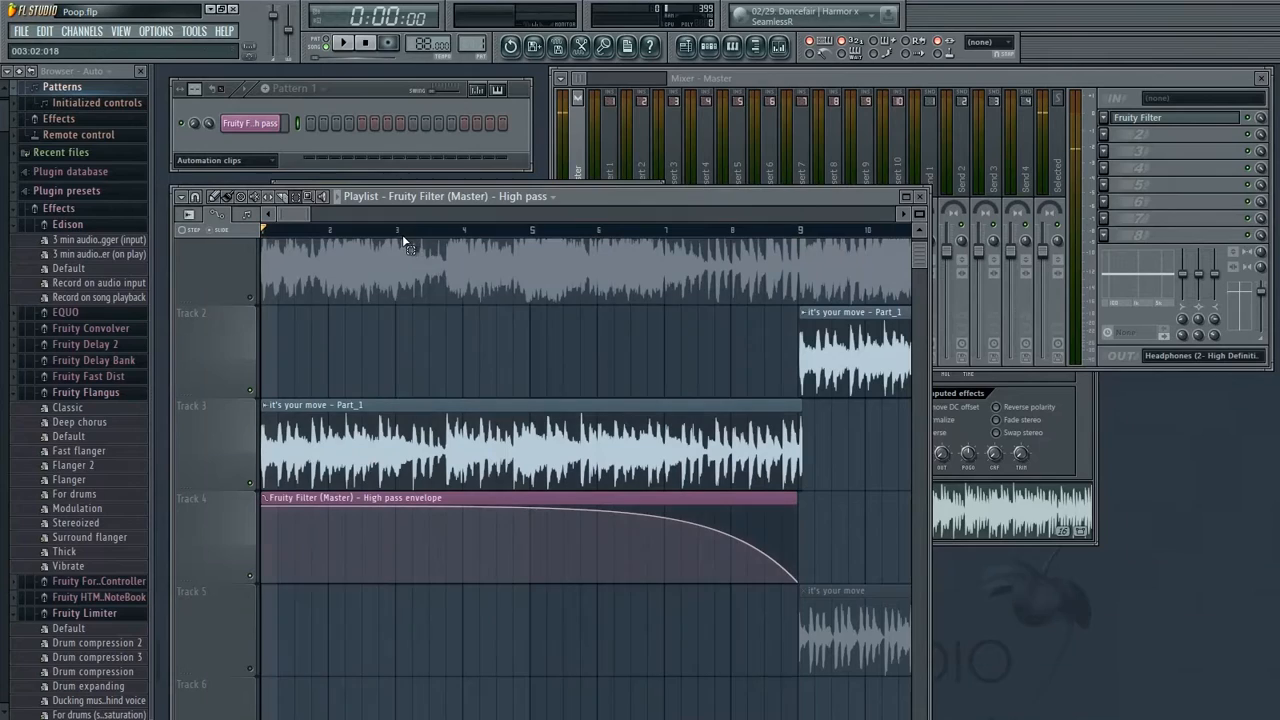
Set snapping to Beat and move the bar-9 'it's your move – Part_1' clip from Track 2 down to Track 3
{"action": "scroll", "coordinate": [469, 403], "scroll_direction": "up", "scroll_amount": 1}
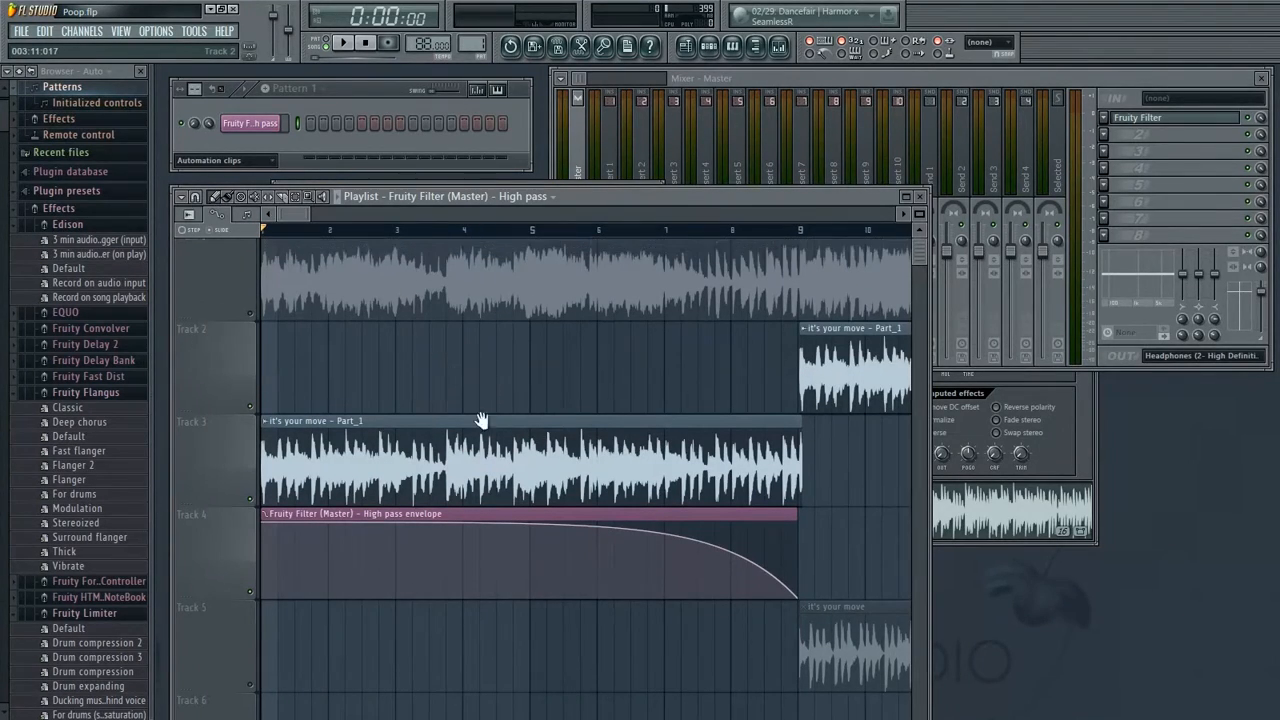
{"action": "scroll", "coordinate": [574, 406], "scroll_direction": "right", "scroll_amount": 3}
{"action": "scroll", "coordinate": [469, 423], "scroll_direction": "right", "scroll_amount": 2}
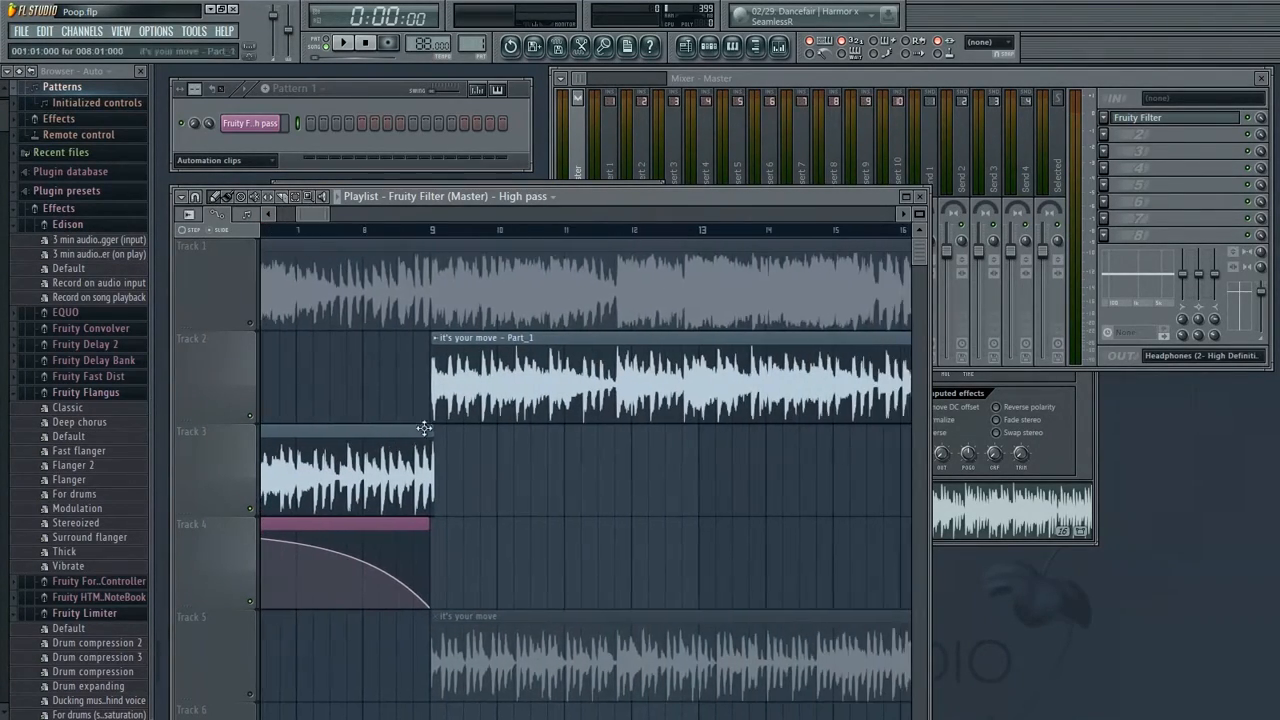
{"action": "left_click", "coordinate": [195, 196]}
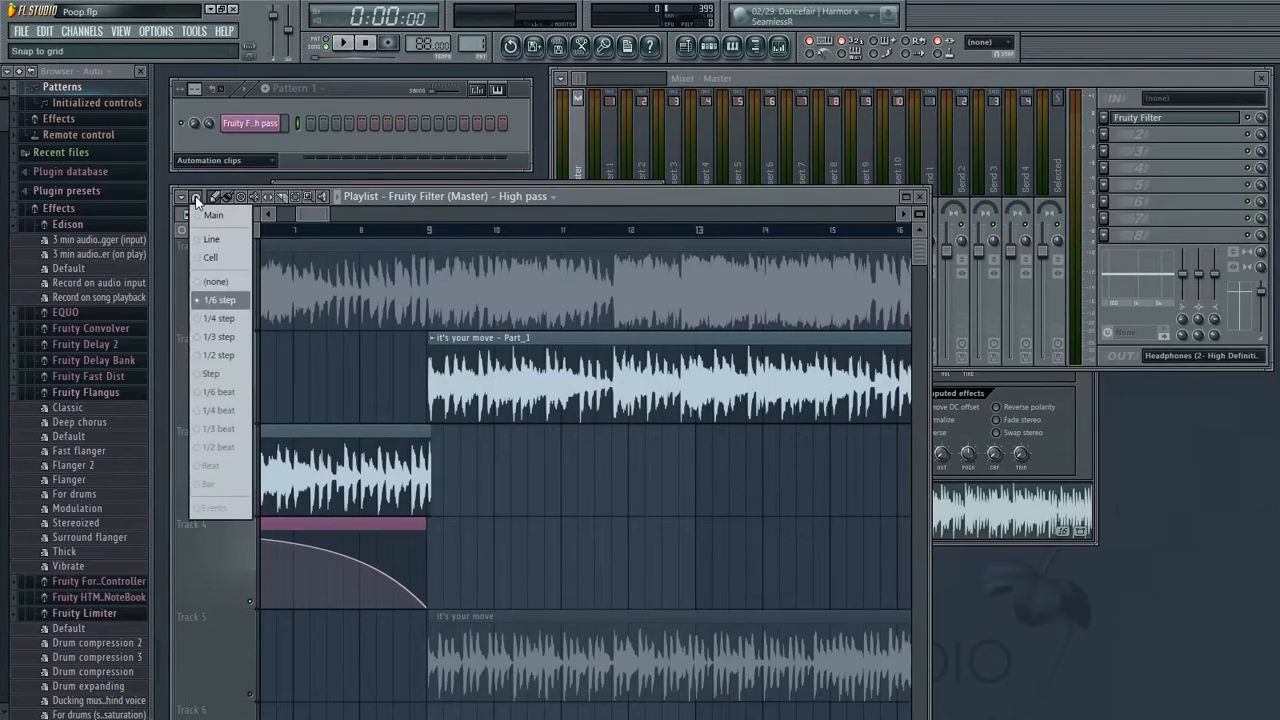
{"action": "left_click", "coordinate": [210, 467]}
{"action": "left_click_drag", "start_coordinate": [440, 405], "coordinate": [440, 497]}
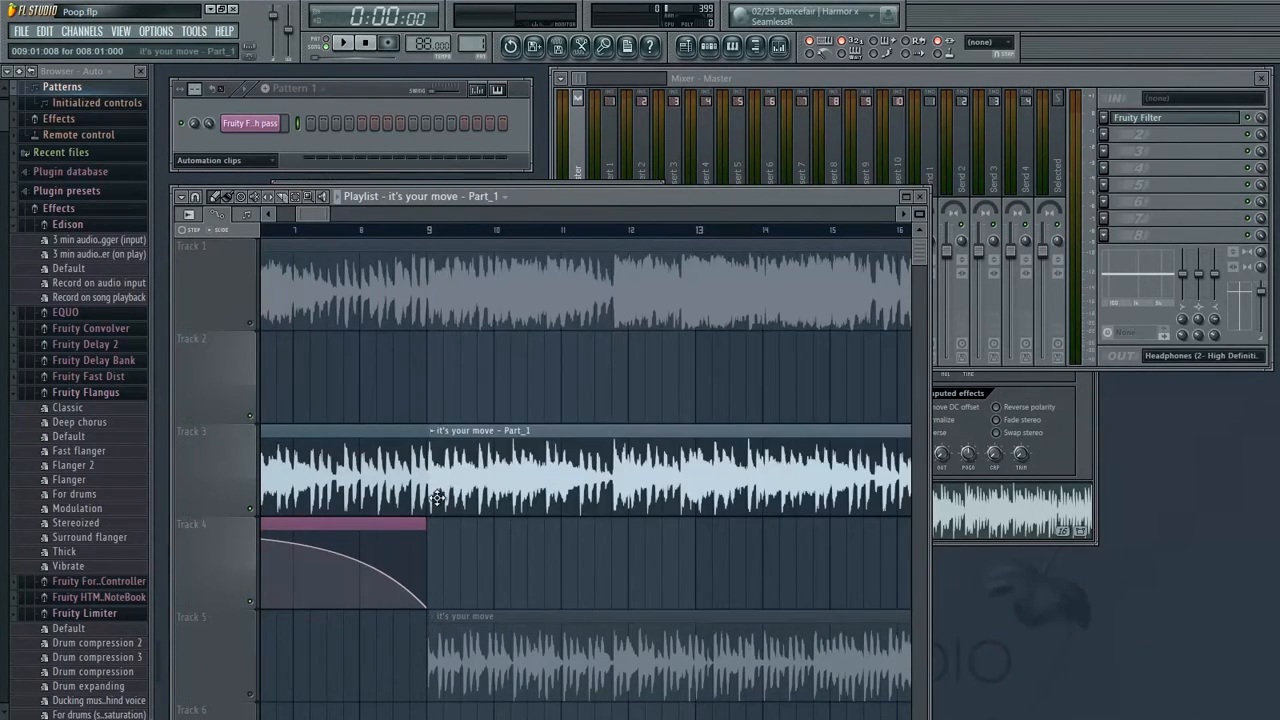
Unmute Track 1 and mute Track 3
{"action": "scroll", "coordinate": [603, 485], "scroll_direction": "right", "scroll_amount": 2}
{"action": "scroll", "coordinate": [603, 485], "scroll_direction": "right", "scroll_amount": 2}
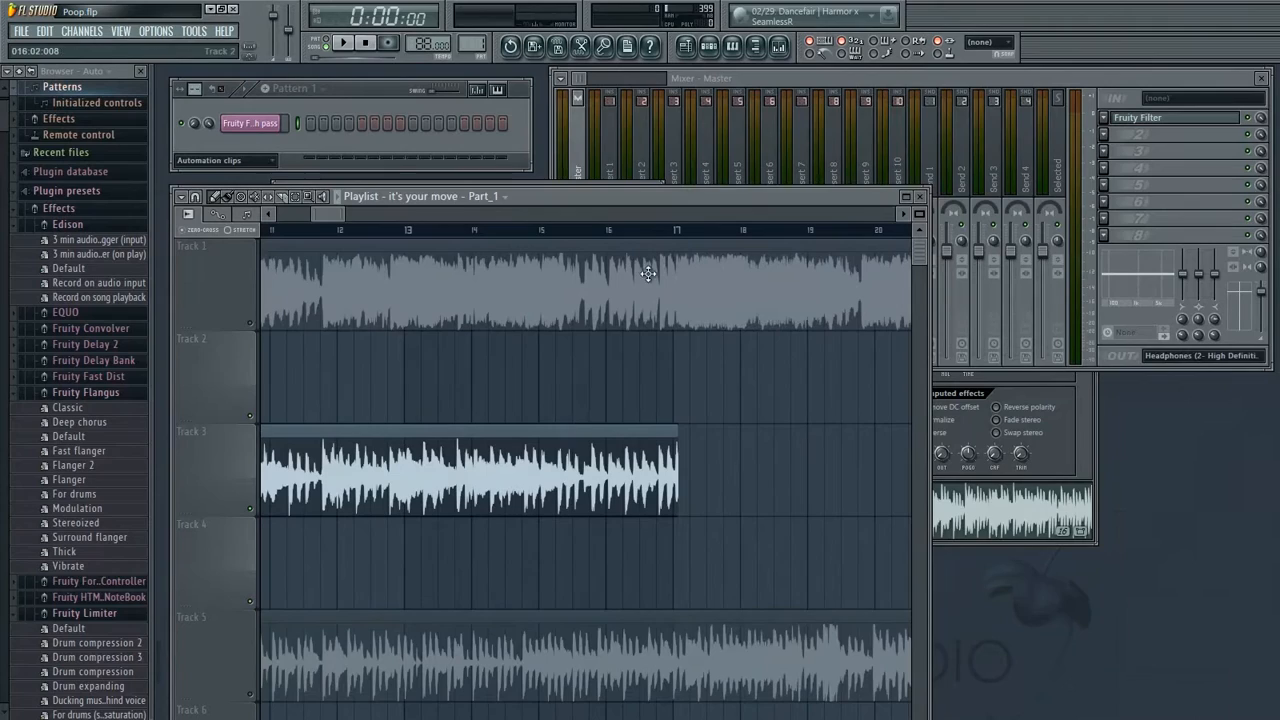
{"action": "left_click", "coordinate": [259, 323]}
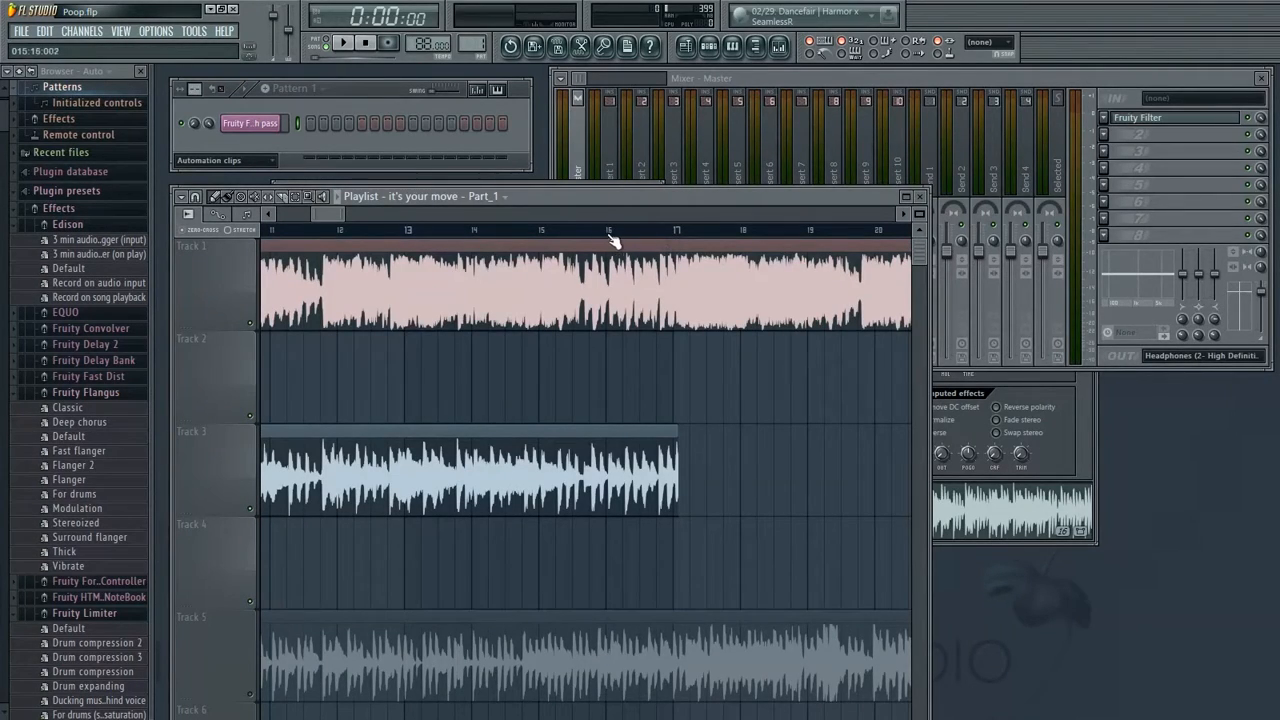
{"action": "left_click", "coordinate": [251, 509]}
Play the arrangement from several points between bars 17 and 32 to listen to the 420 beat on its own
{"action": "key", "text": "space"}
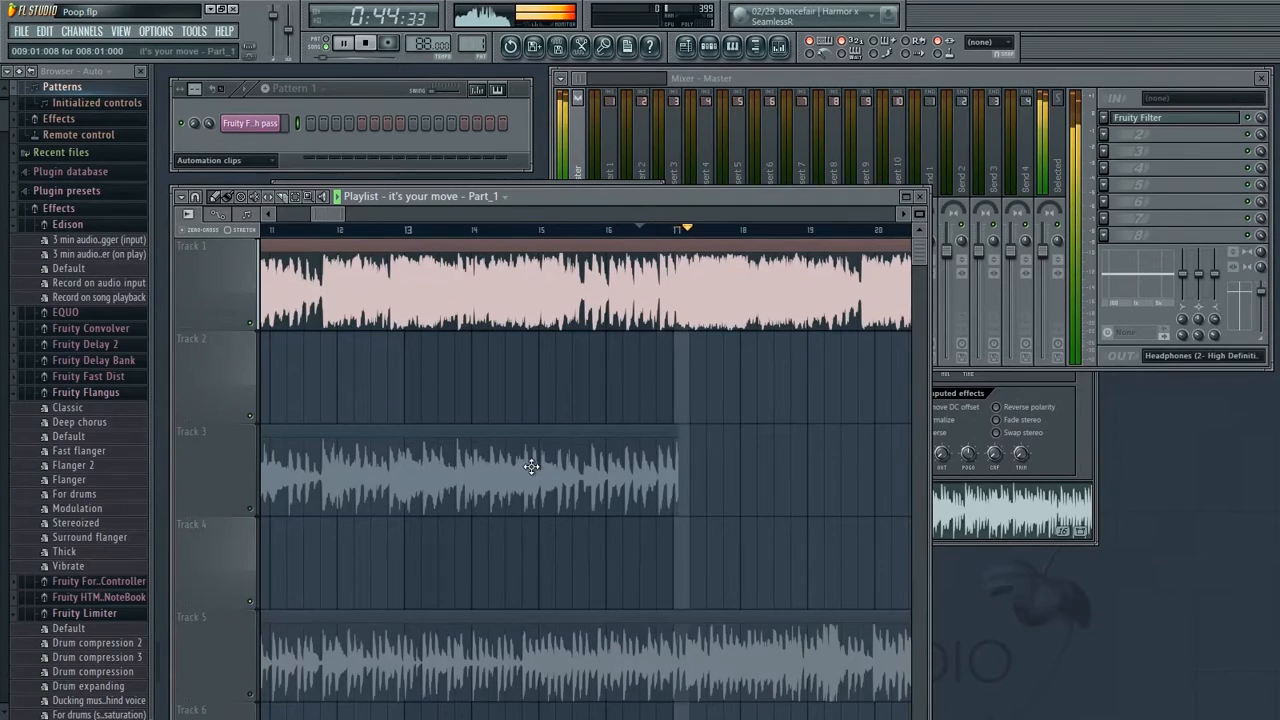
{"action": "left_click", "coordinate": [456, 475]}
{"action": "left_click_drag", "start_coordinate": [425, 386], "coordinate": [515, 457]}
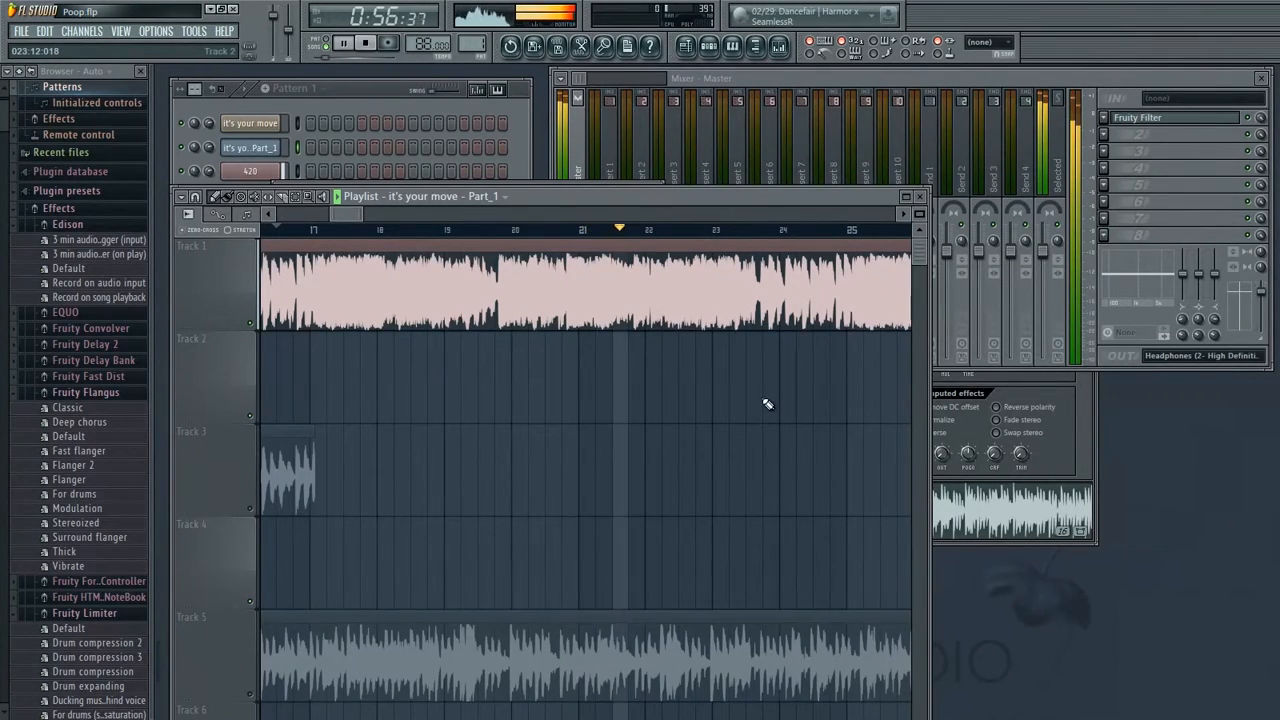
{"action": "left_click_drag", "start_coordinate": [662, 409], "coordinate": [554, 455]}
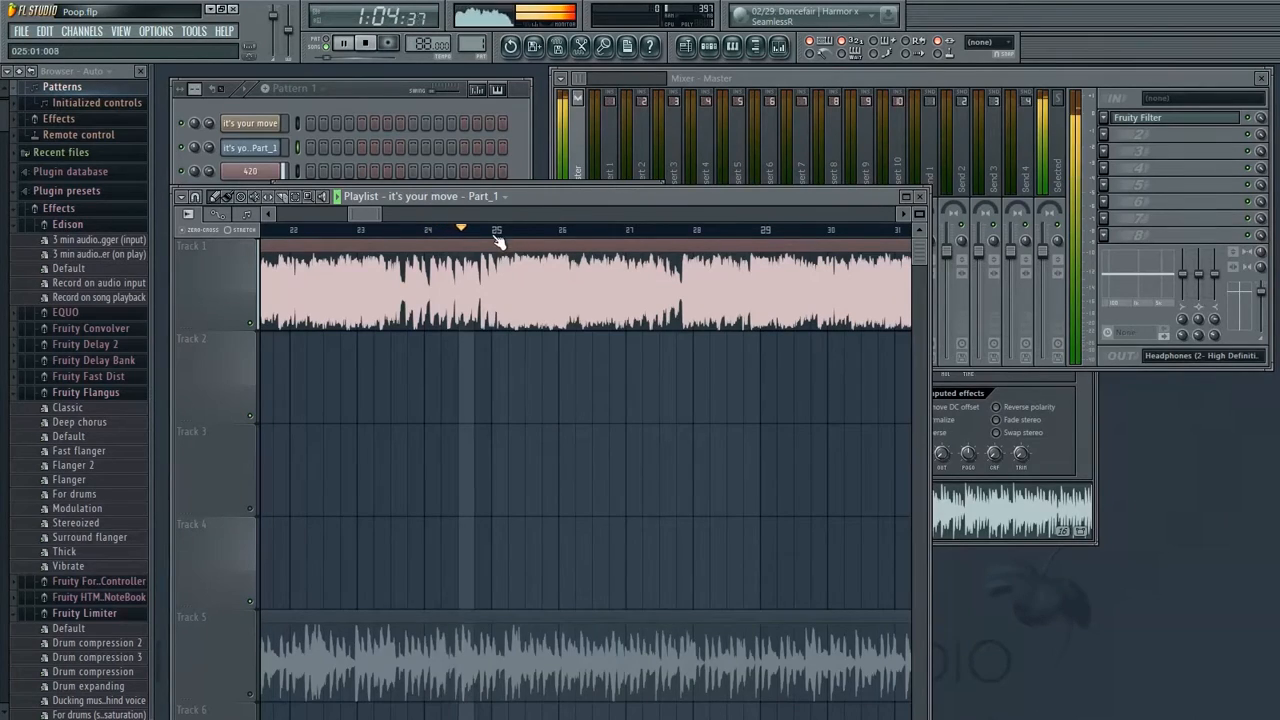
{"action": "left_click_drag", "start_coordinate": [727, 264], "coordinate": [612, 232]}
{"action": "left_click", "coordinate": [612, 232]}
{"action": "left_click_drag", "start_coordinate": [749, 260], "coordinate": [623, 246]}
{"action": "left_click", "coordinate": [636, 231]}
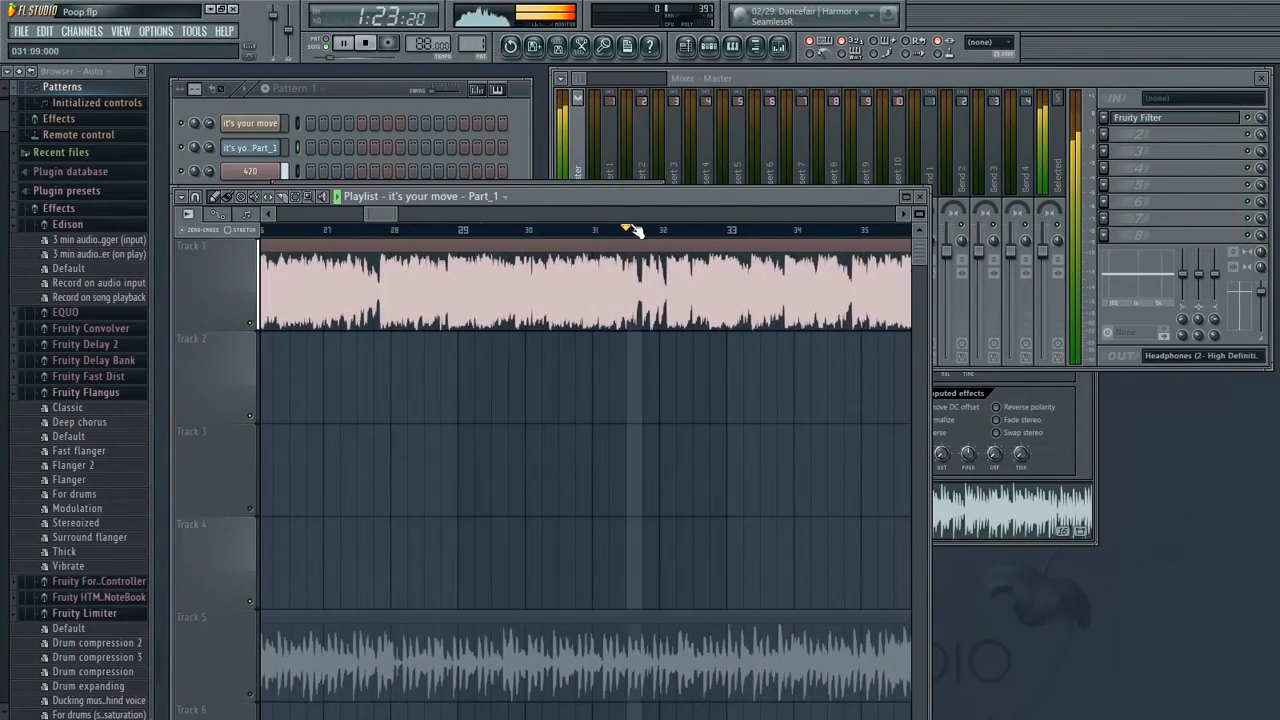
{"action": "left_click_drag", "start_coordinate": [757, 290], "coordinate": [516, 335]}
{"action": "mouse_move", "coordinate": [613, 288]}
{"action": "left_mouse_down"}
{"action": "mouse_move", "coordinate": [546, 304]}
{"action": "mouse_move", "coordinate": [626, 300]}
{"action": "left_mouse_up"}
{"action": "key", "text": "space"}
{"action": "left_click_drag", "start_coordinate": [408, 302], "coordinate": [597, 345]}
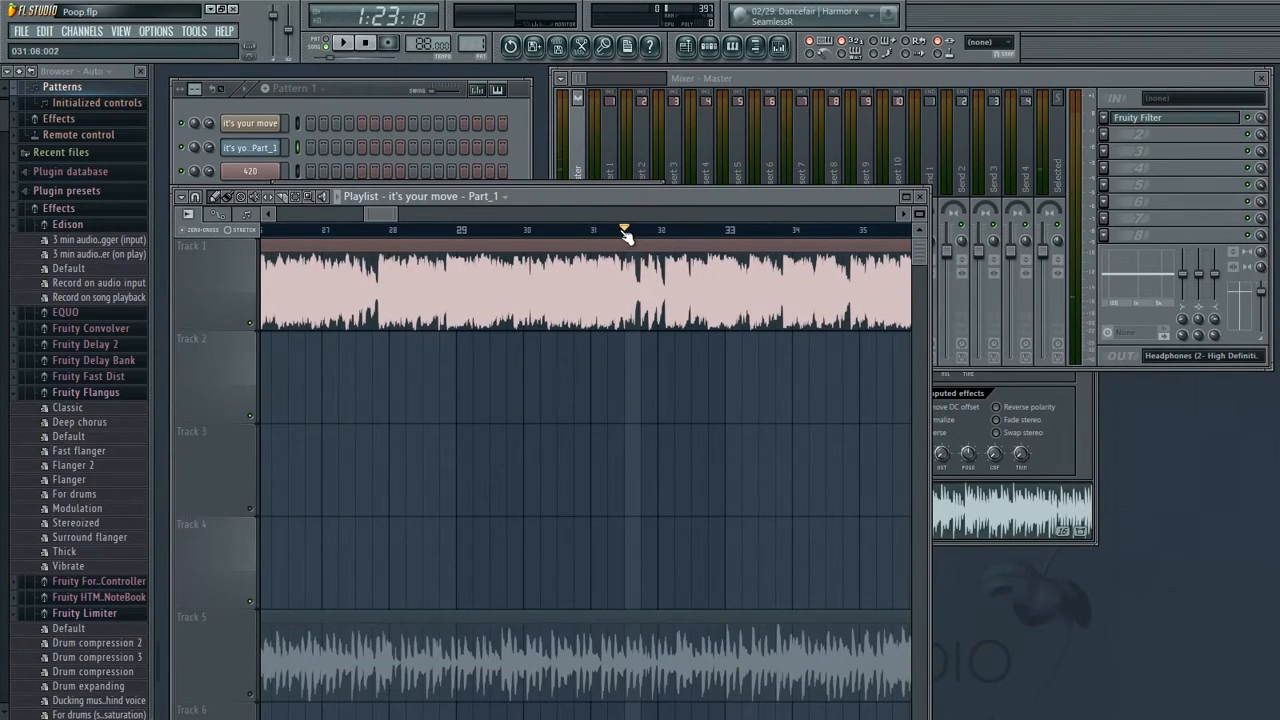
{"action": "left_click_drag", "start_coordinate": [609, 233], "coordinate": [599, 234]}
{"action": "key", "text": "space"}
{"action": "left_click_drag", "start_coordinate": [636, 303], "coordinate": [540, 352]}
{"action": "key", "text": "space"}
{"action": "left_click", "coordinate": [563, 230]}
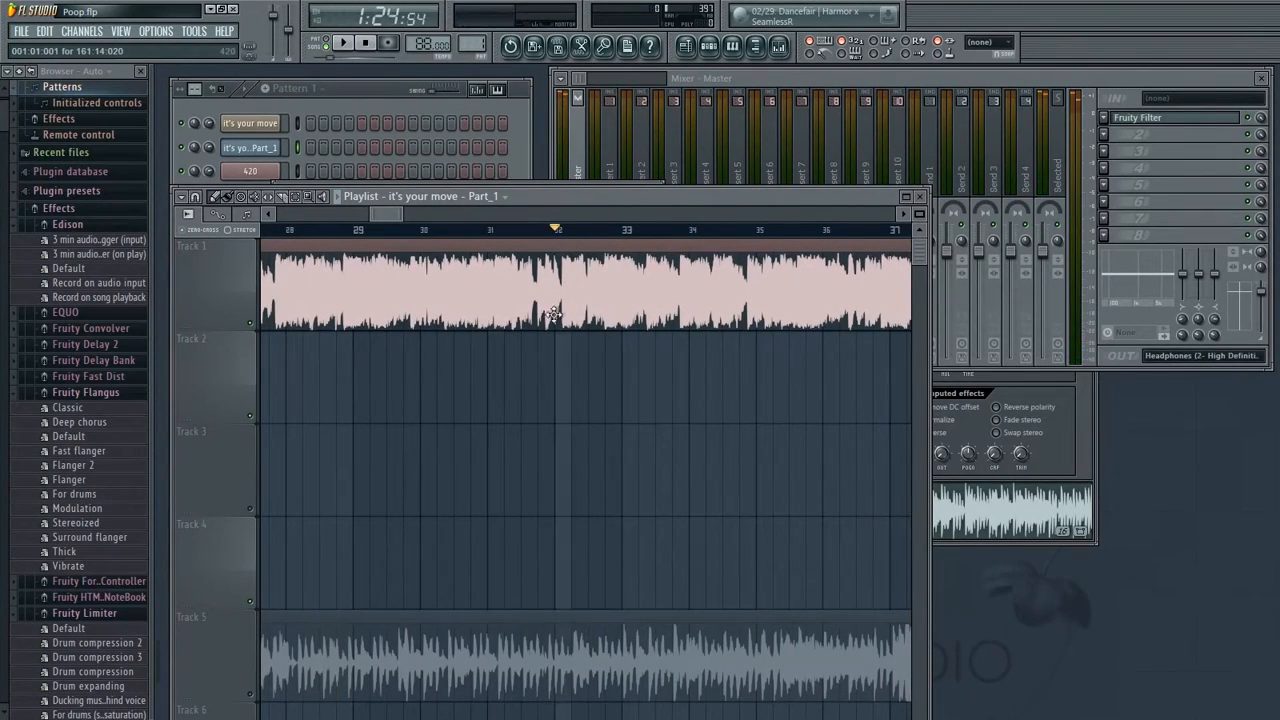
{"action": "mouse_move", "coordinate": [558, 234]}
{"action": "left_mouse_down"}
{"action": "mouse_move", "coordinate": [571, 242]}
{"action": "mouse_move", "coordinate": [556, 244]}
{"action": "left_mouse_up"}
{"action": "mouse_move", "coordinate": [385, 408]}
{"action": "left_mouse_down"}
{"action": "mouse_move", "coordinate": [374, 397]}
{"action": "mouse_move", "coordinate": [500, 437]}
{"action": "mouse_move", "coordinate": [446, 456]}
{"action": "mouse_move", "coordinate": [640, 458]}
{"action": "left_mouse_up"}
{"action": "left_click_drag", "start_coordinate": [451, 454], "coordinate": [620, 468]}
{"action": "left_click_drag", "start_coordinate": [370, 458], "coordinate": [521, 459]}
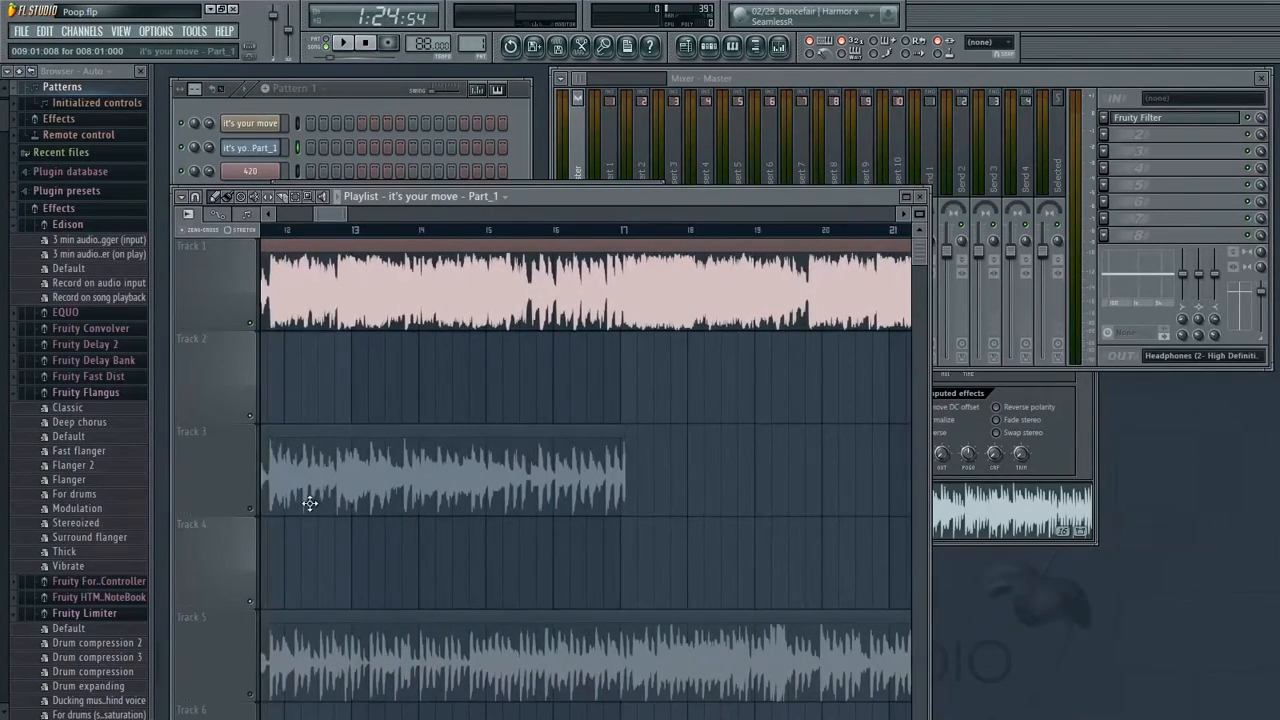
Unmute Track 3 and add another 'it's your move – Part_1' clip on Track 3 starting at bar 17
{"action": "left_click", "coordinate": [253, 509]}
{"action": "left_click_drag", "start_coordinate": [646, 483], "coordinate": [487, 494]}
{"action": "left_click", "coordinate": [504, 482]}
{"action": "left_click_drag", "start_coordinate": [618, 468], "coordinate": [588, 470]}
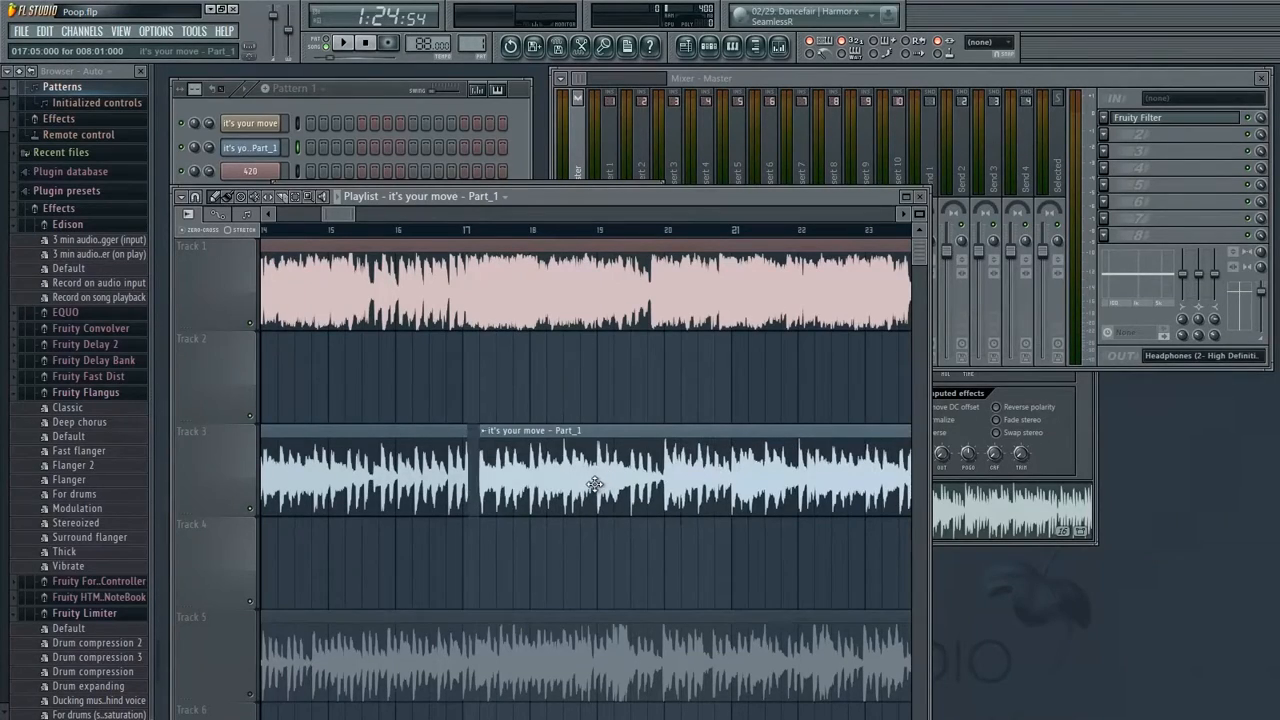
{"action": "left_click_drag", "start_coordinate": [594, 486], "coordinate": [591, 490]}
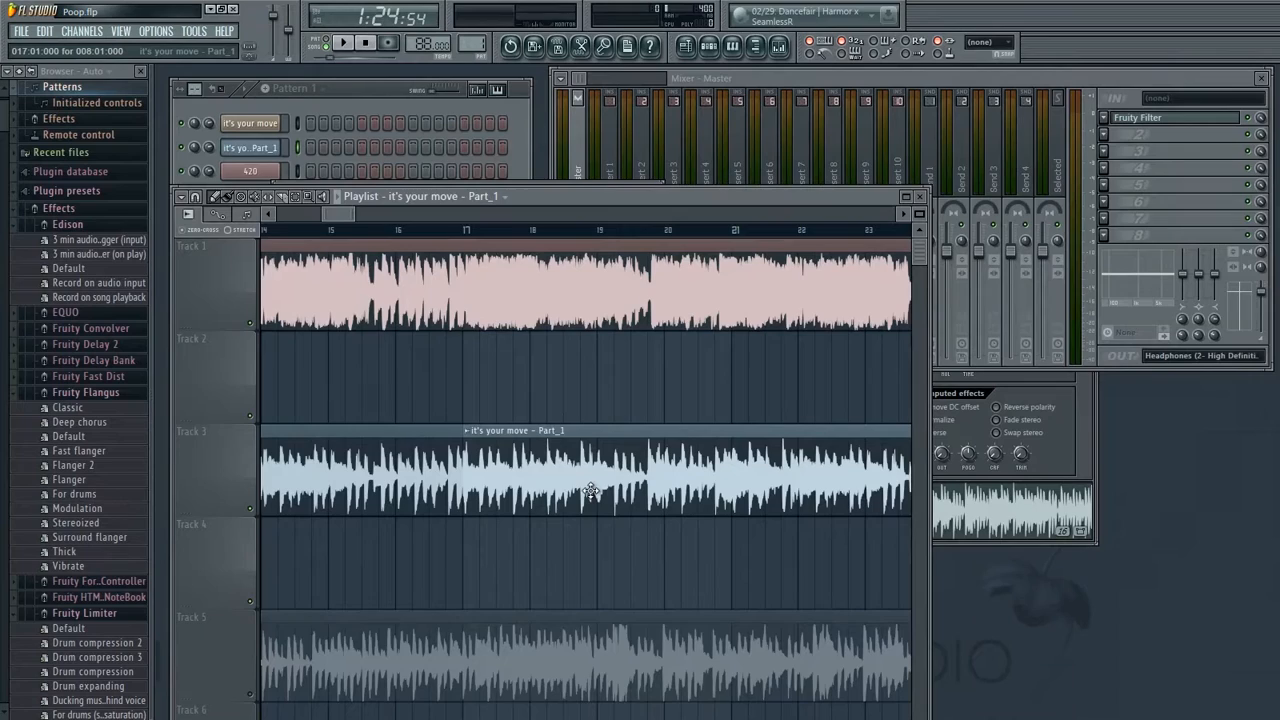
{"action": "left_click_drag", "start_coordinate": [592, 492], "coordinate": [551, 477]}
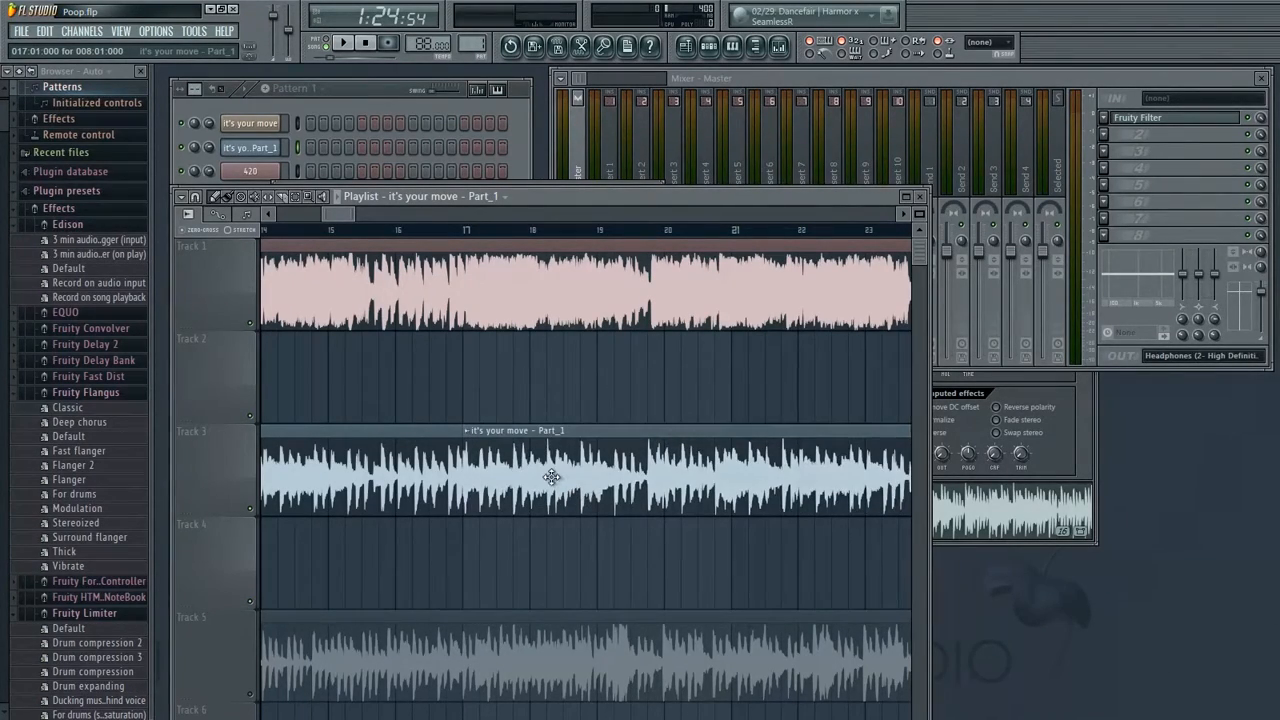
Set snapping to 1/6 step and move the bar-17 clip up to Track 2, fine-tuning its start against the beat
{"action": "left_click", "coordinate": [204, 196]}
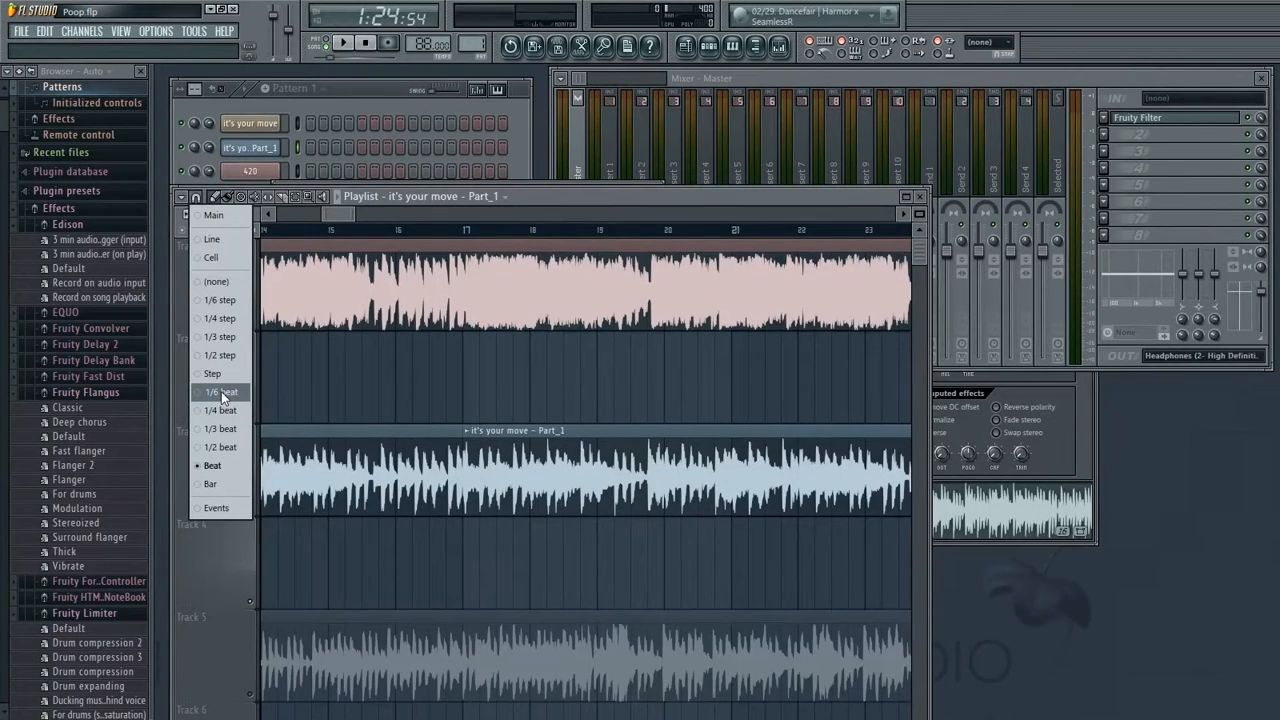
{"action": "left_click", "coordinate": [221, 301]}
{"action": "left_click_drag", "start_coordinate": [352, 213], "coordinate": [330, 224]}
{"action": "left_click_drag", "start_coordinate": [617, 470], "coordinate": [621, 362]}
{"action": "left_click_drag", "start_coordinate": [831, 387], "coordinate": [462, 408]}
{"action": "left_click_drag", "start_coordinate": [738, 391], "coordinate": [745, 391]}
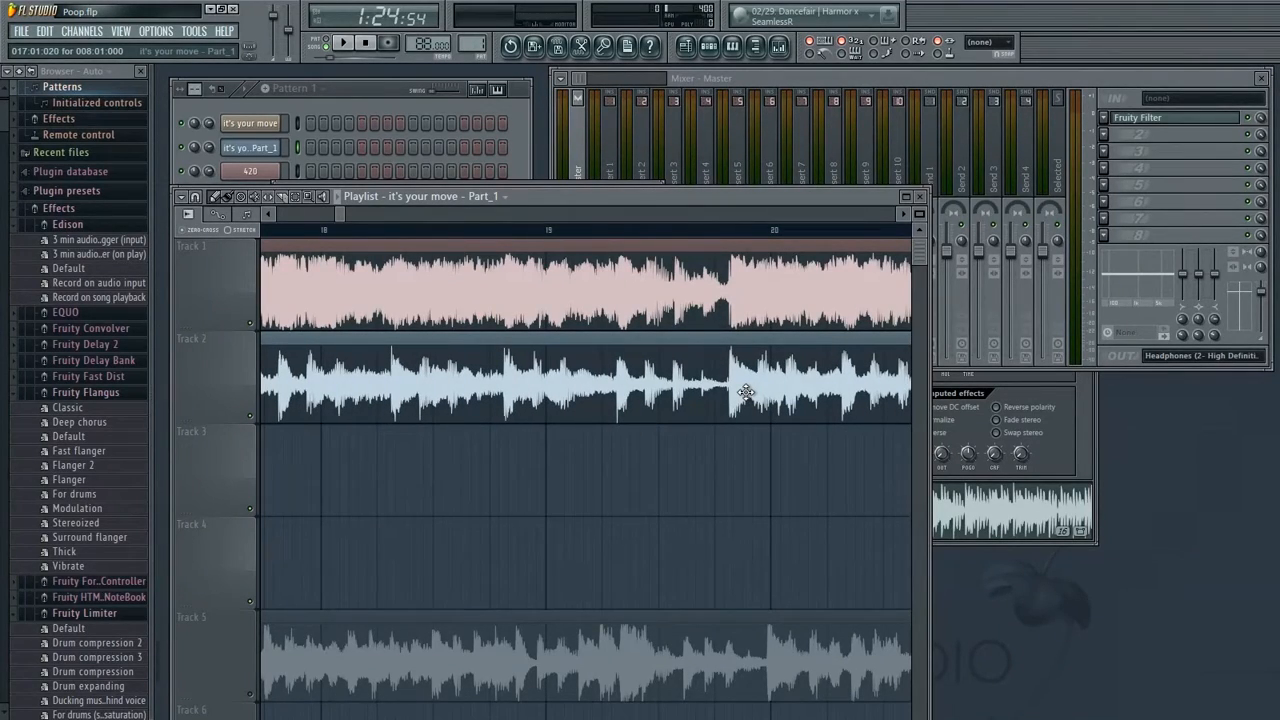
Play the Track 2 clip from around bars 18 to 25 to check its alignment with the beat
{"action": "key", "text": "space"}
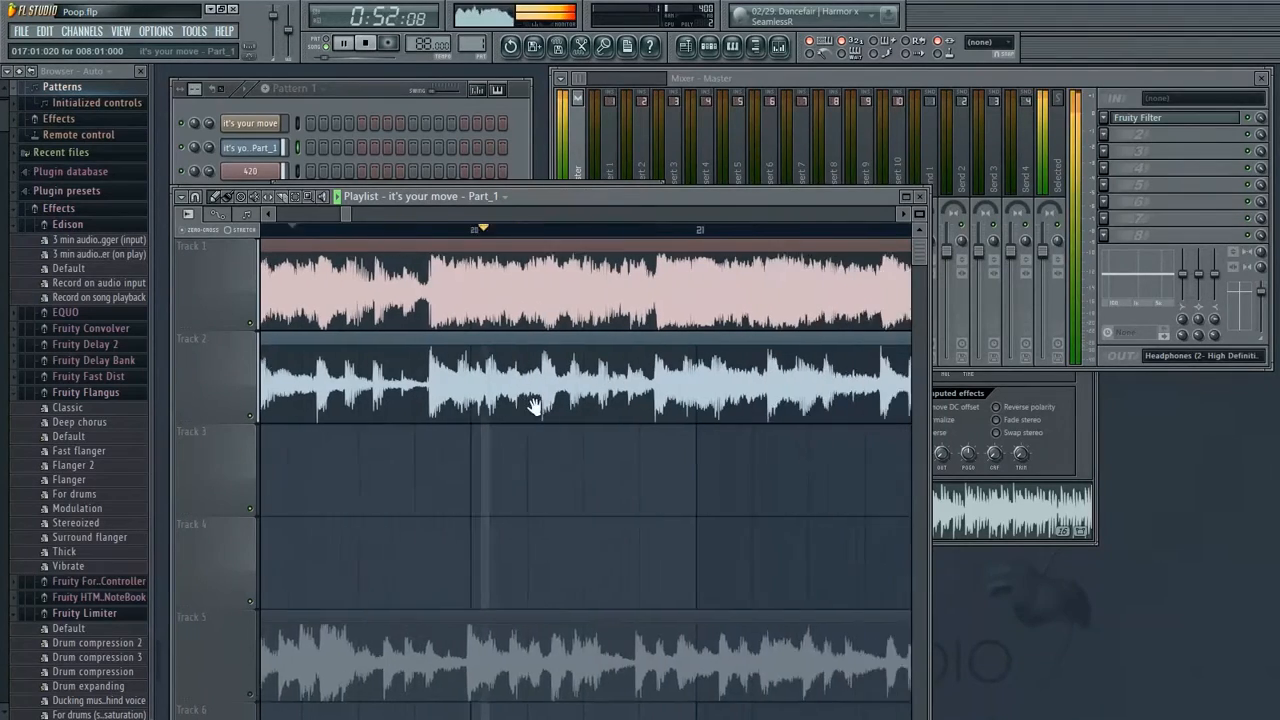
{"action": "left_click", "coordinate": [611, 231]}
{"action": "left_click", "coordinate": [504, 231]}
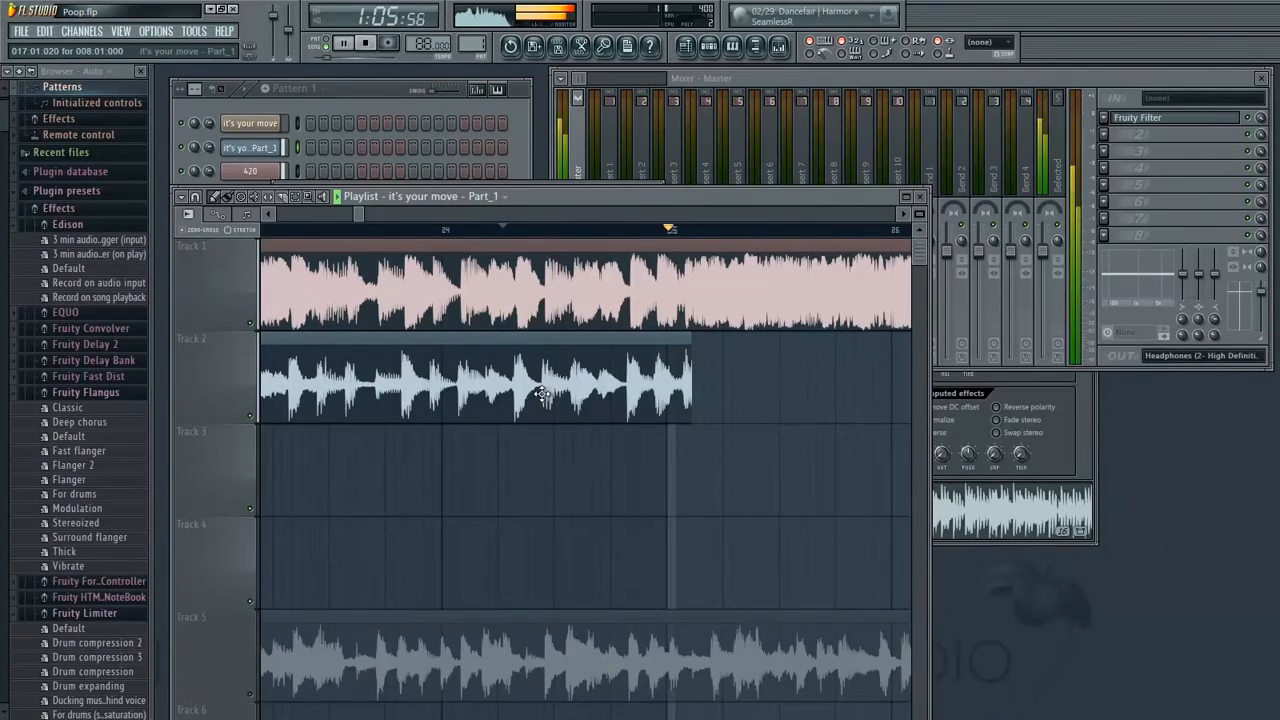
{"action": "key", "text": "space"}
{"action": "left_click_drag", "start_coordinate": [714, 478], "coordinate": [616, 243]}
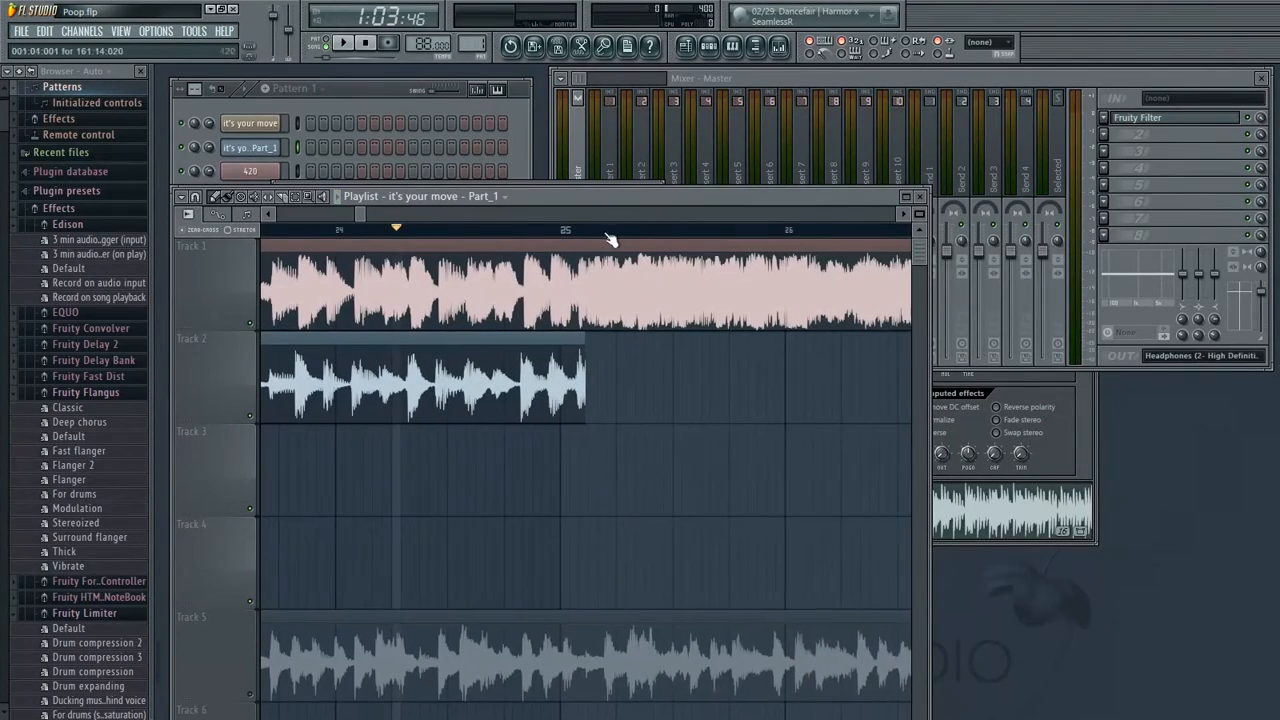
Place another 'it's your move – Part_1' clip at bar 25 and move it onto Track 2 right after the previous clip
{"action": "left_click", "coordinate": [582, 492]}
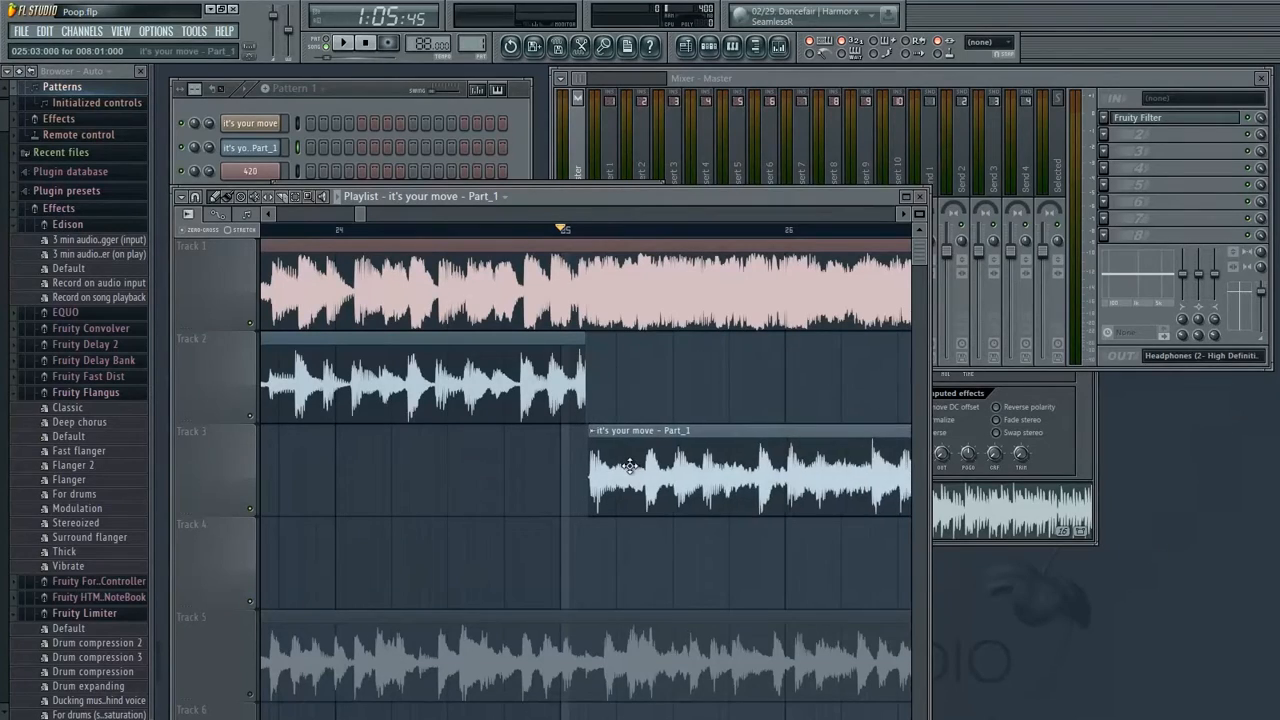
{"action": "left_click_drag", "start_coordinate": [624, 468], "coordinate": [569, 475]}
{"action": "scroll", "coordinate": [600, 470], "scroll_direction": "right", "scroll_amount": 5}
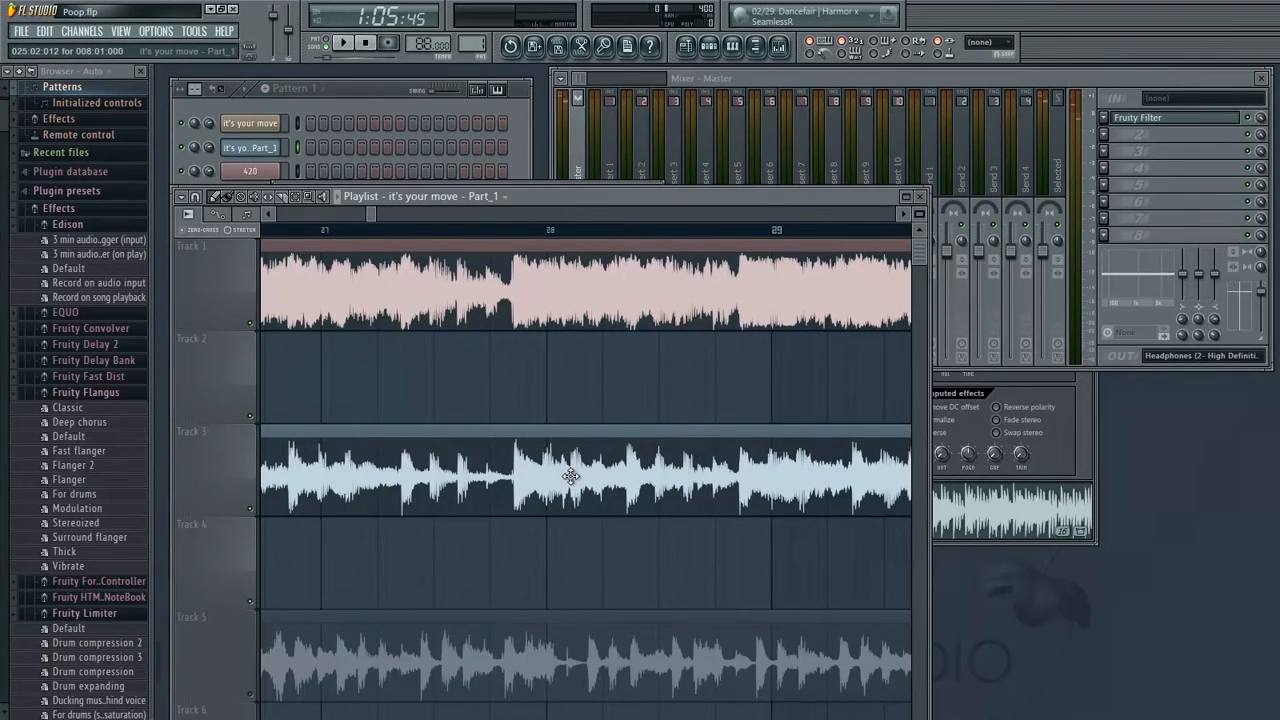
{"action": "left_click_drag", "start_coordinate": [569, 475], "coordinate": [572, 370]}
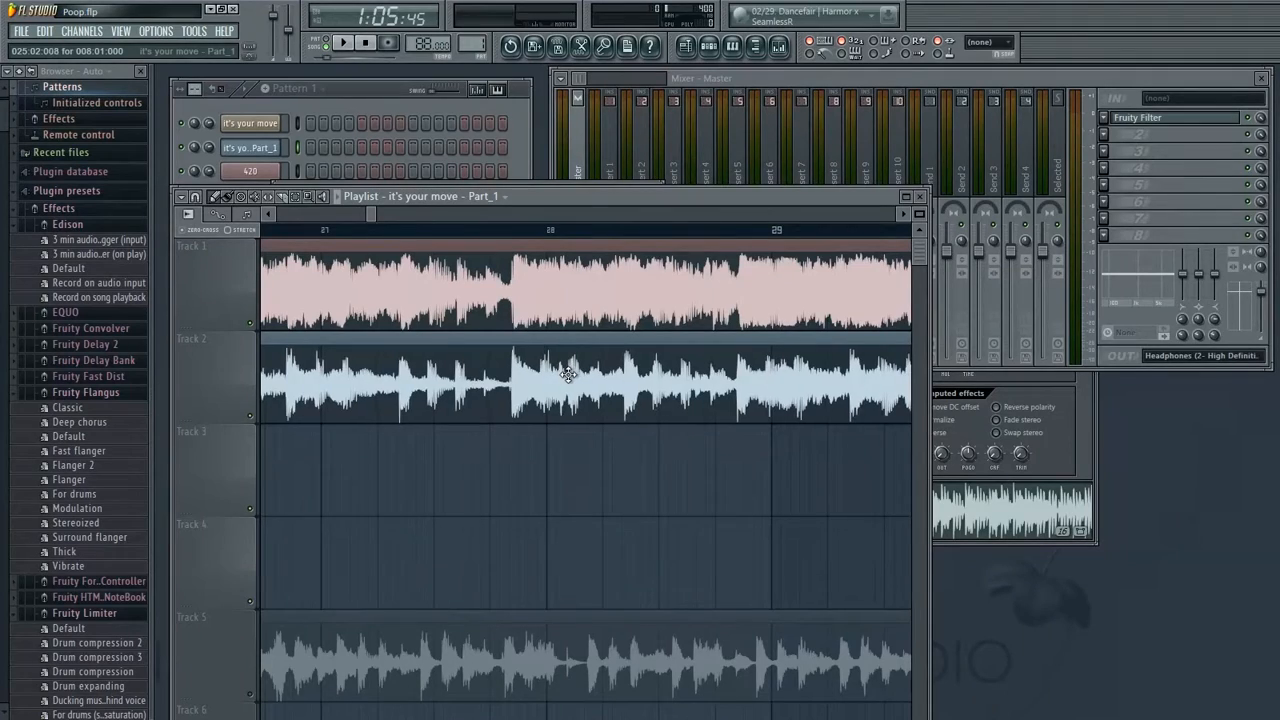
{"action": "scroll", "coordinate": [608, 403], "scroll_direction": "left", "scroll_amount": 3}
{"action": "left_click_drag", "start_coordinate": [623, 399], "coordinate": [624, 401]}
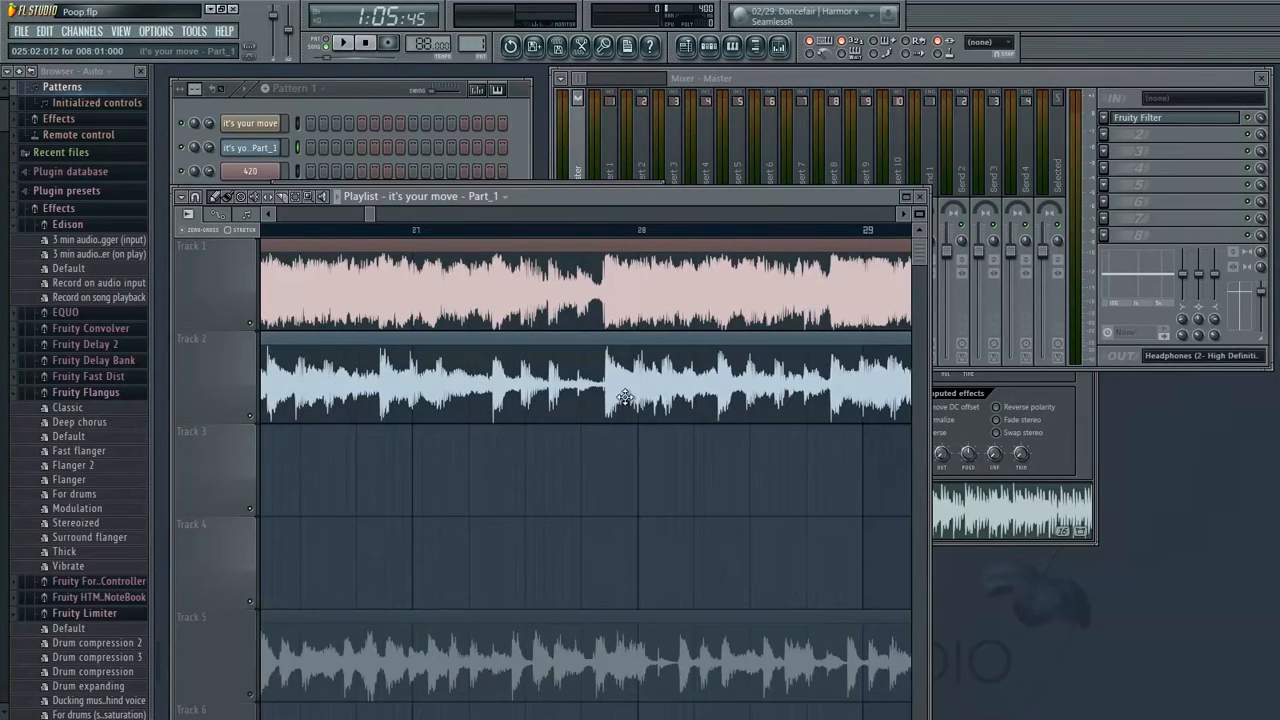
Play the section around bars 31 to 33 to hear where the Track 2 clip should end
{"action": "left_click", "coordinate": [520, 232]}
{"action": "key", "text": "space"}
{"action": "scroll", "coordinate": [650, 405], "scroll_direction": "right", "scroll_amount": 5}
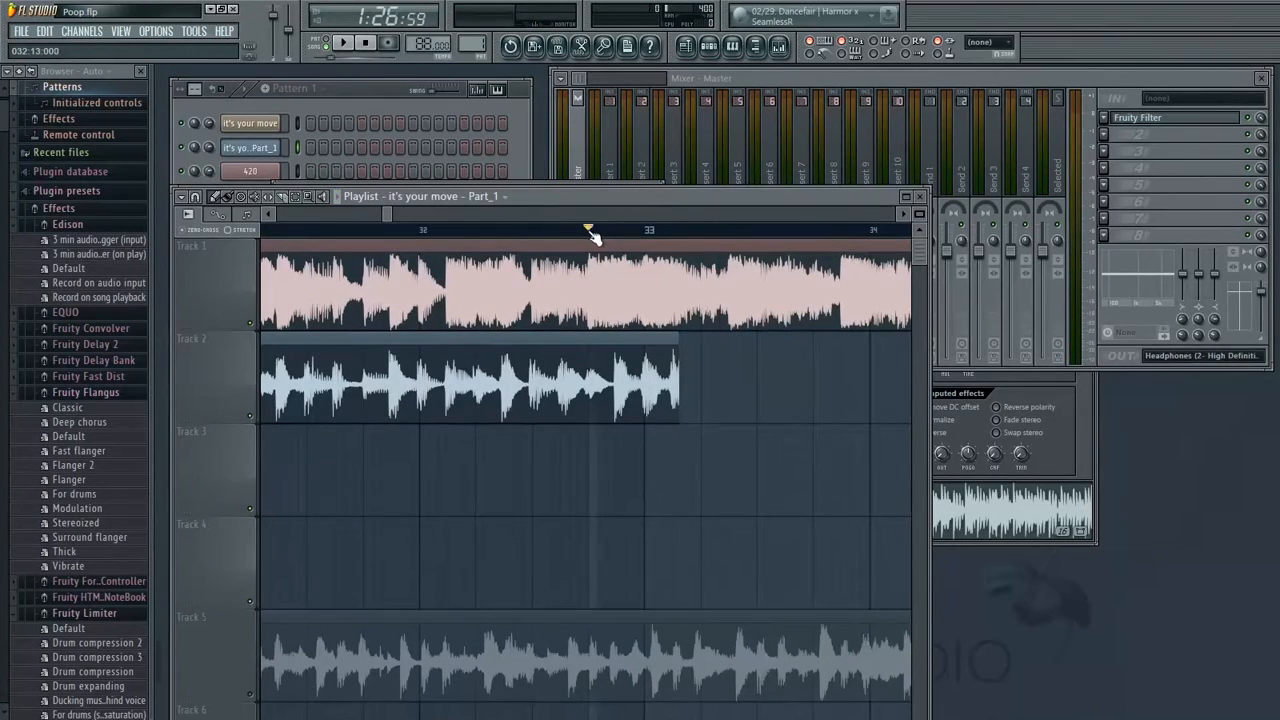
{"action": "scroll", "coordinate": [657, 334], "scroll_direction": "left", "scroll_amount": 1}
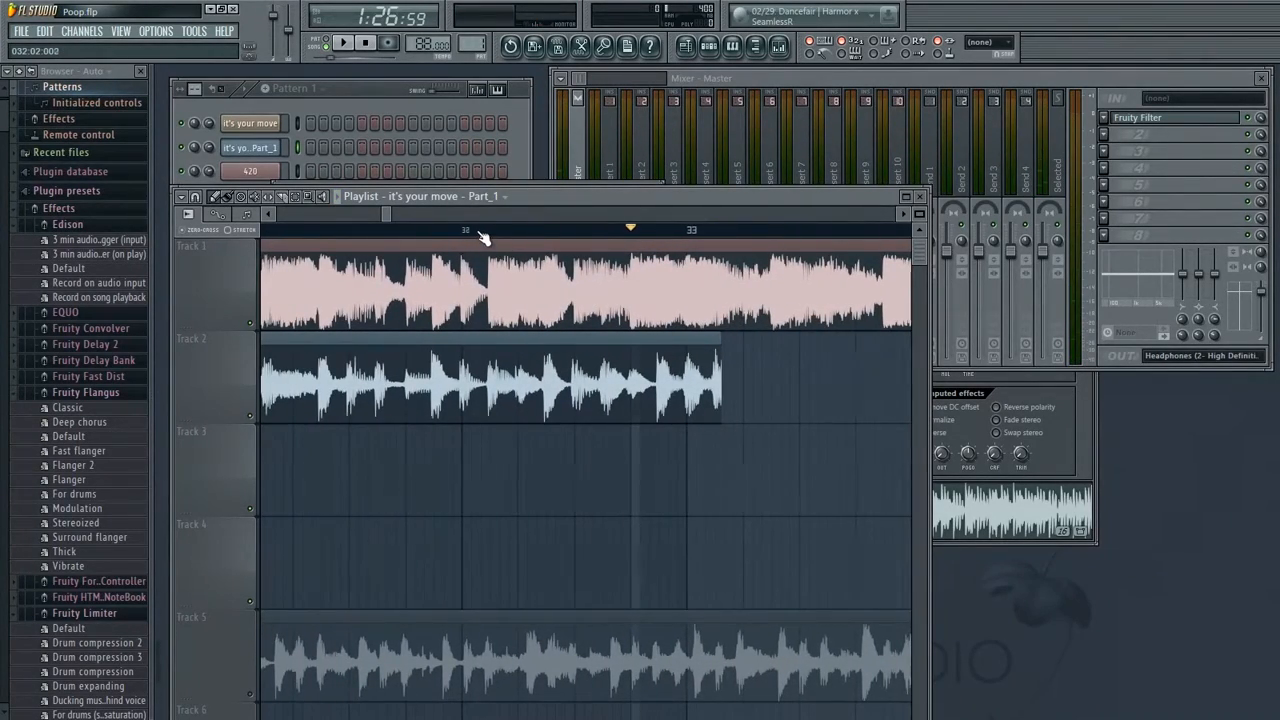
{"action": "key", "text": "space"}
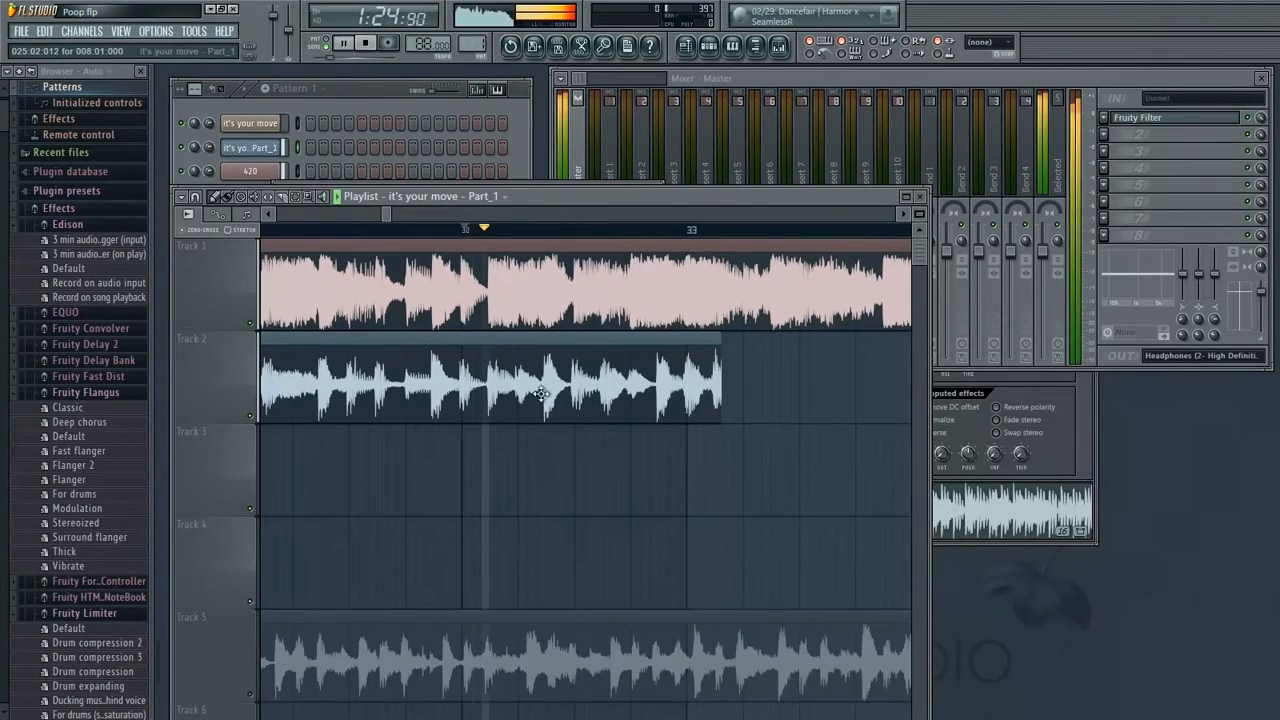
{"action": "key", "text": "space"}
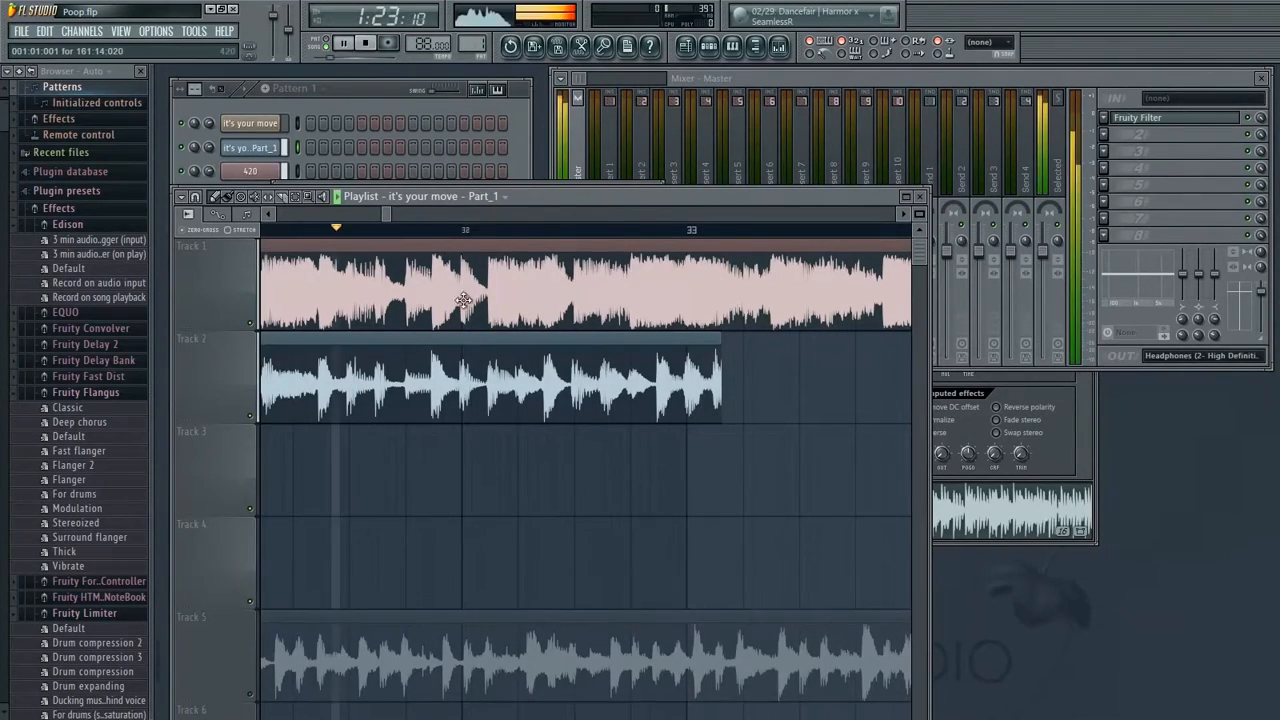
{"action": "scroll", "coordinate": [571, 366], "scroll_direction": "left", "scroll_amount": 3}
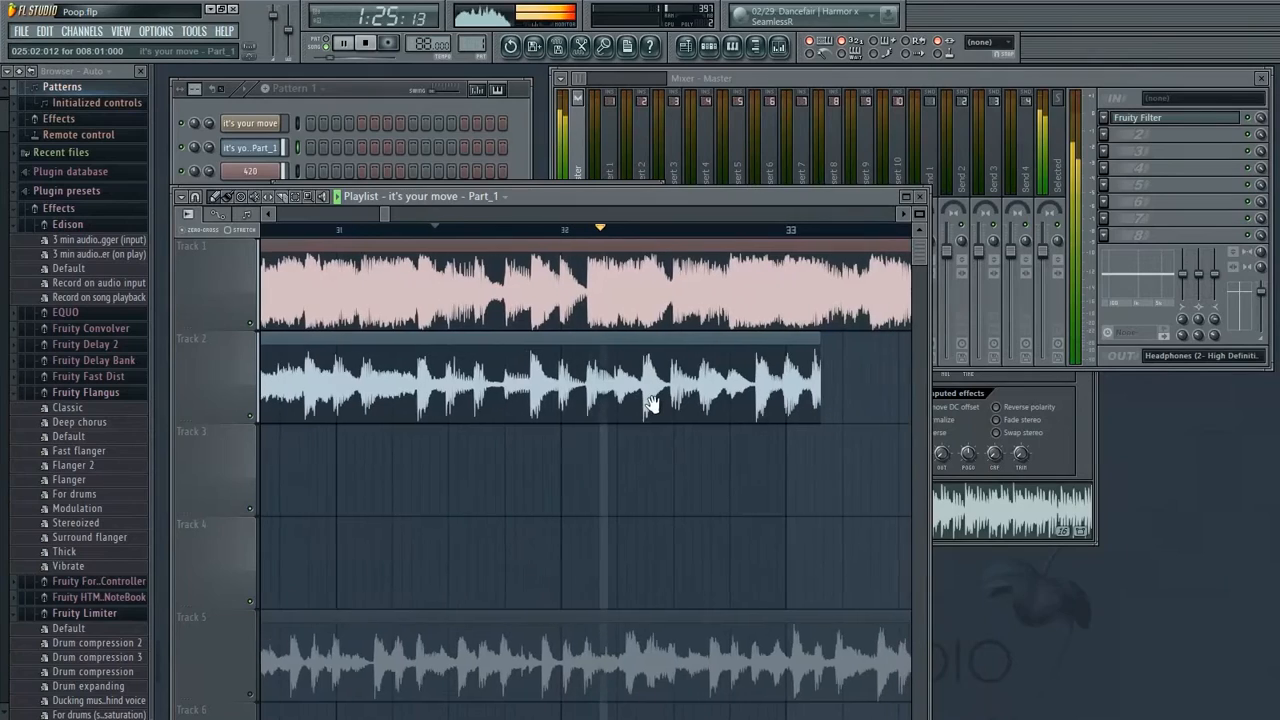
{"action": "scroll", "coordinate": [655, 408], "scroll_direction": "right", "scroll_amount": 1}
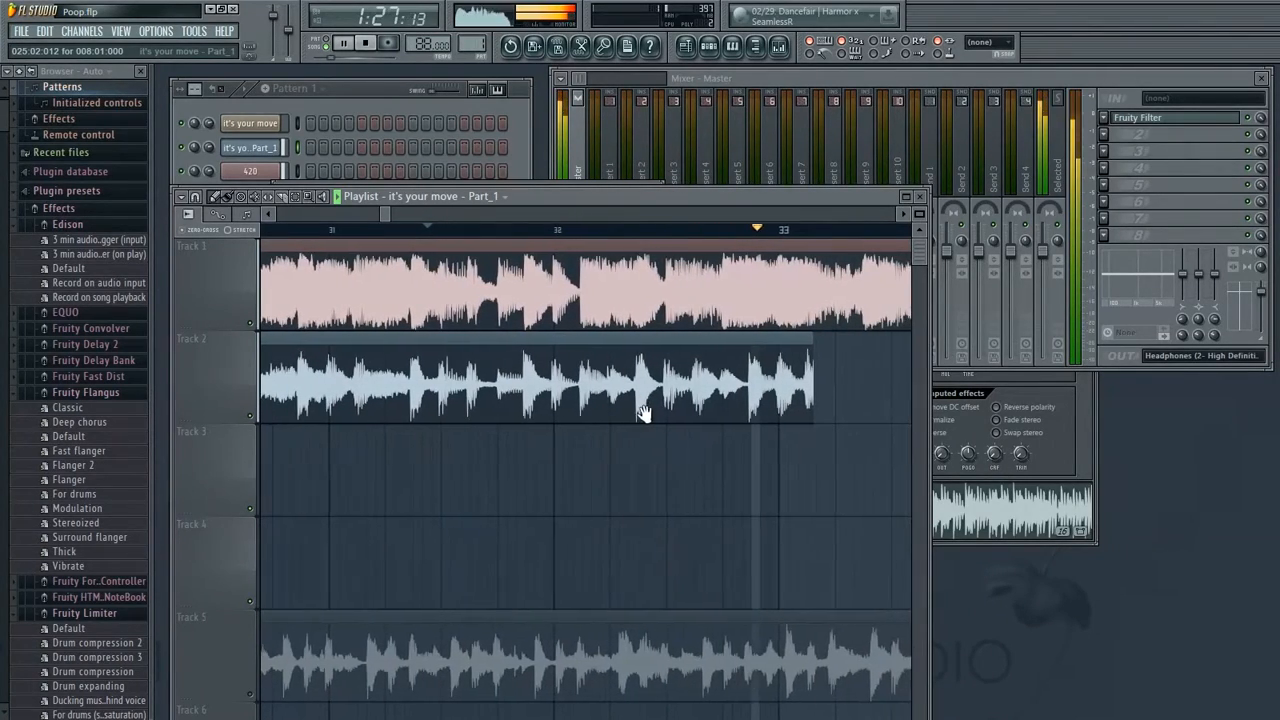
{"action": "key", "text": "space"}
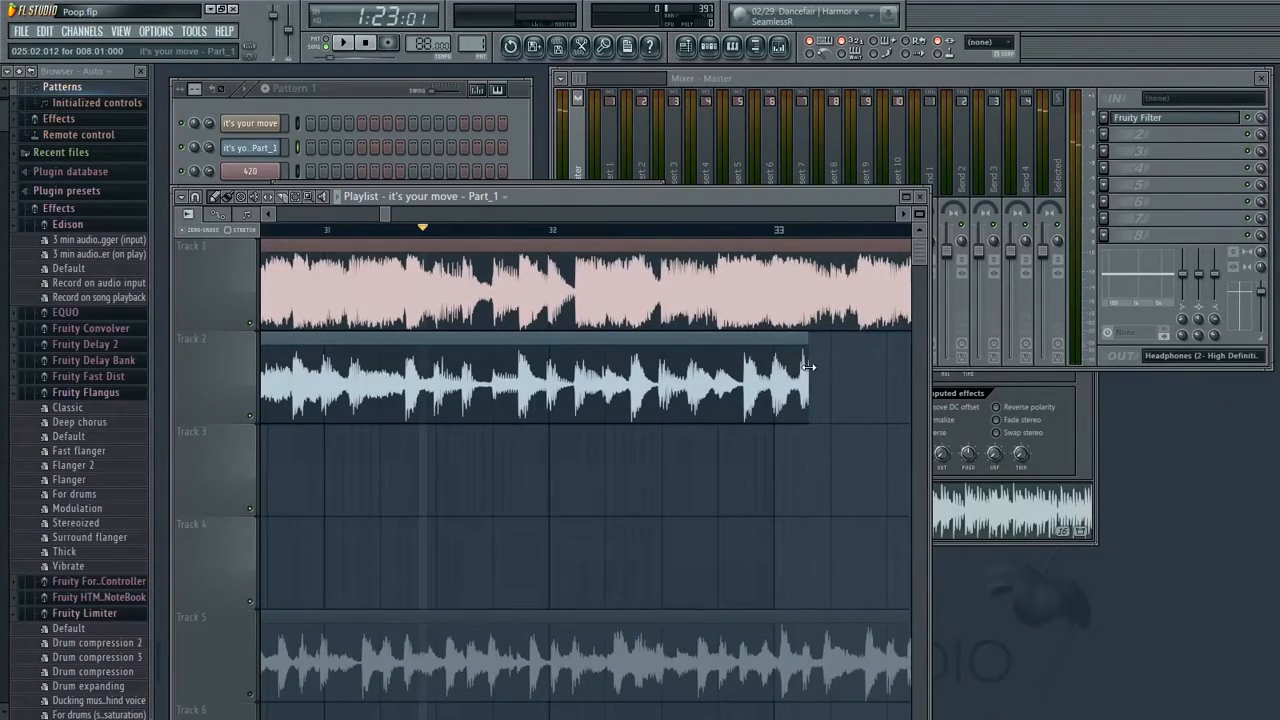
Trim the end of the last Track 2 clip so it stops at bar 32
{"action": "left_click_drag", "start_coordinate": [788, 371], "coordinate": [724, 389]}
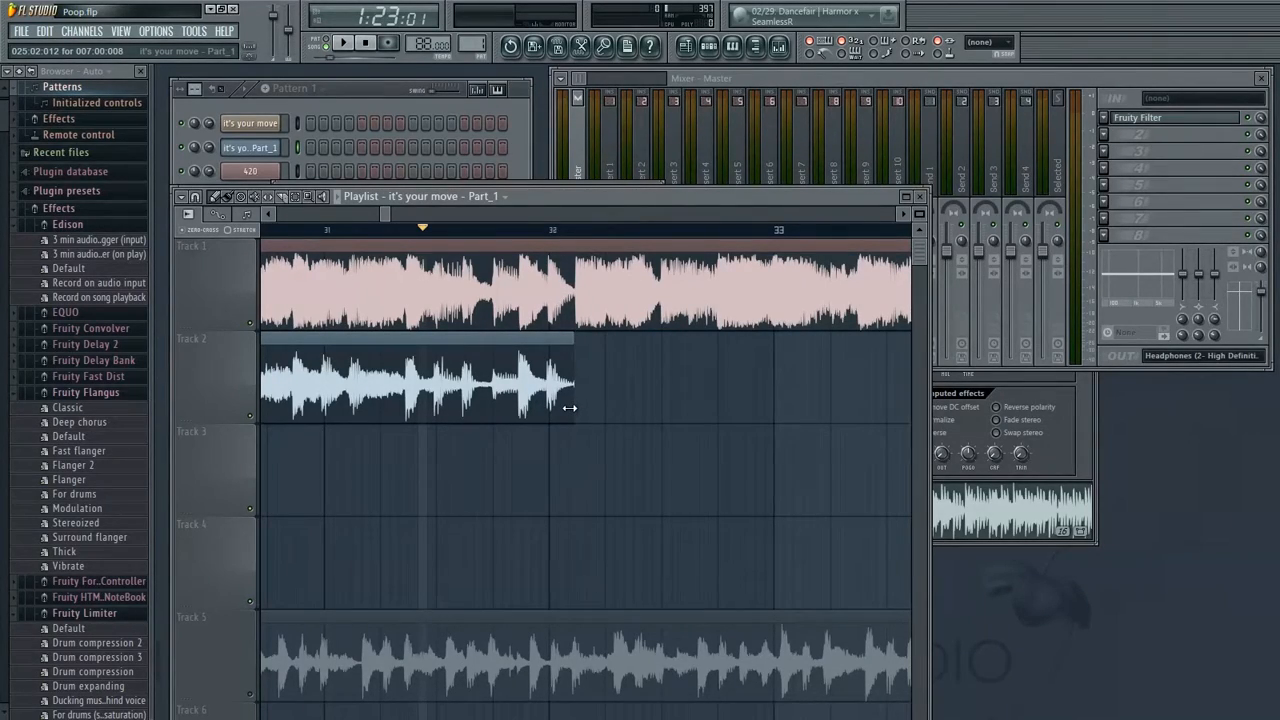
{"action": "scroll", "coordinate": [634, 451], "scroll_direction": "down", "scroll_amount": 1}
{"action": "scroll", "coordinate": [717, 400], "scroll_direction": "up", "scroll_amount": 1}
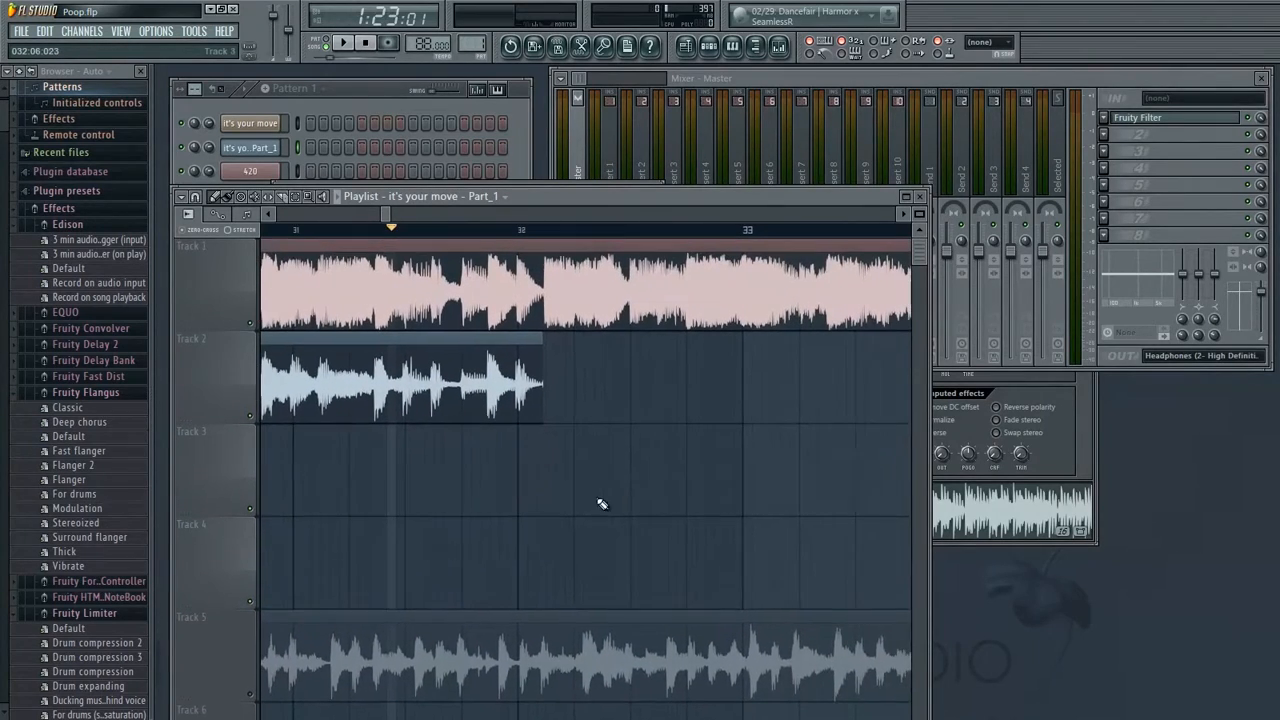
Solo Track 5
{"action": "right_click", "coordinate": [252, 696]}
{"action": "left_click_drag", "start_coordinate": [631, 513], "coordinate": [294, 485]}
{"action": "left_click_drag", "start_coordinate": [634, 383], "coordinate": [447, 415]}
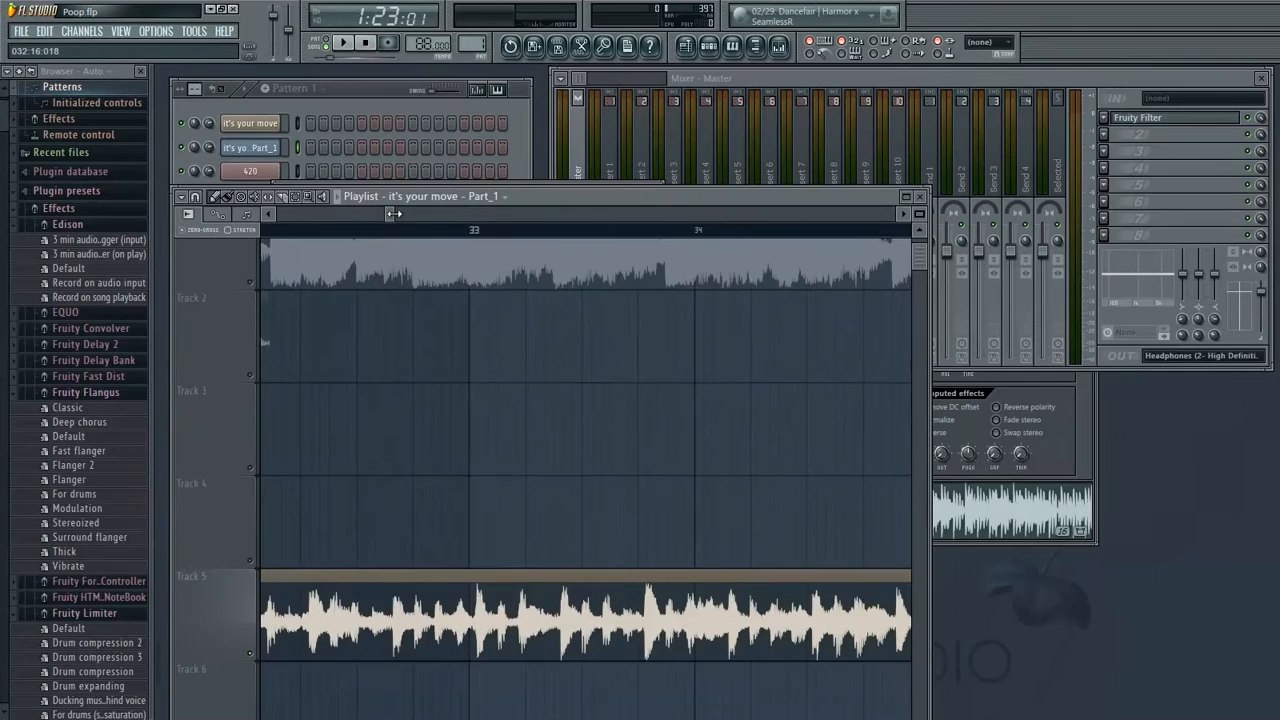
Scroll the playlist to the high-pass envelope and the soloed Track 5 clip starting at bar 9
{"action": "left_click_drag", "start_coordinate": [394, 214], "coordinate": [436, 216]}
{"action": "left_click_drag", "start_coordinate": [398, 336], "coordinate": [703, 411]}
{"action": "scroll", "coordinate": [547, 385], "scroll_direction": "down", "scroll_amount": 1}
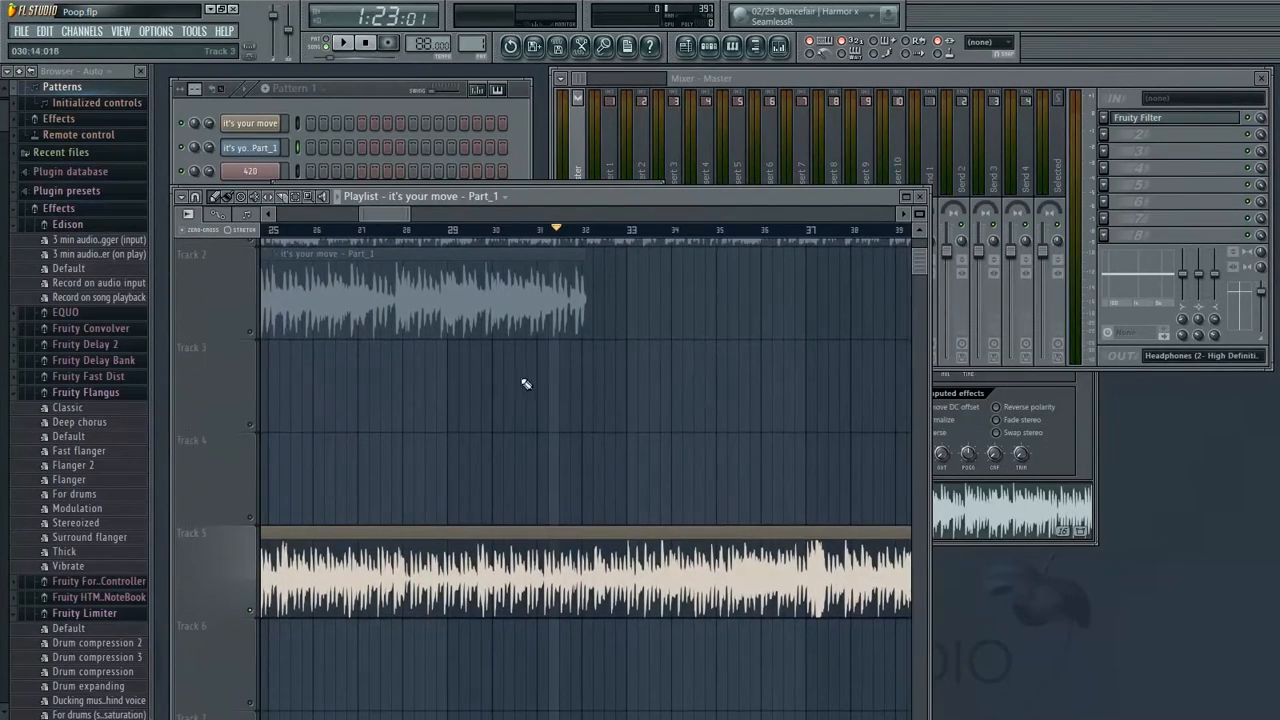
{"action": "left_click_drag", "start_coordinate": [437, 431], "coordinate": [639, 400]}
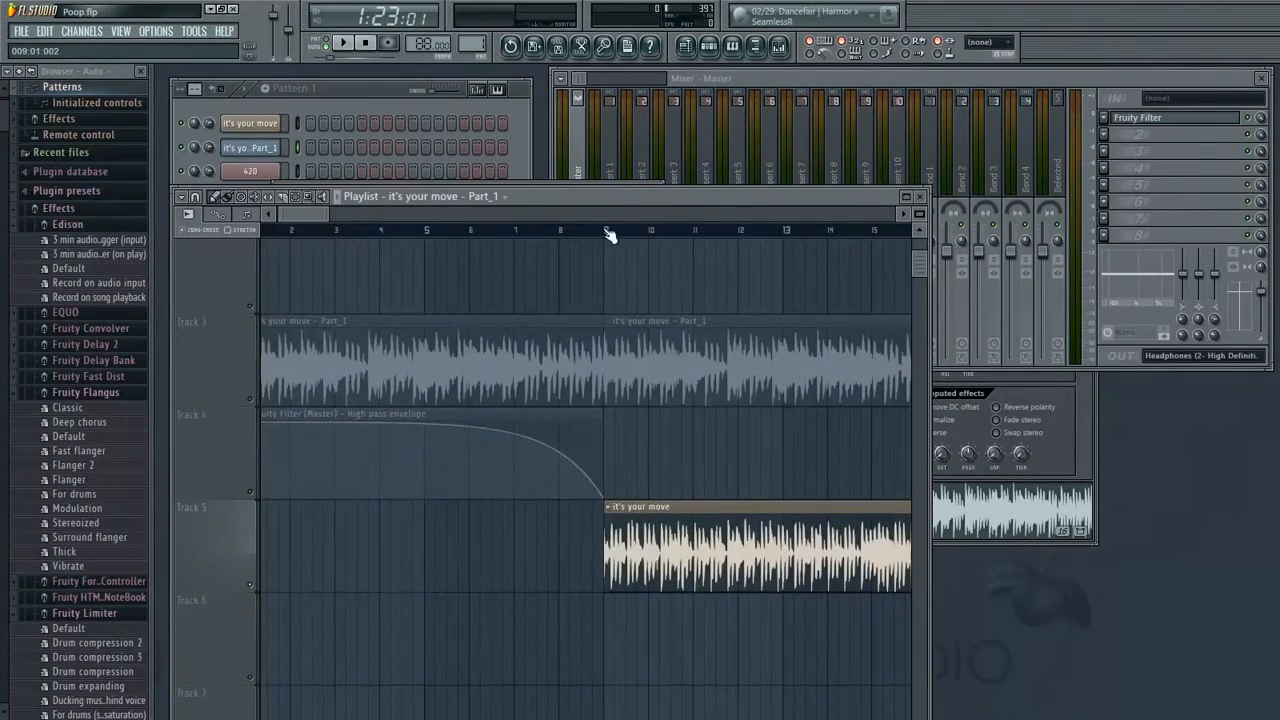
{"action": "left_click_drag", "start_coordinate": [779, 447], "coordinate": [546, 443]}
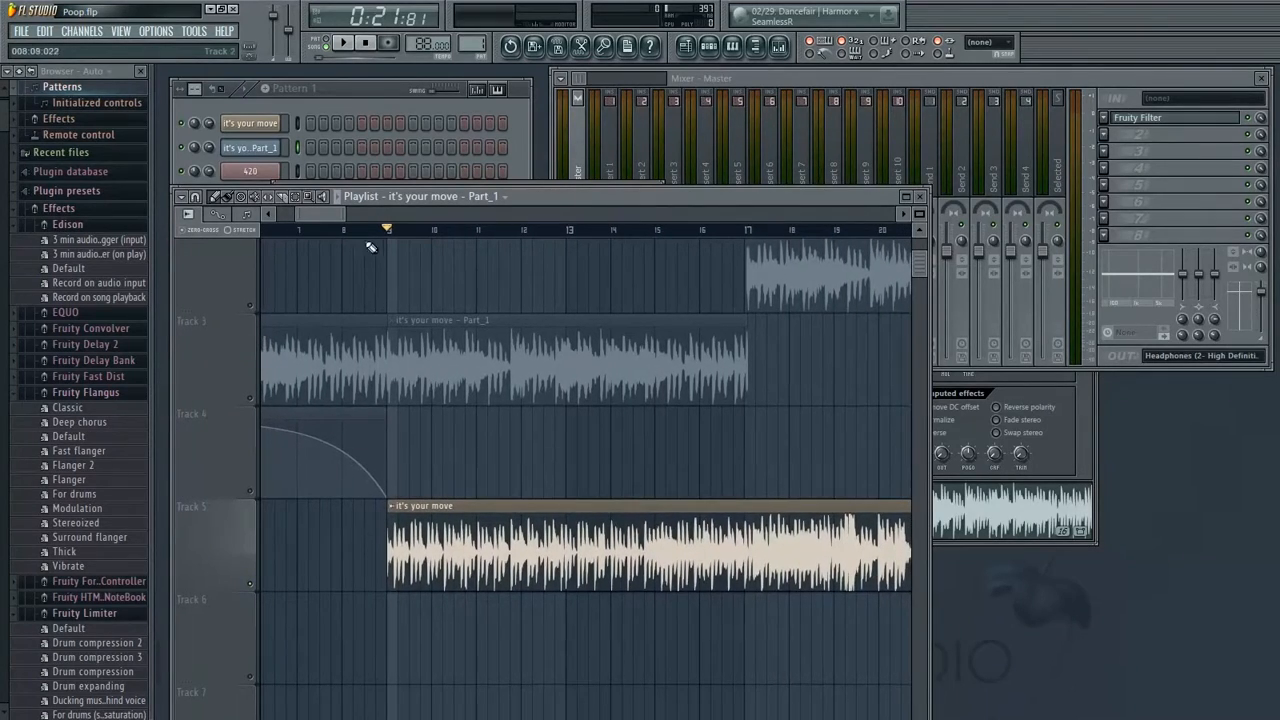
{"action": "left_click_drag", "start_coordinate": [345, 214], "coordinate": [326, 214]}
{"action": "left_click_drag", "start_coordinate": [750, 449], "coordinate": [632, 449]}
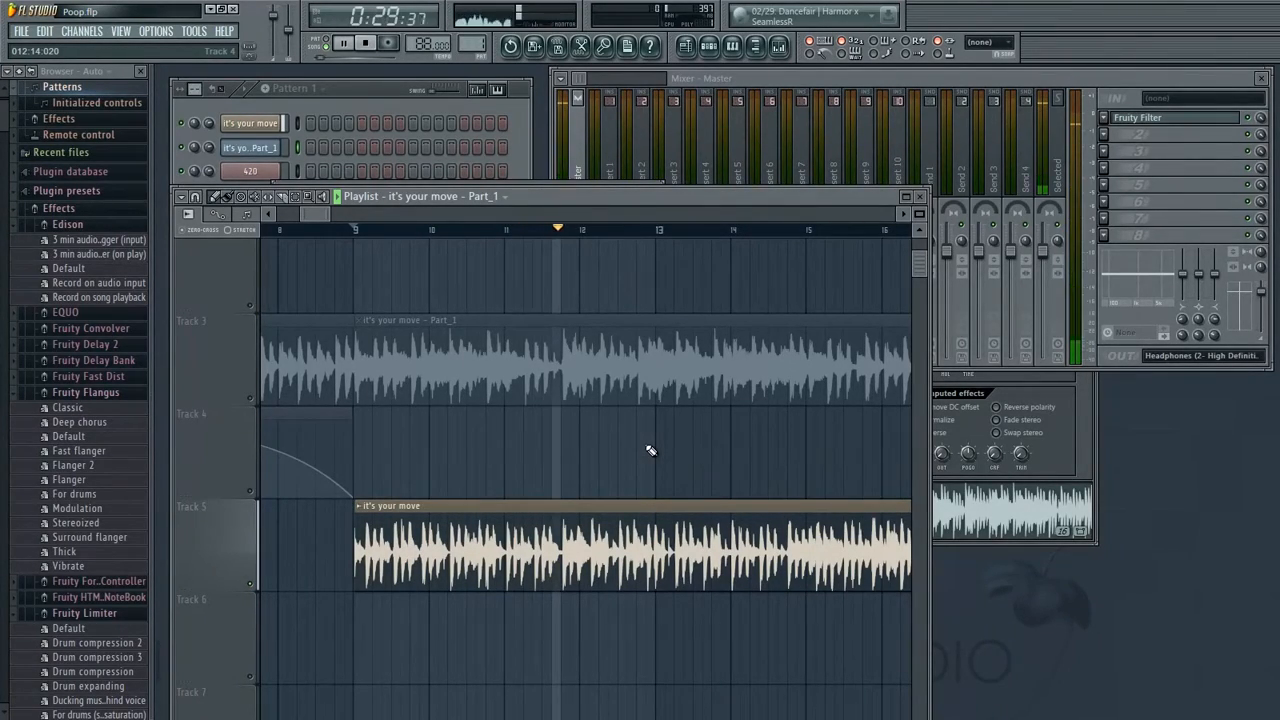
Play the soloed Track 5 clip from bar 9 onward while scrolling through bars 9 to 18
{"action": "left_click_drag", "start_coordinate": [683, 414], "coordinate": [554, 416]}
{"action": "left_click_drag", "start_coordinate": [695, 450], "coordinate": [517, 417]}
{"action": "left_click_drag", "start_coordinate": [671, 437], "coordinate": [667, 413]}
{"action": "left_click_drag", "start_coordinate": [344, 214], "coordinate": [338, 214]}
{"action": "left_click_drag", "start_coordinate": [729, 380], "coordinate": [599, 383]}
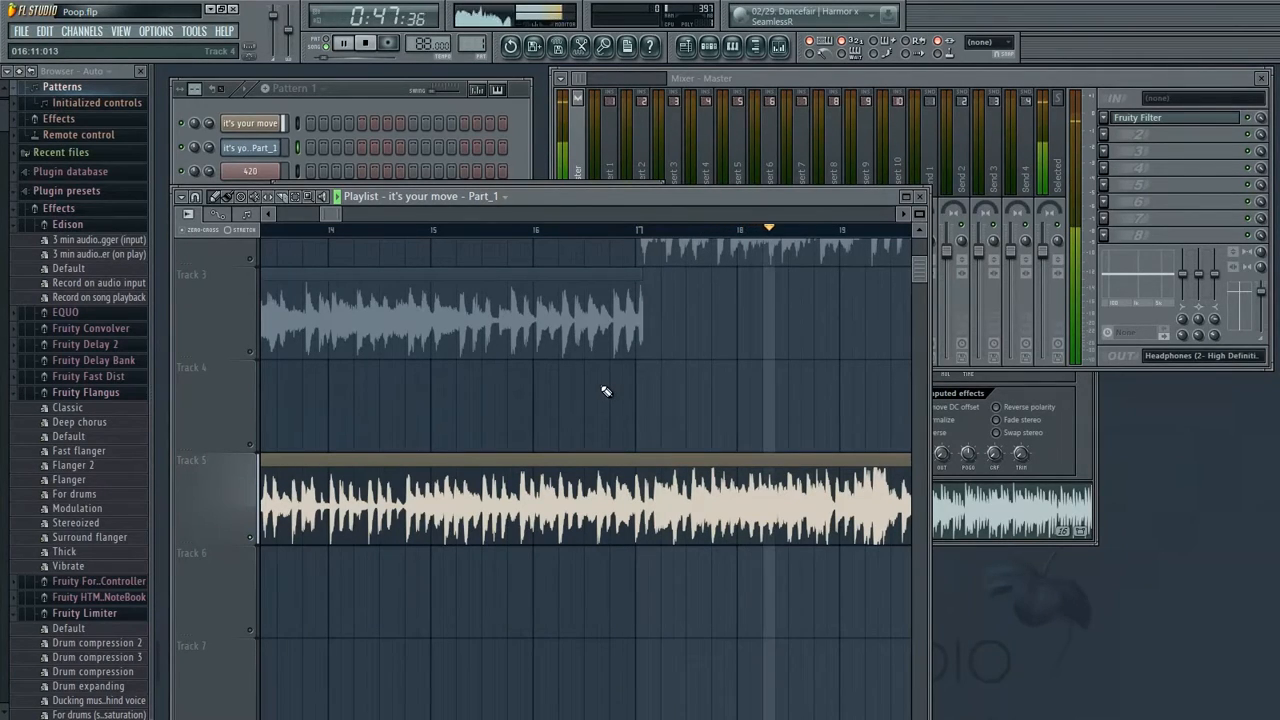
{"action": "left_click_drag", "start_coordinate": [757, 378], "coordinate": [589, 369]}
Play and scroll through bars 18 to 33 to review Track 5 against the other tracks
{"action": "key", "text": "space"}
{"action": "left_click_drag", "start_coordinate": [732, 350], "coordinate": [581, 311]}
{"action": "left_click_drag", "start_coordinate": [351, 213], "coordinate": [340, 215]}
{"action": "left_click_drag", "start_coordinate": [691, 403], "coordinate": [656, 412]}
{"action": "key", "text": "space"}
{"action": "key", "text": "space"}
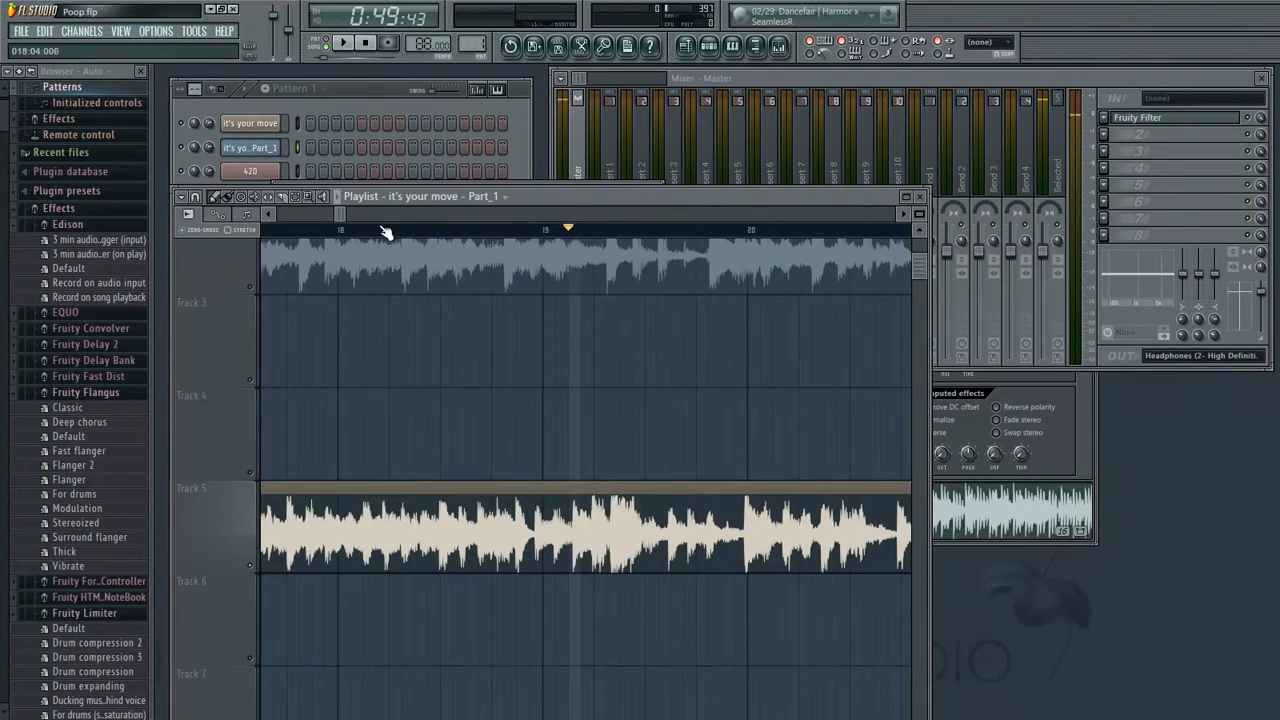
{"action": "key", "text": "space"}
{"action": "key", "text": "space"}
{"action": "left_click_drag", "start_coordinate": [774, 388], "coordinate": [823, 489]}
{"action": "left_click_drag", "start_coordinate": [446, 566], "coordinate": [632, 594]}
{"action": "left_click_drag", "start_coordinate": [810, 500], "coordinate": [311, 463]}
{"action": "left_click_drag", "start_coordinate": [690, 440], "coordinate": [380, 451]}
{"action": "left_click_drag", "start_coordinate": [790, 410], "coordinate": [380, 430]}
{"action": "left_click_drag", "start_coordinate": [840, 385], "coordinate": [350, 445]}
{"action": "left_click_drag", "start_coordinate": [850, 405], "coordinate": [400, 445]}
{"action": "left_click_drag", "start_coordinate": [800, 410], "coordinate": [400, 435]}
{"action": "left_click_drag", "start_coordinate": [770, 405], "coordinate": [390, 430]}
{"action": "mouse_move", "coordinate": [587, 424]}
{"action": "left_mouse_down"}
{"action": "mouse_move", "coordinate": [537, 426]}
{"action": "mouse_move", "coordinate": [594, 428]}
{"action": "left_mouse_up"}
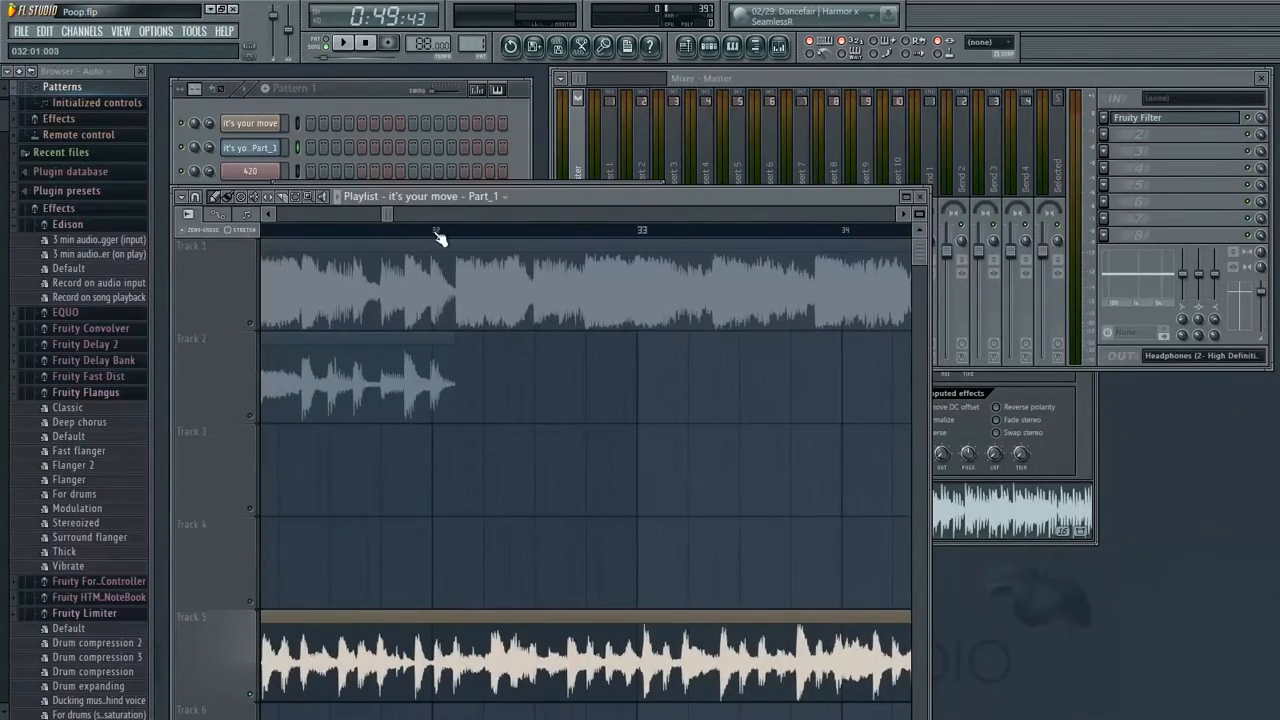
Unmute Track 1 and mute Track 5, then start playback around bar 32
{"action": "left_click", "coordinate": [255, 327]}
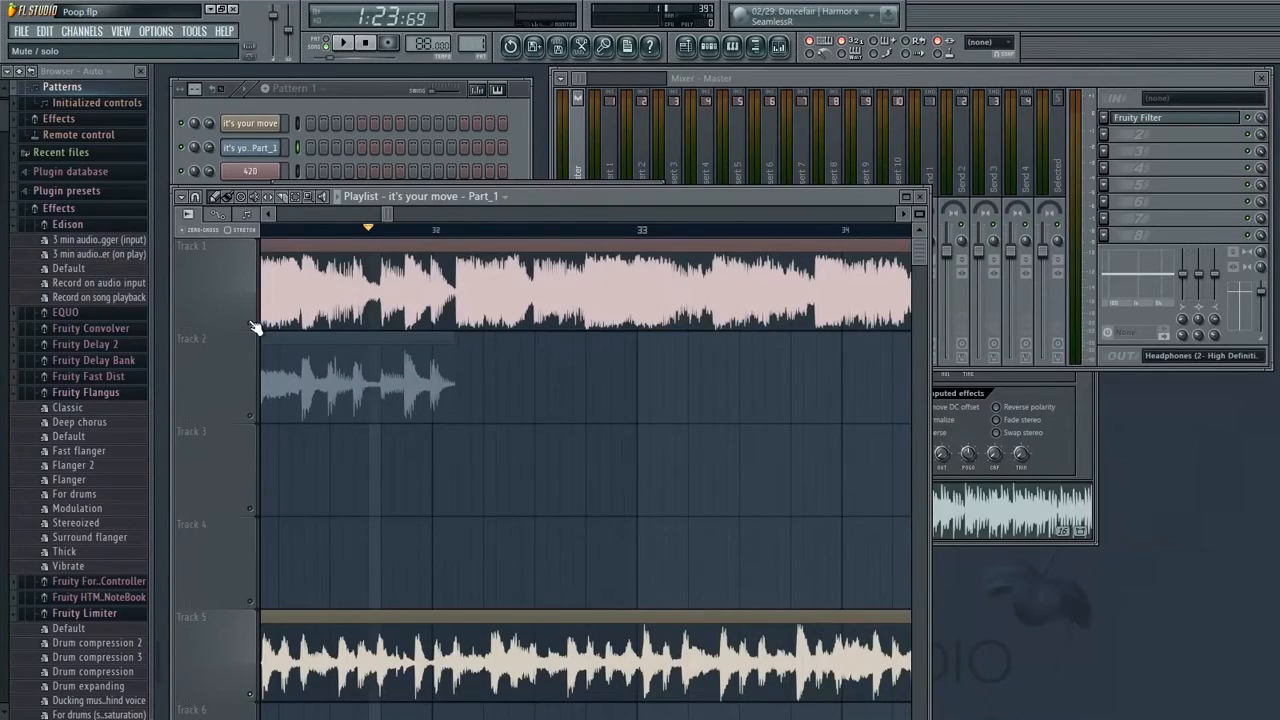
{"action": "left_click", "coordinate": [252, 695]}
{"action": "key", "text": "space"}
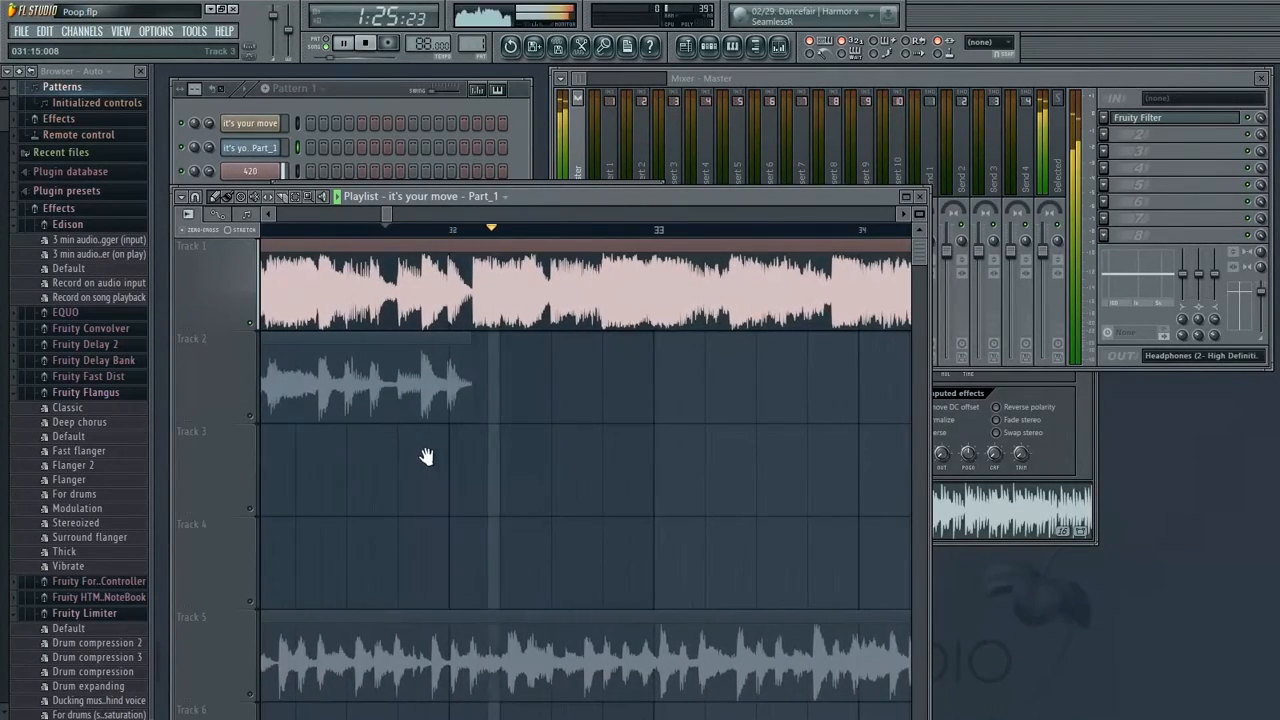
Re-enable Track 5 and play the section around bars 27 to 29
{"action": "key", "text": "space"}
{"action": "left_click_drag", "start_coordinate": [396, 355], "coordinate": [611, 366]}
{"action": "left_click", "coordinate": [255, 324]}
{"action": "left_click_drag", "start_coordinate": [752, 450], "coordinate": [1100, 480]}
{"action": "left_click_drag", "start_coordinate": [290, 515], "coordinate": [598, 441]}
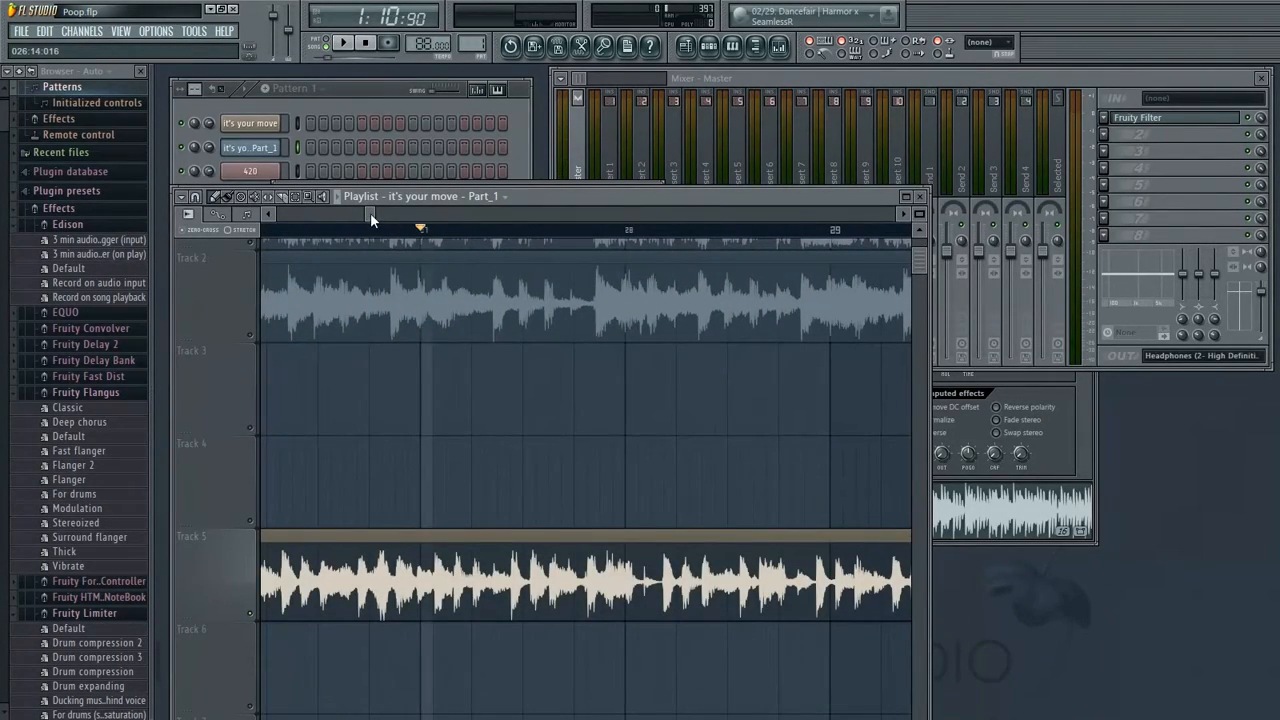
{"action": "key", "text": "space"}
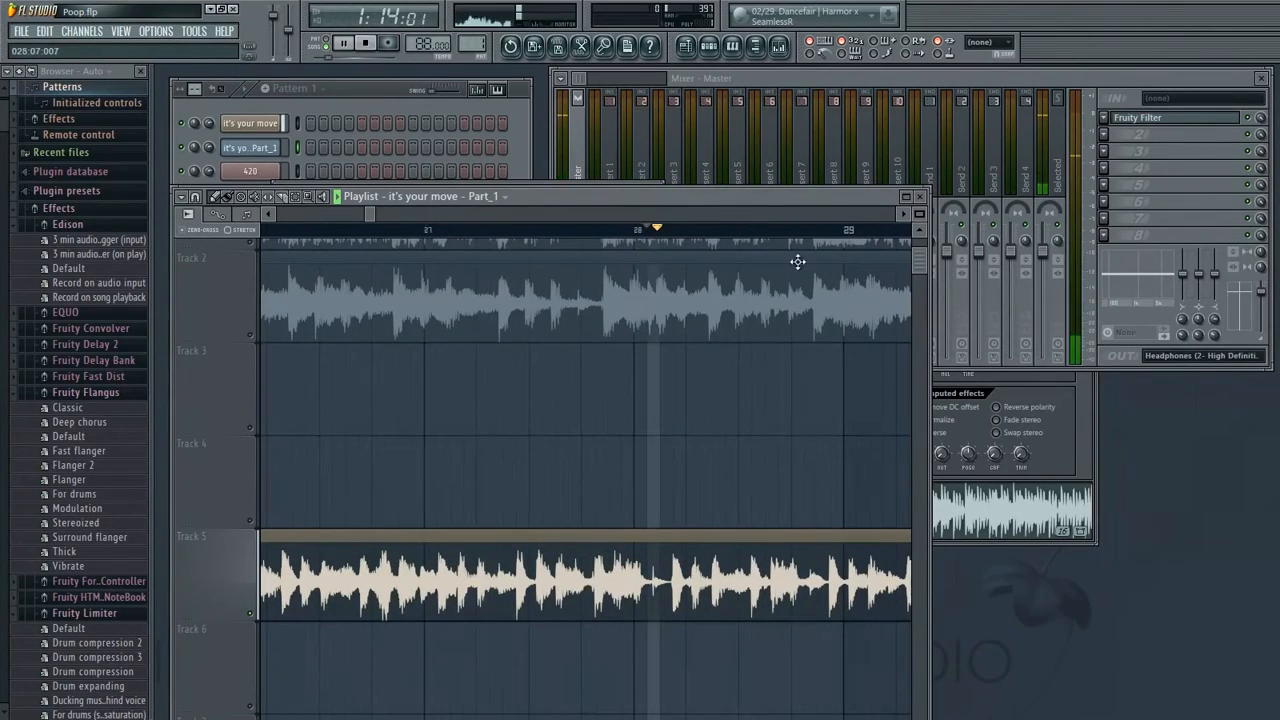
Play and scroll through bars 20 to 30 while listening to Track 5
{"action": "left_click_drag", "start_coordinate": [834, 222], "coordinate": [634, 246]}
{"action": "left_click_drag", "start_coordinate": [829, 306], "coordinate": [611, 240]}
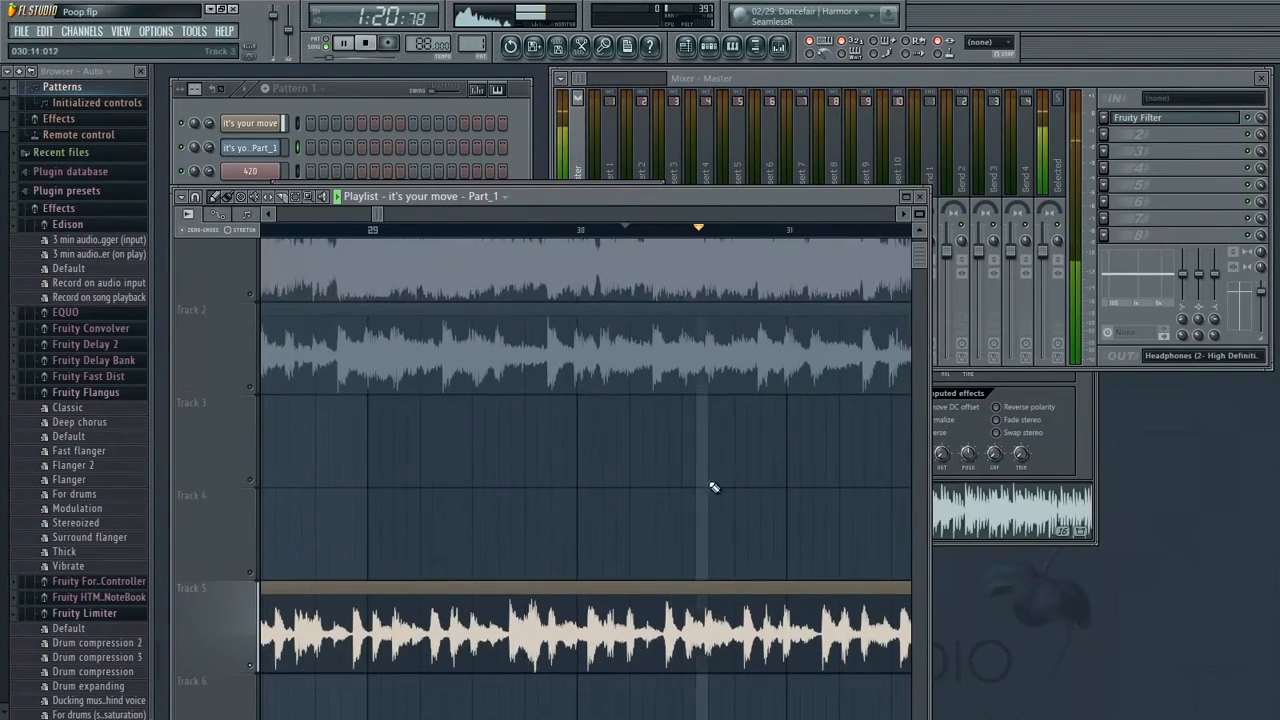
{"action": "left_click_drag", "start_coordinate": [895, 346], "coordinate": [717, 366]}
{"action": "mouse_move", "coordinate": [821, 381]}
{"action": "left_mouse_down"}
{"action": "mouse_move", "coordinate": [671, 335]}
{"action": "mouse_move", "coordinate": [840, 377]}
{"action": "left_mouse_up"}
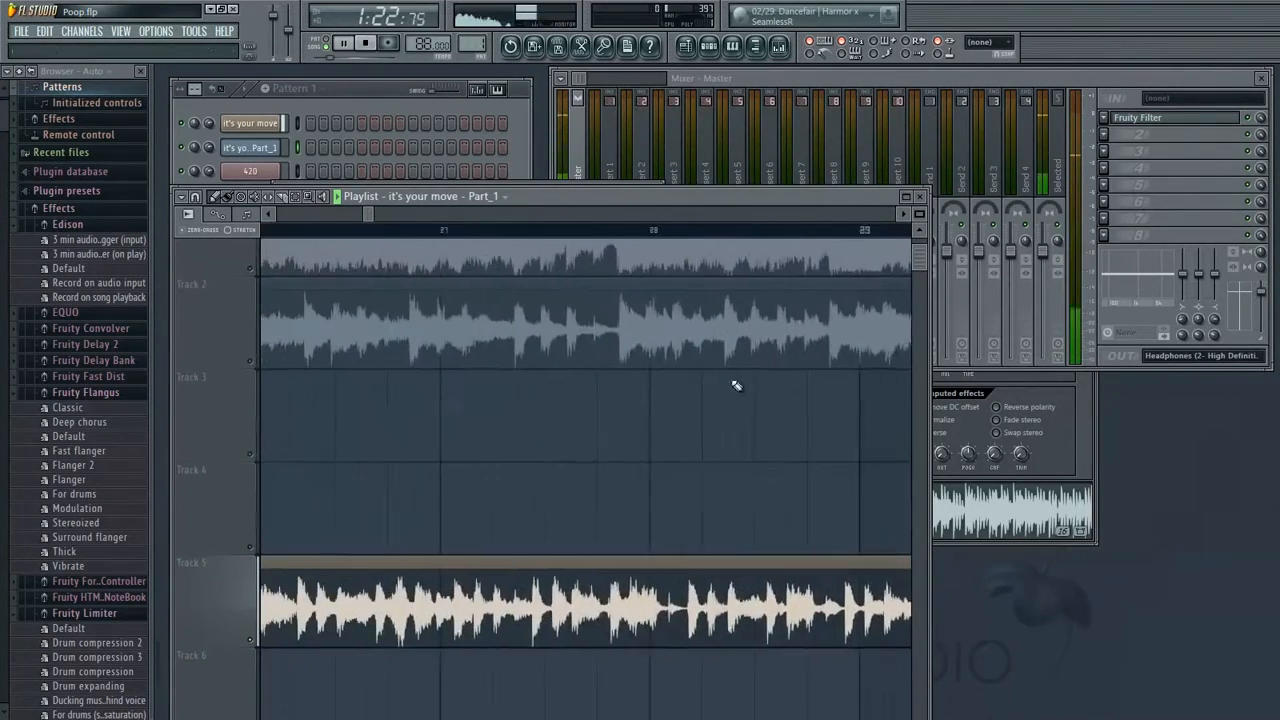
{"action": "left_click_drag", "start_coordinate": [430, 310], "coordinate": [511, 271]}
{"action": "left_click_drag", "start_coordinate": [356, 215], "coordinate": [236, 243]}
{"action": "left_click", "coordinate": [362, 230]}
{"action": "key", "text": "space"}
{"action": "left_click_drag", "start_coordinate": [340, 375], "coordinate": [578, 409]}
{"action": "key", "text": "space"}
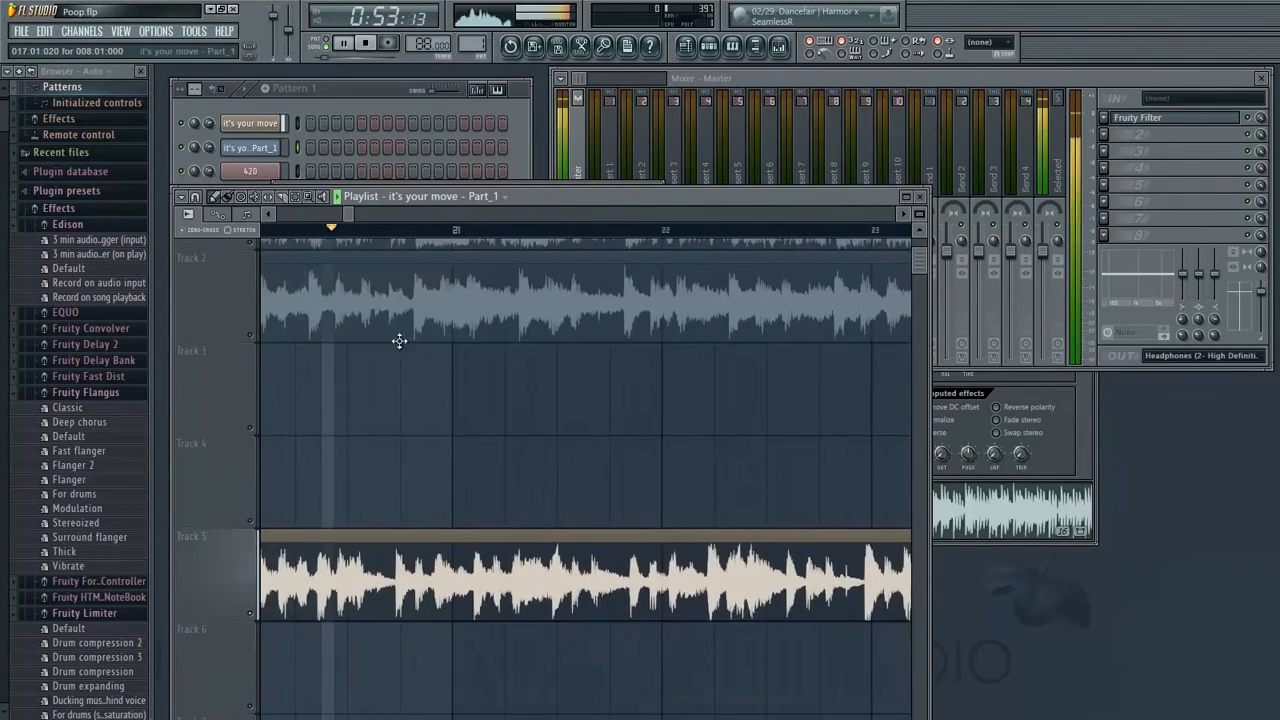
Zoom in on Track 5 around bars 18 to 20 and play it back
{"action": "left_click_drag", "start_coordinate": [417, 337], "coordinate": [865, 380]}
{"action": "key", "text": "space"}
{"action": "left_click_drag", "start_coordinate": [416, 236], "coordinate": [166, 277]}
{"action": "key", "text": "space"}
{"action": "left_click_drag", "start_coordinate": [410, 372], "coordinate": [446, 414]}
{"action": "left_click_drag", "start_coordinate": [680, 434], "coordinate": [611, 431]}
{"action": "left_click", "coordinate": [609, 233]}
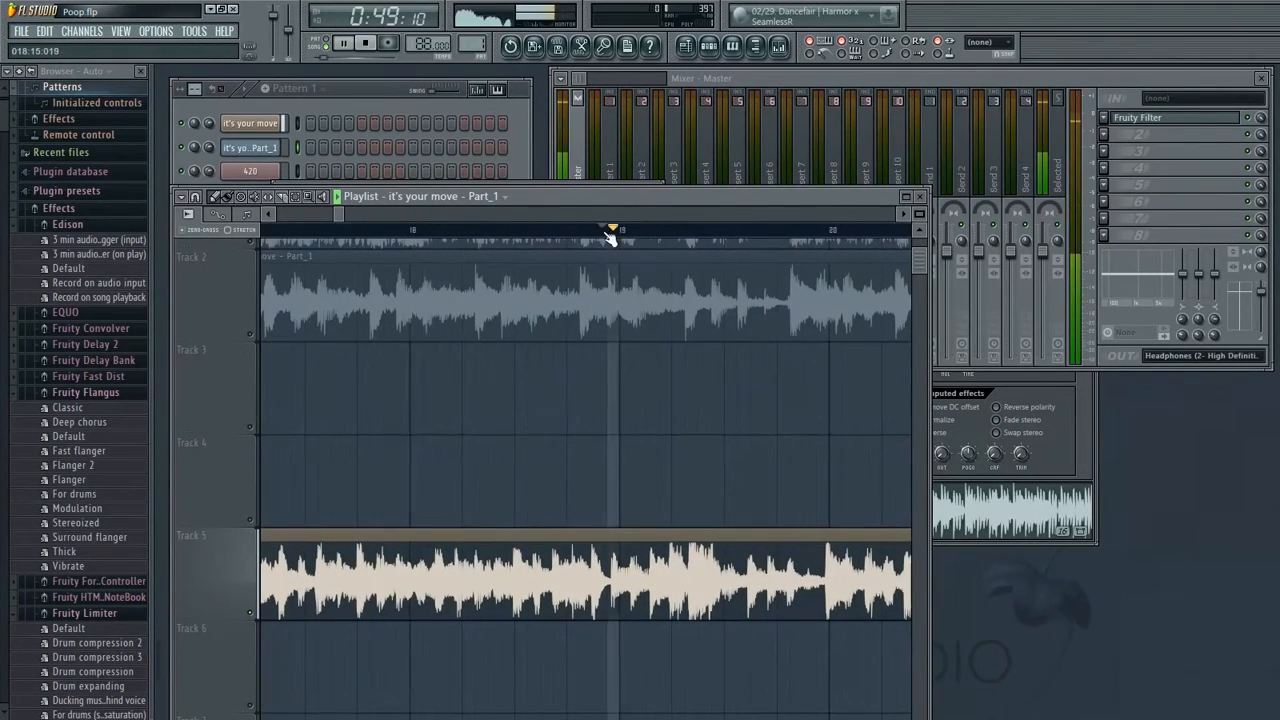
{"action": "left_click_drag", "start_coordinate": [708, 391], "coordinate": [577, 400]}
{"action": "left_click_drag", "start_coordinate": [490, 229], "coordinate": [428, 241]}
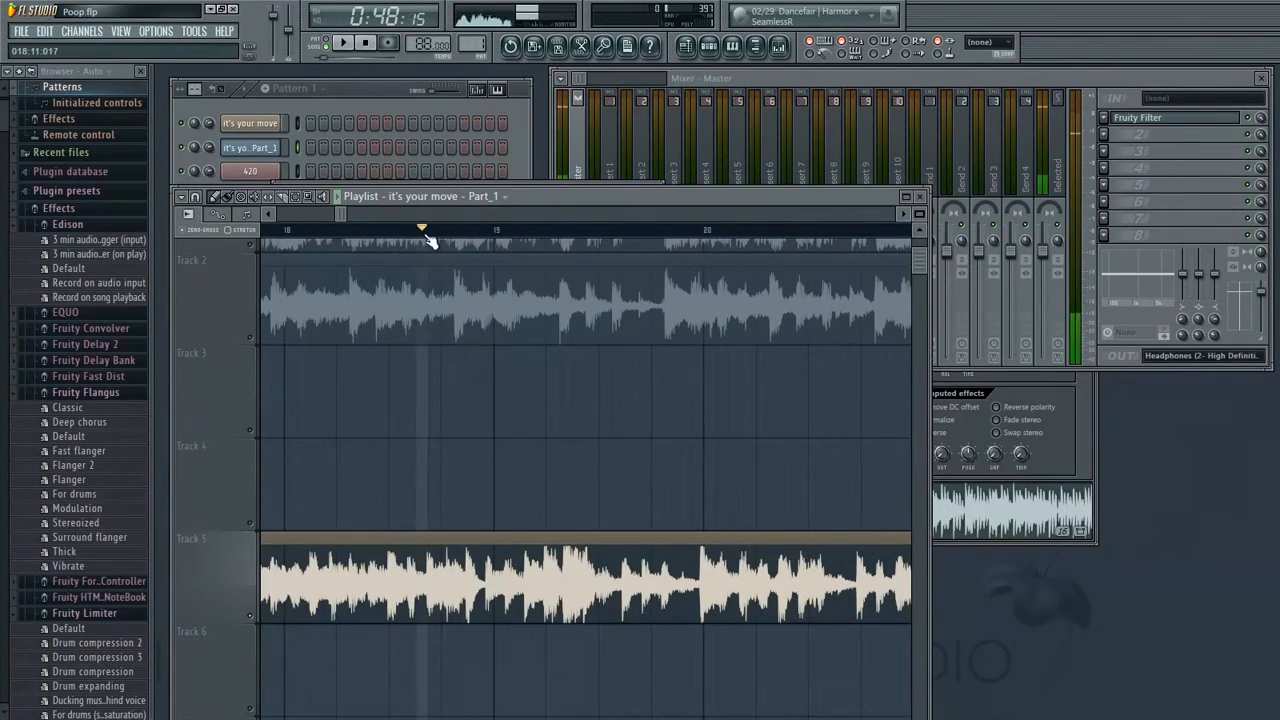
{"action": "left_click_drag", "start_coordinate": [537, 366], "coordinate": [576, 340]}
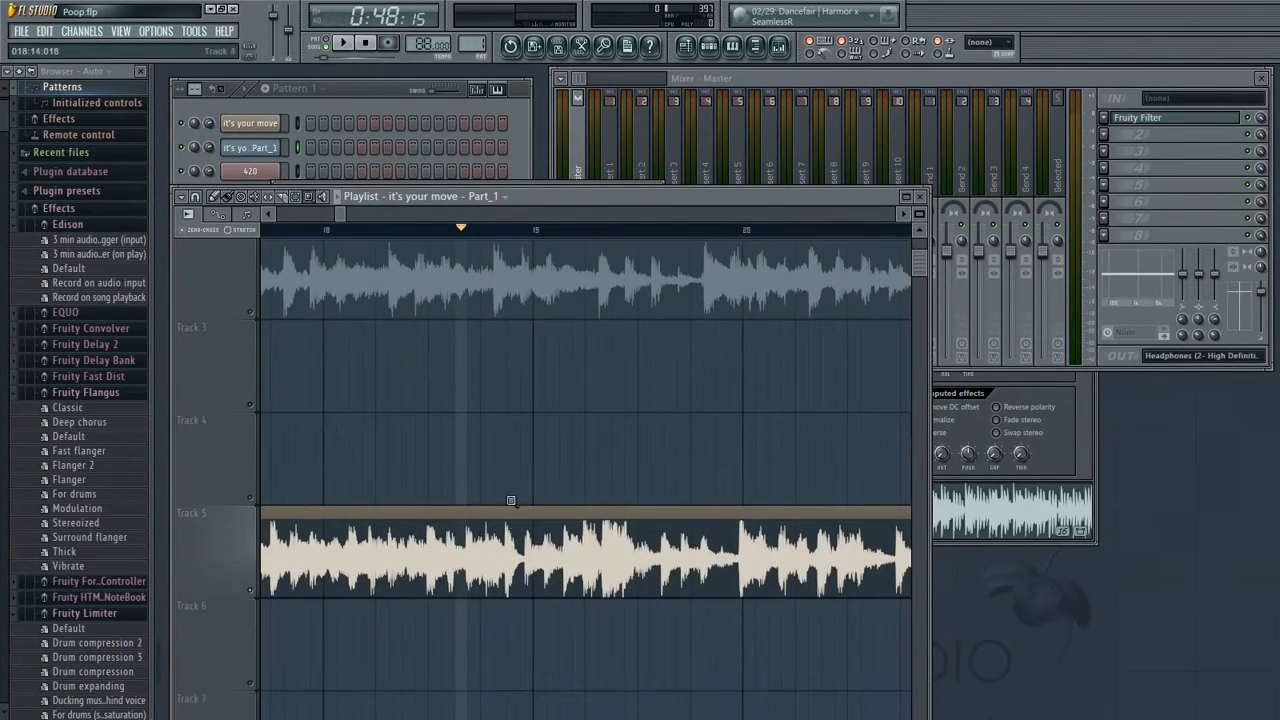
{"action": "left_click_drag", "start_coordinate": [429, 415], "coordinate": [722, 688]}
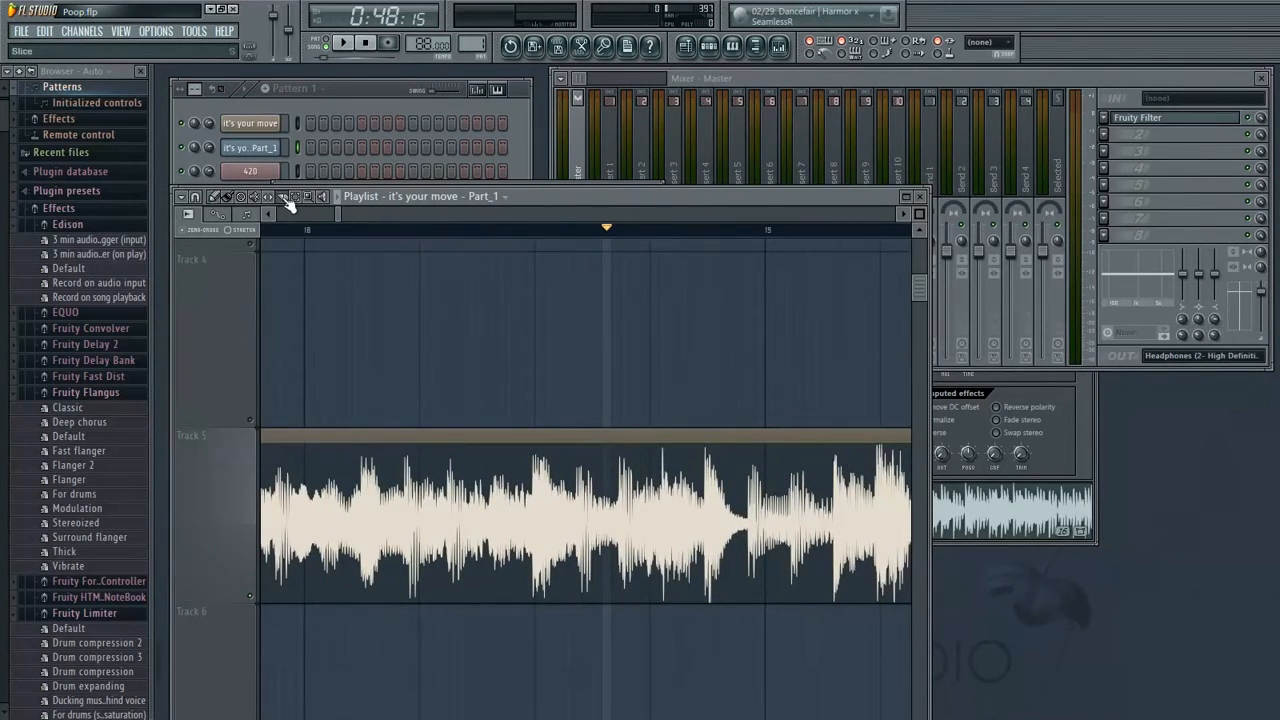
{"action": "key", "text": "space"}
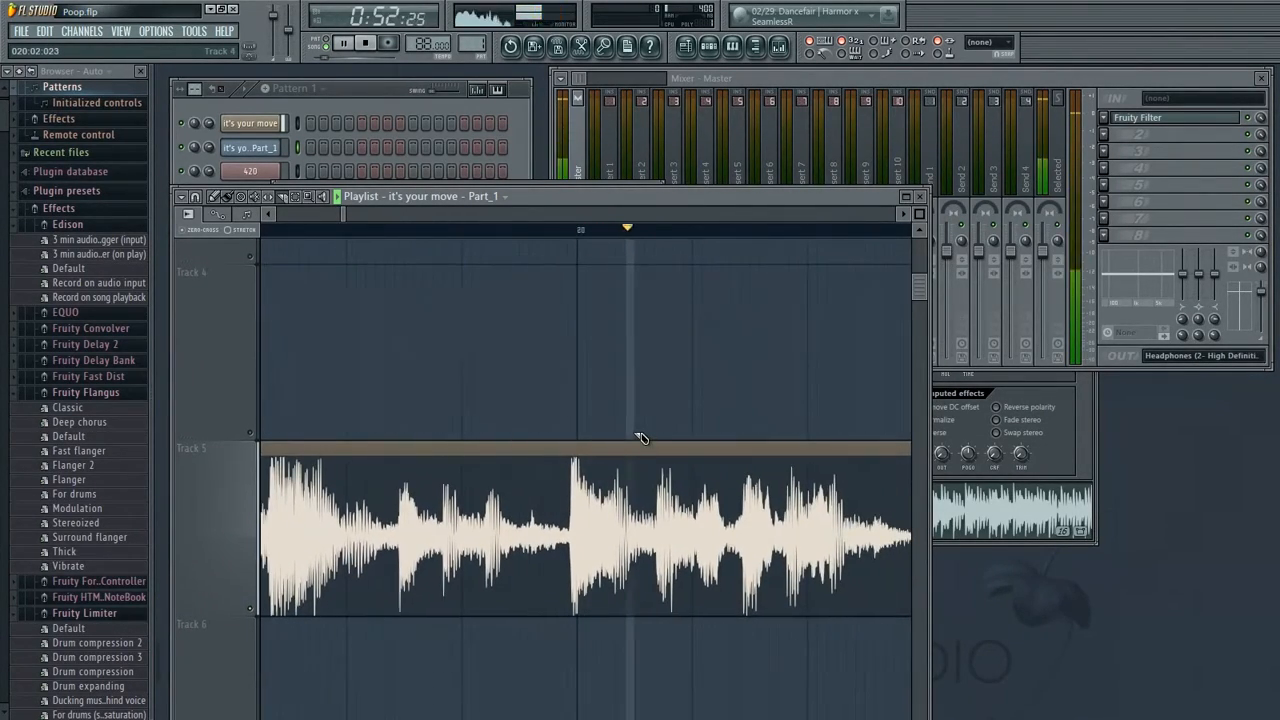
Scroll through bars 20 to 23 at high zoom while playing Track 5
{"action": "left_click_drag", "start_coordinate": [683, 588], "coordinate": [500, 397]}
{"action": "left_click_drag", "start_coordinate": [735, 390], "coordinate": [484, 444]}
{"action": "left_click_drag", "start_coordinate": [750, 446], "coordinate": [482, 480]}
{"action": "key", "text": "space"}
{"action": "left_click_drag", "start_coordinate": [769, 424], "coordinate": [573, 500]}
{"action": "left_click_drag", "start_coordinate": [451, 363], "coordinate": [532, 611]}
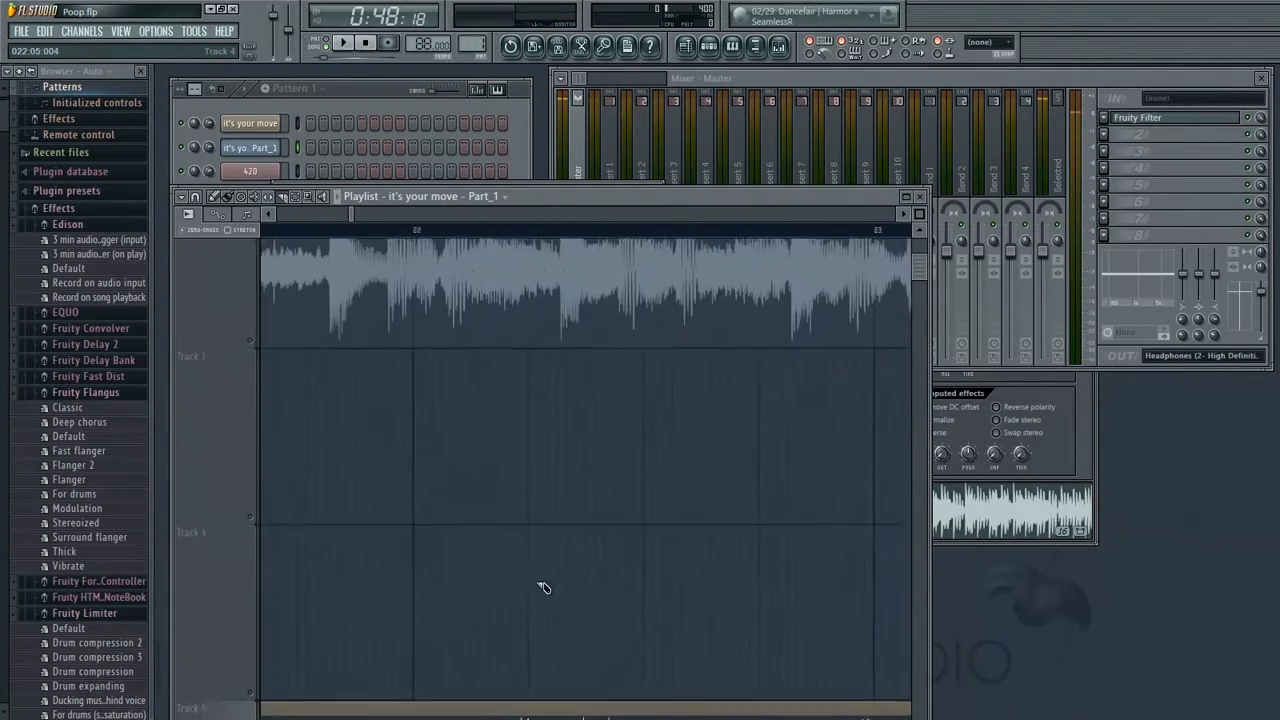
{"action": "left_click_drag", "start_coordinate": [555, 288], "coordinate": [386, 531]}
{"action": "left_click_drag", "start_coordinate": [560, 402], "coordinate": [675, 543]}
{"action": "left_click", "coordinate": [250, 406]}
{"action": "left_click_drag", "start_coordinate": [485, 430], "coordinate": [736, 436]}
{"action": "left_click_drag", "start_coordinate": [440, 497], "coordinate": [676, 305]}
{"action": "left_click_drag", "start_coordinate": [491, 506], "coordinate": [603, 329]}
{"action": "left_click_drag", "start_coordinate": [920, 212], "coordinate": [921, 209]}
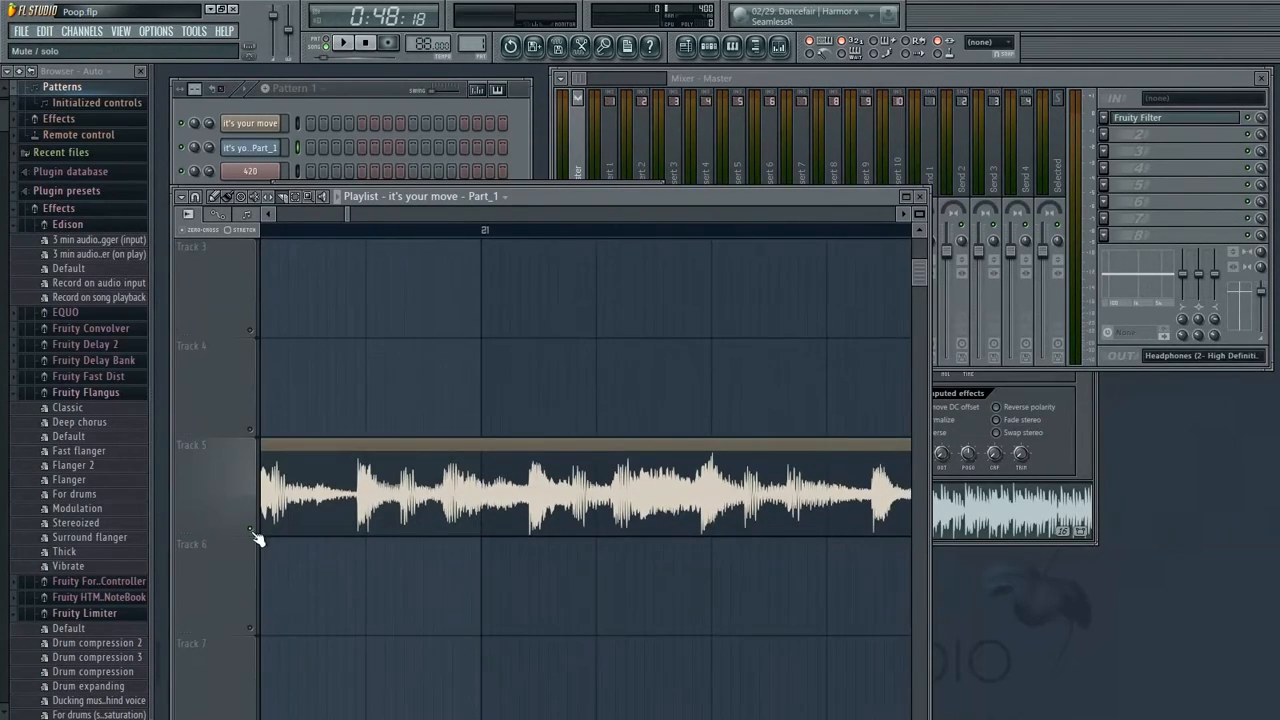
Solo Track 1 and scroll to bars 30 to 31
{"action": "scroll", "coordinate": [343, 700], "scroll_direction": "up", "scroll_amount": 2}
{"action": "left_click_drag", "start_coordinate": [700, 466], "coordinate": [260, 490]}
{"action": "left_click_drag", "start_coordinate": [760, 435], "coordinate": [260, 465]}
{"action": "left_click_drag", "start_coordinate": [700, 415], "coordinate": [285, 455]}
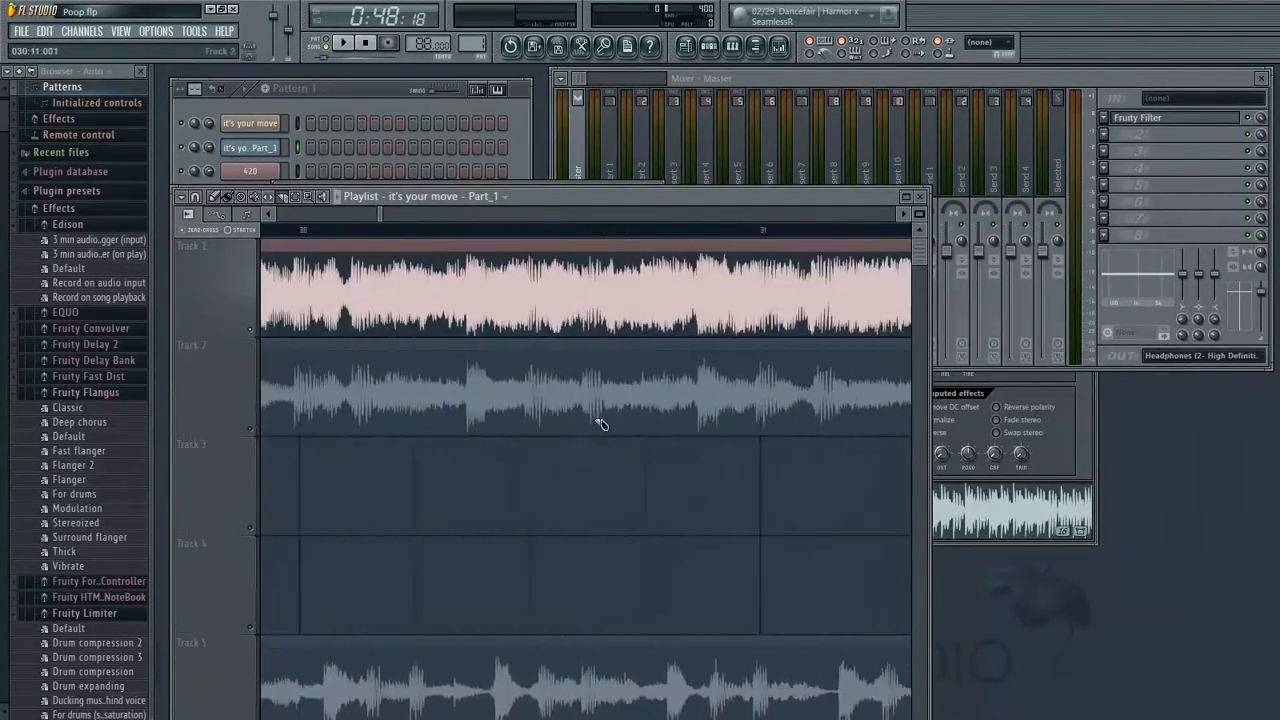
{"action": "left_click_drag", "start_coordinate": [740, 426], "coordinate": [284, 466]}
{"action": "left_click_drag", "start_coordinate": [774, 440], "coordinate": [361, 470]}
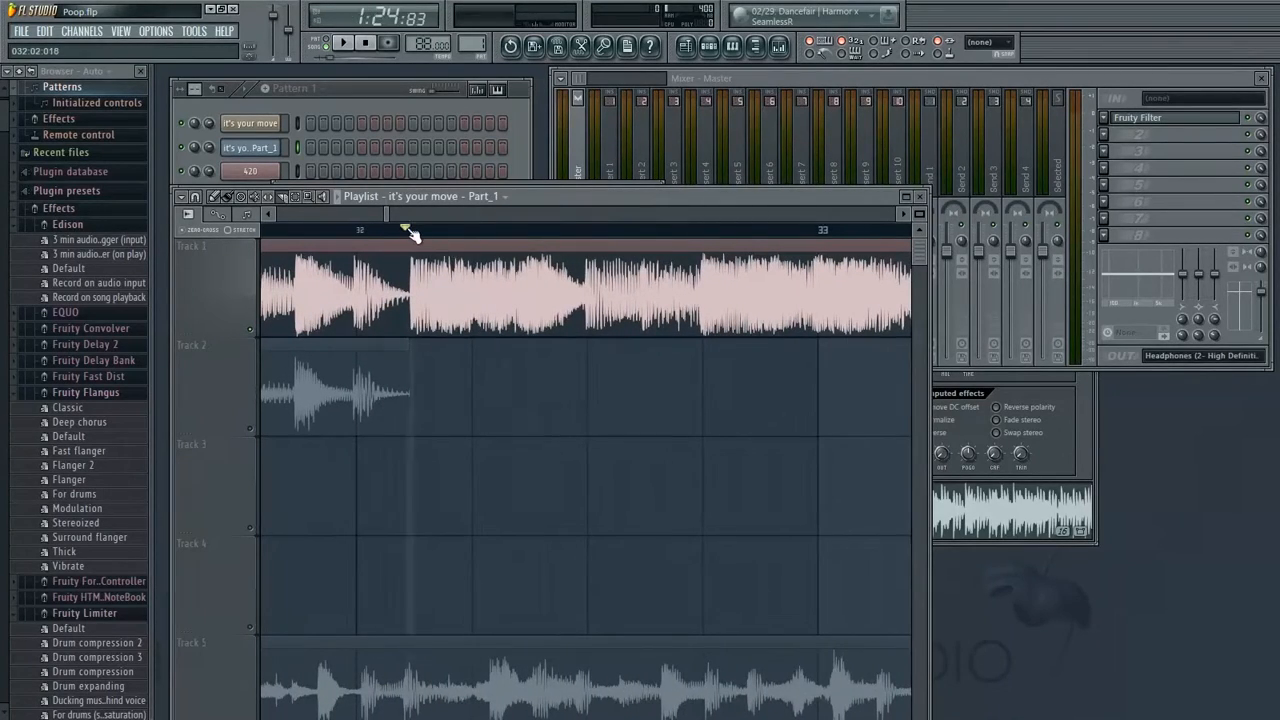
Play Track 1 from bar 32 through bar 42 while following the playhead
{"action": "left_click", "coordinate": [413, 234]}
{"action": "key", "text": "space"}
{"action": "left_click_drag", "start_coordinate": [389, 212], "coordinate": [407, 214]}
{"action": "left_click_drag", "start_coordinate": [588, 416], "coordinate": [512, 454]}
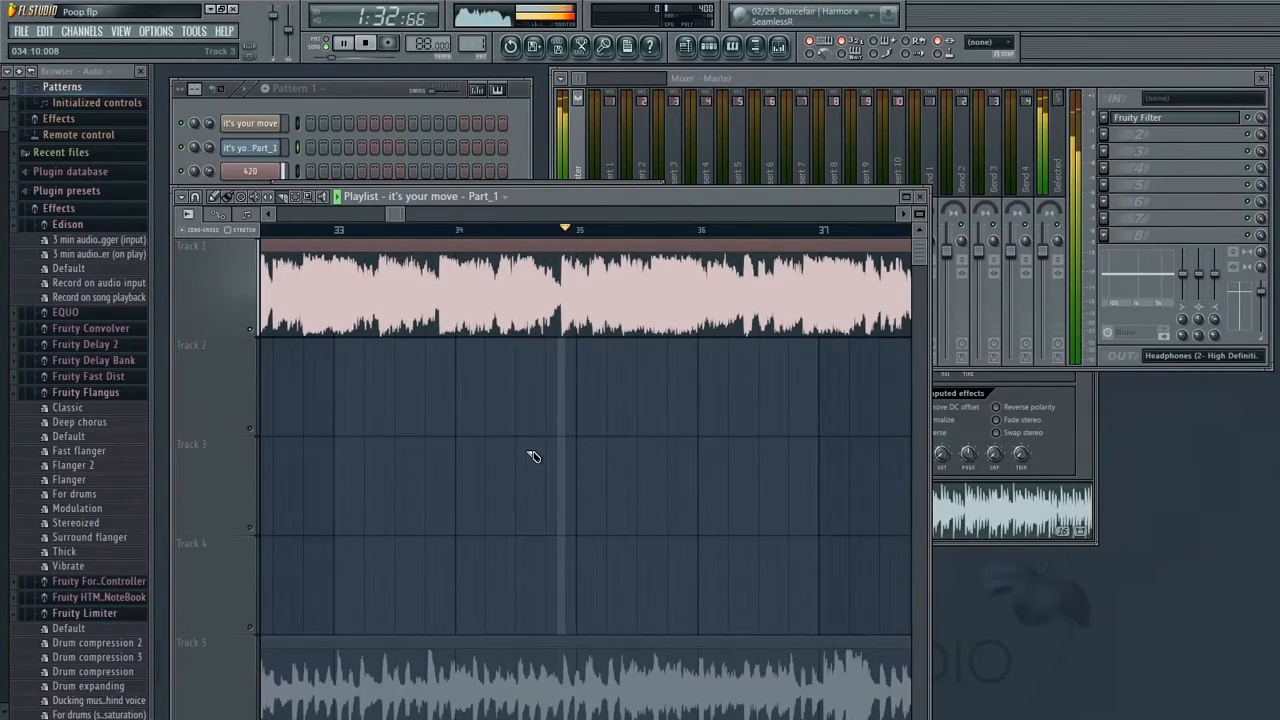
{"action": "left_click_drag", "start_coordinate": [651, 428], "coordinate": [558, 408]}
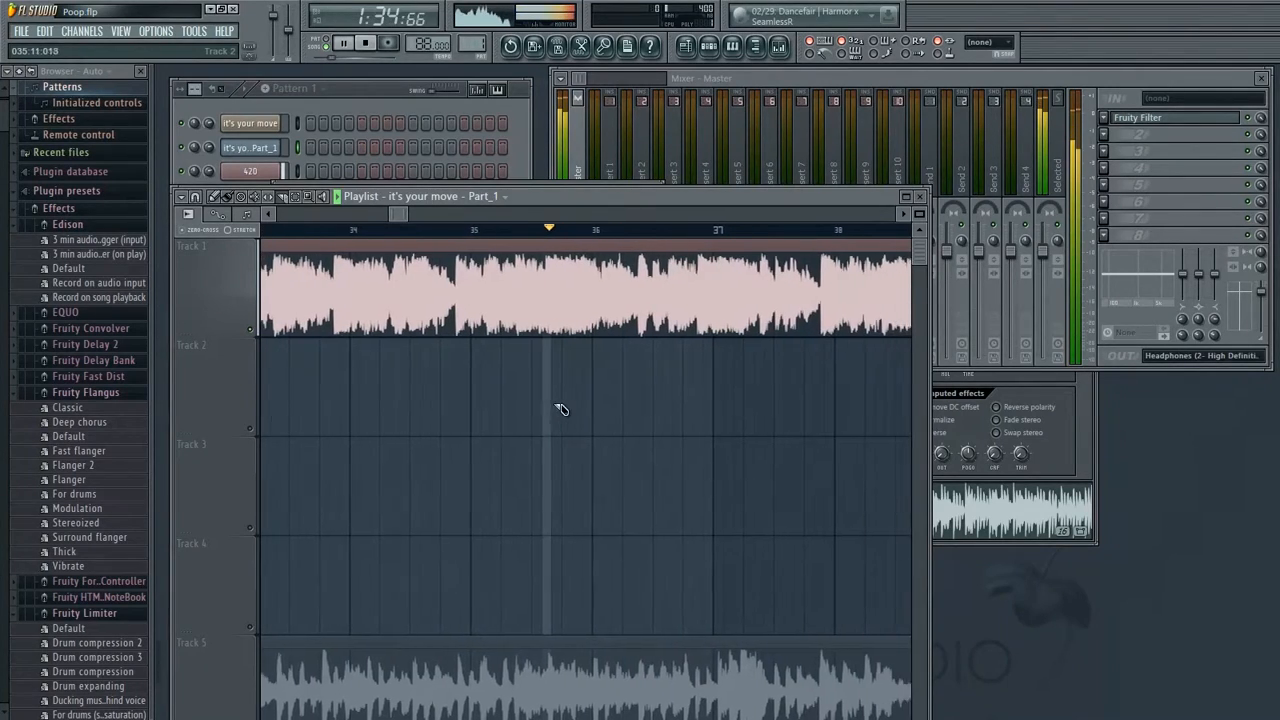
{"action": "mouse_move", "coordinate": [821, 434]}
{"action": "left_mouse_down"}
{"action": "mouse_move", "coordinate": [651, 486]}
{"action": "mouse_move", "coordinate": [552, 486]}
{"action": "left_mouse_up"}
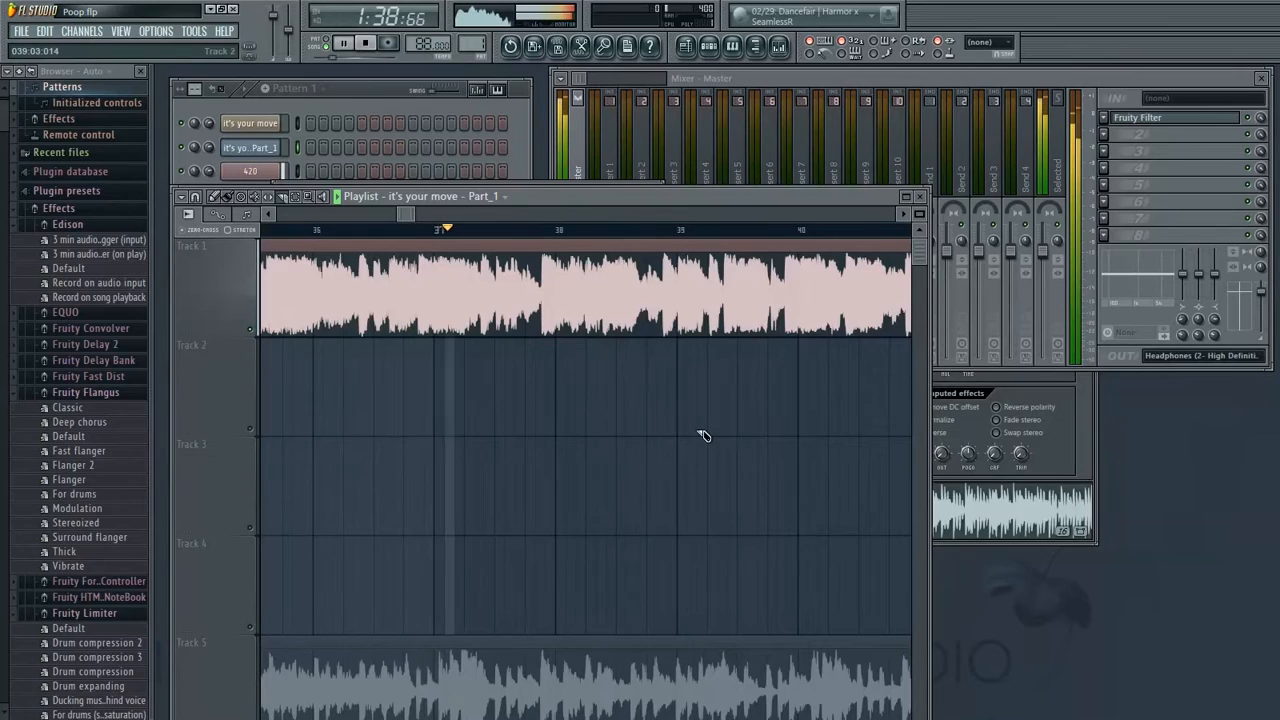
{"action": "left_click_drag", "start_coordinate": [785, 385], "coordinate": [559, 443]}
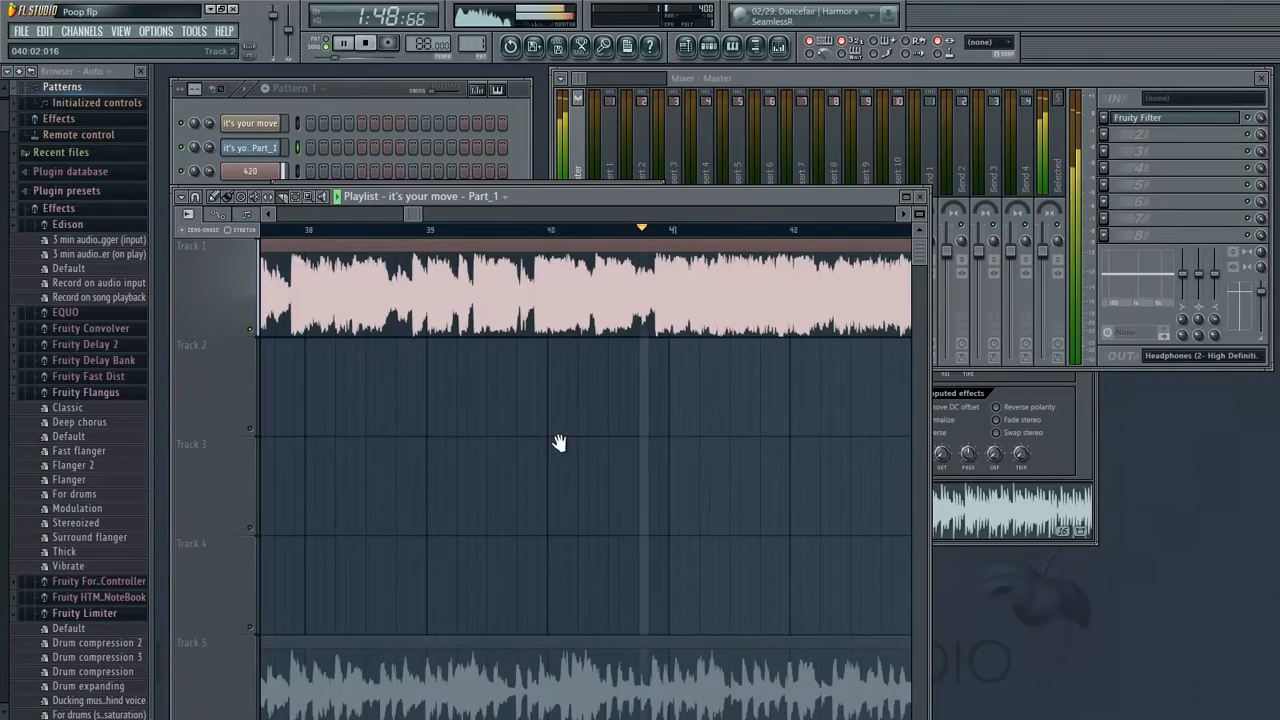
{"action": "left_click_drag", "start_coordinate": [559, 443], "coordinate": [420, 471]}
{"action": "mouse_move", "coordinate": [680, 410]}
{"action": "left_mouse_down"}
{"action": "mouse_move", "coordinate": [620, 420]}
{"action": "mouse_move", "coordinate": [674, 405]}
{"action": "left_mouse_up"}
{"action": "key", "text": "space"}
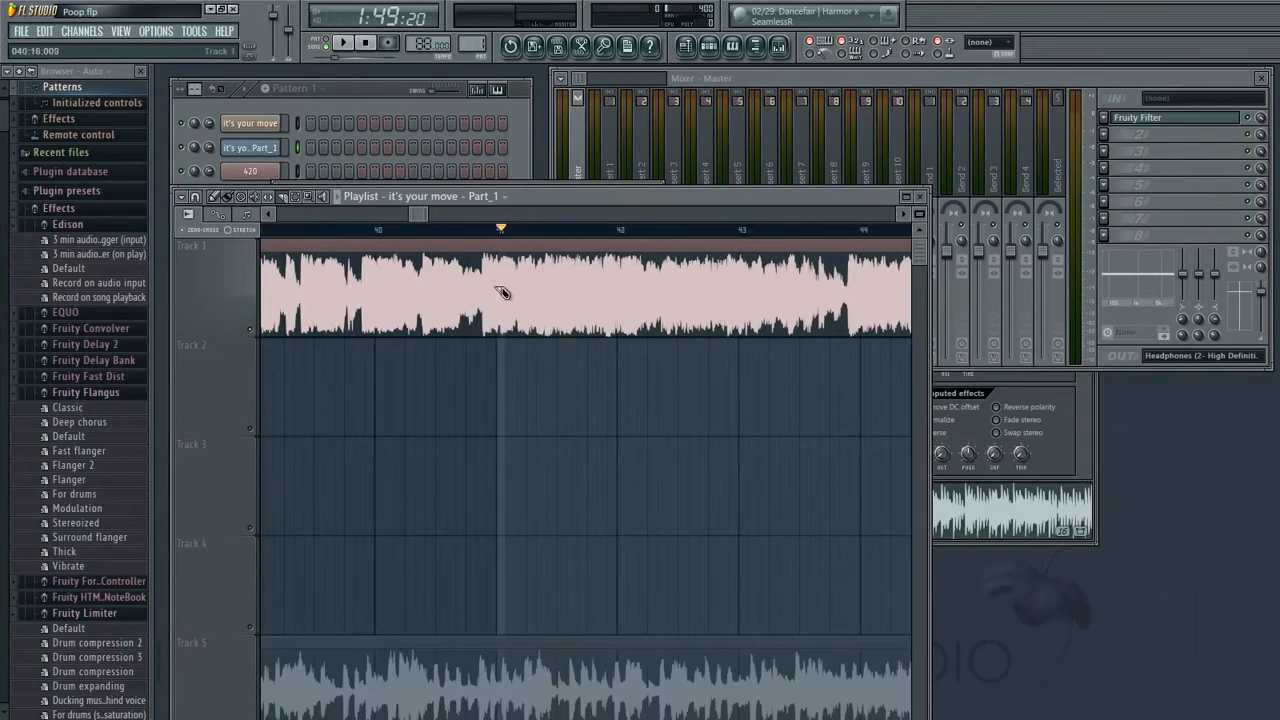
{"action": "mouse_move", "coordinate": [696, 388]}
{"action": "left_mouse_down"}
{"action": "mouse_move", "coordinate": [677, 394]}
{"action": "mouse_move", "coordinate": [733, 388]}
{"action": "left_mouse_up"}
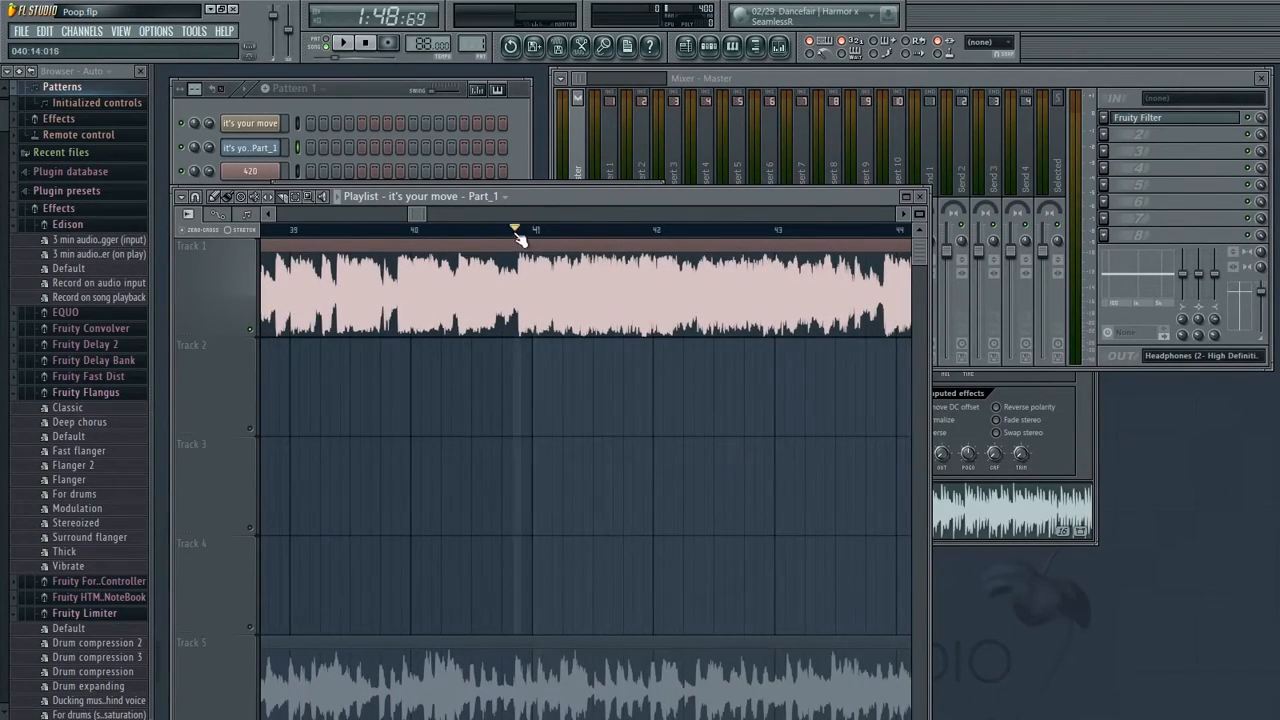
{"action": "key", "text": "space"}
{"action": "left_click_drag", "start_coordinate": [631, 406], "coordinate": [579, 406]}
{"action": "key", "text": "space"}
{"action": "left_click_drag", "start_coordinate": [405, 361], "coordinate": [673, 352]}
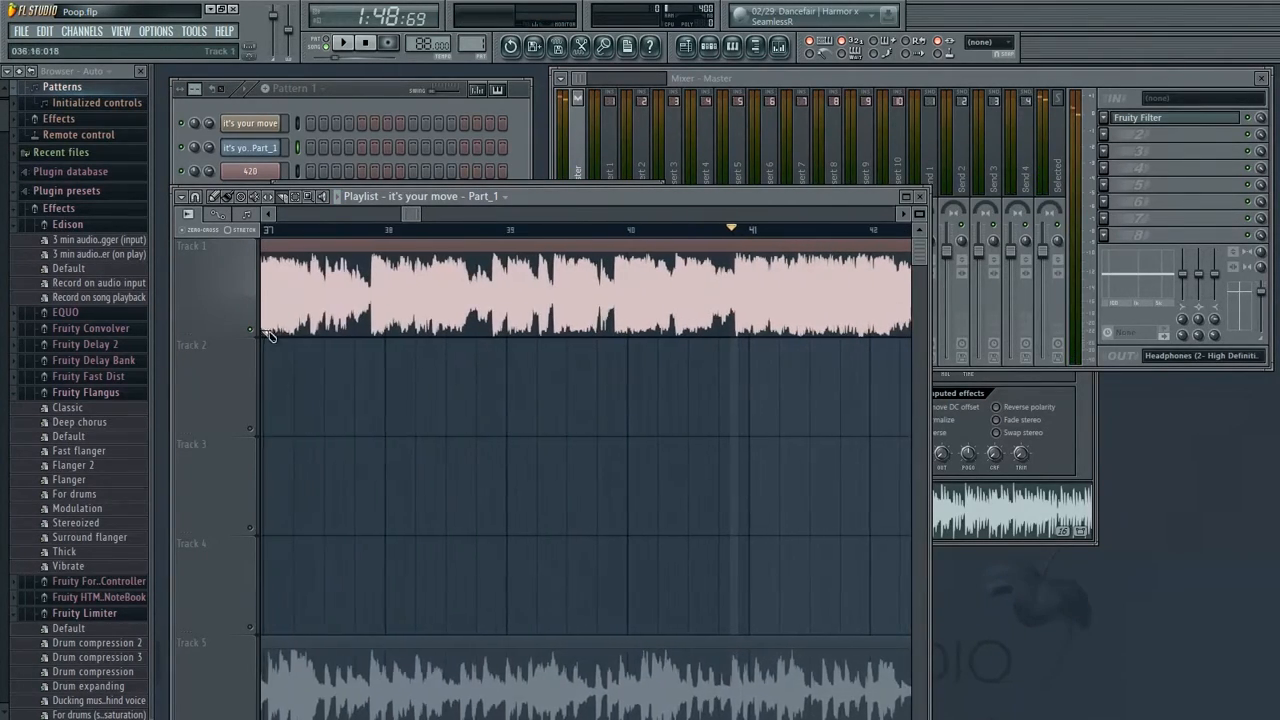
Toggle Track 1's mute off and back on, then play the section around bars 39 to 42
{"action": "left_click", "coordinate": [254, 329]}
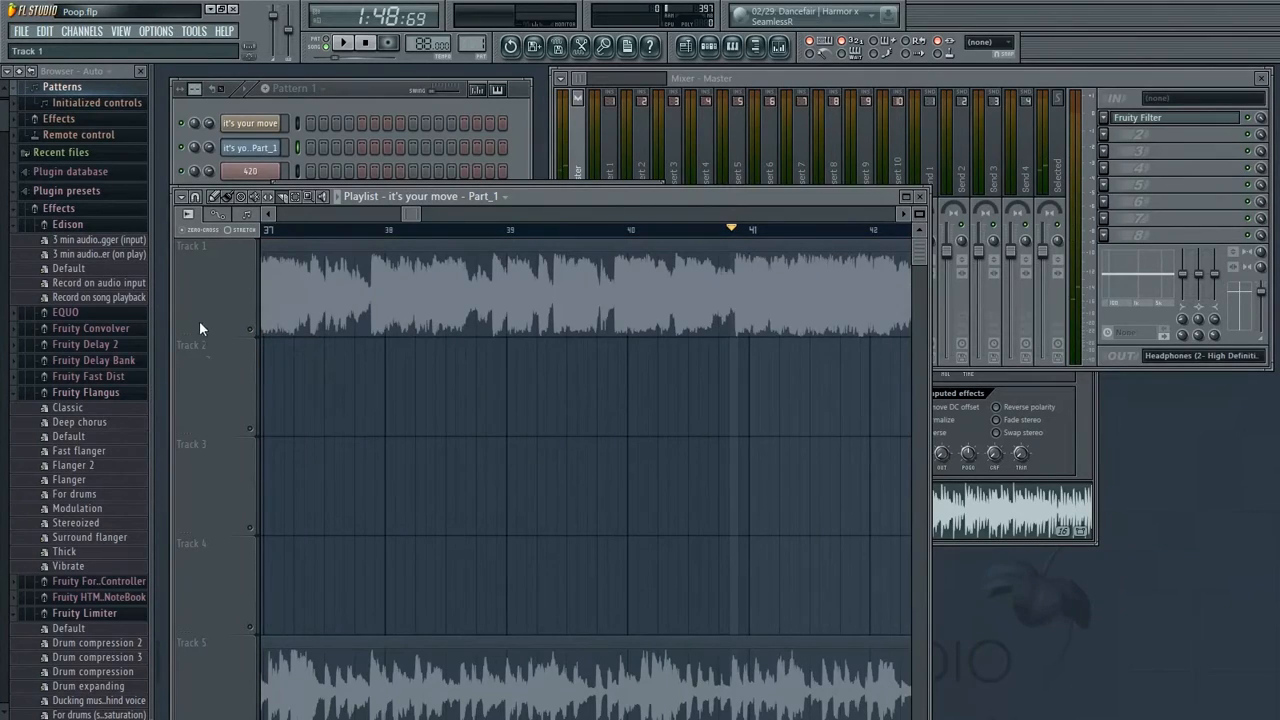
{"action": "left_click", "coordinate": [255, 331]}
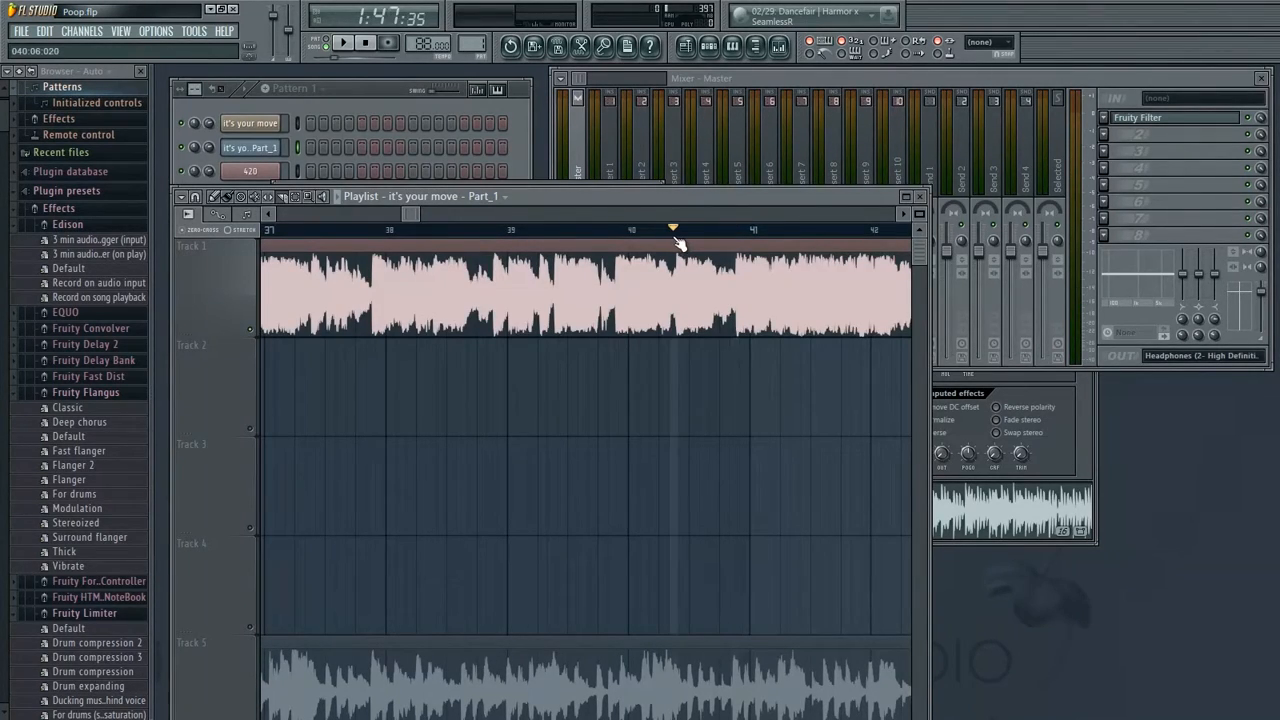
{"action": "left_click_drag", "start_coordinate": [636, 242], "coordinate": [618, 245]}
{"action": "key", "text": "space"}
{"action": "mouse_move", "coordinate": [706, 328]}
{"action": "left_mouse_down"}
{"action": "mouse_move", "coordinate": [629, 328]}
{"action": "mouse_move", "coordinate": [537, 354]}
{"action": "left_mouse_up"}
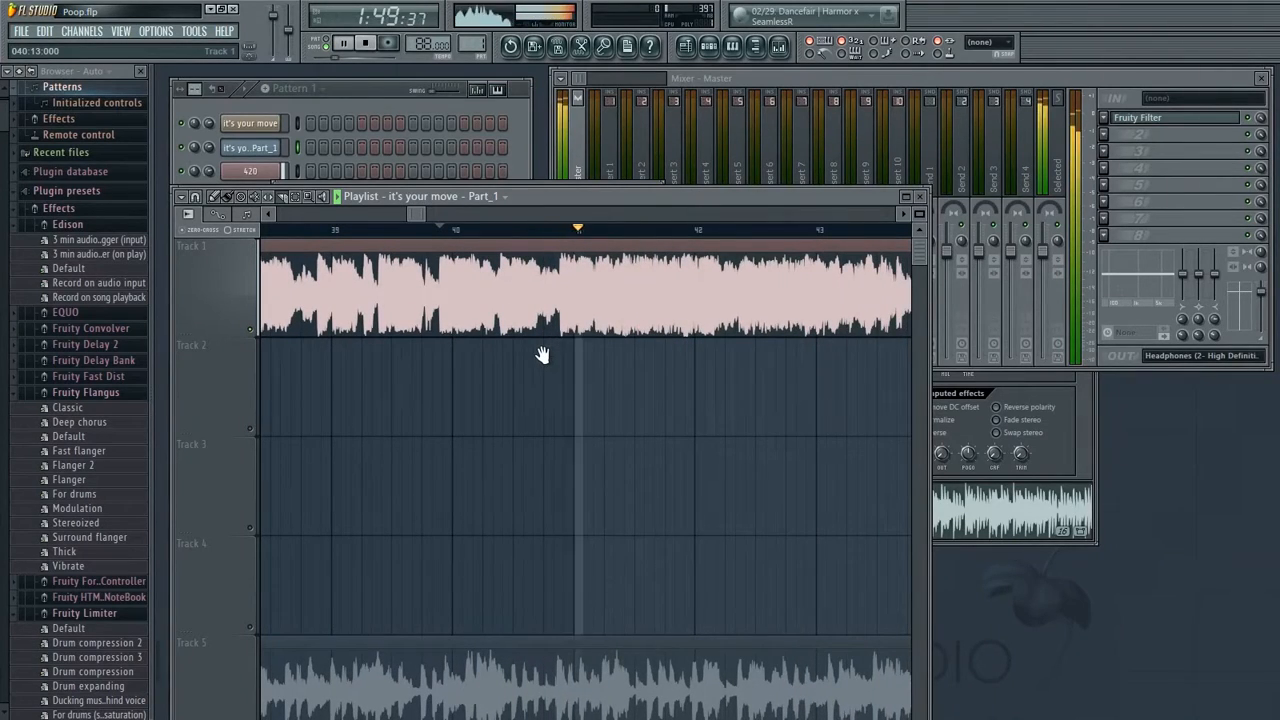
{"action": "key", "text": "space"}
{"action": "left_click_drag", "start_coordinate": [607, 382], "coordinate": [643, 385]}
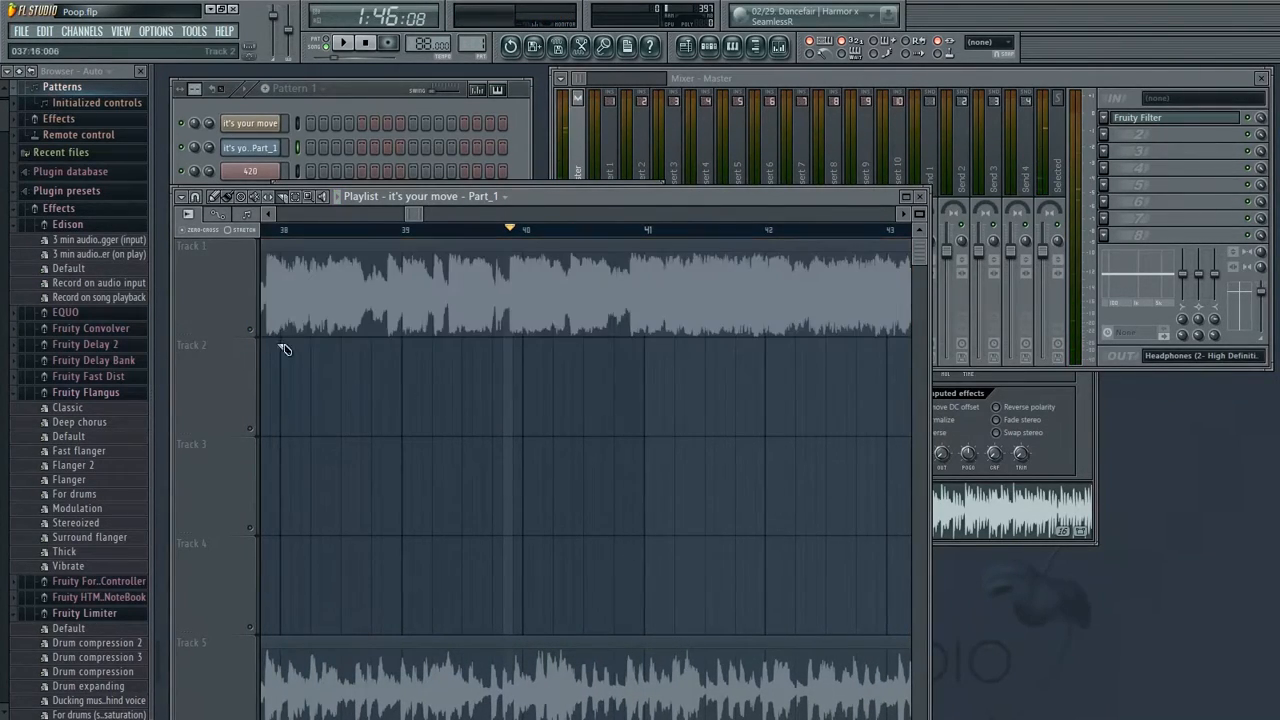
Scroll back to bars 19 to 22 to review the Track 5 clip
{"action": "left_click_drag", "start_coordinate": [268, 342], "coordinate": [723, 443]}
{"action": "left_click_drag", "start_coordinate": [300, 560], "coordinate": [683, 460]}
{"action": "left_click_drag", "start_coordinate": [270, 500], "coordinate": [570, 486]}
{"action": "left_click_drag", "start_coordinate": [290, 470], "coordinate": [760, 512]}
{"action": "mouse_move", "coordinate": [285, 548]}
{"action": "left_mouse_down"}
{"action": "mouse_move", "coordinate": [770, 498]}
{"action": "mouse_move", "coordinate": [300, 522]}
{"action": "left_mouse_up"}
{"action": "left_click_drag", "start_coordinate": [800, 497], "coordinate": [146, 514]}
{"action": "left_click_drag", "start_coordinate": [504, 556], "coordinate": [297, 549]}
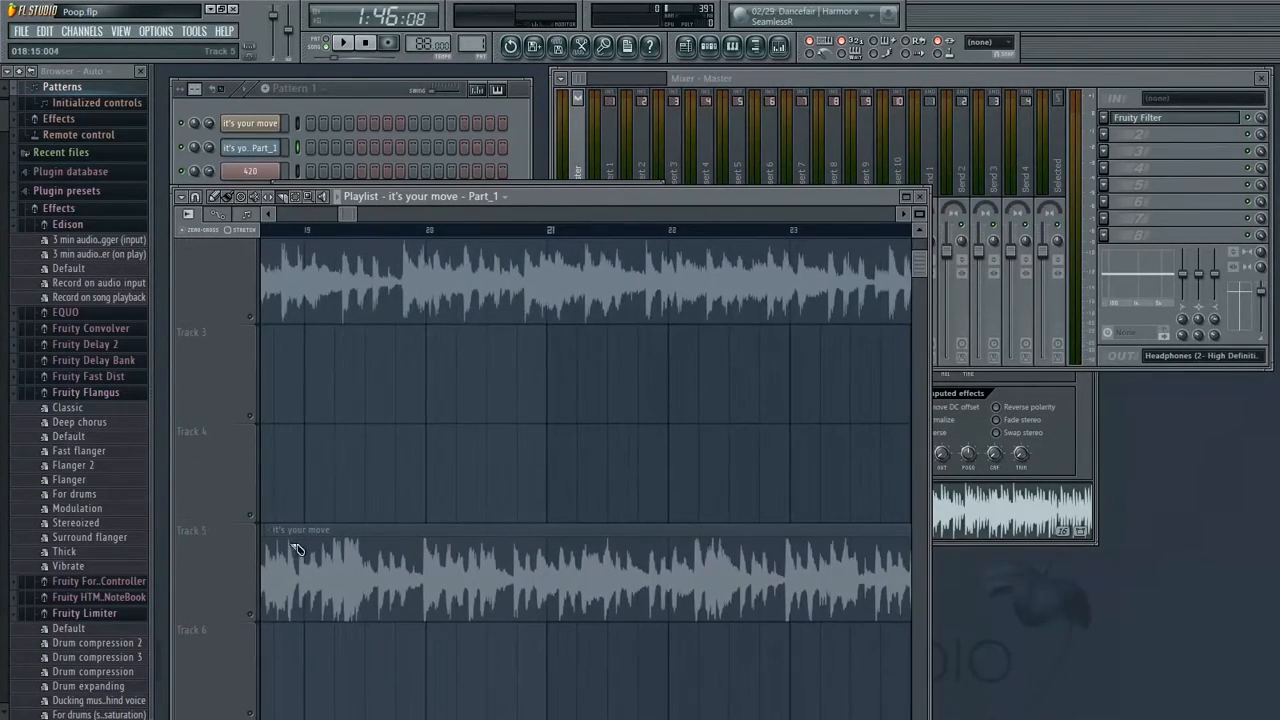
Solo Track 5 and play the section around bars 23 to 26 to hear its clip
{"action": "left_click", "coordinate": [250, 615]}
{"action": "left_click", "coordinate": [678, 231]}
{"action": "key", "text": "space"}
{"action": "left_click_drag", "start_coordinate": [662, 432], "coordinate": [364, 418]}
{"action": "left_click_drag", "start_coordinate": [683, 483], "coordinate": [460, 449]}
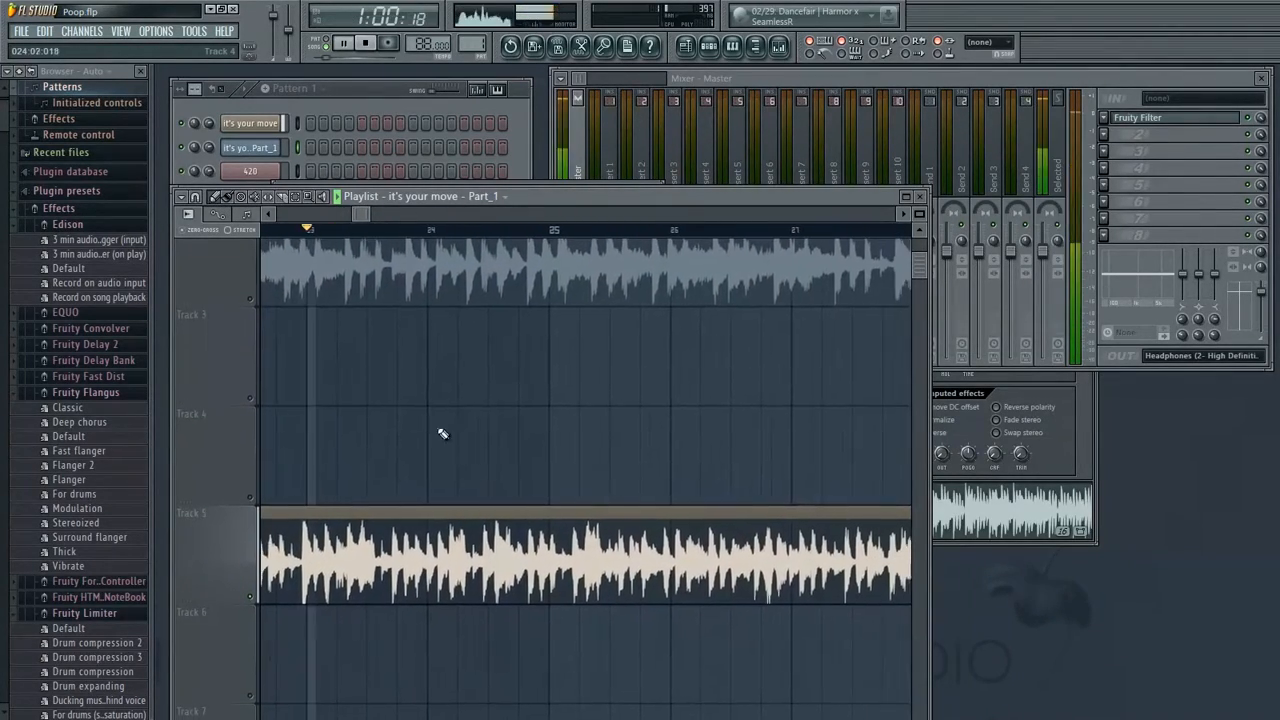
{"action": "left_click_drag", "start_coordinate": [595, 402], "coordinate": [483, 408]}
{"action": "key", "text": "space"}
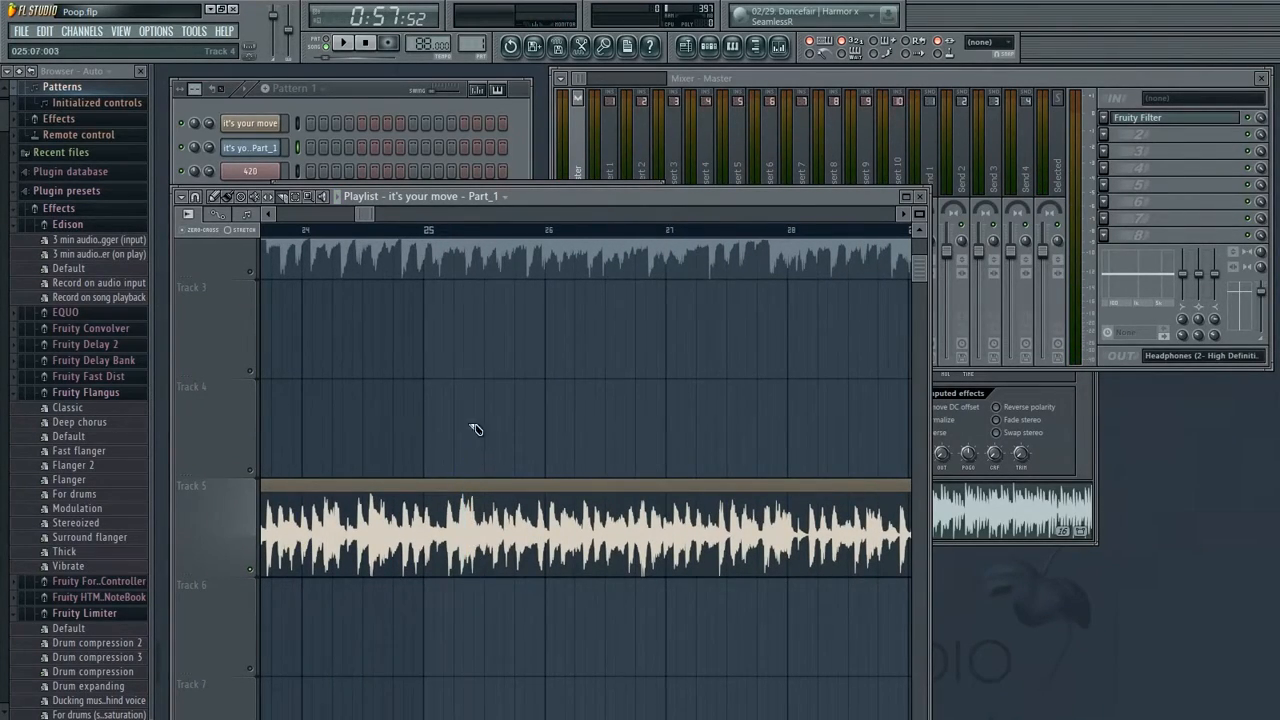
Examine the Track 5 'it's your move' clip's waveform closely around bars 24 to 26
{"action": "left_click_drag", "start_coordinate": [418, 542], "coordinate": [548, 552]}
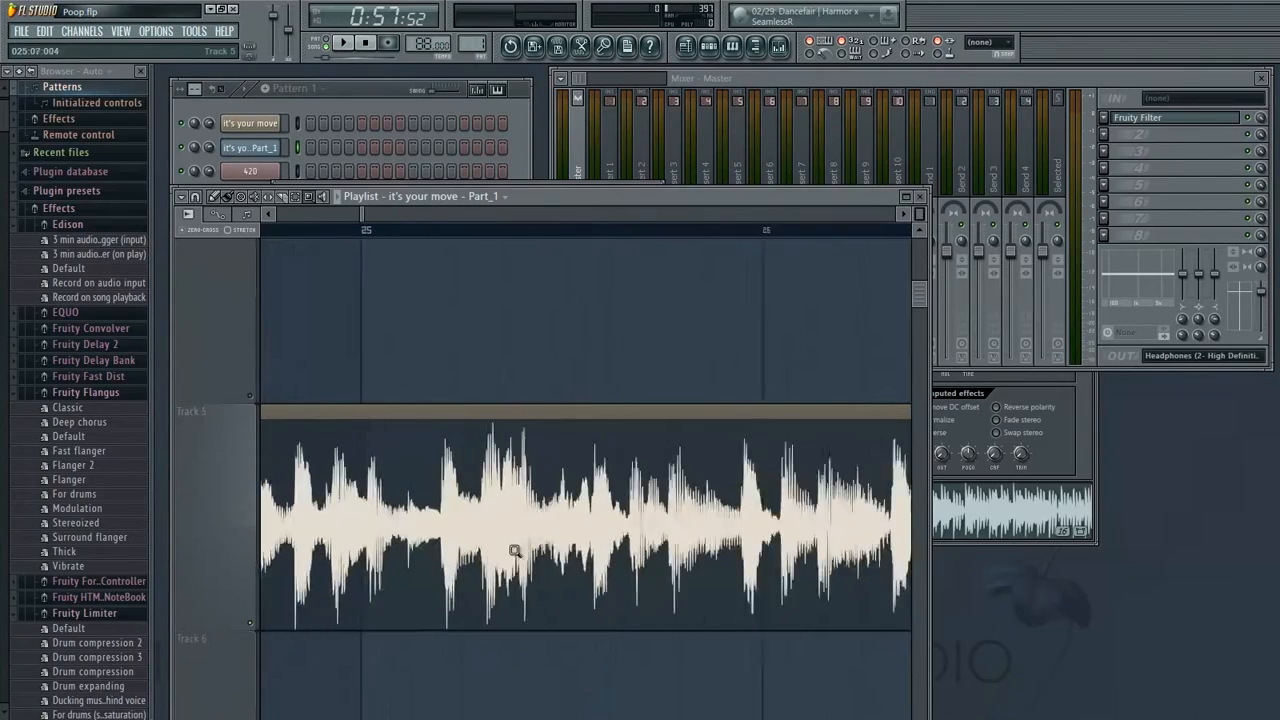
{"action": "left_click_drag", "start_coordinate": [488, 231], "coordinate": [565, 243]}
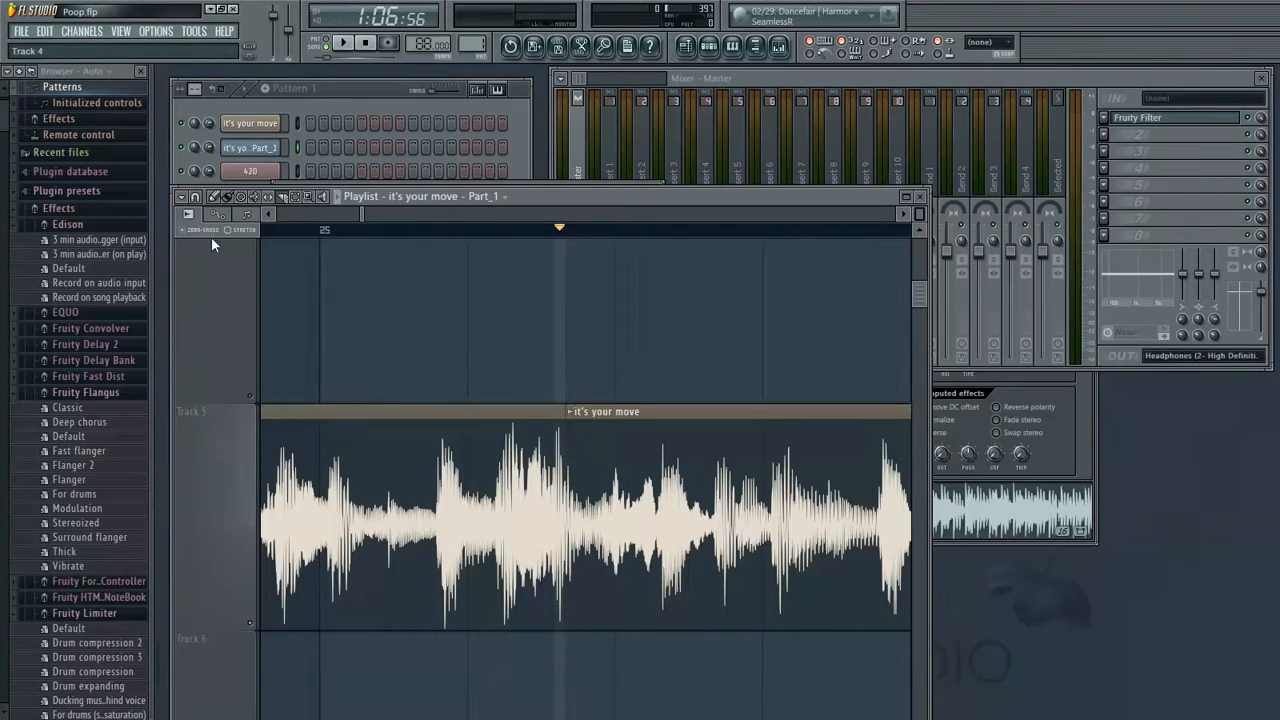
{"action": "left_click_drag", "start_coordinate": [719, 337], "coordinate": [966, 374]}
{"action": "left_click_drag", "start_coordinate": [641, 471], "coordinate": [1106, 417]}
{"action": "left_click_drag", "start_coordinate": [430, 440], "coordinate": [1040, 437]}
{"action": "left_click_drag", "start_coordinate": [500, 446], "coordinate": [1277, 489]}
{"action": "left_click_drag", "start_coordinate": [520, 480], "coordinate": [1100, 476]}
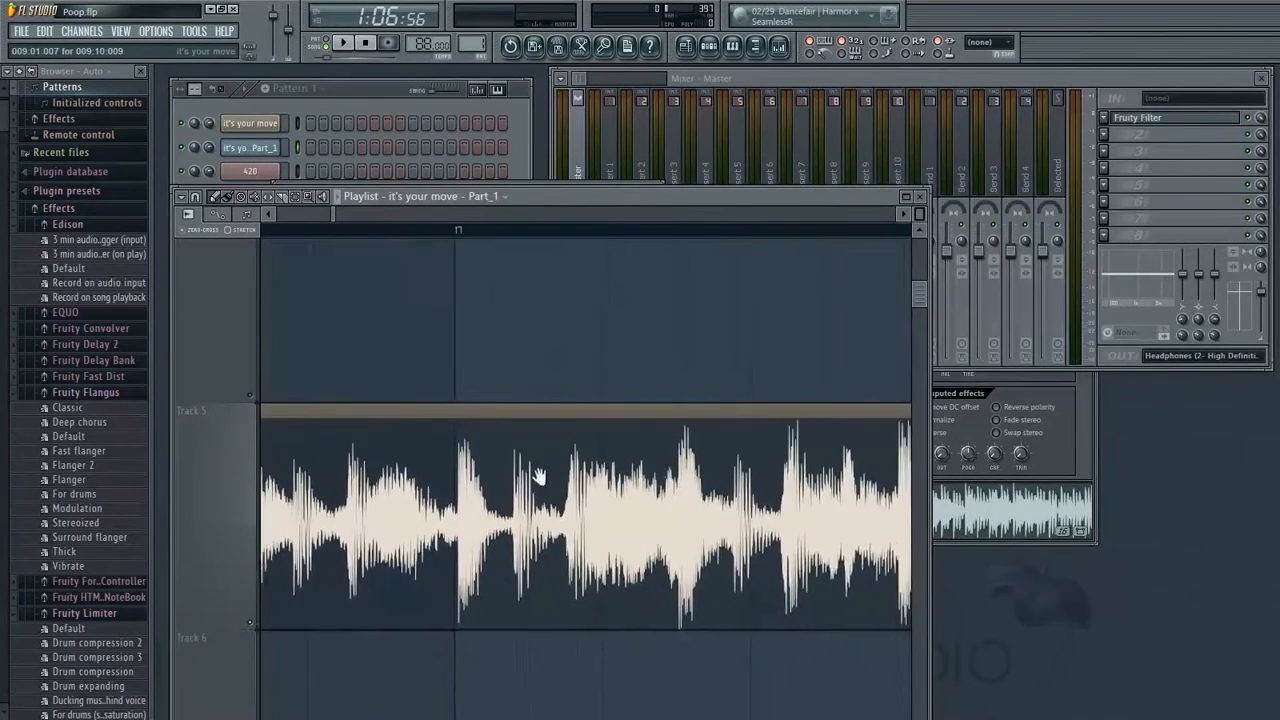
{"action": "left_click_drag", "start_coordinate": [610, 472], "coordinate": [1200, 488]}
{"action": "left_click_drag", "start_coordinate": [765, 432], "coordinate": [362, 455]}
Make the Track 5 clip unique as a sample and save it as 'it's your move - Part_2.wav'
{"action": "left_click", "coordinate": [318, 457]}
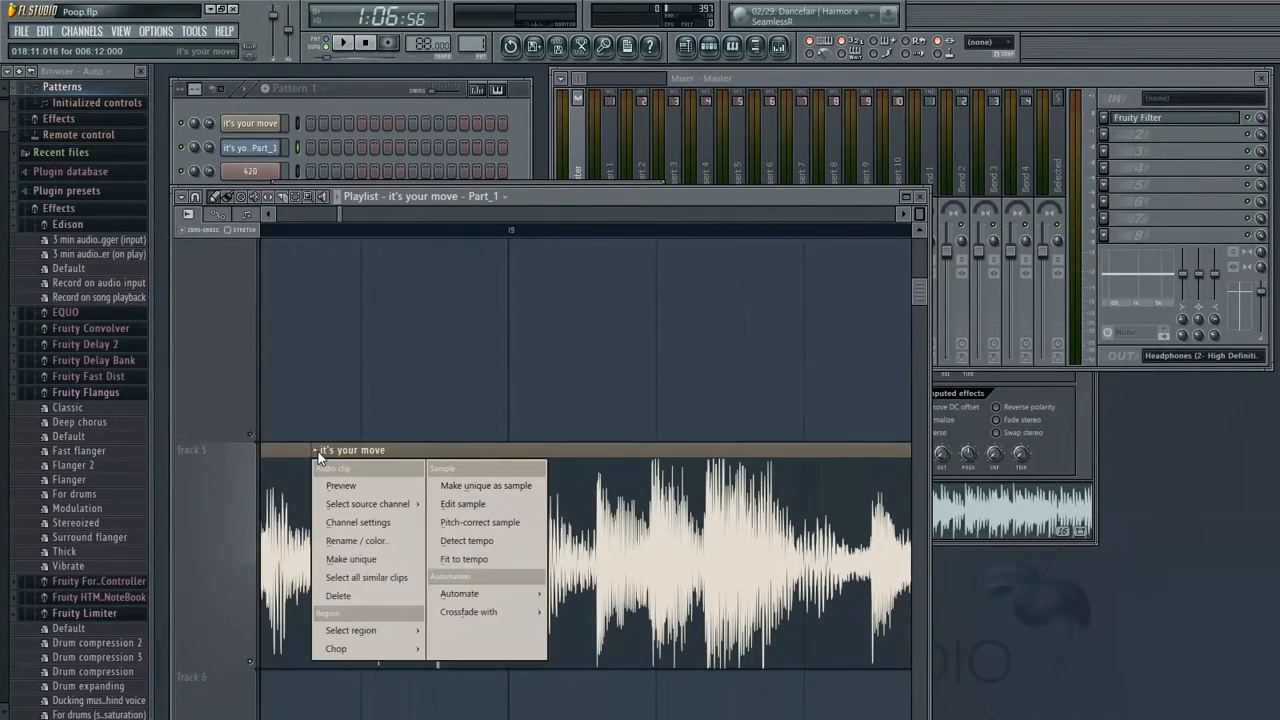
{"action": "left_click", "coordinate": [474, 487]}
{"action": "double_click", "coordinate": [622, 197]}
{"action": "double_click", "coordinate": [649, 195]}
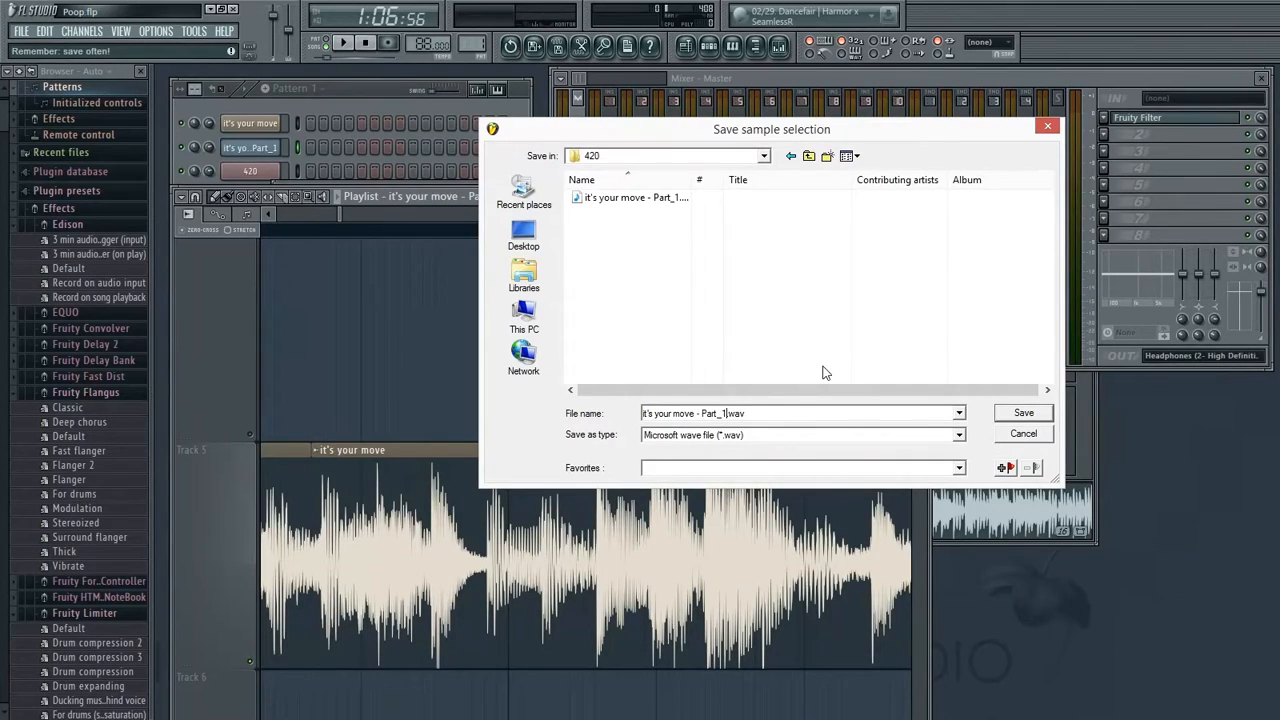
{"action": "left_click", "coordinate": [1022, 414]}
Open the channel settings for the 'it's your move - Part_2' channel
{"action": "left_click_drag", "start_coordinate": [342, 209], "coordinate": [348, 212]}
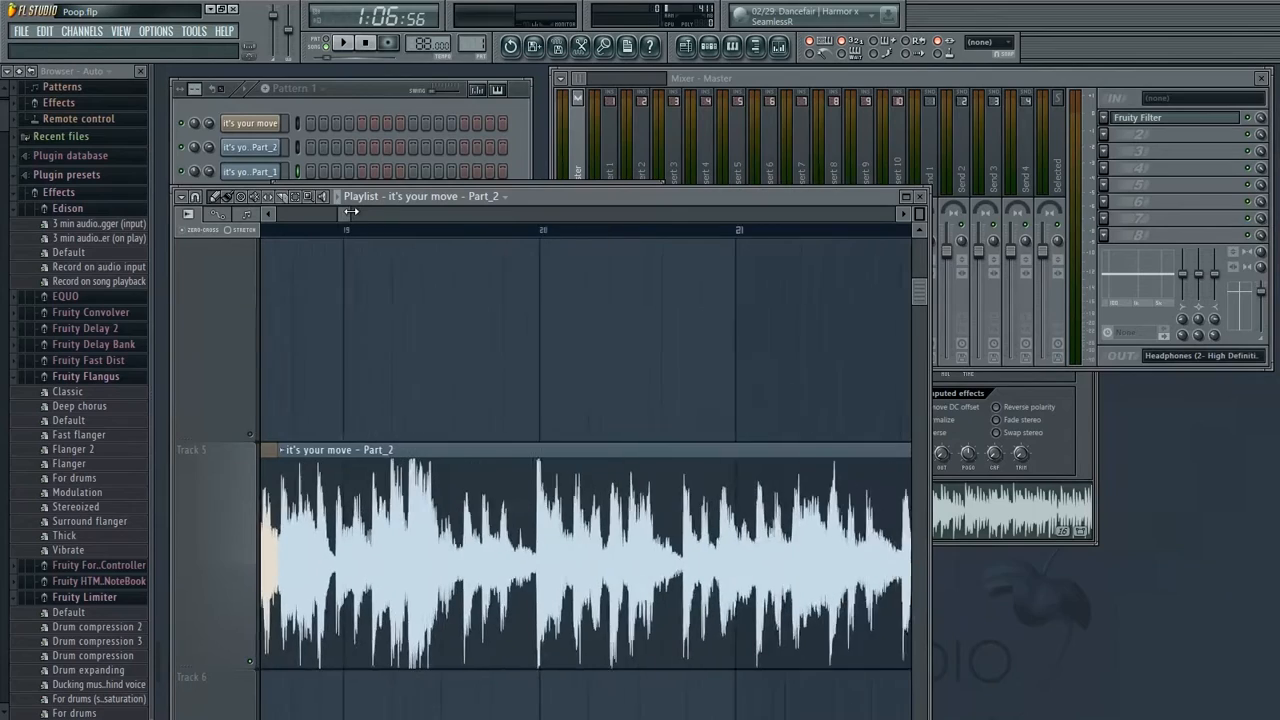
{"action": "left_click", "coordinate": [268, 176]}
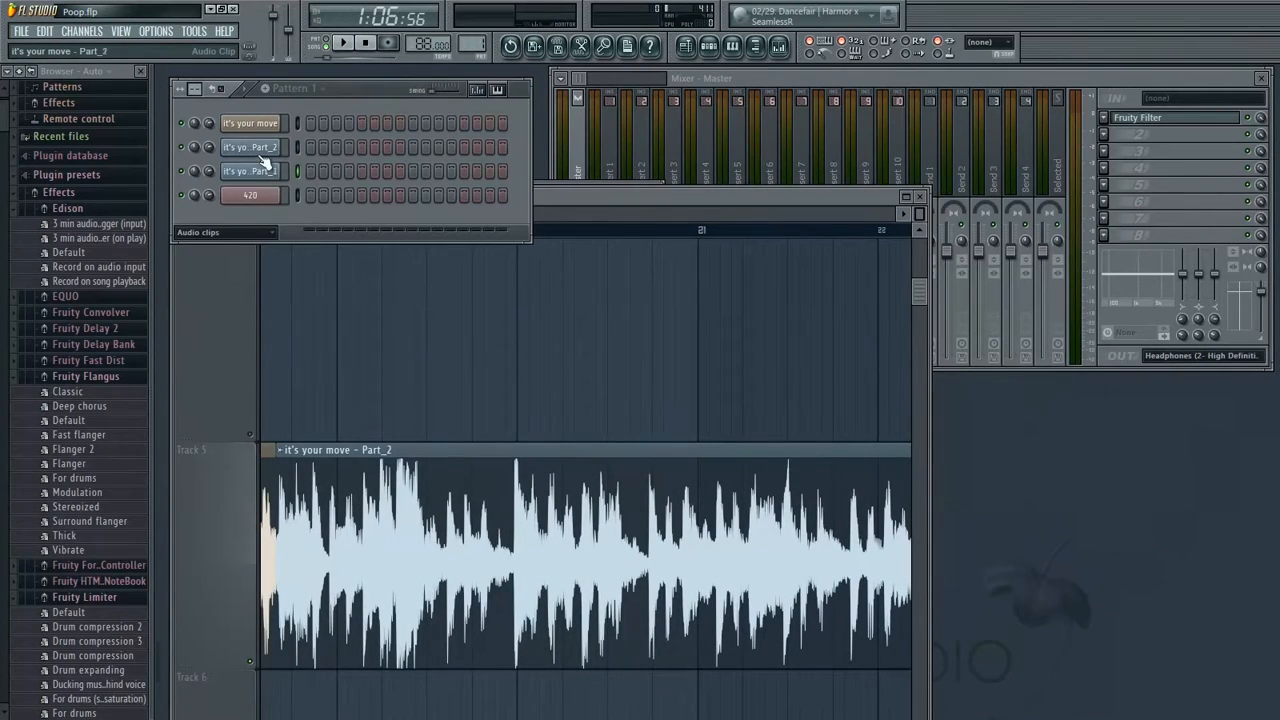
{"action": "left_click", "coordinate": [266, 150]}
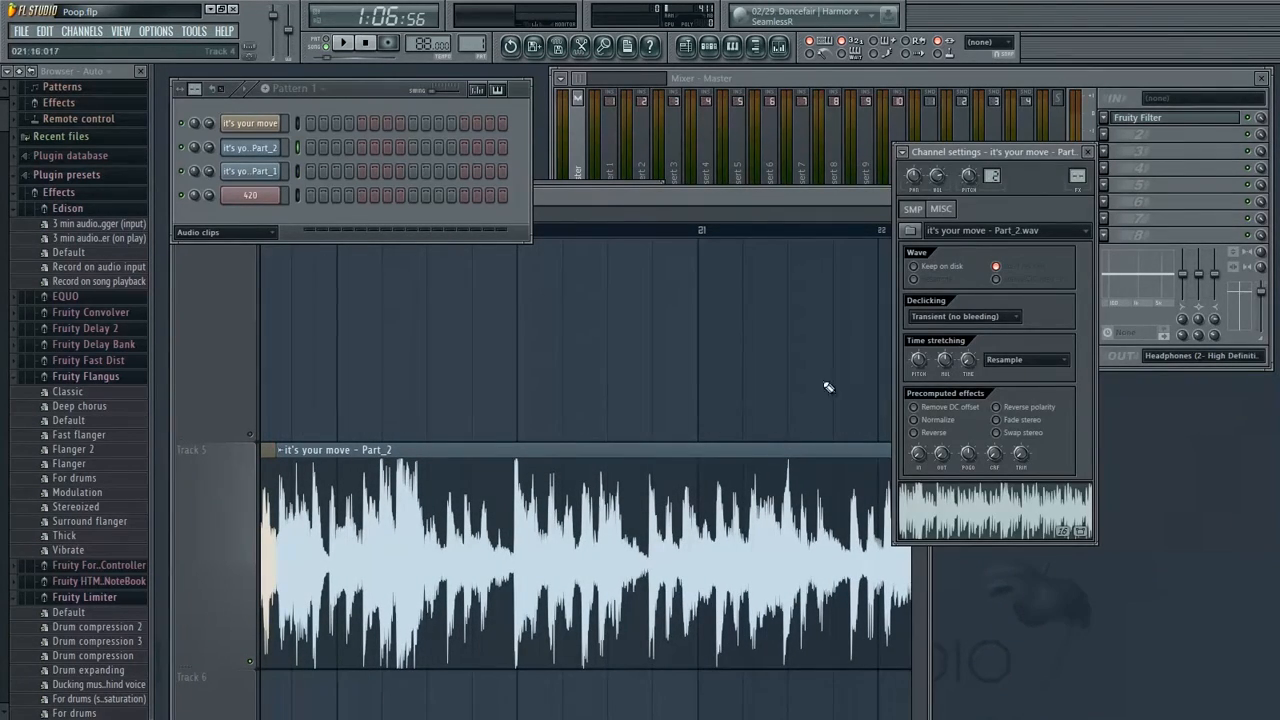
Move the Part_2 clip up onto Track 2 directly after the Part_1 clip, and toggle Track 3's mute
{"action": "left_click_drag", "start_coordinate": [387, 525], "coordinate": [397, 266]}
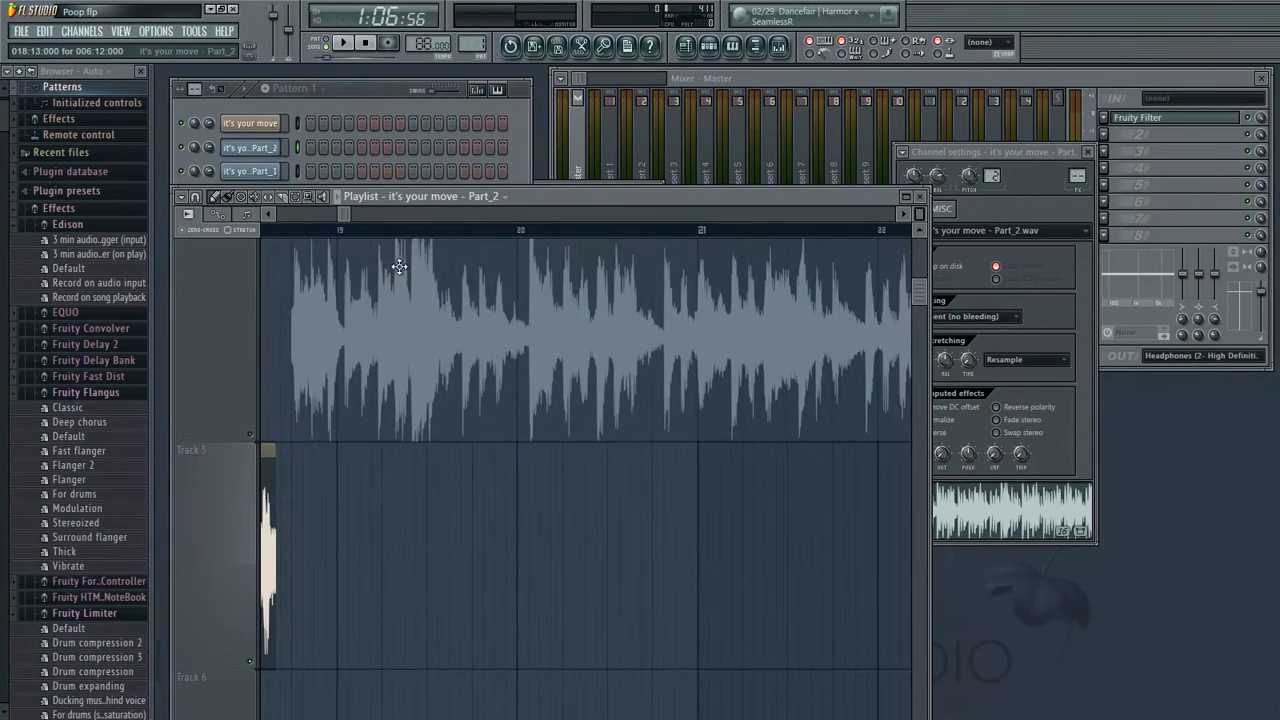
{"action": "left_click_drag", "start_coordinate": [919, 291], "coordinate": [919, 305]}
{"action": "left_click_drag", "start_coordinate": [408, 360], "coordinate": [454, 620]}
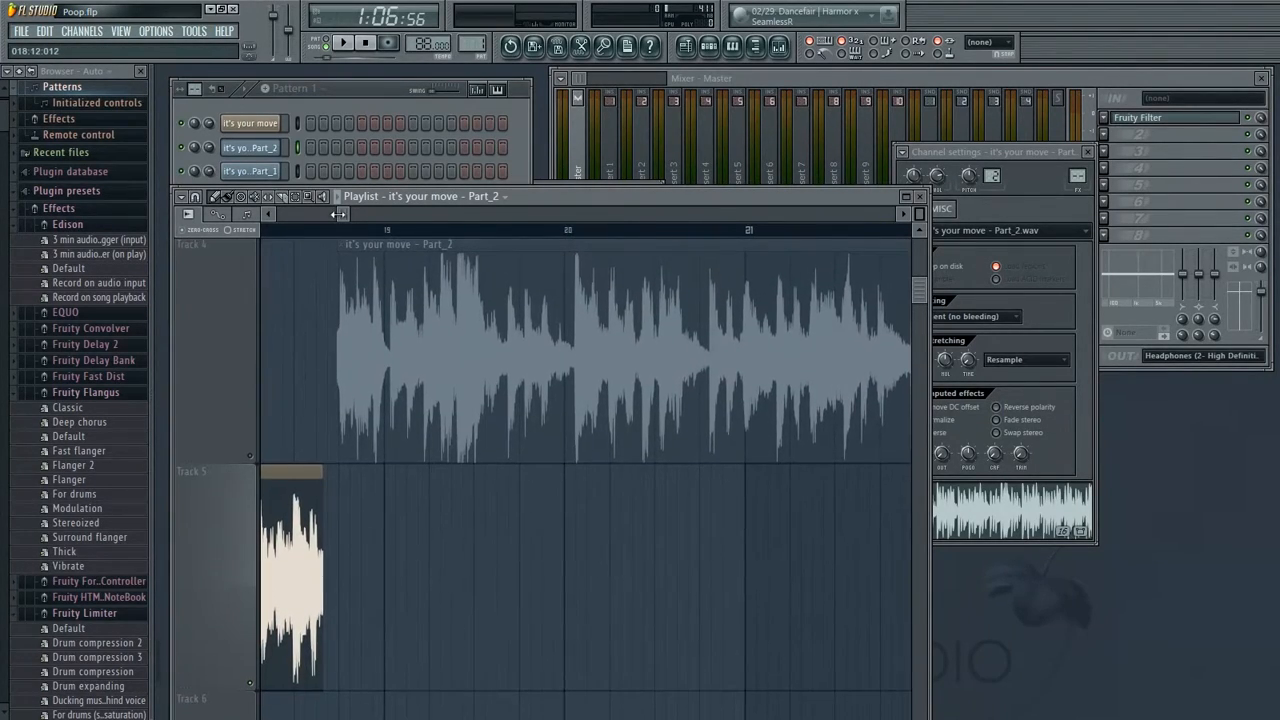
{"action": "left_click_drag", "start_coordinate": [359, 219], "coordinate": [418, 219]}
{"action": "left_click_drag", "start_coordinate": [552, 496], "coordinate": [586, 586]}
{"action": "left_click_drag", "start_coordinate": [330, 403], "coordinate": [480, 584]}
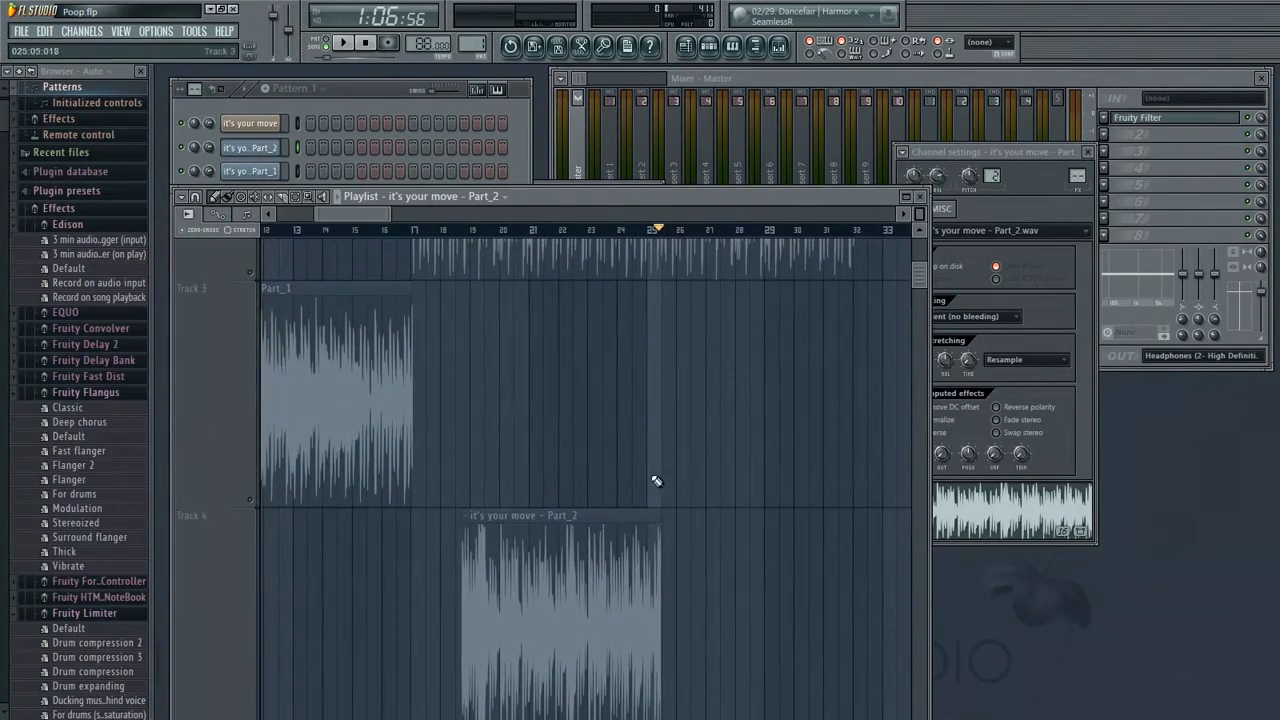
{"action": "left_click_drag", "start_coordinate": [661, 477], "coordinate": [676, 462]}
{"action": "right_click", "coordinate": [491, 614]}
{"action": "left_click_drag", "start_coordinate": [491, 614], "coordinate": [651, 306]}
{"action": "left_click_drag", "start_coordinate": [604, 598], "coordinate": [554, 605]}
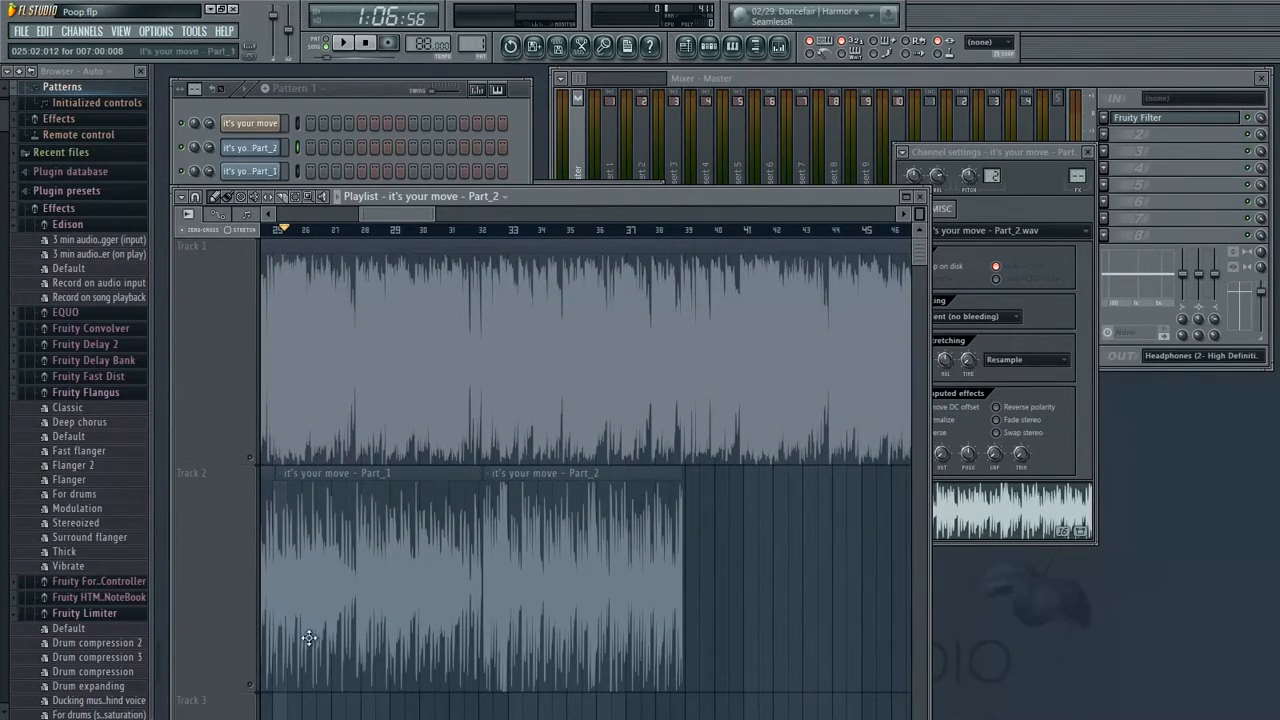
{"action": "left_click", "coordinate": [252, 686]}
Adjust the Part_2 channel's time-stretch Time knob and reposition its channel settings window
{"action": "left_click_drag", "start_coordinate": [435, 214], "coordinate": [386, 222]}
{"action": "left_click_drag", "start_coordinate": [781, 467], "coordinate": [481, 421]}
{"action": "left_click_drag", "start_coordinate": [811, 352], "coordinate": [722, 400]}
{"action": "left_click_drag", "start_coordinate": [920, 214], "coordinate": [921, 223]}
{"action": "left_click_drag", "start_coordinate": [640, 460], "coordinate": [597, 413]}
{"action": "left_click_drag", "start_coordinate": [981, 149], "coordinate": [983, 155]}
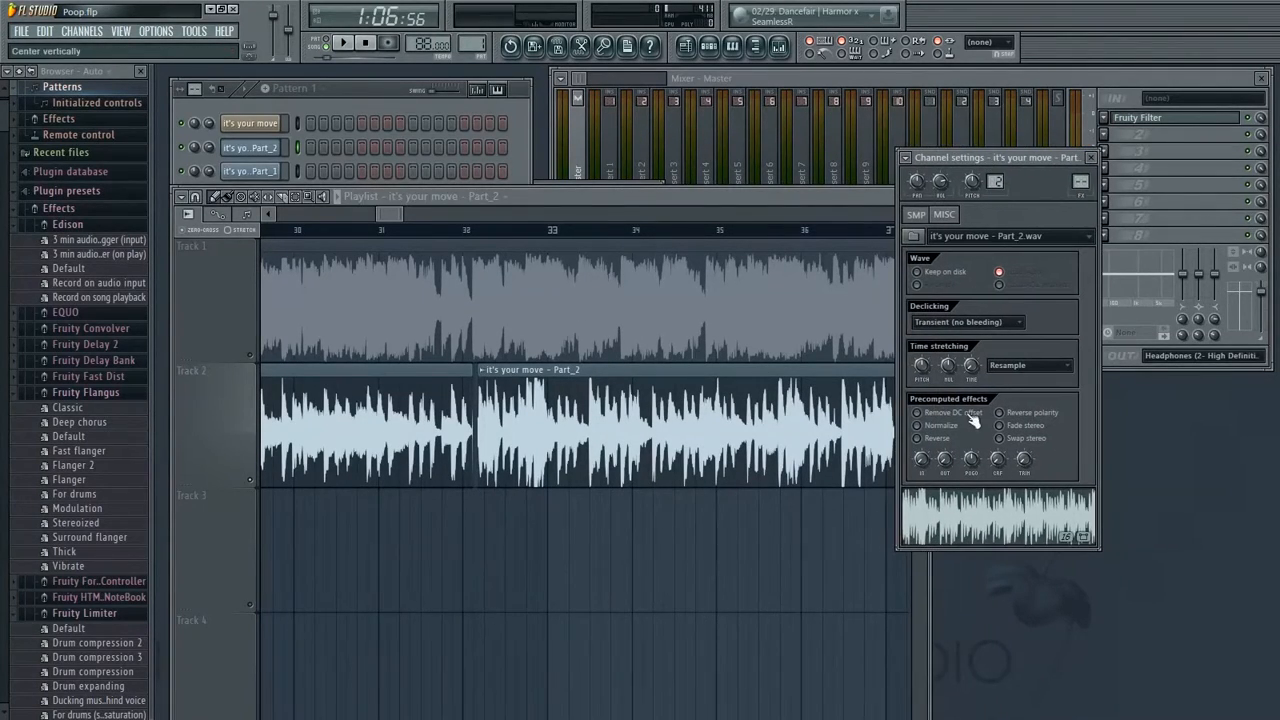
{"action": "mouse_move", "coordinate": [971, 366]}
{"action": "left_mouse_down"}
{"action": "mouse_move", "coordinate": [971, 316]}
{"action": "mouse_move", "coordinate": [968, 362]}
{"action": "left_mouse_up"}
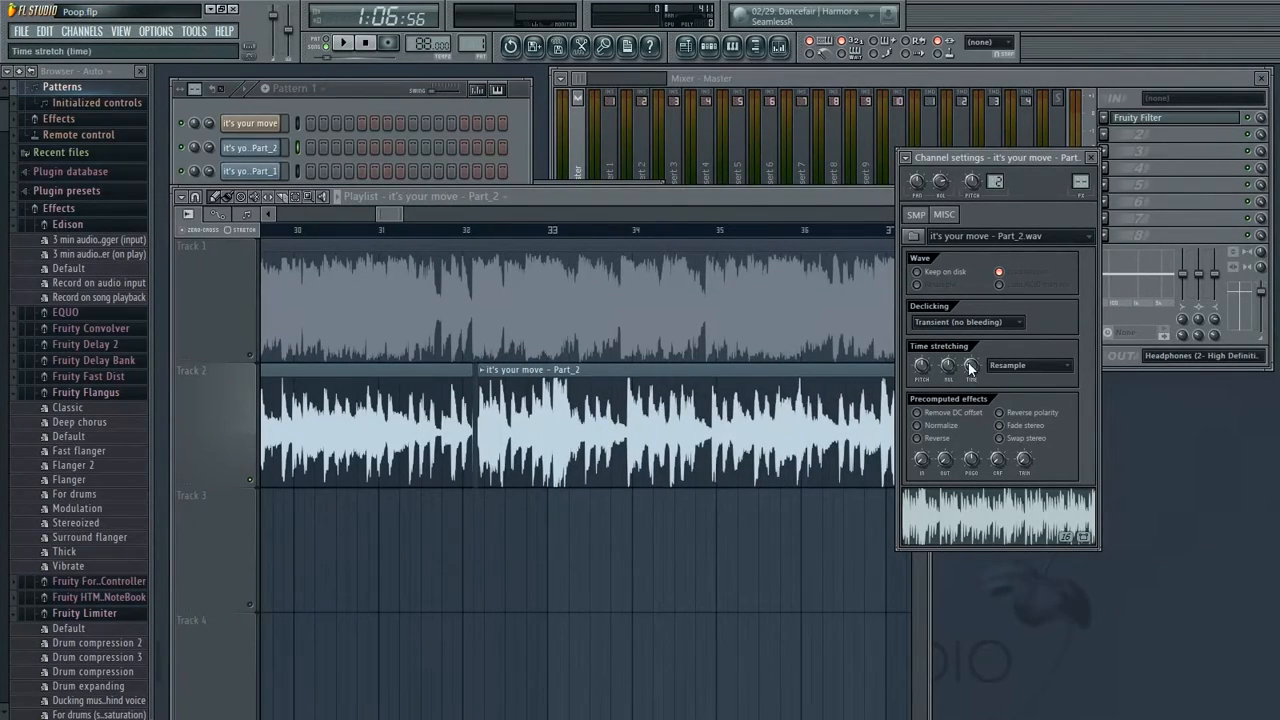
{"action": "left_click", "coordinate": [529, 468]}
{"action": "left_click_drag", "start_coordinate": [1033, 160], "coordinate": [1090, 178]}
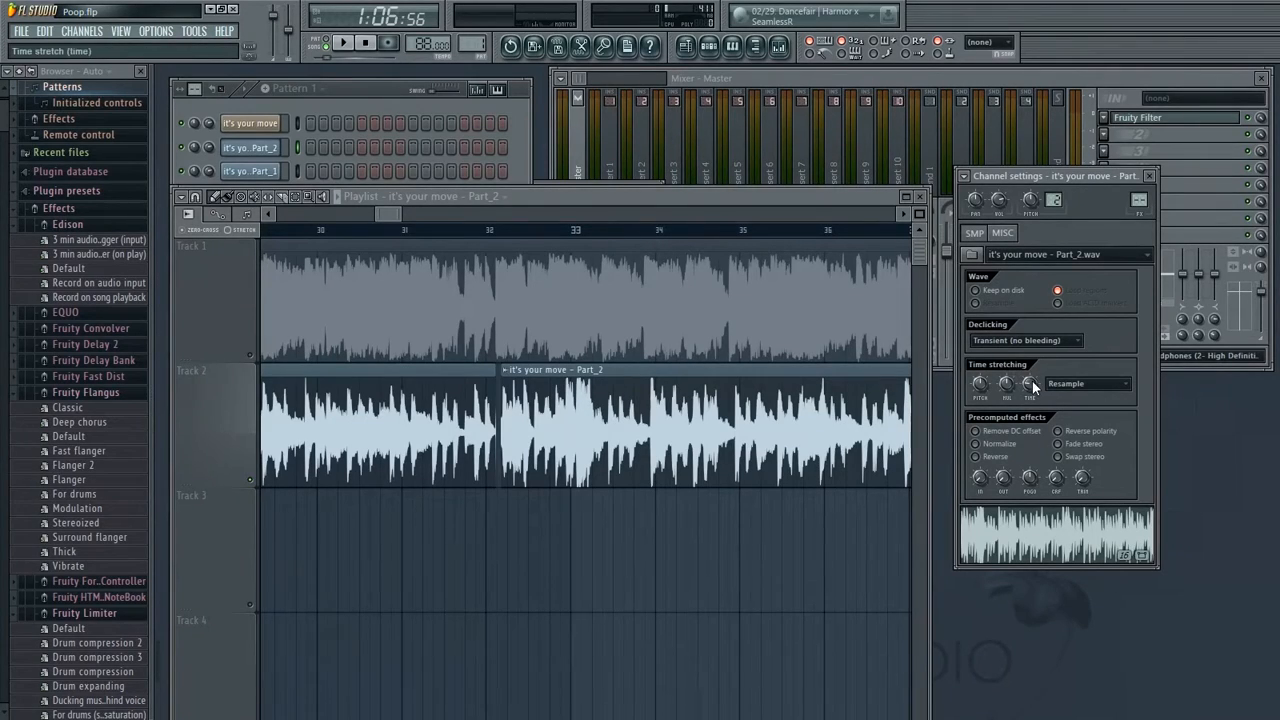
Select the Part_2 channel and nudge the Part_2 clip on Track 2 to line up with the beat near bar 32
{"action": "double_click", "coordinate": [360, 90]}
{"action": "left_click_drag", "start_coordinate": [359, 90], "coordinate": [374, 86]}
{"action": "double_click", "coordinate": [364, 85]}
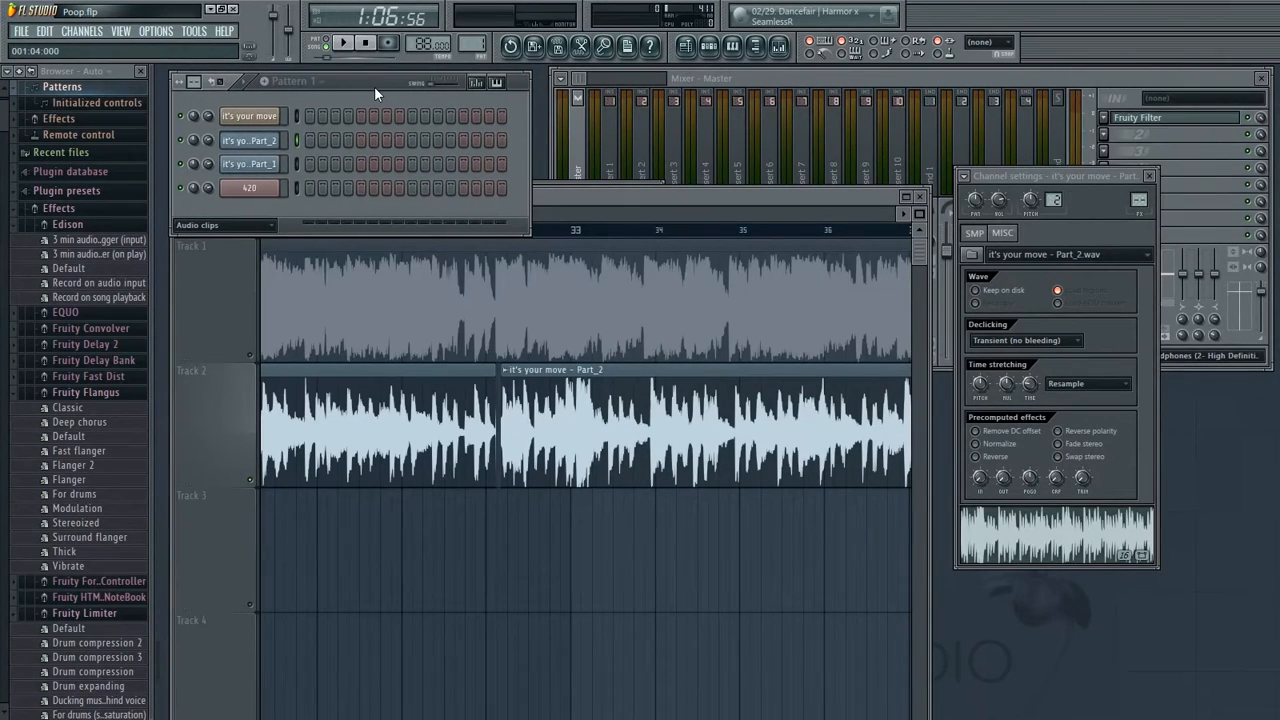
{"action": "left_click", "coordinate": [266, 146]}
{"action": "left_click", "coordinate": [266, 145]}
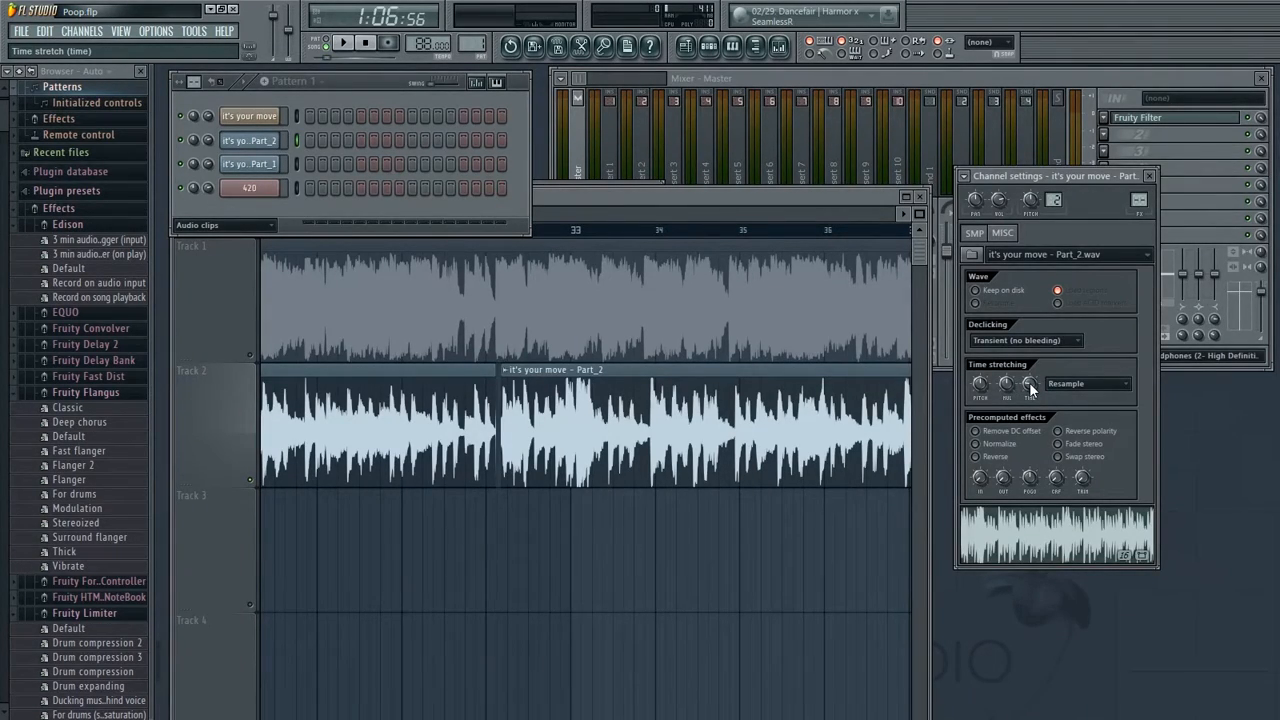
{"action": "left_click_drag", "start_coordinate": [596, 430], "coordinate": [592, 471]}
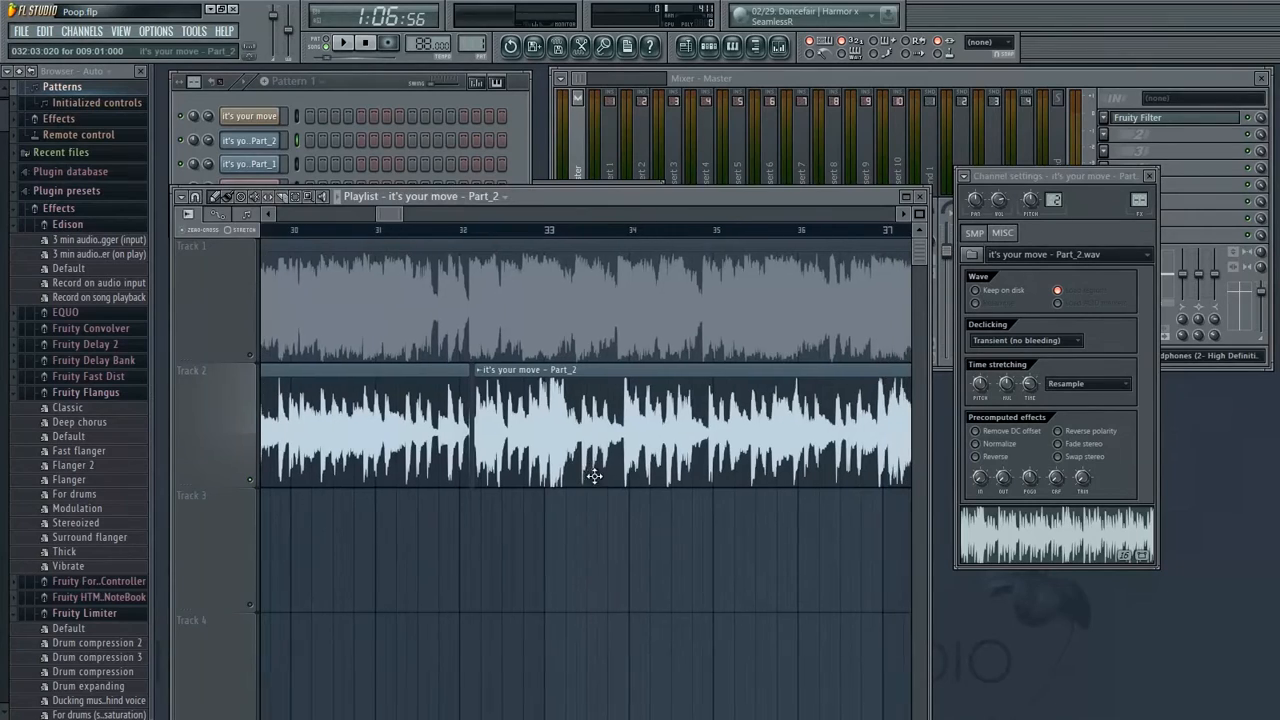
{"action": "left_click_drag", "start_coordinate": [391, 213], "coordinate": [398, 304]}
{"action": "left_click_drag", "start_coordinate": [480, 436], "coordinate": [464, 432]}
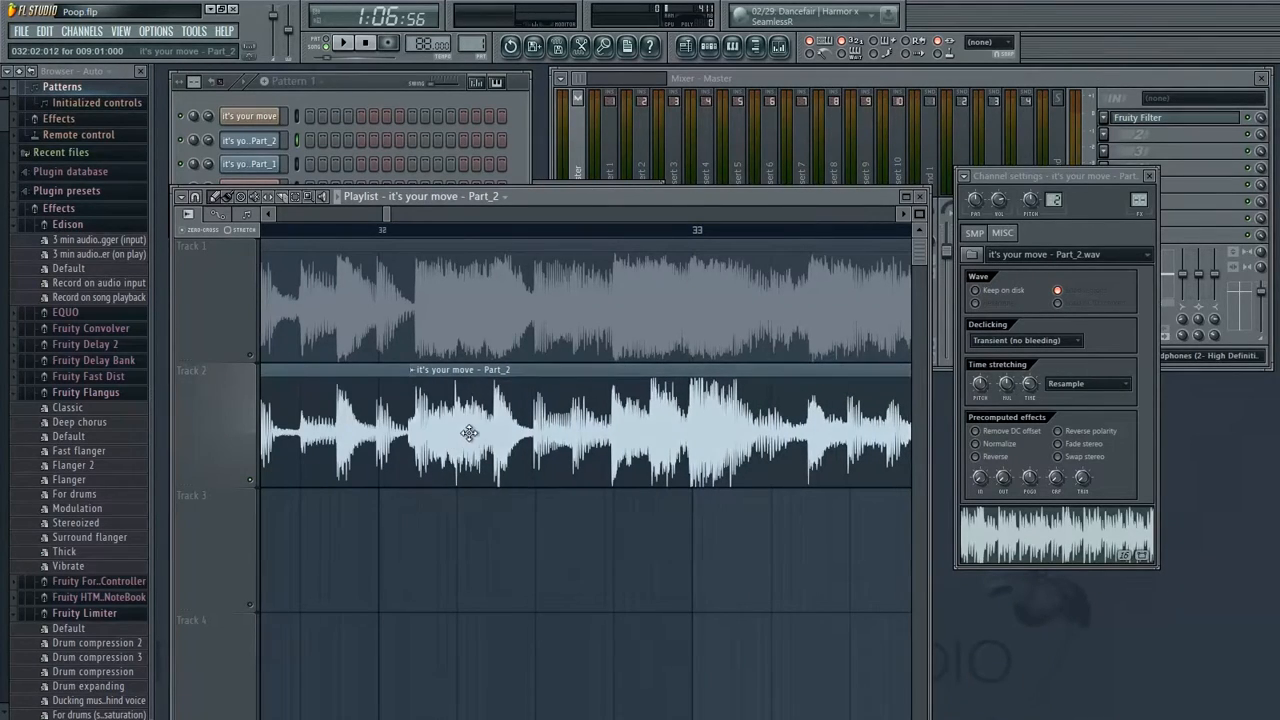
{"action": "left_click_drag", "start_coordinate": [737, 456], "coordinate": [572, 493]}
{"action": "left_click_drag", "start_coordinate": [725, 420], "coordinate": [980, 447]}
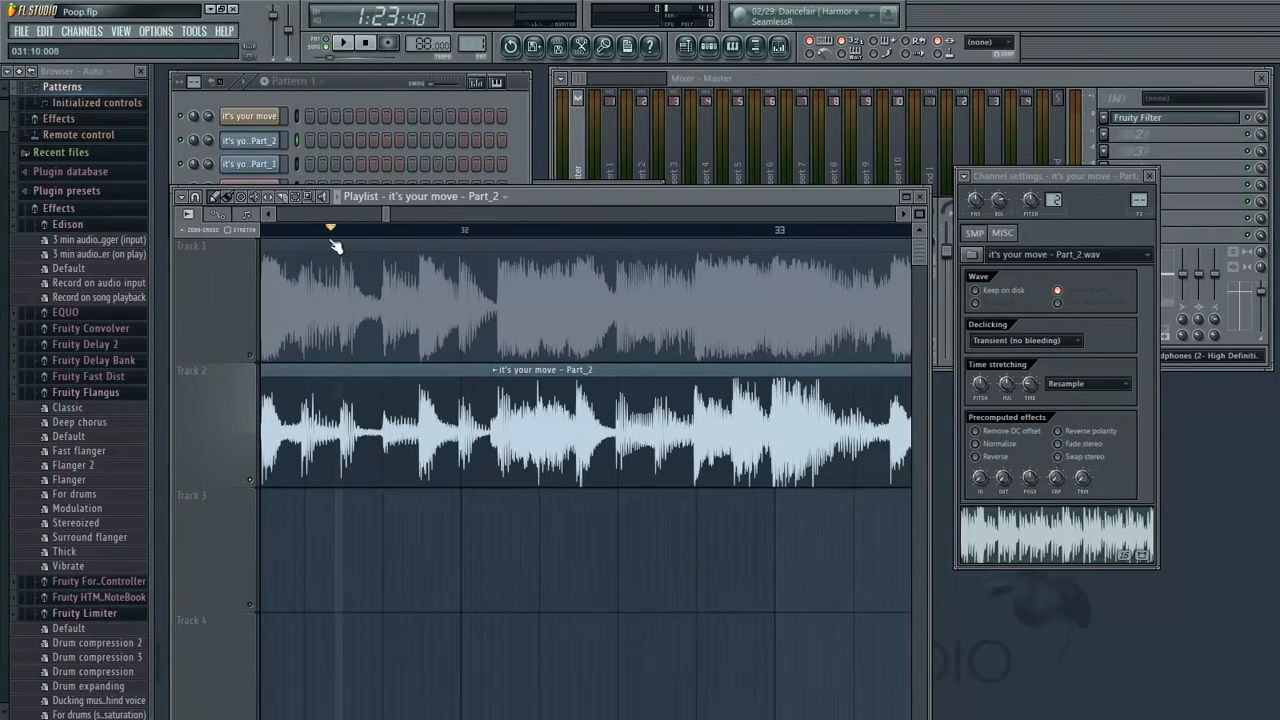
{"action": "left_click_drag", "start_coordinate": [718, 408], "coordinate": [786, 434]}
Play the section around bars 31 to 33 with Track 3 muted to check the Part_2 clip's alignment
{"action": "key", "text": "space"}
{"action": "left_click_drag", "start_coordinate": [400, 680], "coordinate": [573, 488]}
{"action": "left_click", "coordinate": [254, 579]}
{"action": "left_click_drag", "start_coordinate": [452, 388], "coordinate": [402, 662]}
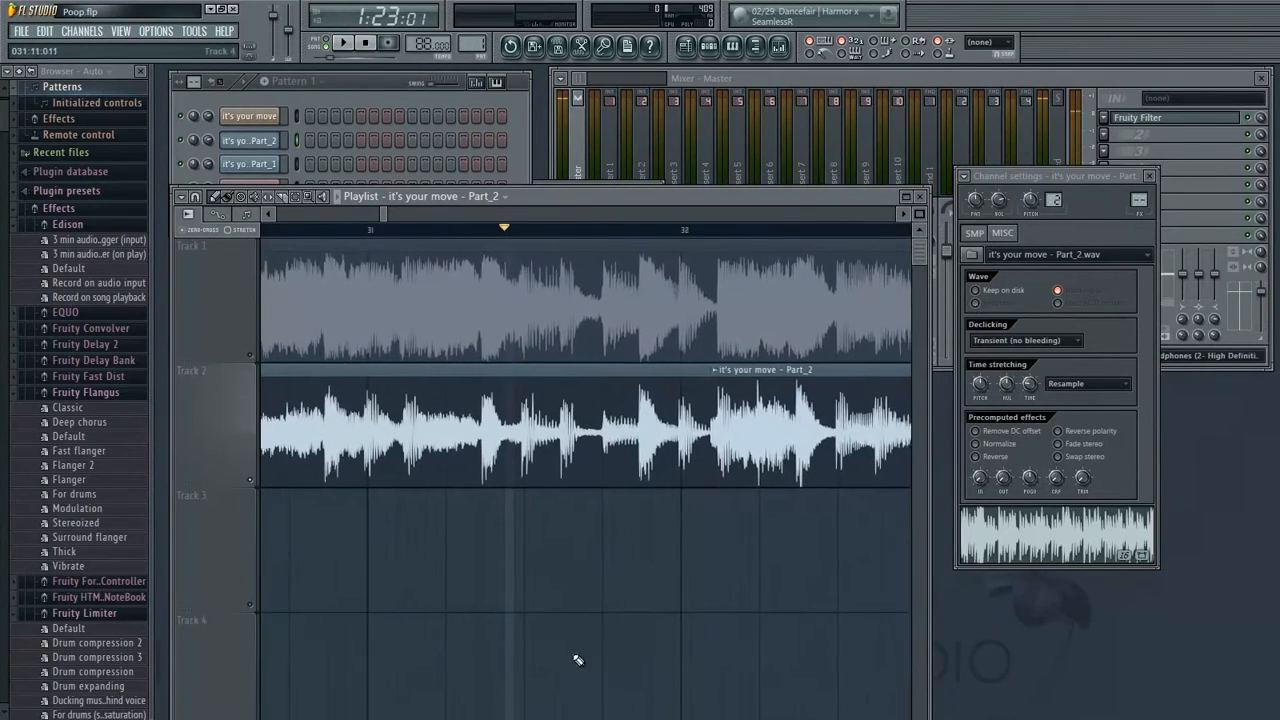
{"action": "key", "text": "space"}
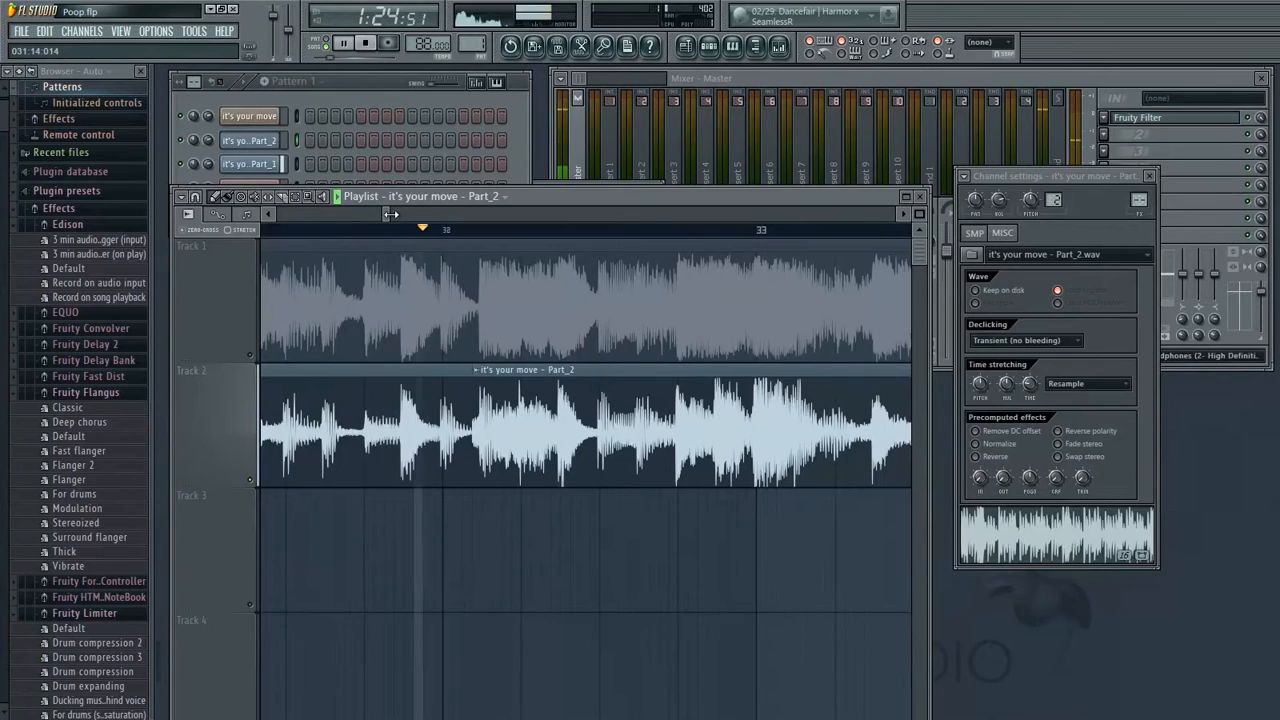
{"action": "left_click_drag", "start_coordinate": [391, 214], "coordinate": [399, 214]}
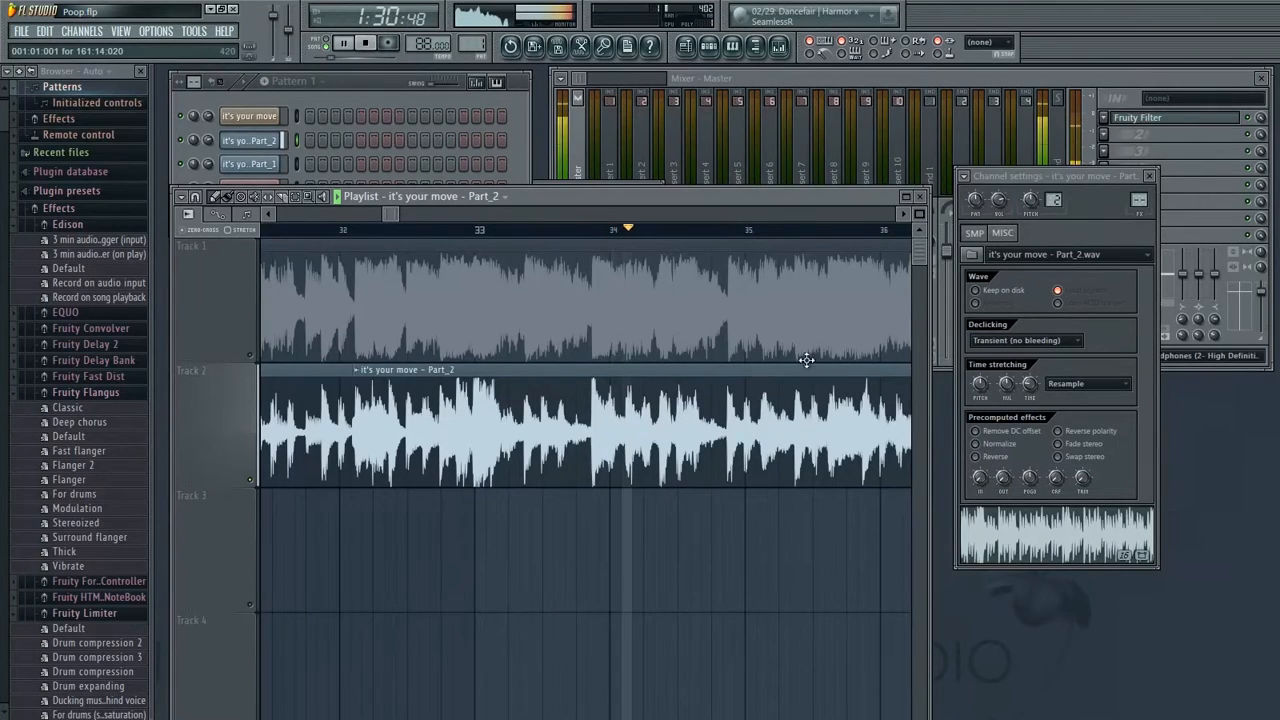
Toggle Track 1's mute on and off while playing through bars 33 to 41
{"action": "left_click", "coordinate": [254, 362]}
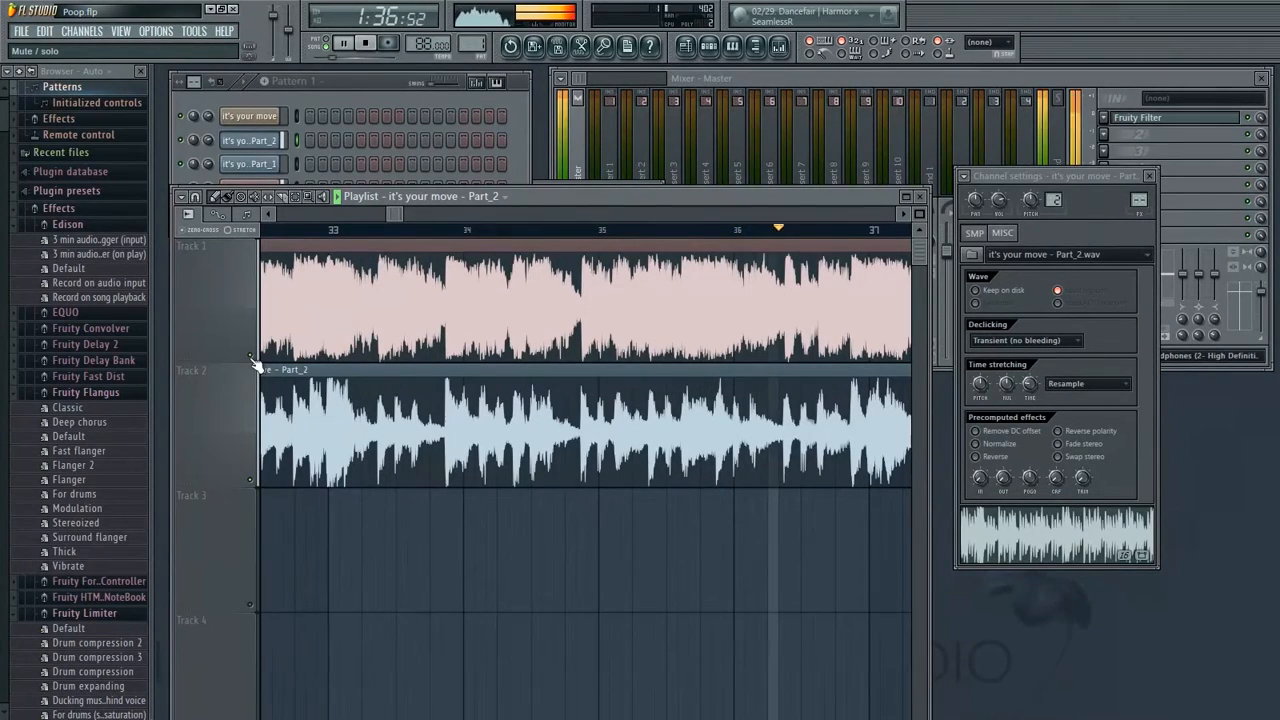
{"action": "left_click", "coordinate": [254, 362]}
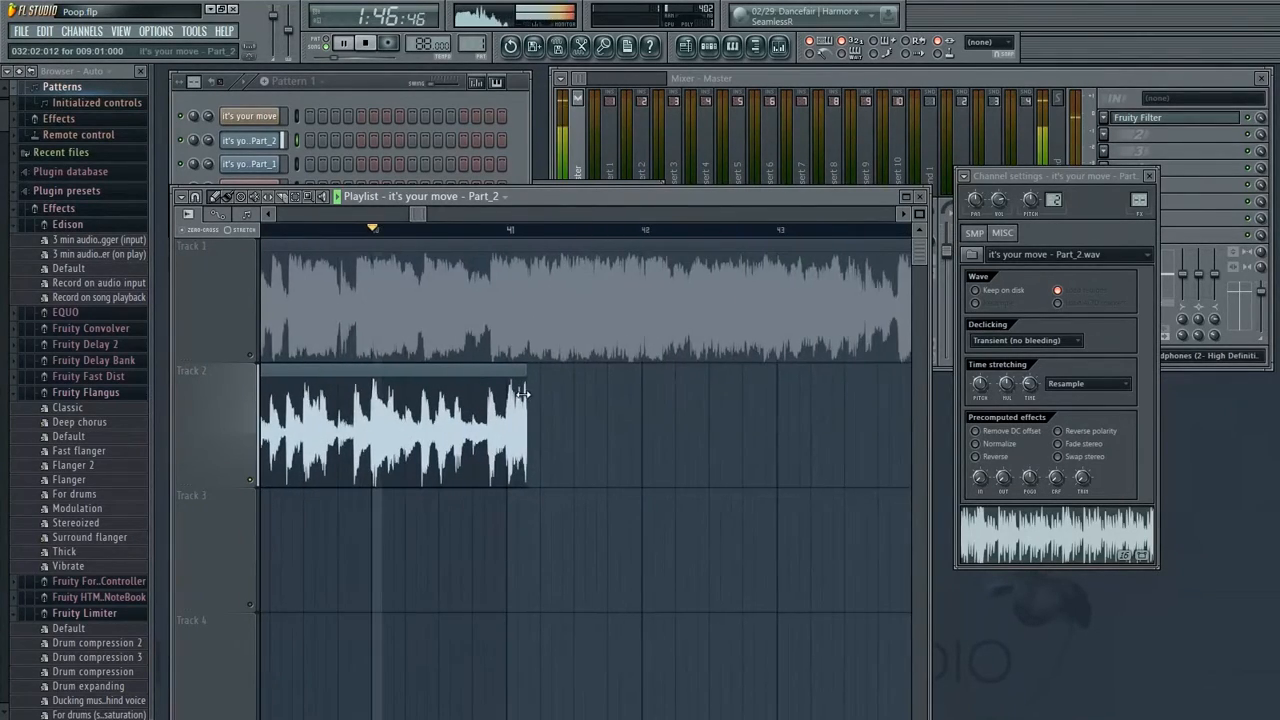
{"action": "left_click", "coordinate": [251, 357]}
{"action": "key", "text": "space"}
{"action": "left_click", "coordinate": [252, 359]}
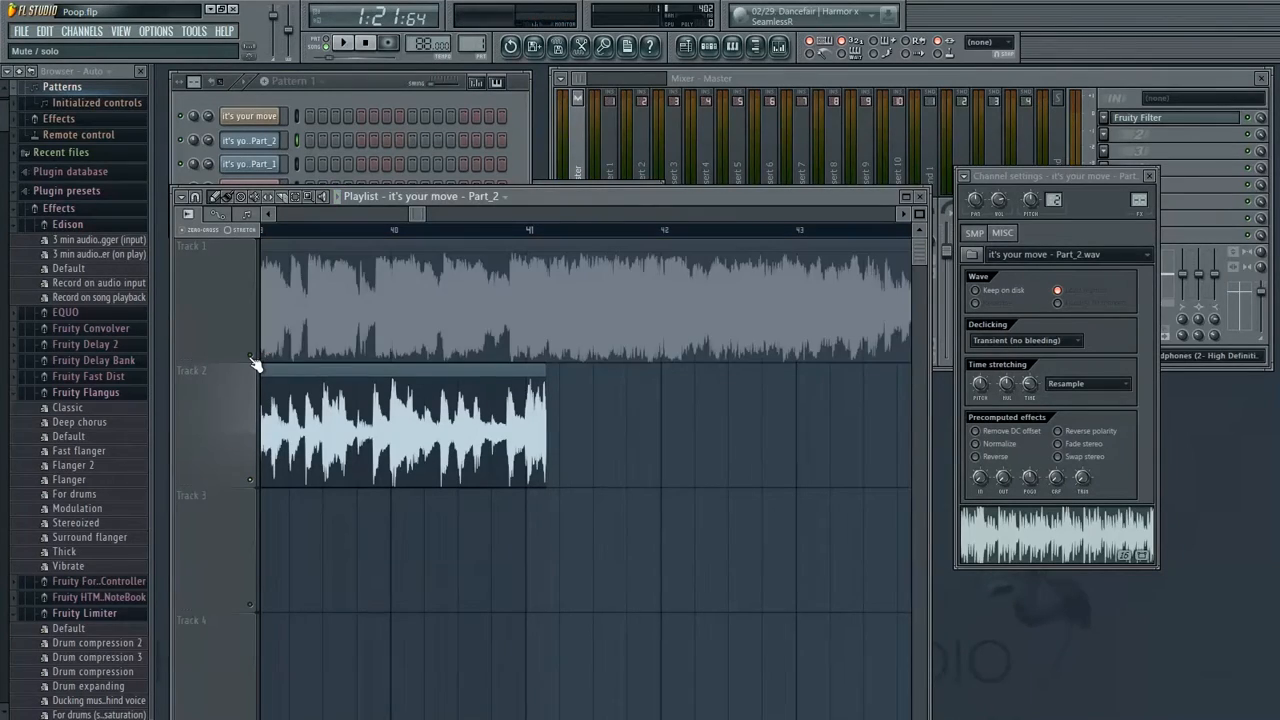
Nudge the Part_1 clip near bar 41 on Track 2 slightly and play bars 41 to 44 against Track 1
{"action": "scroll", "coordinate": [526, 428], "scroll_direction": "left", "scroll_amount": 6}
{"action": "scroll", "coordinate": [582, 460], "scroll_direction": "left", "scroll_amount": 6}
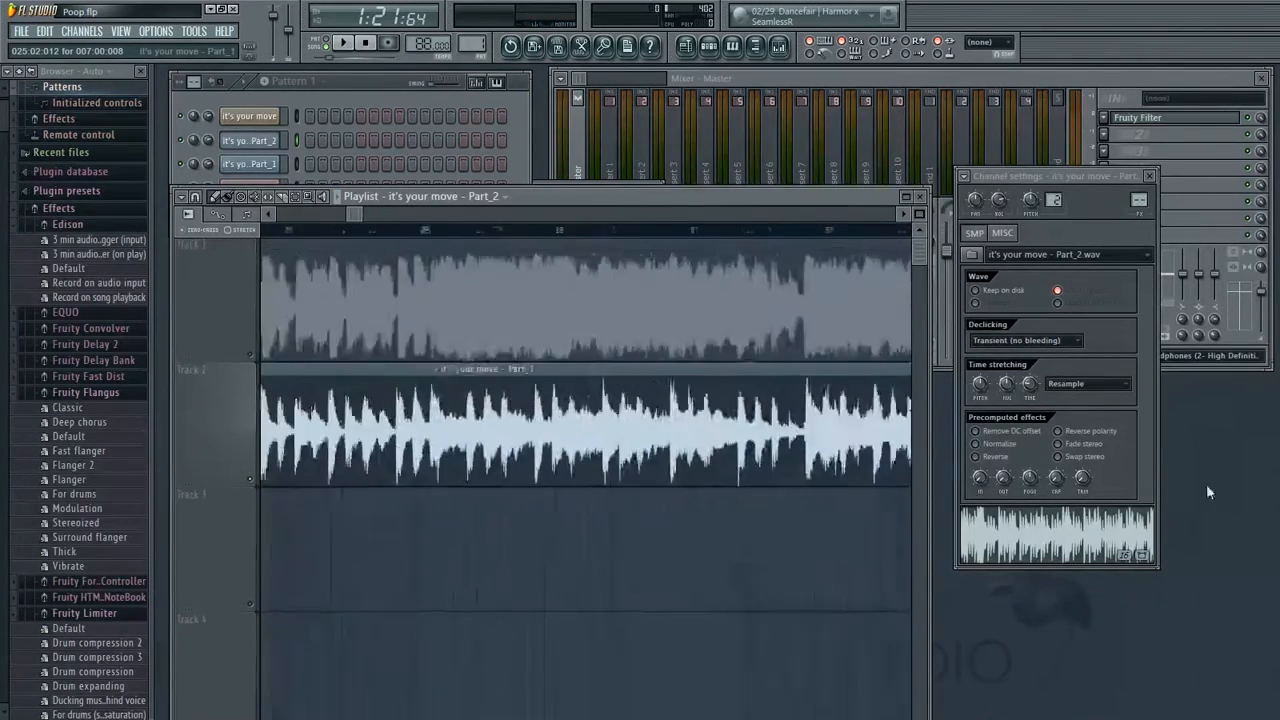
{"action": "scroll", "coordinate": [579, 430], "scroll_direction": "right", "scroll_amount": 10}
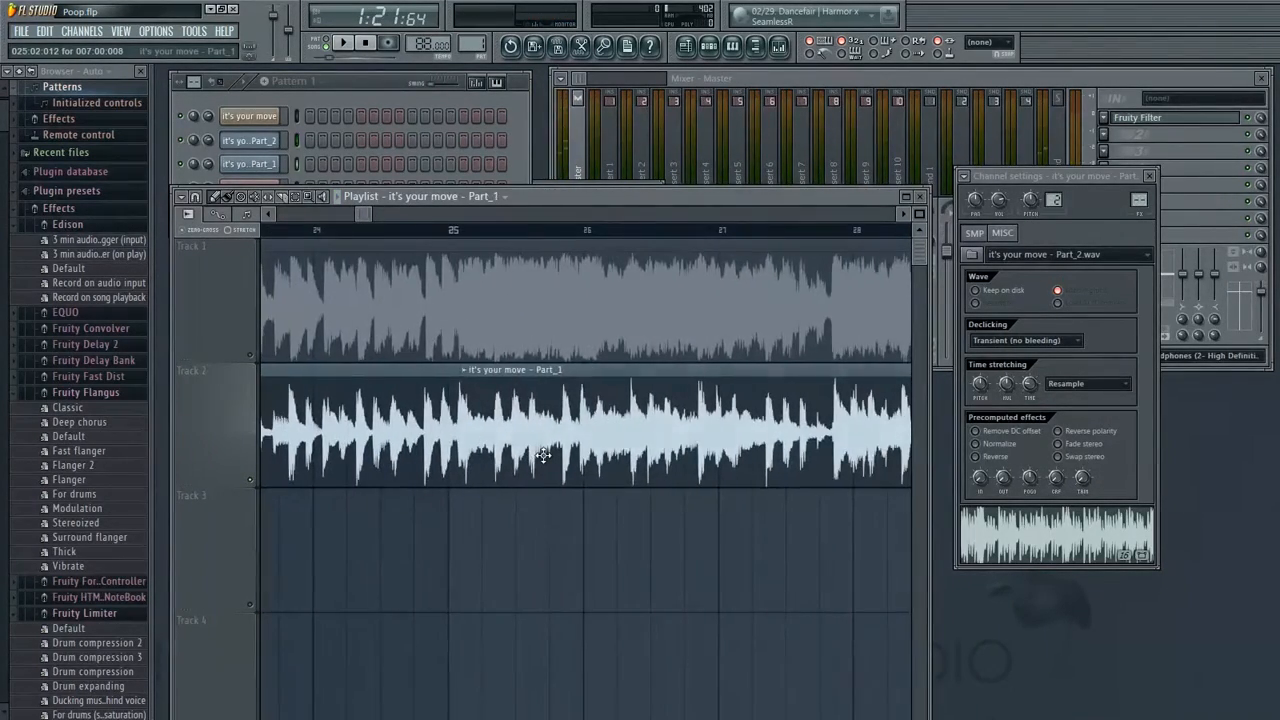
{"action": "scroll", "coordinate": [250, 564], "scroll_direction": "right", "scroll_amount": 7}
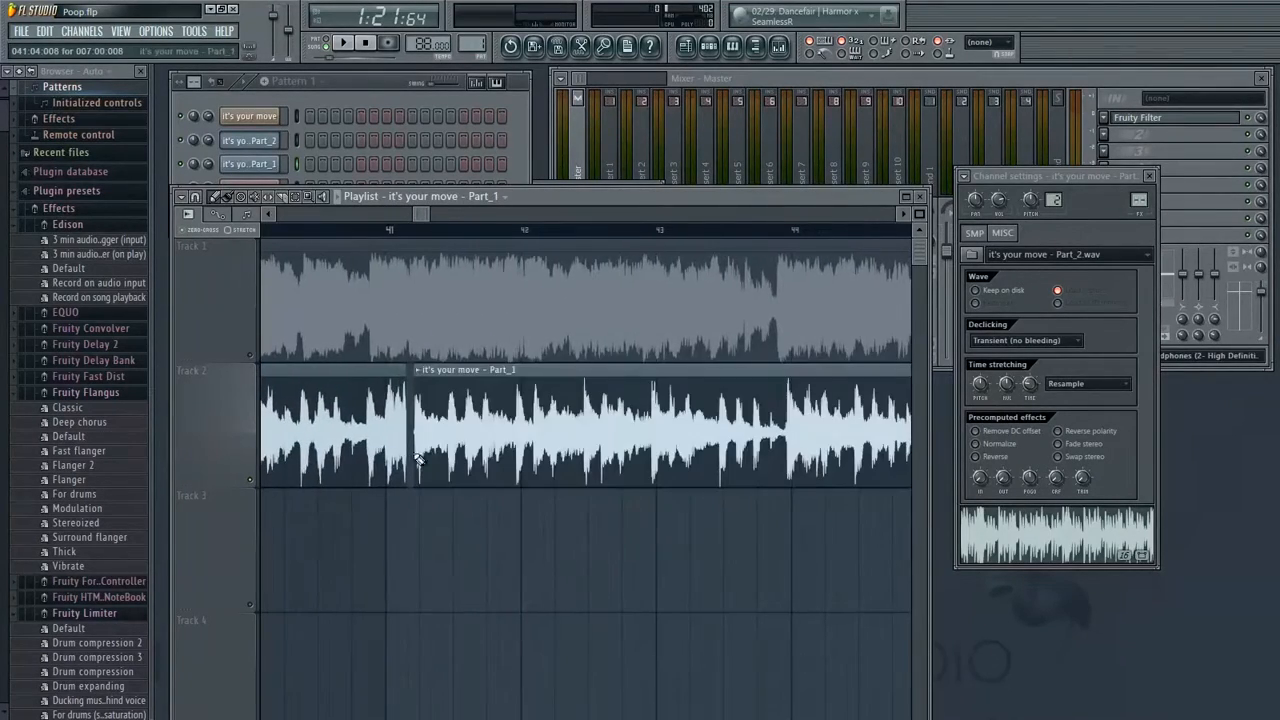
{"action": "left_click_drag", "start_coordinate": [540, 443], "coordinate": [548, 449]}
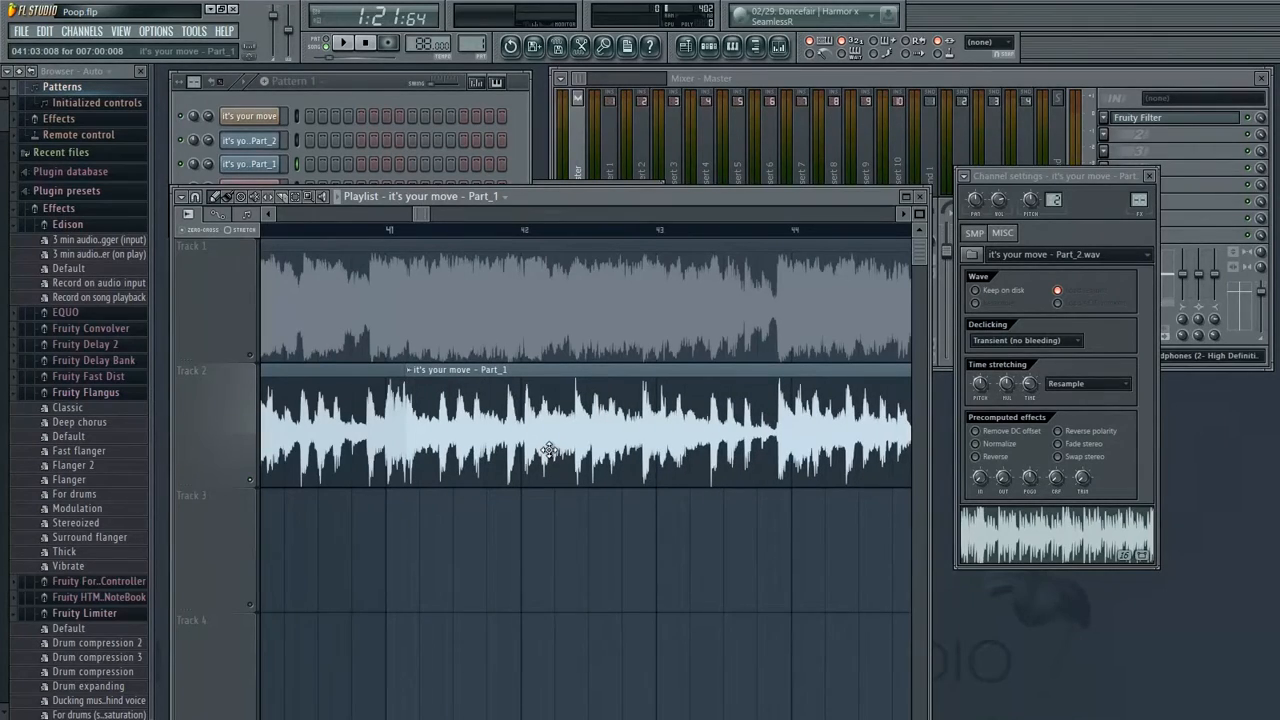
{"action": "left_click", "coordinate": [593, 245]}
{"action": "key", "text": "space"}
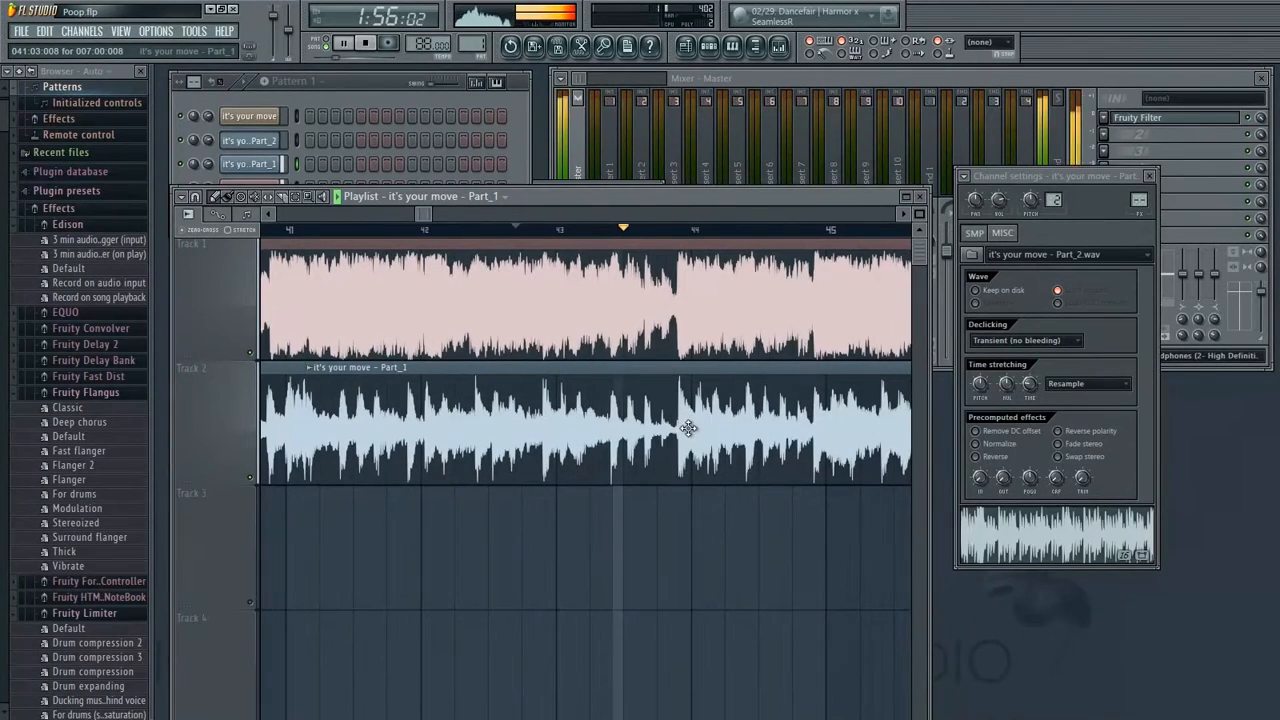
{"action": "key", "text": "space"}
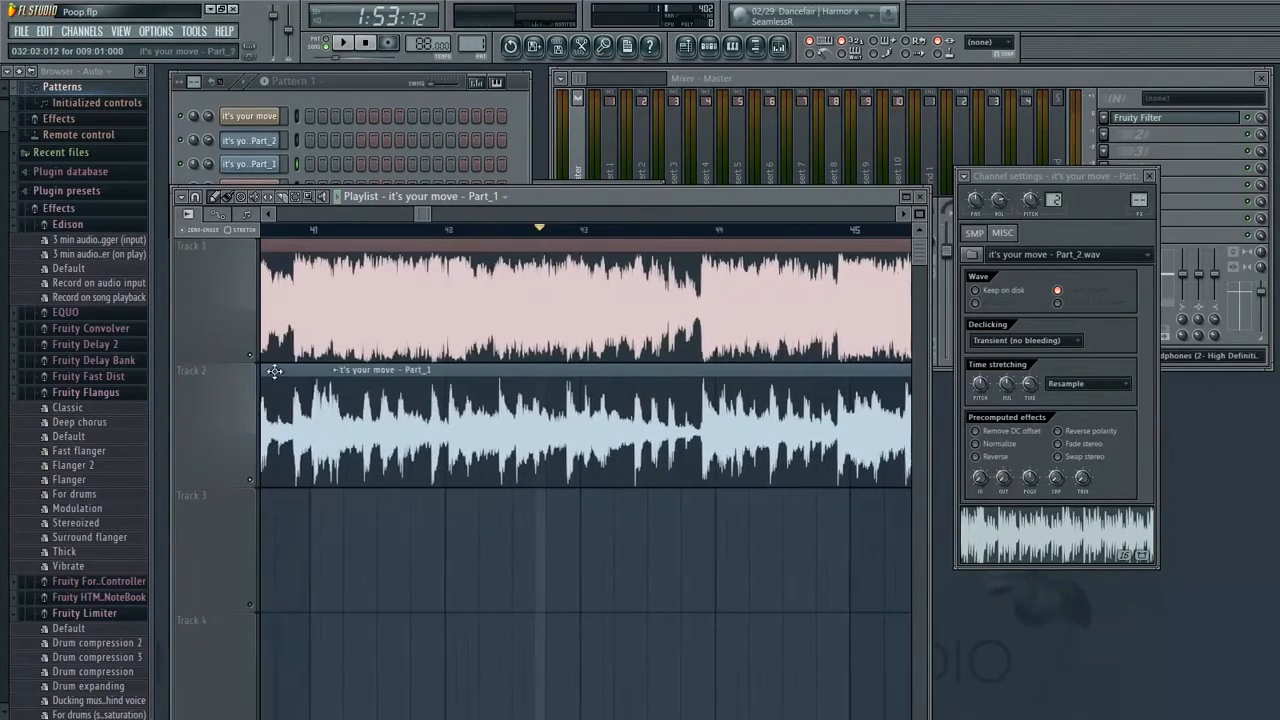
{"action": "left_click", "coordinate": [250, 355]}
{"action": "left_click_drag", "start_coordinate": [425, 217], "coordinate": [396, 228]}
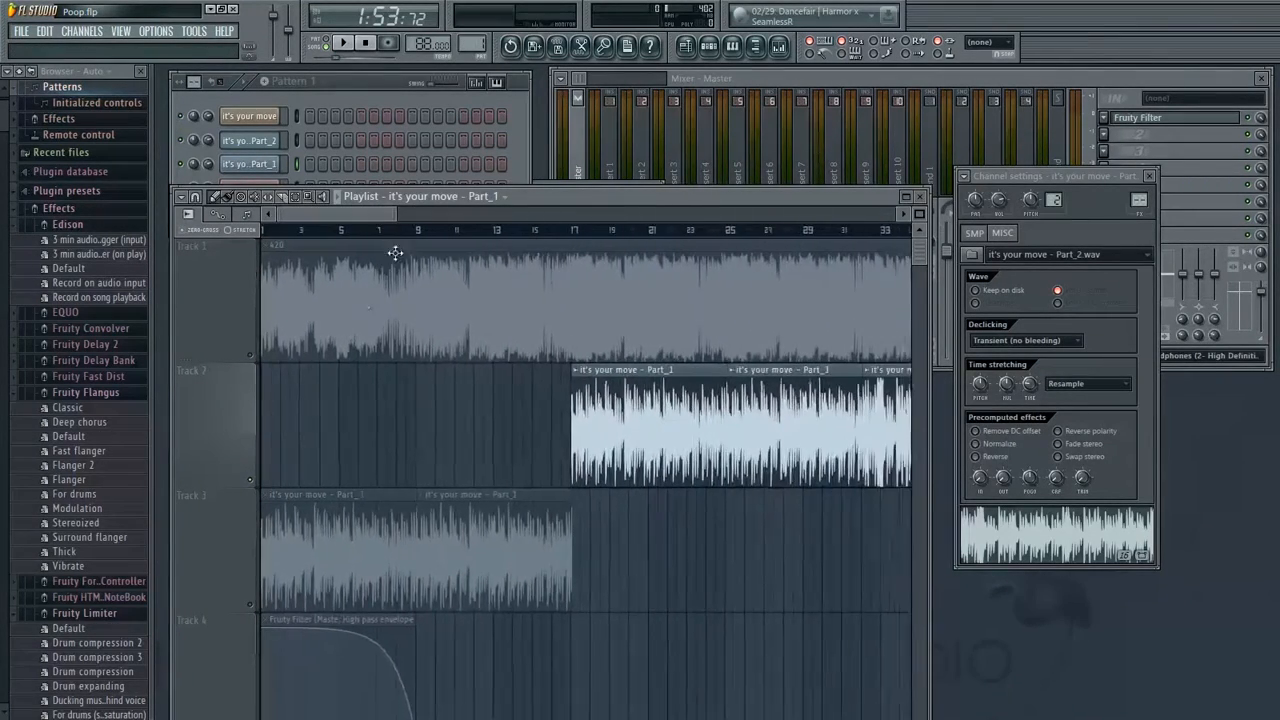
Unmute Track 3 so its 'it's your move – Part_1' clips play again alongside the other tracks
{"action": "left_click", "coordinate": [251, 603]}
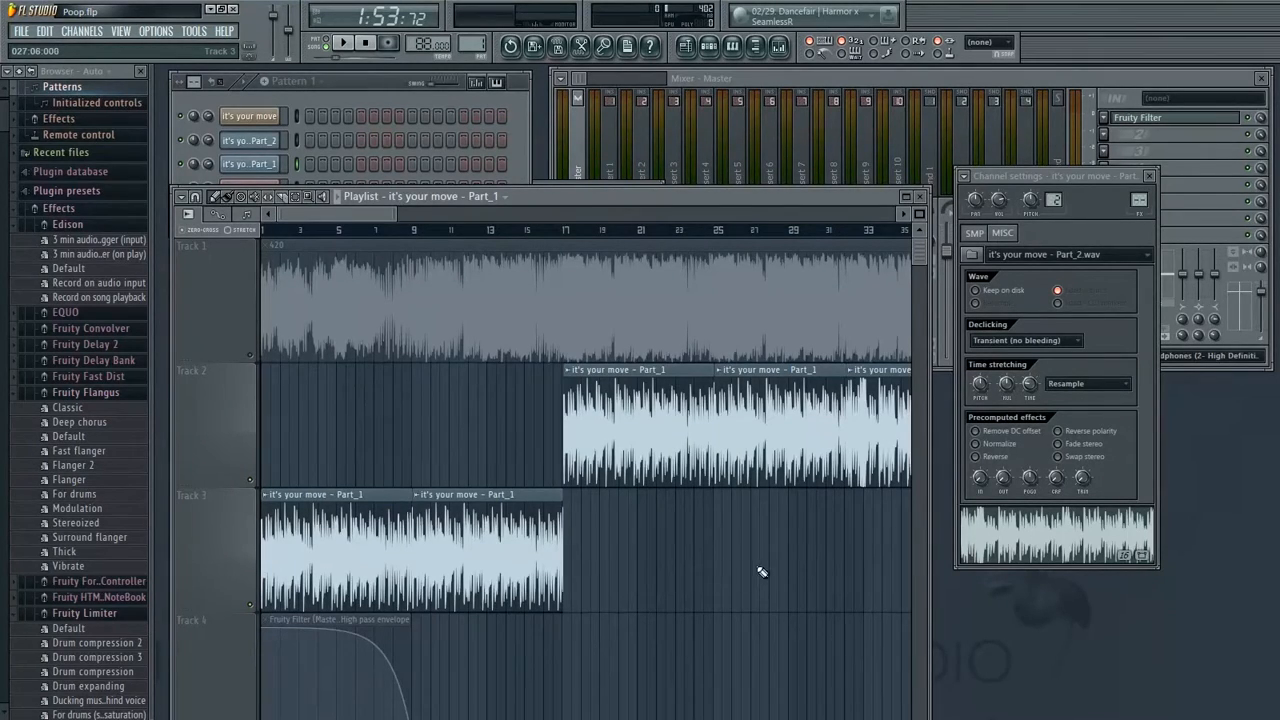
{"action": "scroll", "coordinate": [761, 572], "scroll_direction": "down", "scroll_amount": 3}
{"action": "left_click", "coordinate": [252, 580]}
{"action": "scroll", "coordinate": [560, 542], "scroll_direction": "down", "scroll_amount": 1}
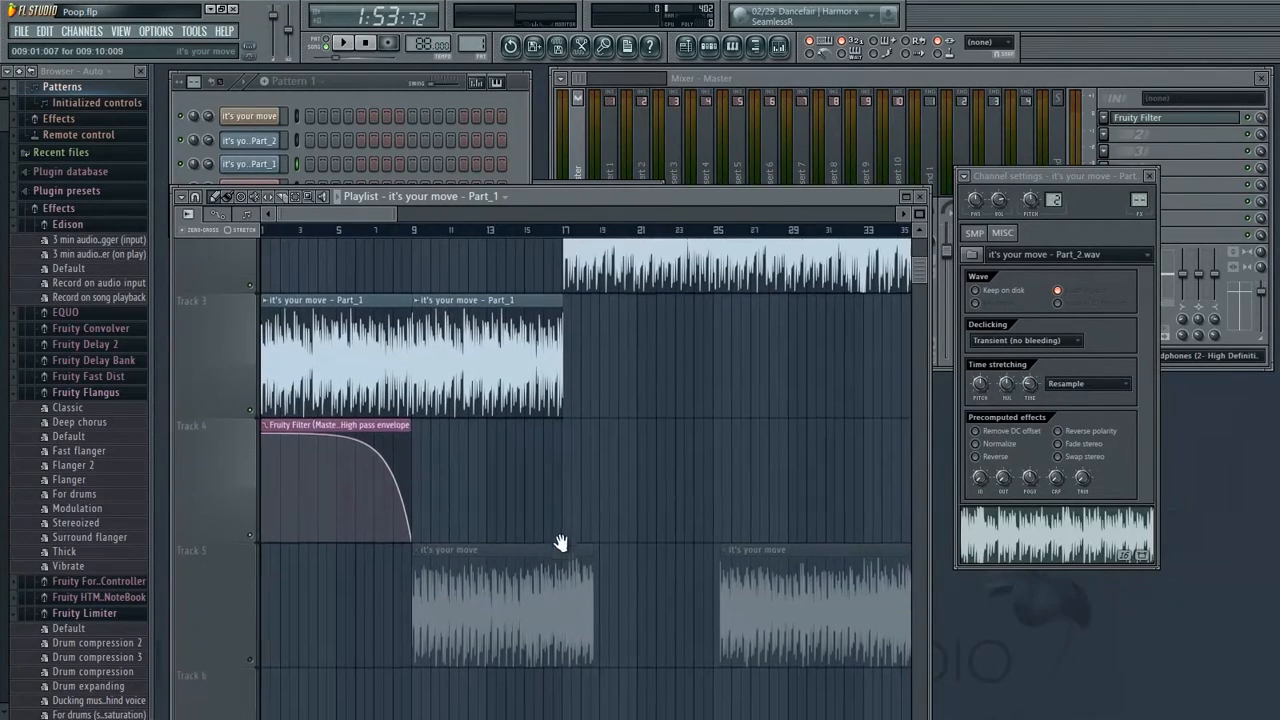
{"action": "scroll", "coordinate": [629, 677], "scroll_direction": "up", "scroll_amount": 2}
Play the arrangement from the start and review how the Track 2 and Track 3 clips line up across bars 9 to 43
{"action": "left_click_drag", "start_coordinate": [284, 232], "coordinate": [400, 251]}
{"action": "left_click_drag", "start_coordinate": [401, 251], "coordinate": [402, 255]}
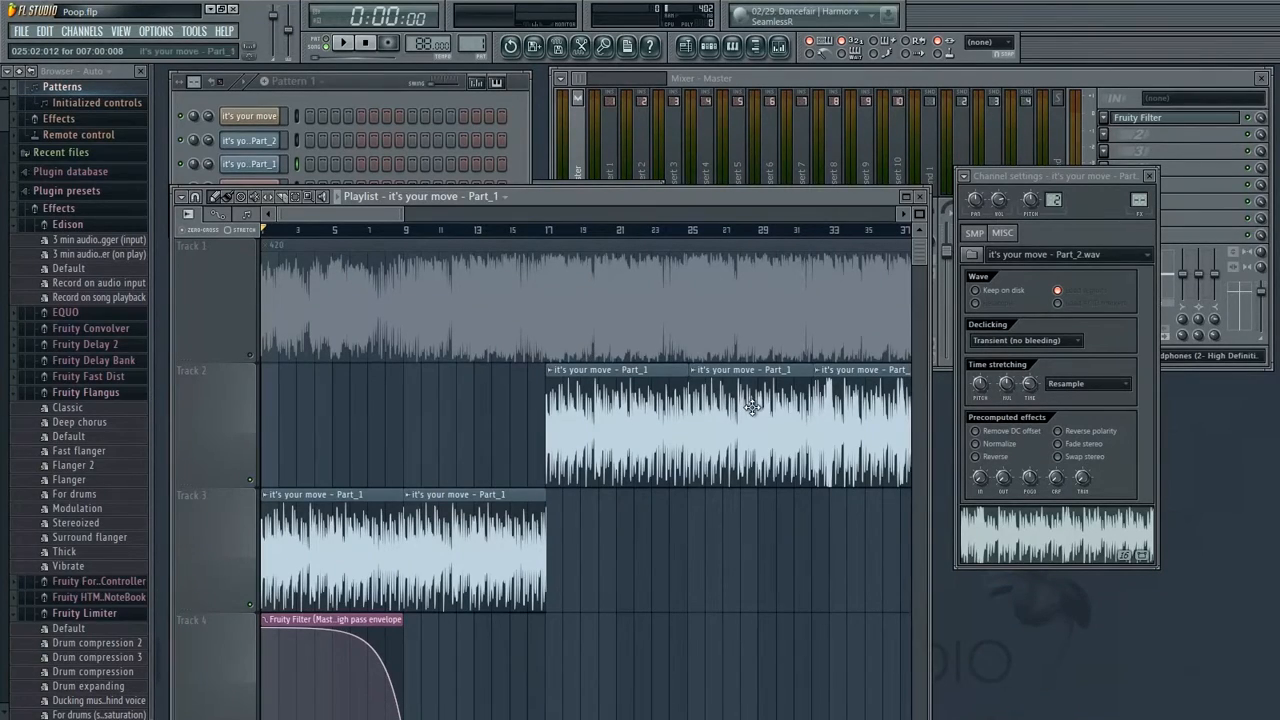
{"action": "key", "text": "space"}
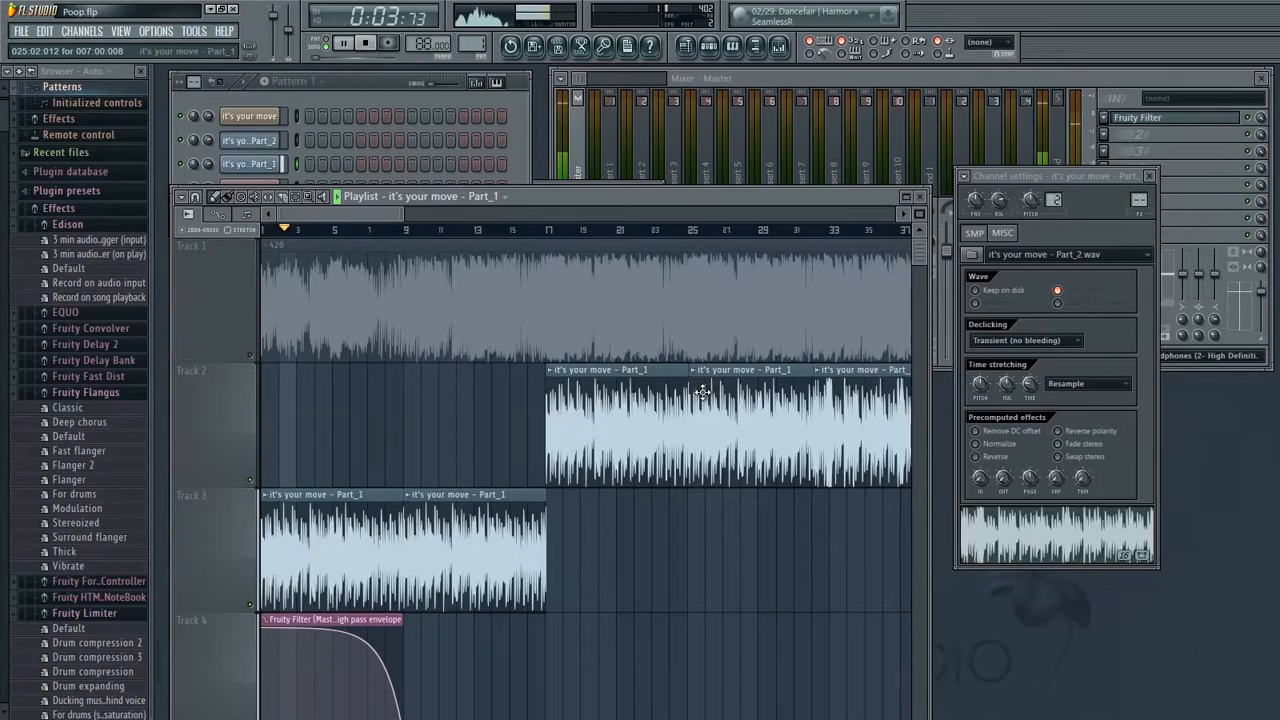
{"action": "key", "text": "space"}
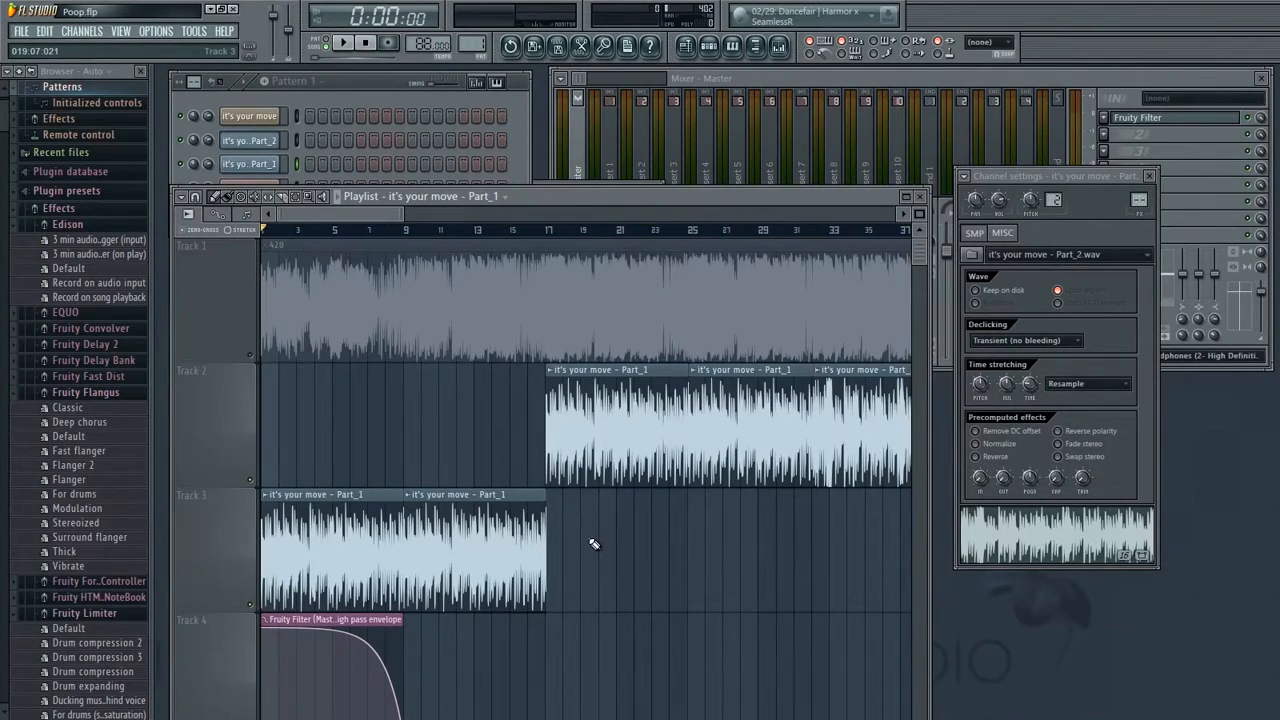
{"action": "left_click_drag", "start_coordinate": [593, 544], "coordinate": [529, 685]}
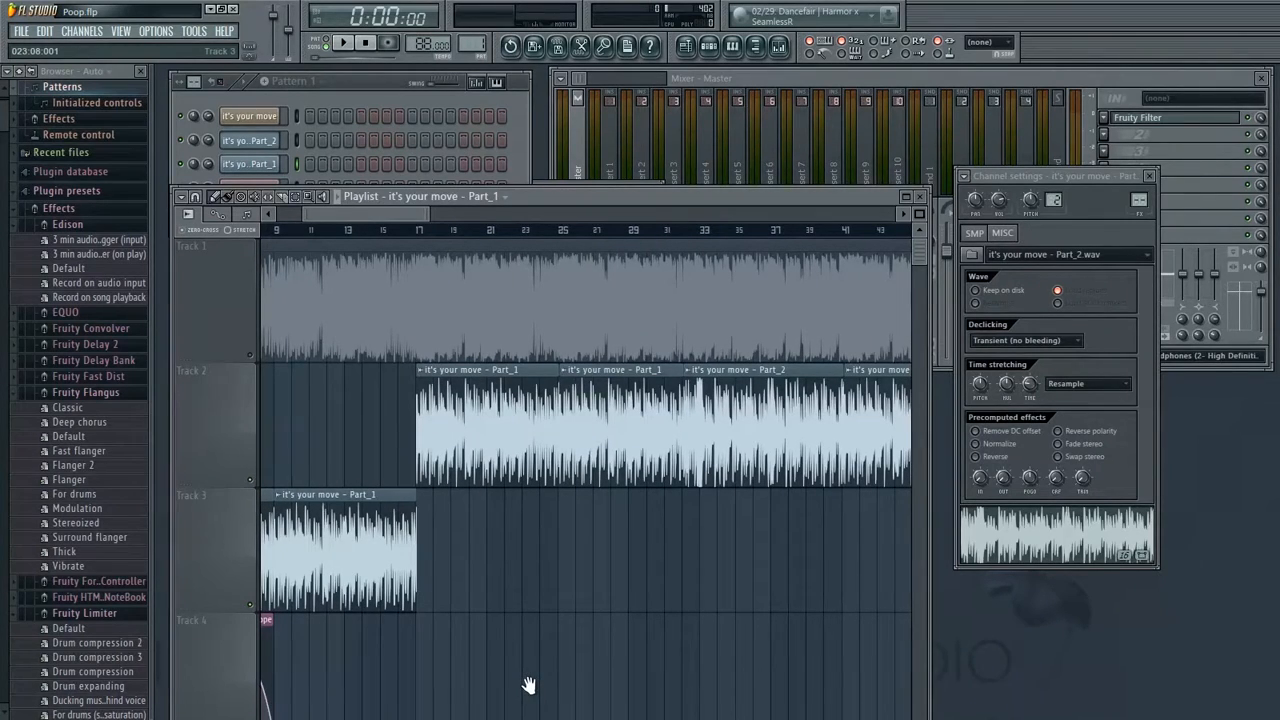
{"action": "left_click_drag", "start_coordinate": [420, 664], "coordinate": [427, 653]}
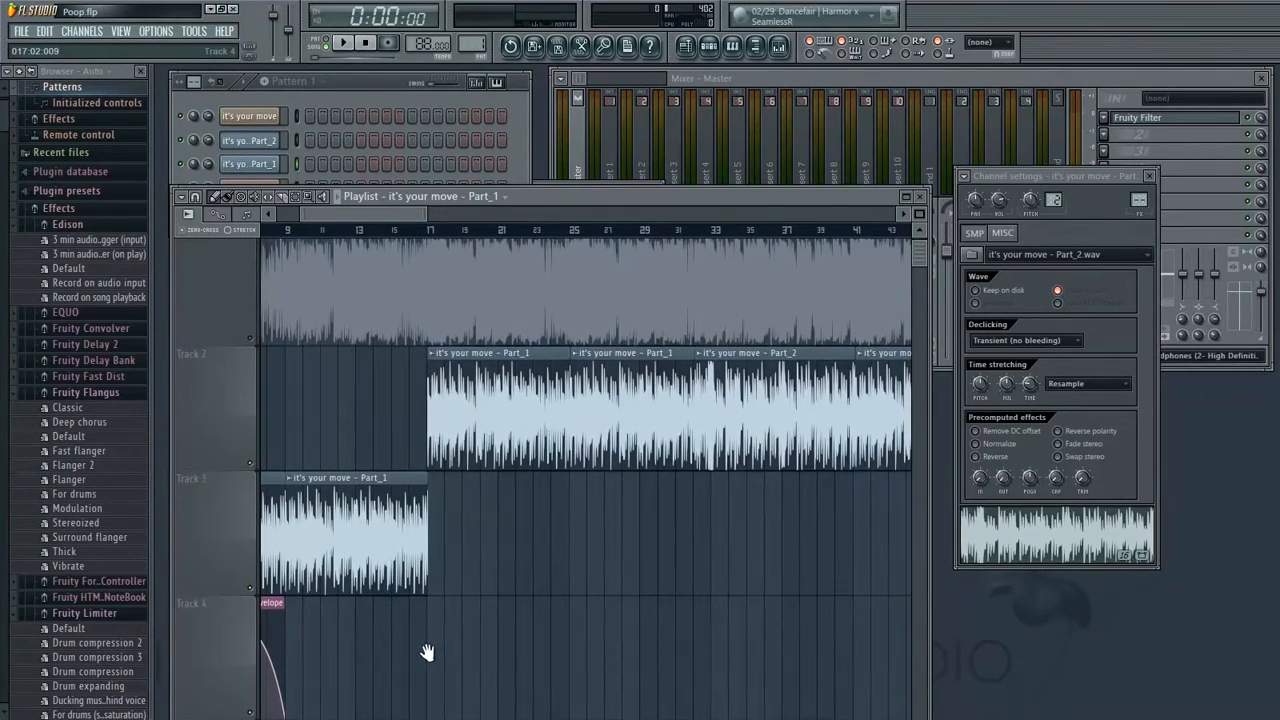